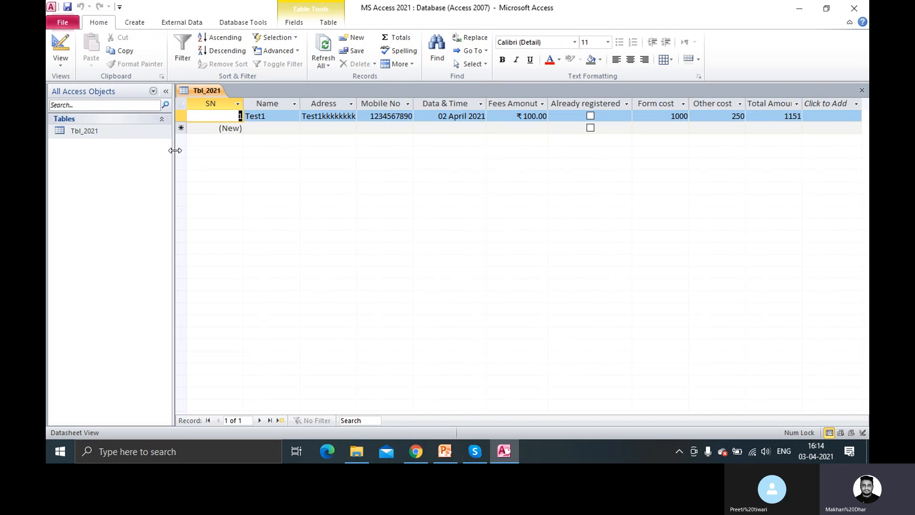
# Close the open Tbl_2021 datasheet and bring up Tbl_2021's Import source menu
pyautogui.rightClick(213, 92)
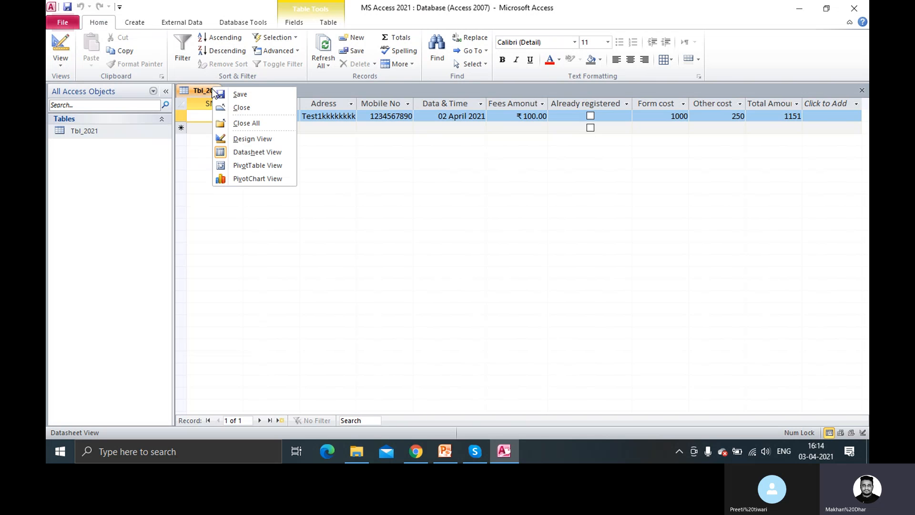
pyautogui.click(236, 110)
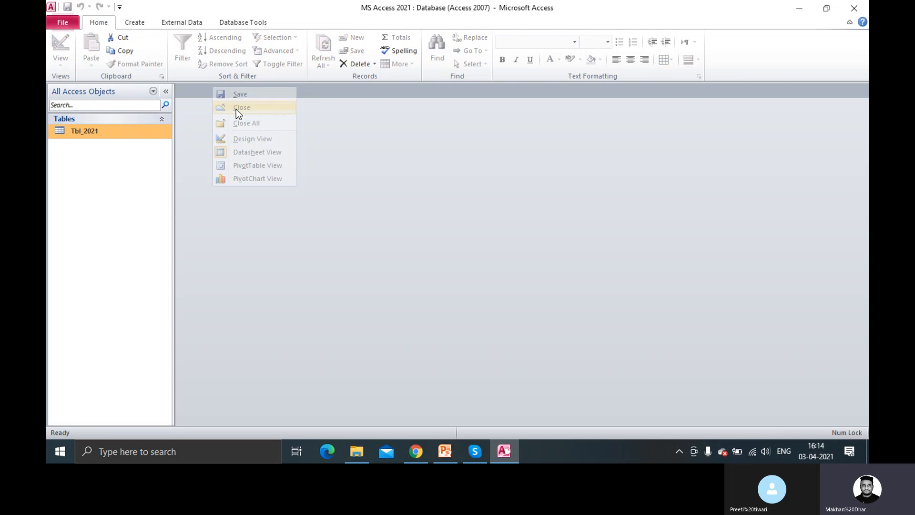
pyautogui.rightClick(139, 133)
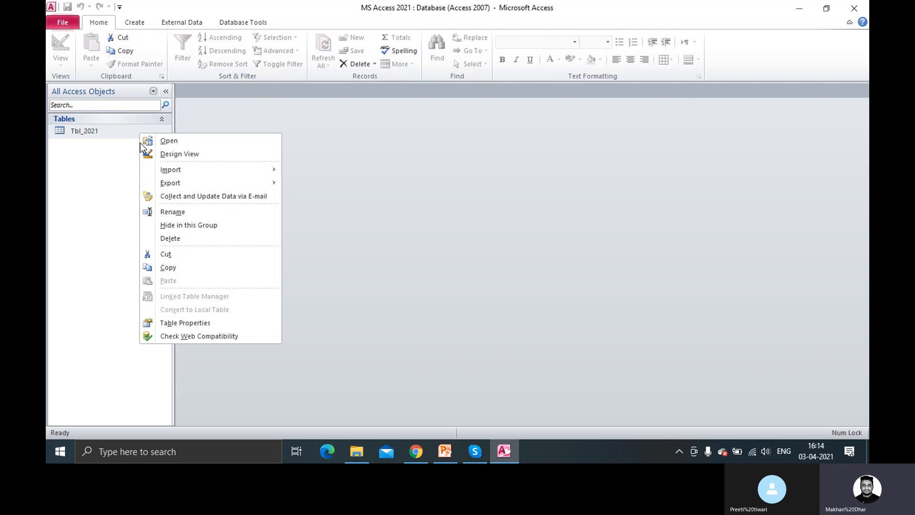
pyautogui.moveTo(192, 172)
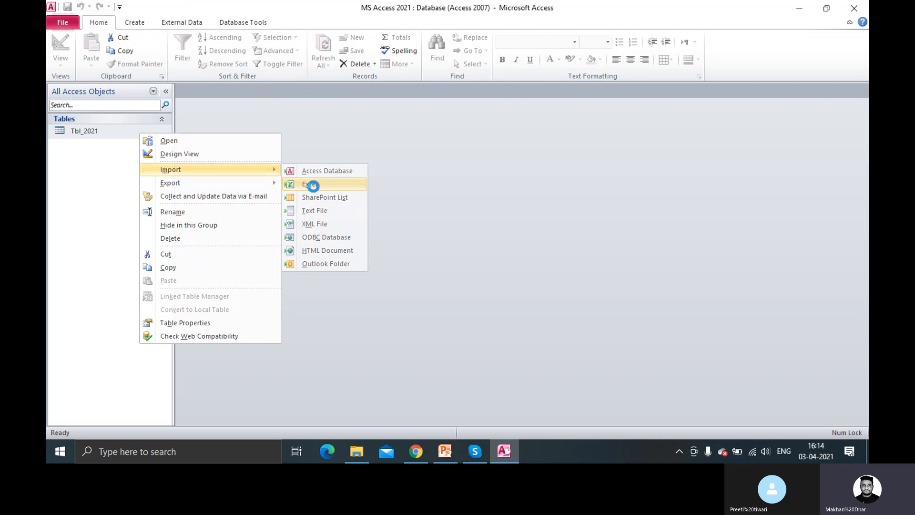
# Choose Excel as the import source and select istqb.xlsx from Desktop\Tutorials
pyautogui.click(313, 186)
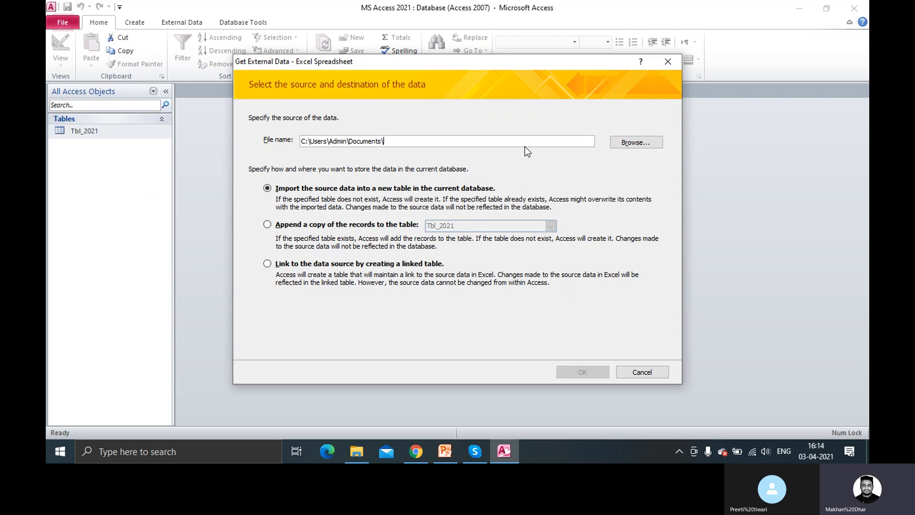
pyautogui.click(630, 141)
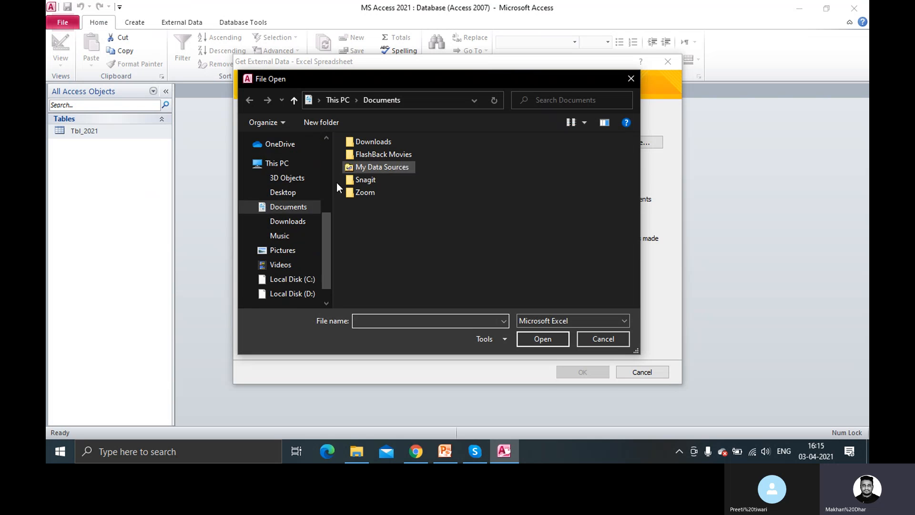
pyautogui.moveTo(325, 219); pyautogui.dragTo(327, 147)
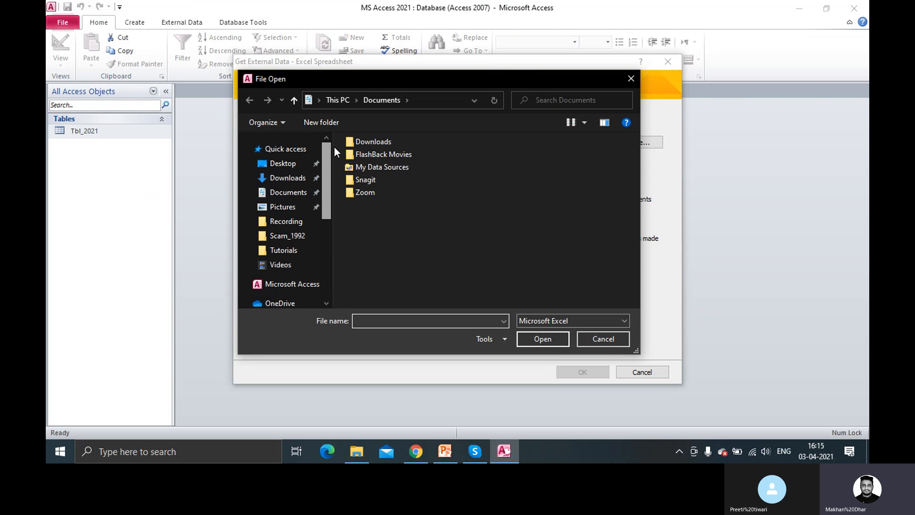
pyautogui.click(308, 165)
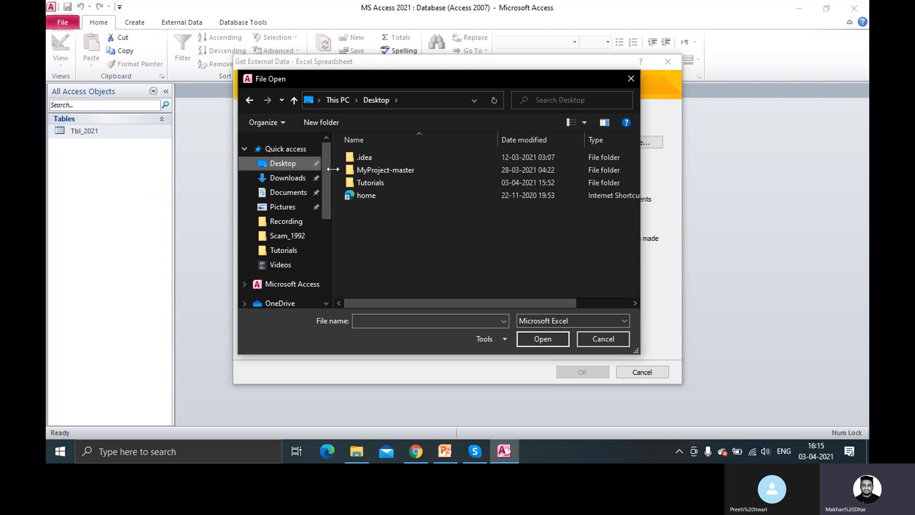
pyautogui.moveTo(328, 169)
pyautogui.mouseDown()
pyautogui.moveTo(332, 243)
pyautogui.moveTo(330, 181)
pyautogui.mouseUp()
pyautogui.doubleClick(373, 183)
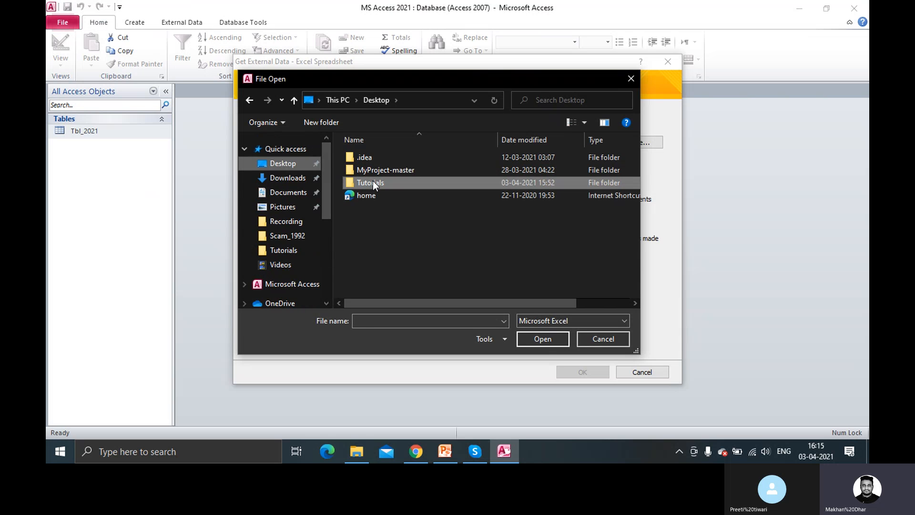
pyautogui.click(366, 162)
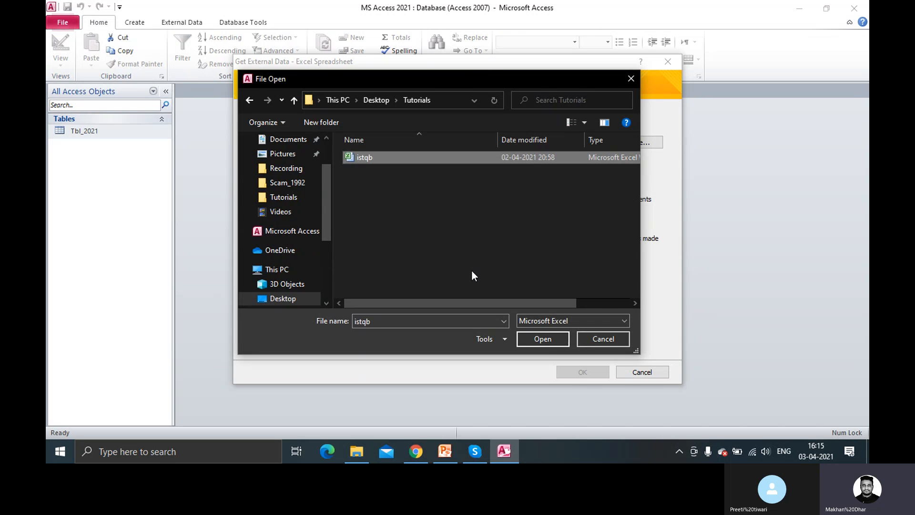
pyautogui.click(542, 338)
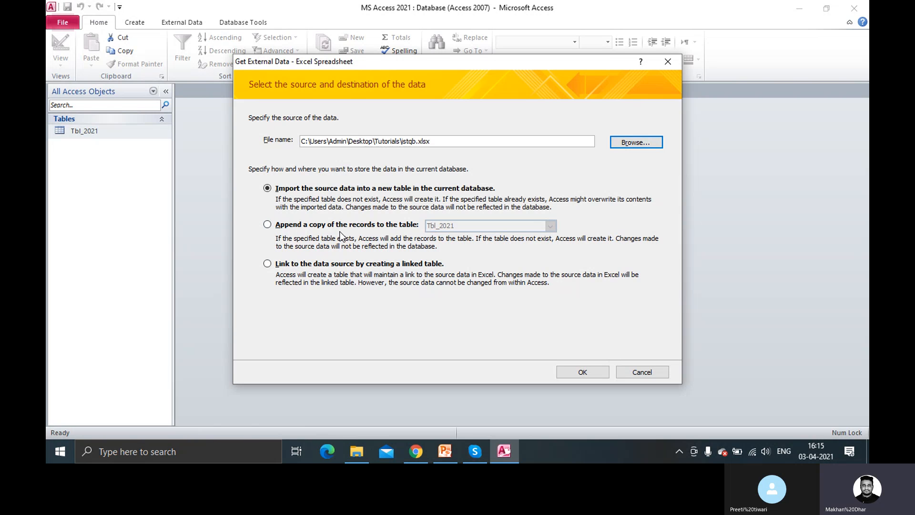
# Try appending to Tbl_2021, then revert to importing into a new table and confirm
pyautogui.click(291, 229)
pyautogui.click(549, 227)
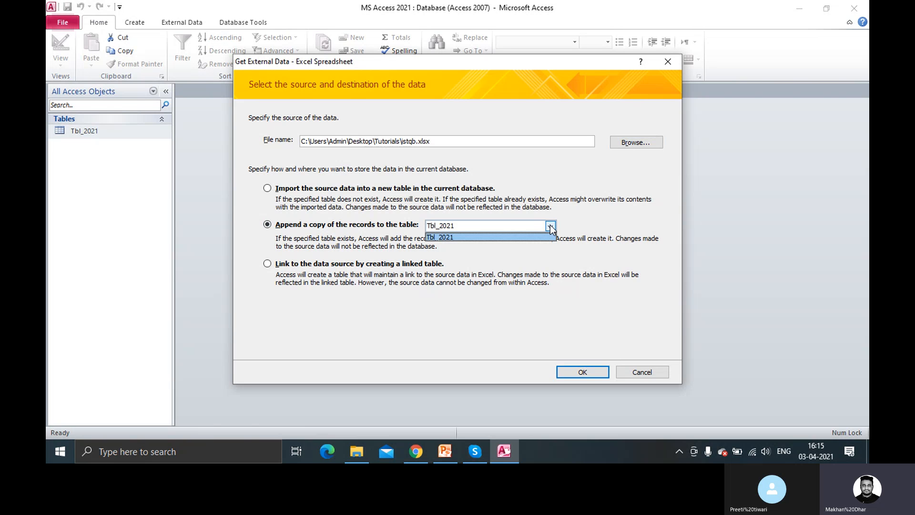
pyautogui.click(477, 233)
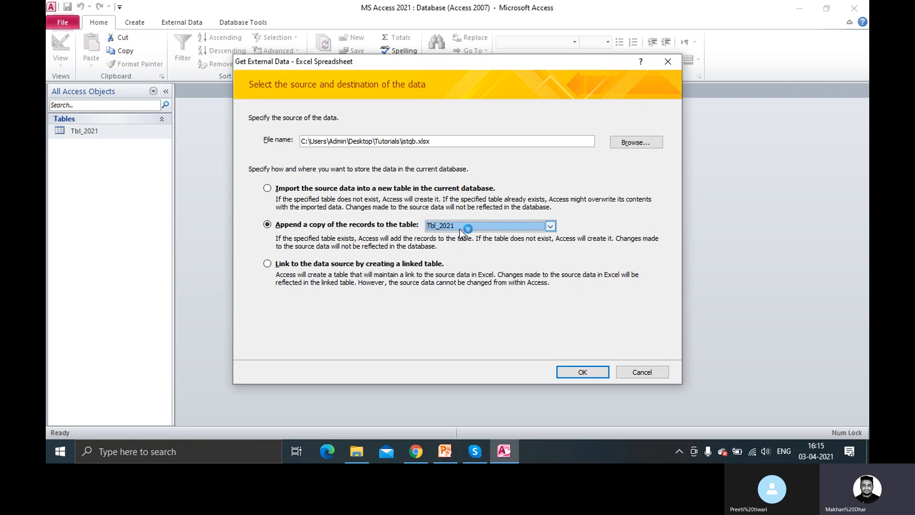
pyautogui.click(306, 190)
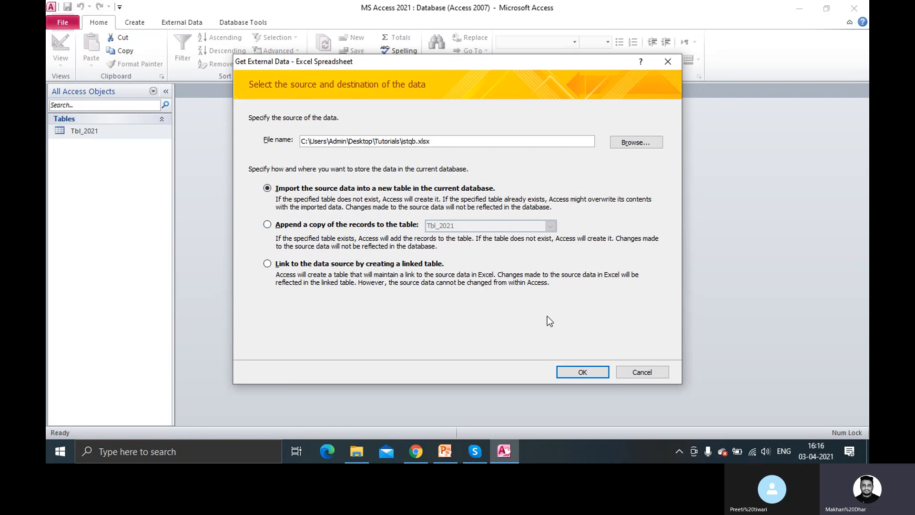
pyautogui.click(584, 372)
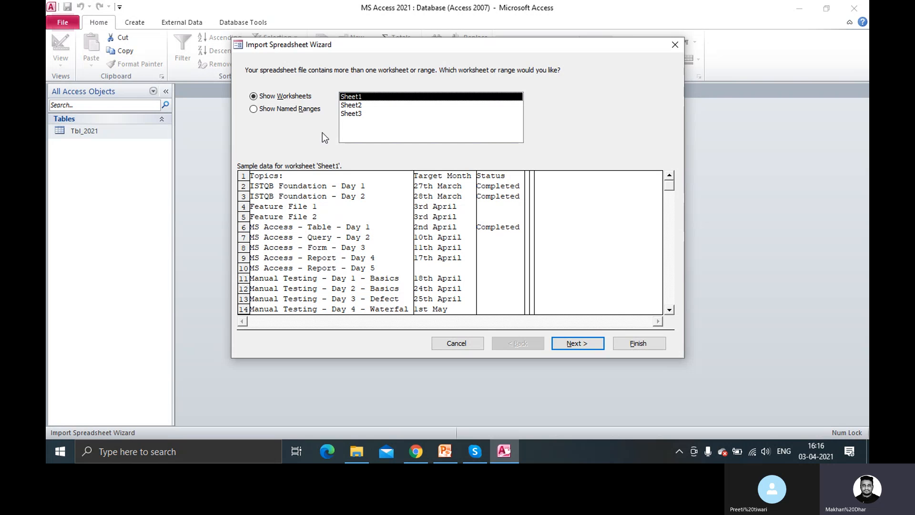
# Preview Sheet2 and Sheet3, then pick Sheet1 as the worksheet to import
pyautogui.click(353, 105)
pyautogui.click(353, 114)
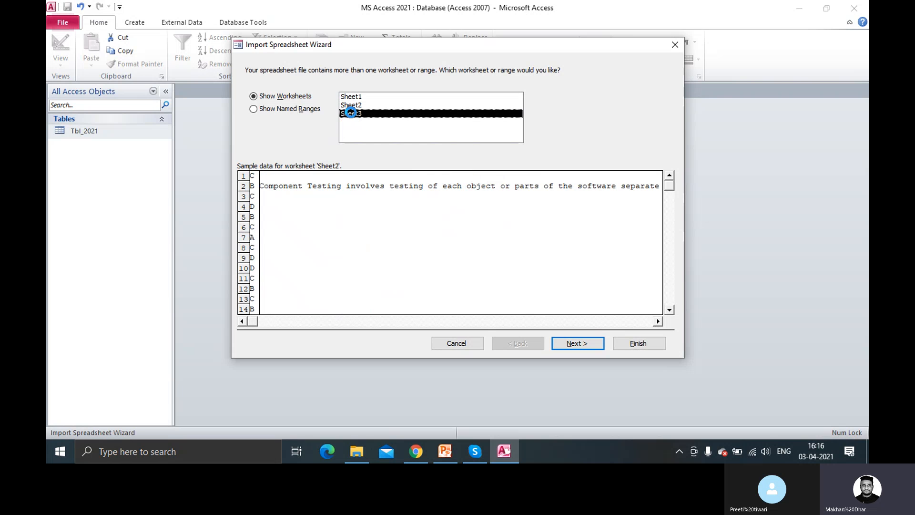
pyautogui.click(352, 97)
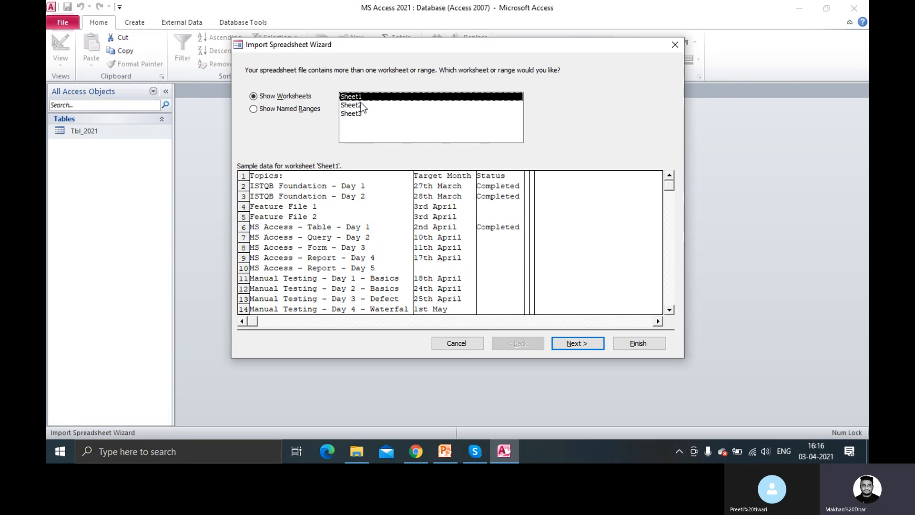
pyautogui.click(576, 341)
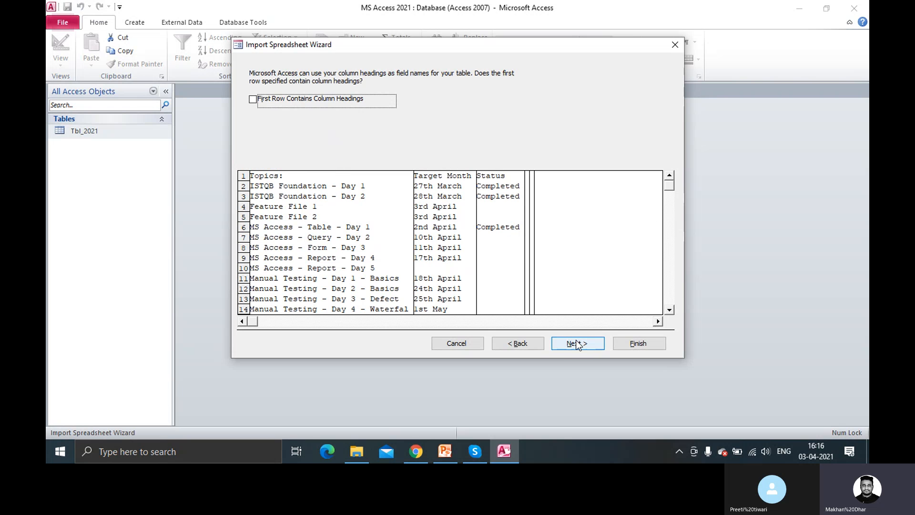
# Treat the first row as column headings and advance past the field options
pyautogui.click(281, 102)
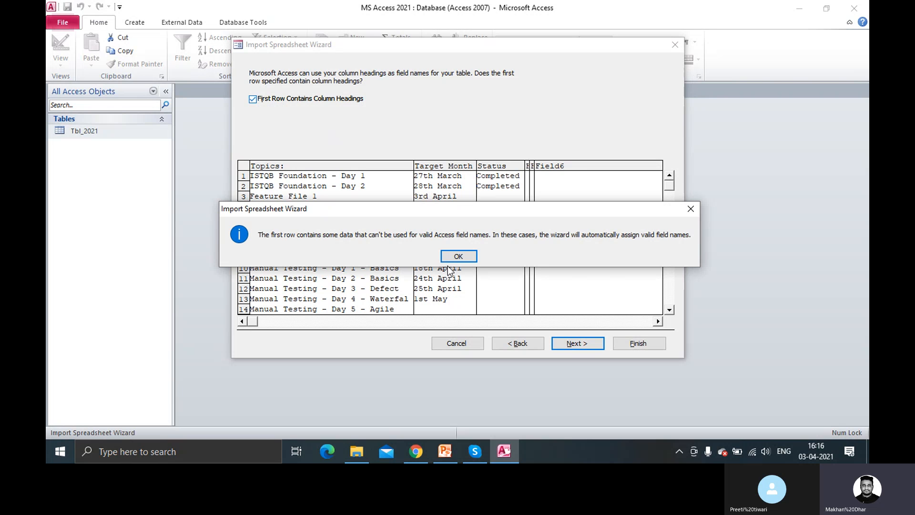
pyautogui.click(453, 253)
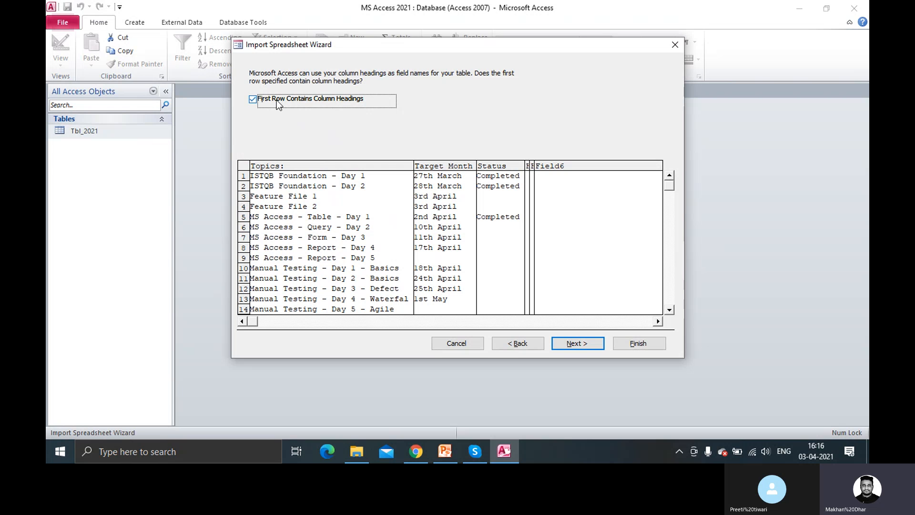
pyautogui.click(572, 345)
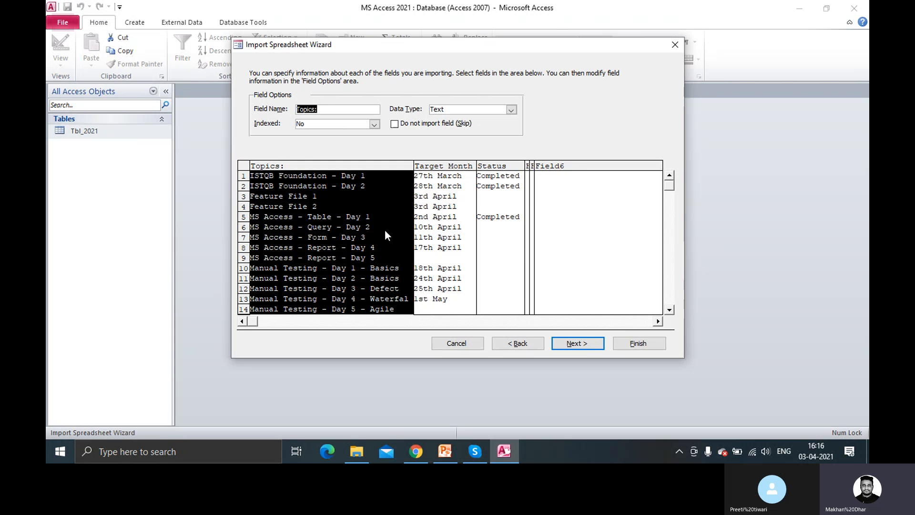
pyautogui.click(584, 344)
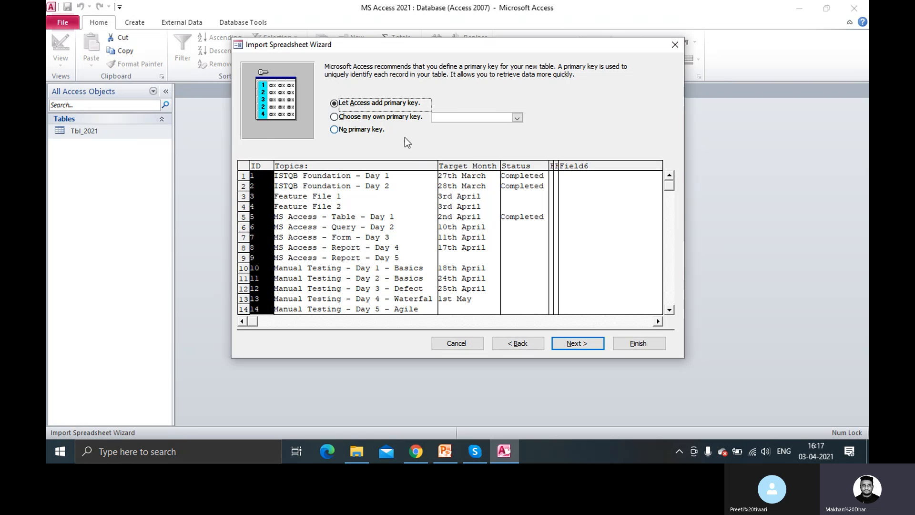
# Choose no primary key, name the destination table Tbl_02, and finish the import
pyautogui.click(334, 130)
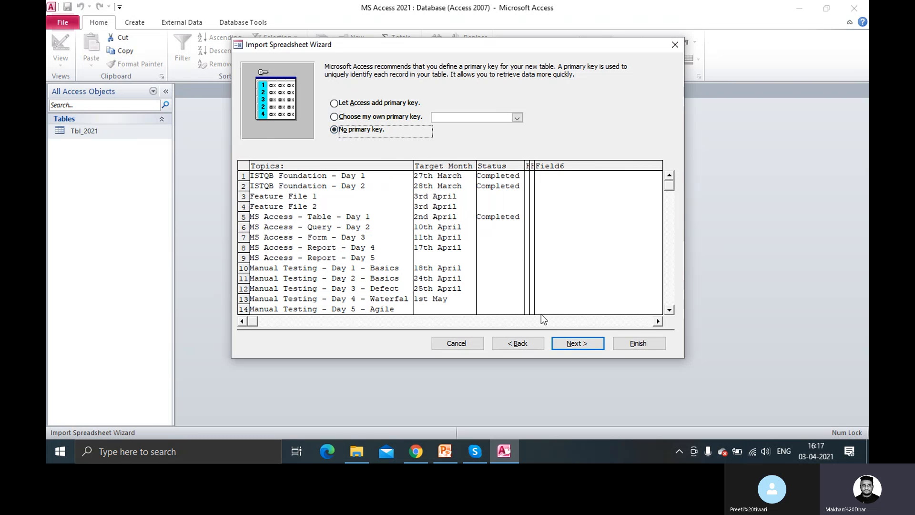
pyautogui.click(576, 344)
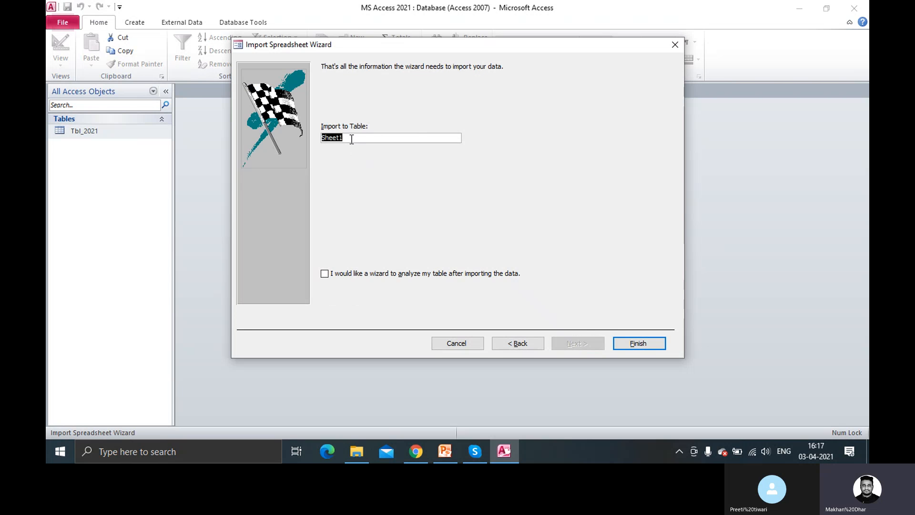
pyautogui.click(350, 138)
pyautogui.moveTo(351, 138); pyautogui.dragTo(301, 138)
pyautogui.write('Tbl_02')
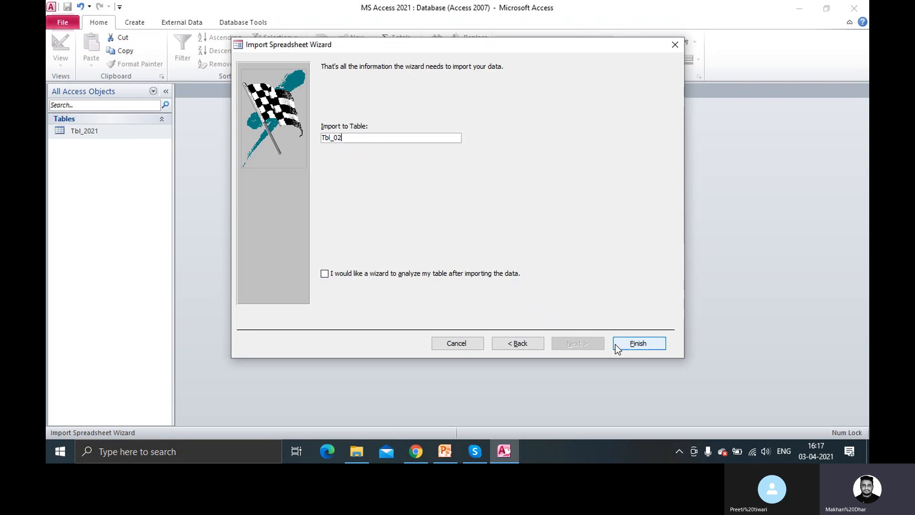
pyautogui.click(635, 344)
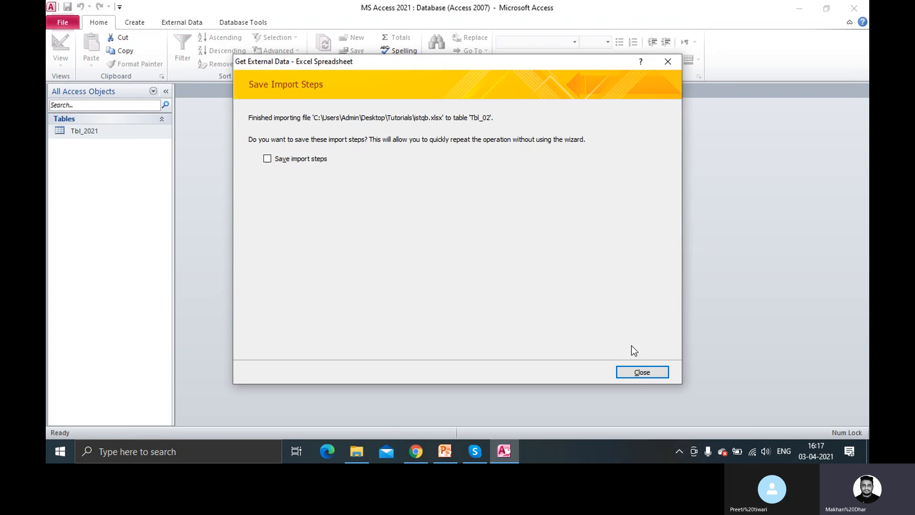
# Skip saving import steps and open the new Tbl_02 table
pyautogui.click(635, 374)
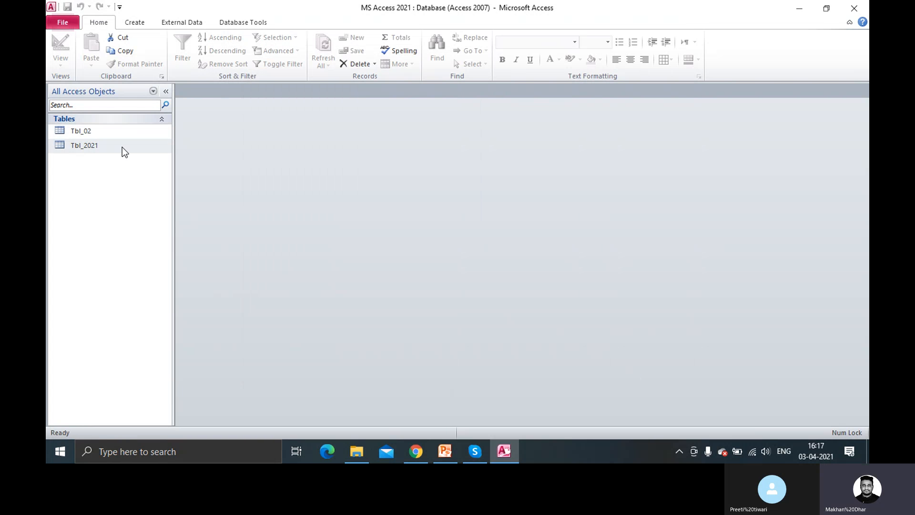
pyautogui.click(99, 133)
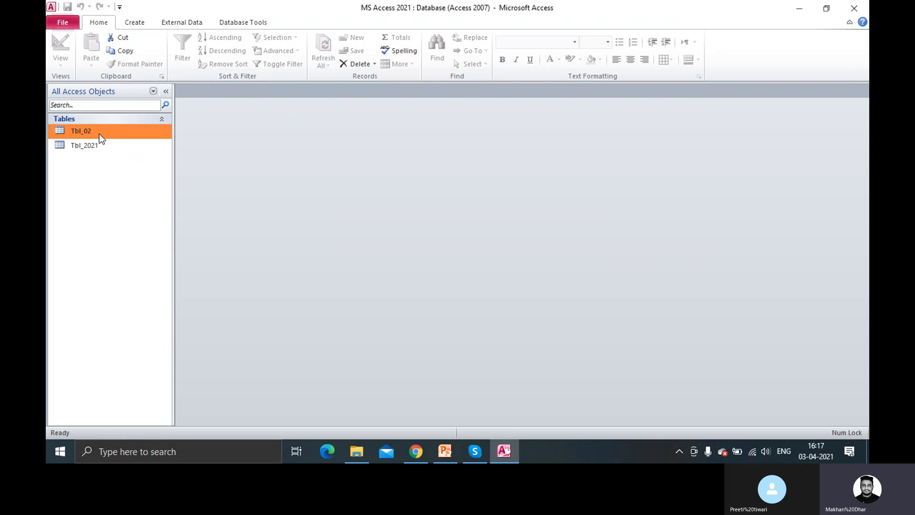
pyautogui.doubleClick(100, 134)
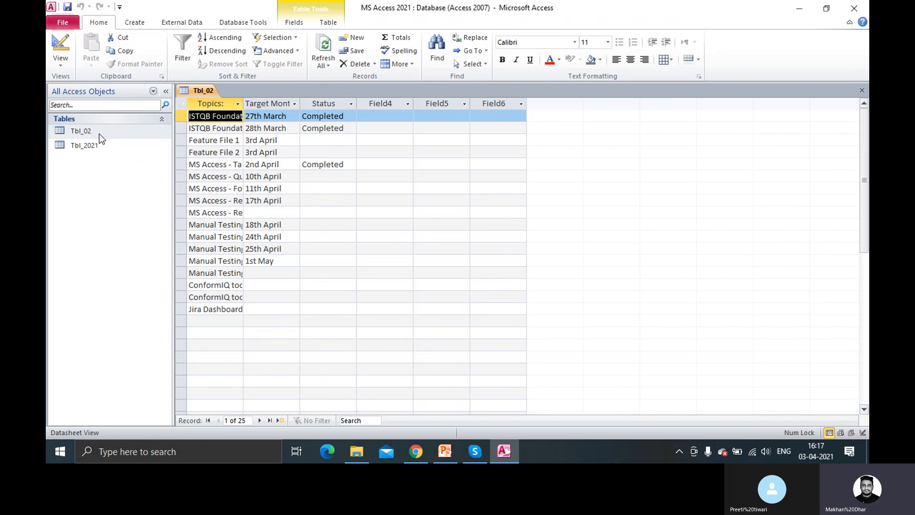
# Widen the Topics, Target Month and Status columns so entries fit
pyautogui.moveTo(243, 103); pyautogui.dragTo(308, 104)
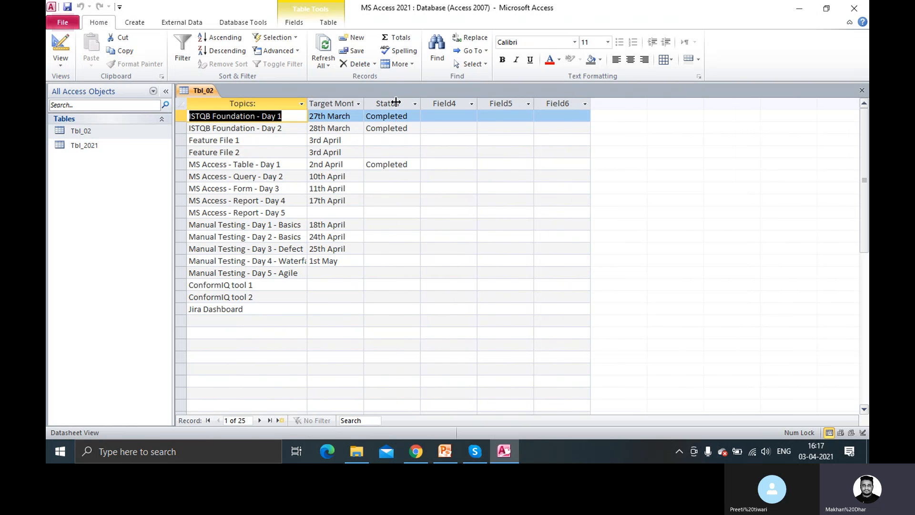
pyautogui.moveTo(365, 104); pyautogui.dragTo(396, 103)
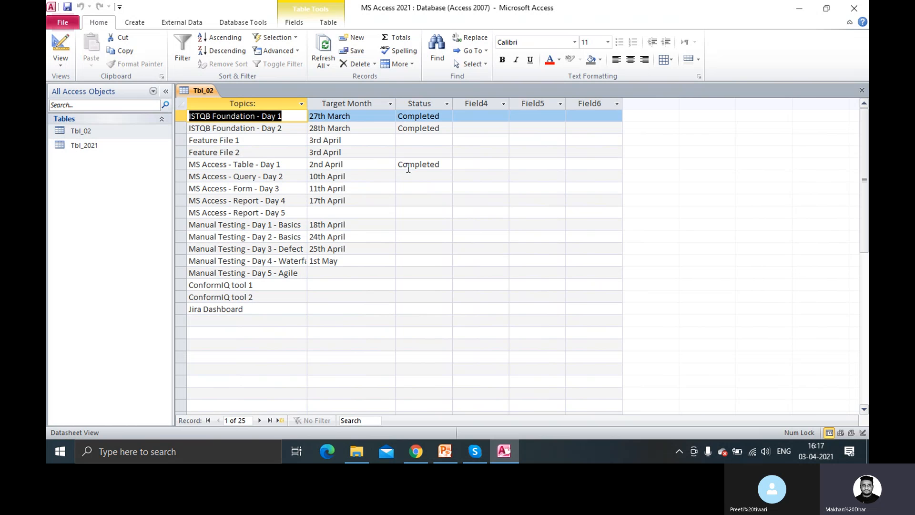
pyautogui.moveTo(452, 104); pyautogui.dragTo(472, 104)
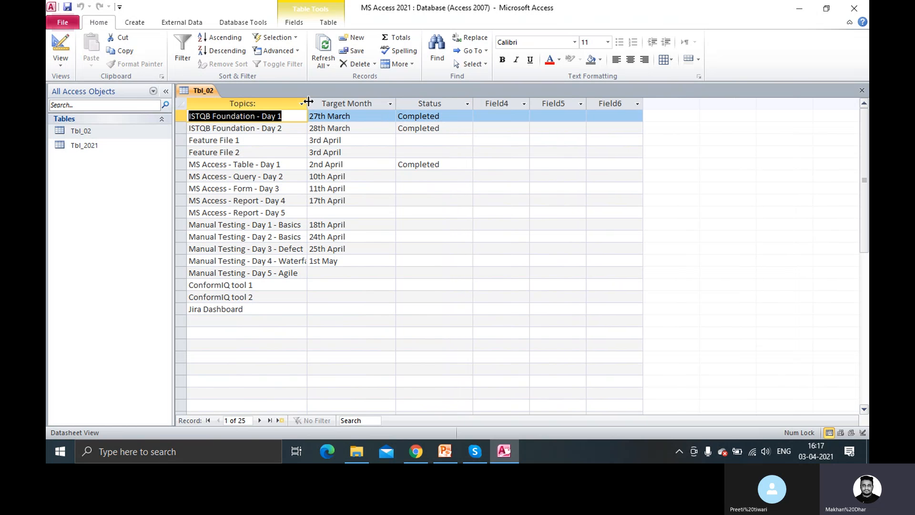
pyautogui.moveTo(309, 100); pyautogui.dragTo(325, 101)
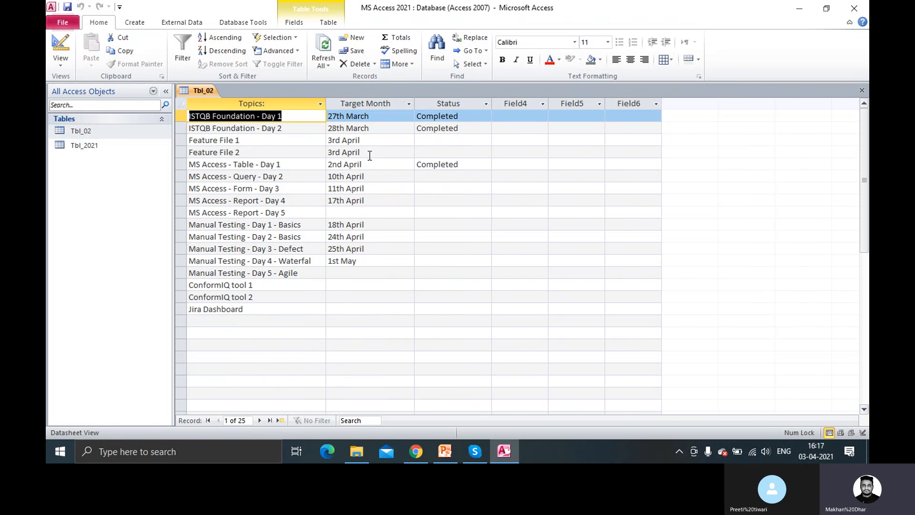
# Close the Tbl_02 datasheet, saving its changed column layout
pyautogui.rightClick(207, 90)
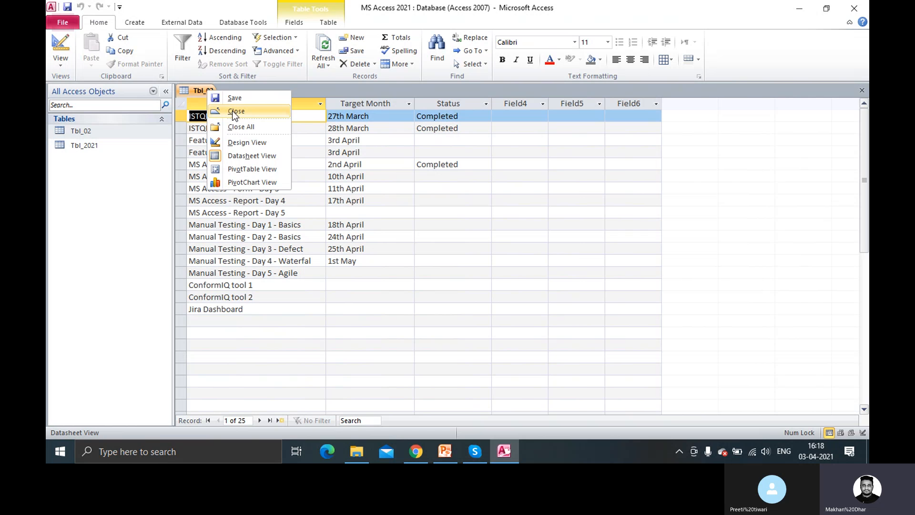
pyautogui.click(233, 110)
pyautogui.click(399, 255)
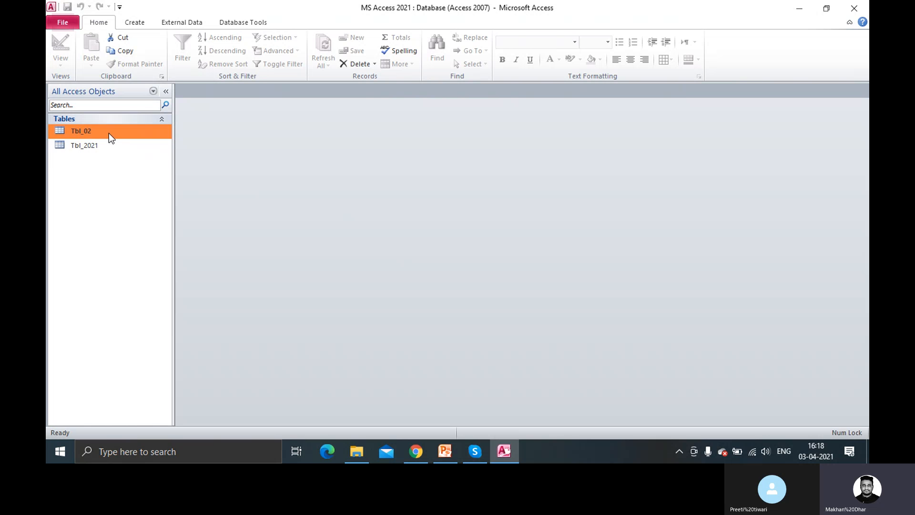
# Bring up the Export format submenu for Tbl_02 in the navigation pane
pyautogui.rightClick(109, 133)
pyautogui.moveTo(159, 170)
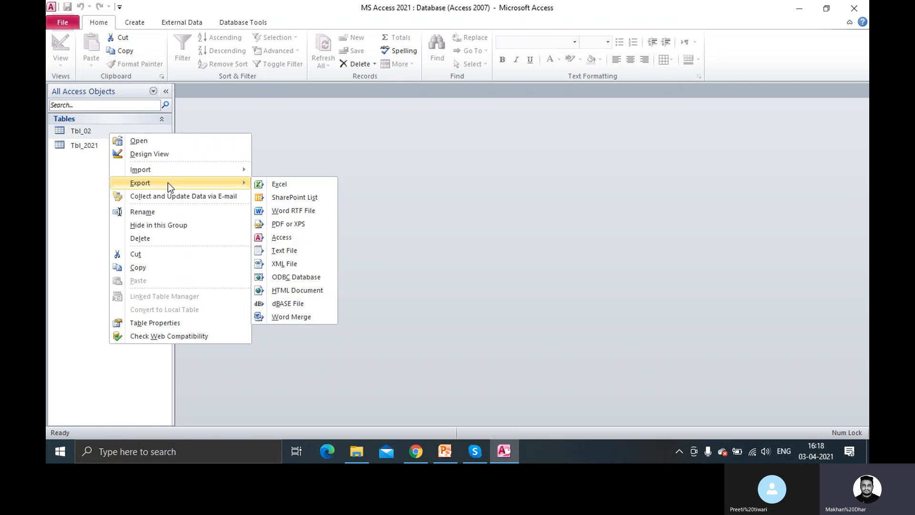
pyautogui.rightClick(85, 133)
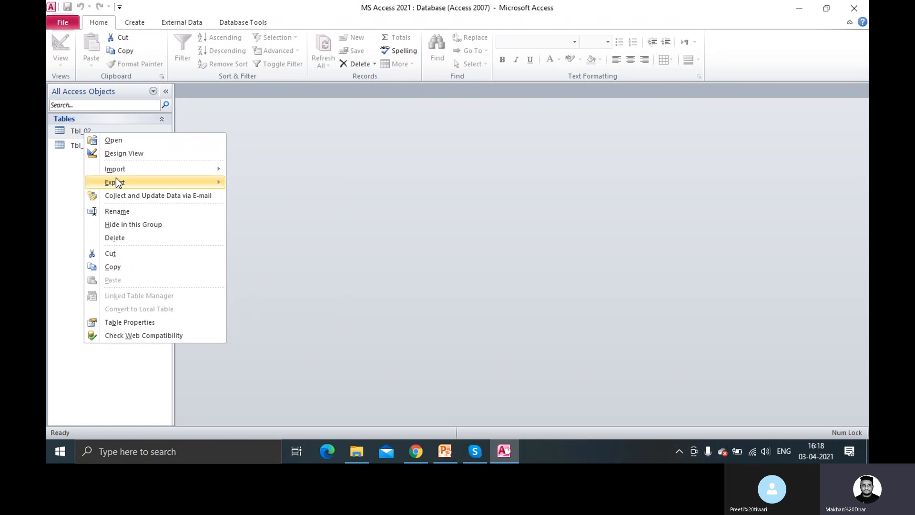
pyautogui.moveTo(128, 183)
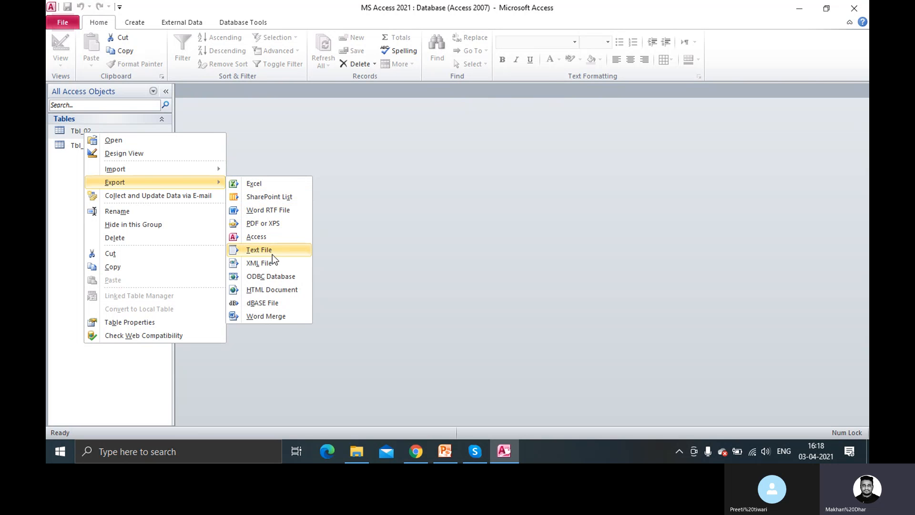
# Export Tbl_02 as an Excel Workbook (*.xlsx) with formatting, opening the file afterwards
pyautogui.click(271, 185)
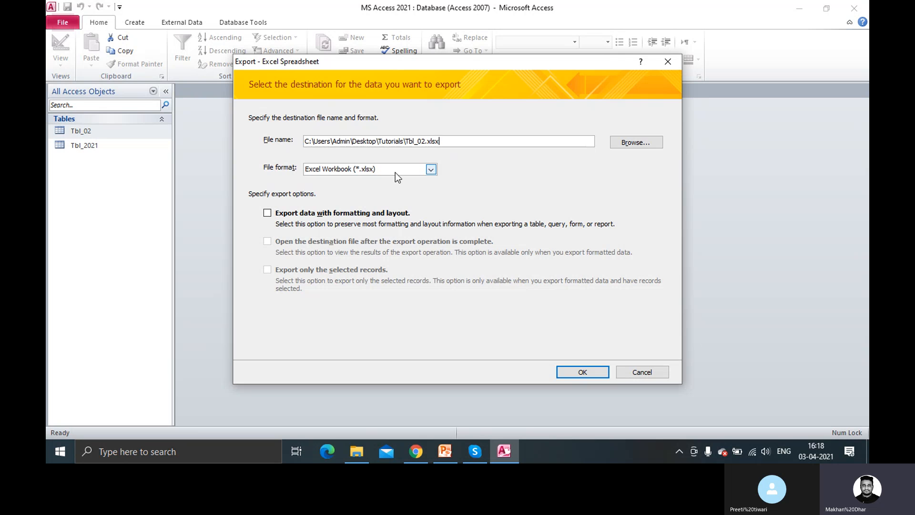
pyautogui.click(435, 169)
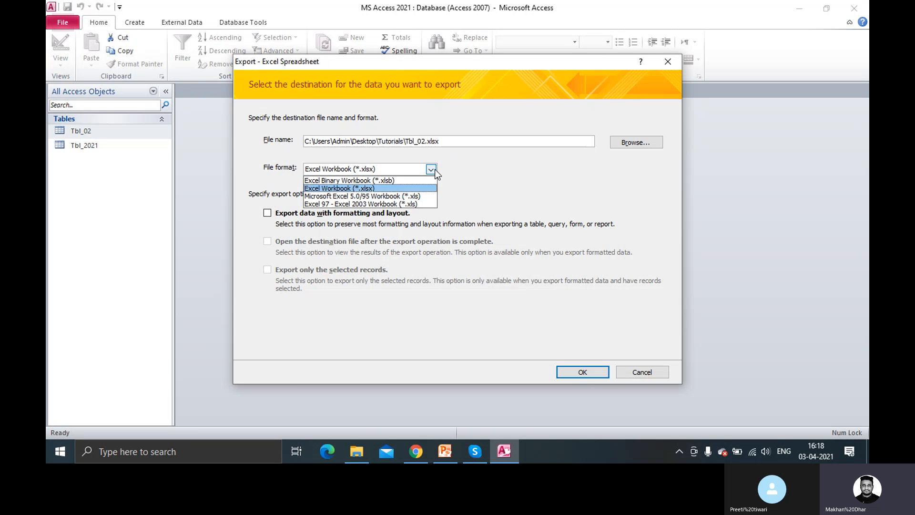
pyautogui.click(435, 170)
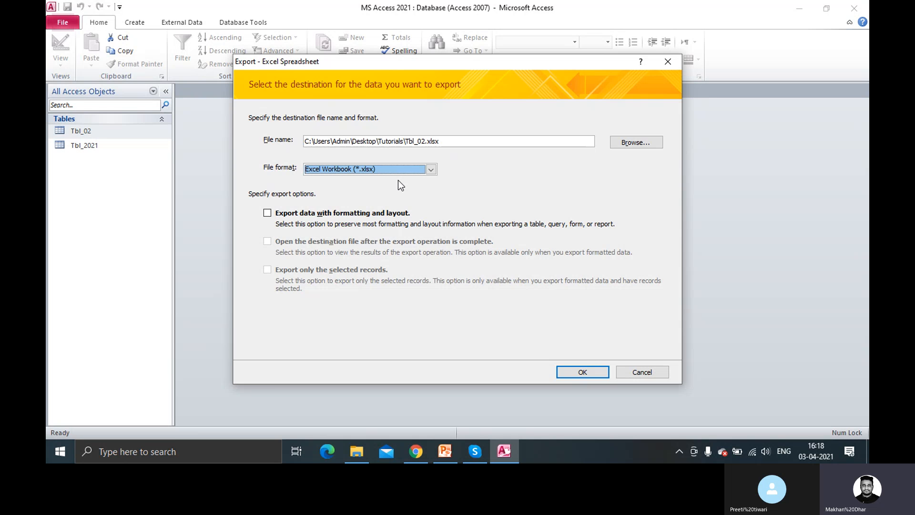
pyautogui.click(268, 214)
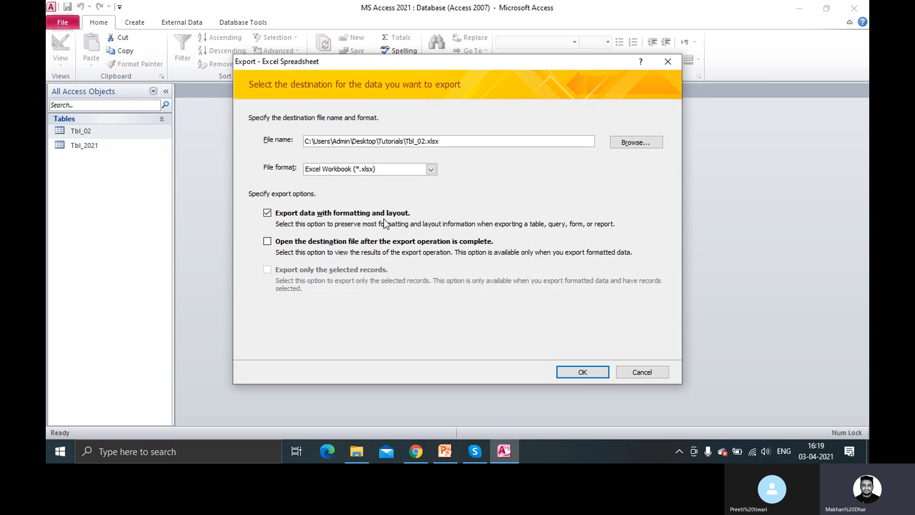
pyautogui.click(268, 242)
pyautogui.click(267, 241)
pyautogui.click(268, 242)
pyautogui.click(582, 373)
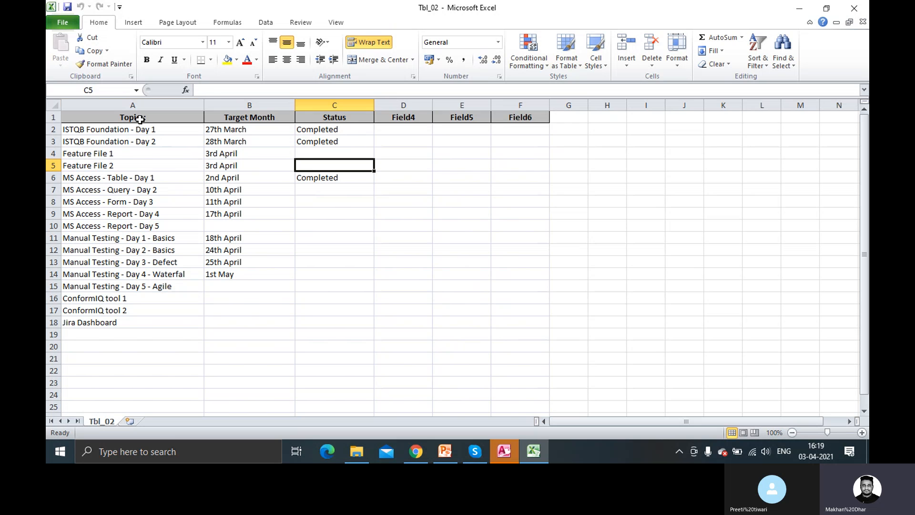
# Inspect the exported Tbl_02 rows in Excel, cancel the accidental A1 move, and close Excel
pyautogui.moveTo(135, 118); pyautogui.dragTo(523, 125)
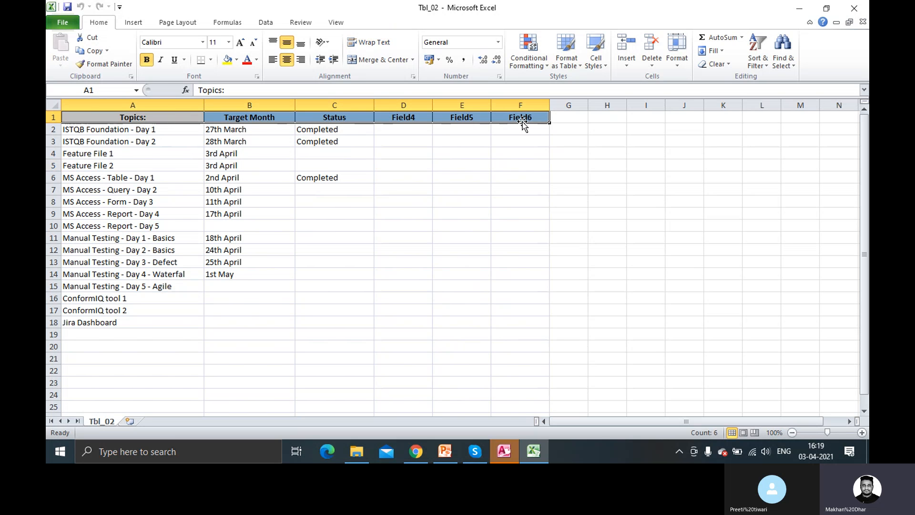
pyautogui.click(383, 183)
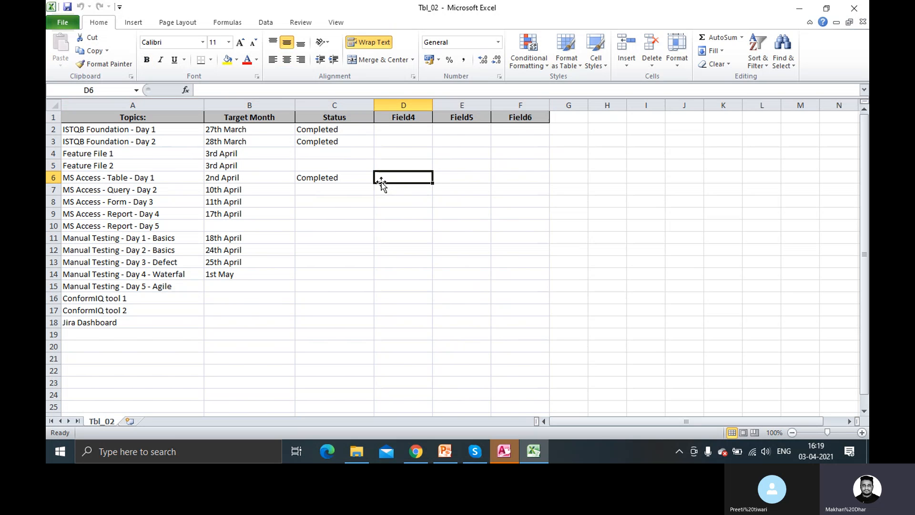
pyautogui.click(139, 120)
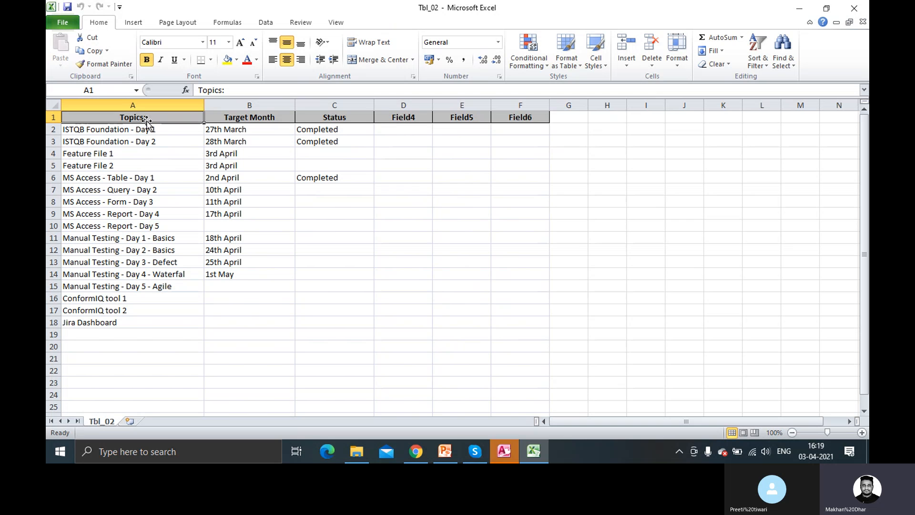
pyautogui.moveTo(194, 126); pyautogui.dragTo(276, 126)
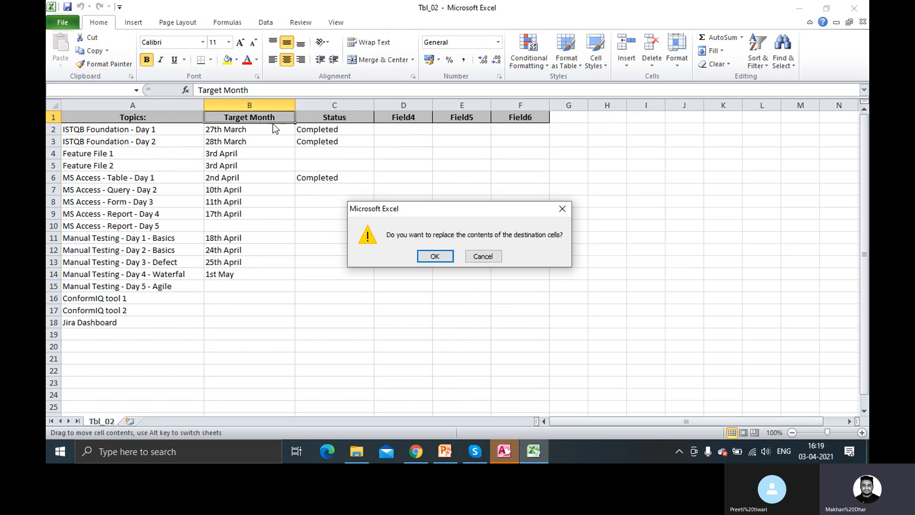
pyautogui.click(490, 260)
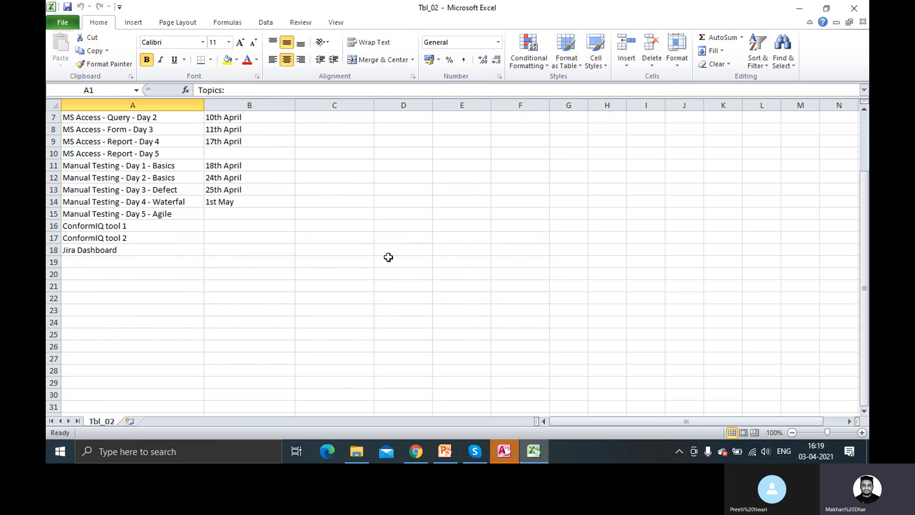
pyautogui.moveTo(123, 130); pyautogui.dragTo(501, 321)
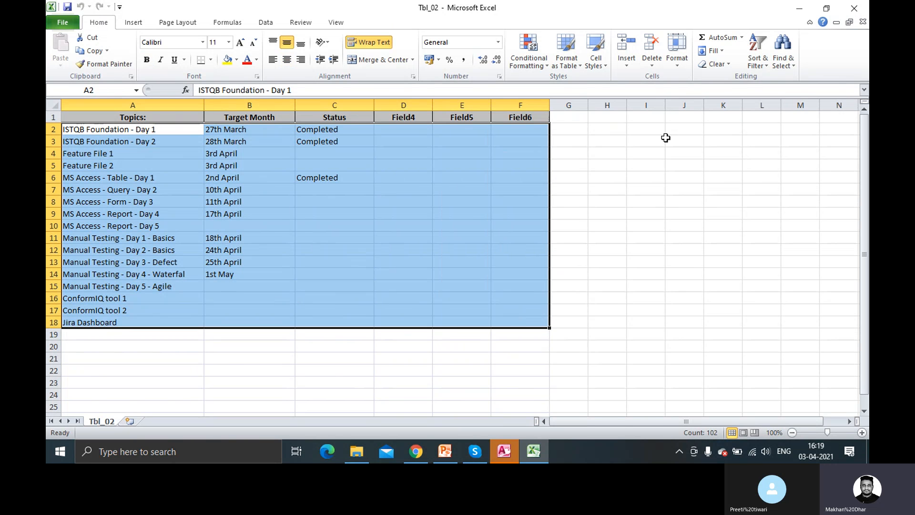
pyautogui.click(855, 12)
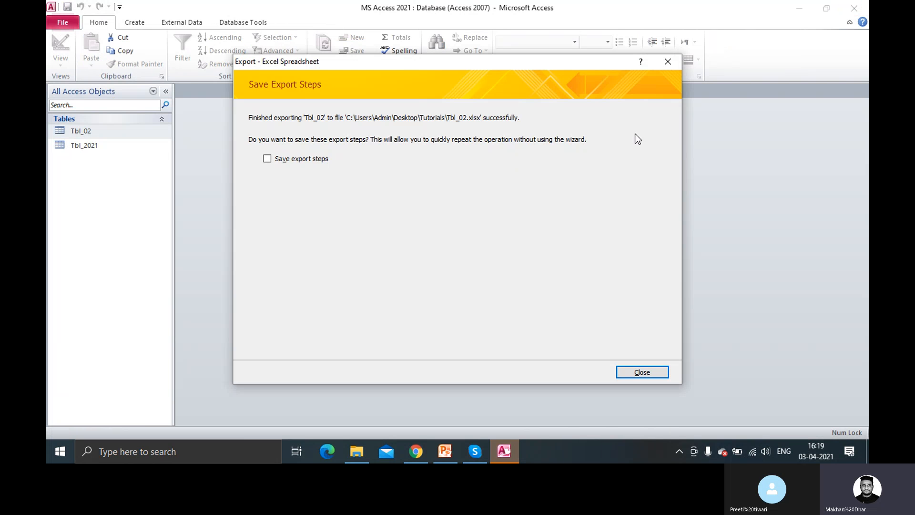
# Dismiss the export-complete message and close the Tbl_2021 shortcut menu
pyautogui.click(666, 62)
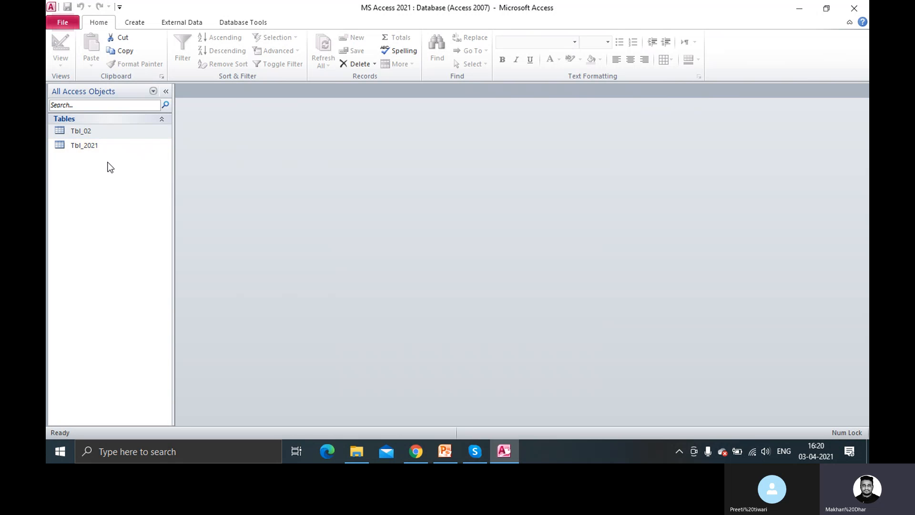
pyautogui.rightClick(95, 149)
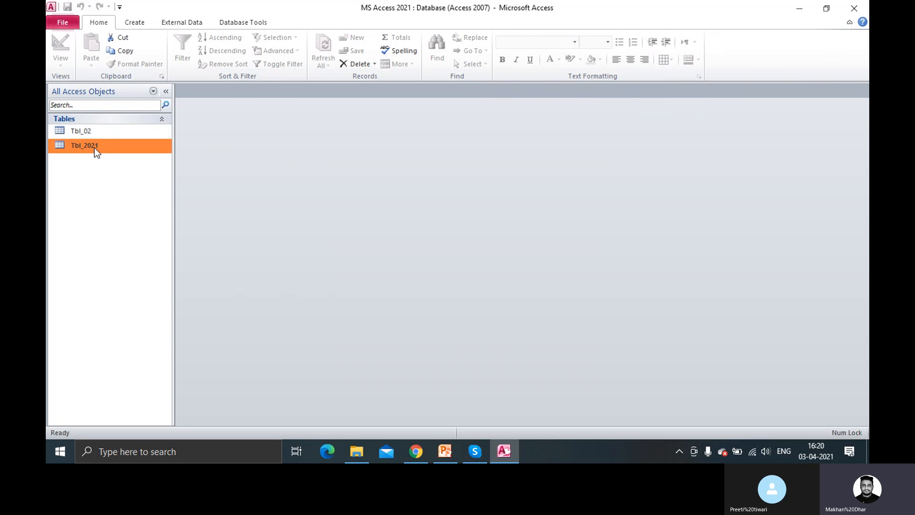
pyautogui.moveTo(110, 184)
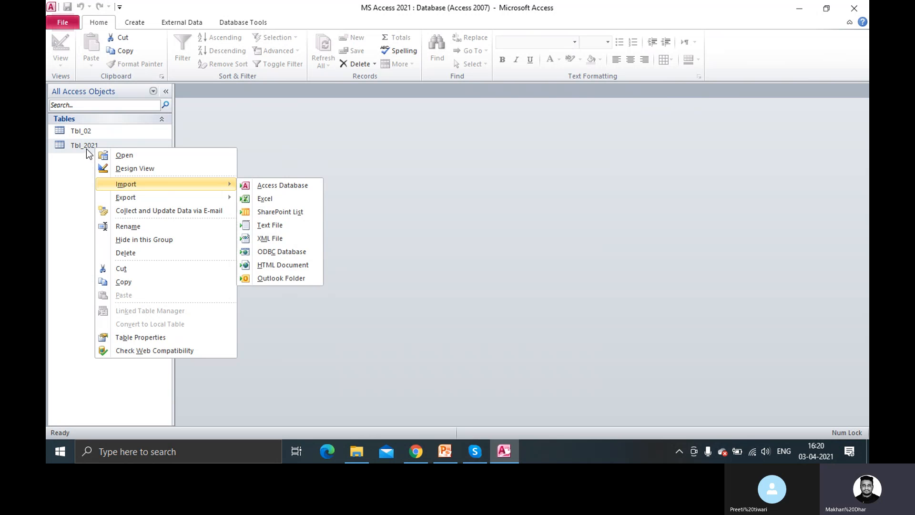
pyautogui.click(67, 175)
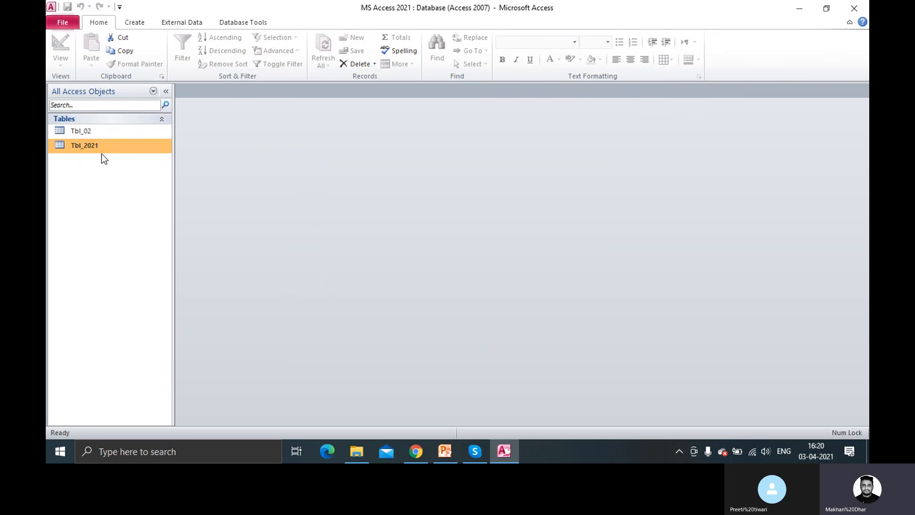
# Delete the Tbl_02 table after first declining the confirmation, leaving only Tbl_2021
pyautogui.rightClick(90, 133)
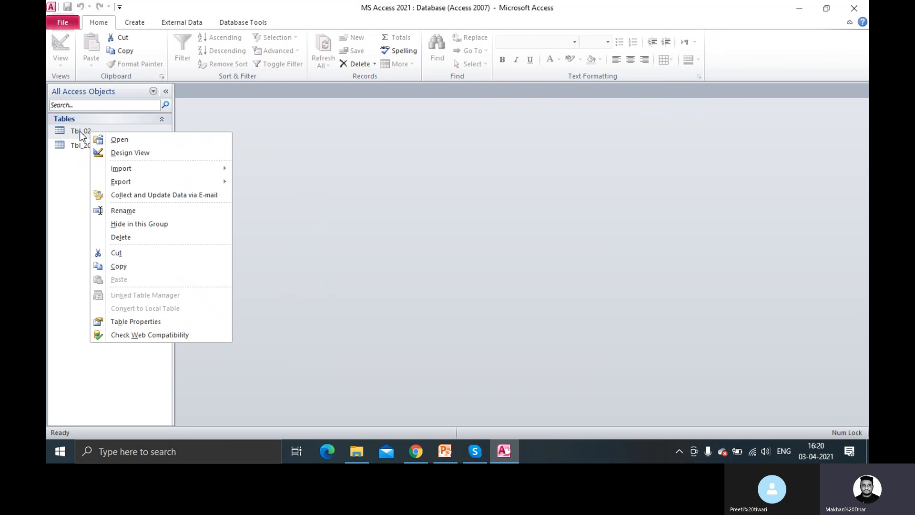
pyautogui.click(136, 239)
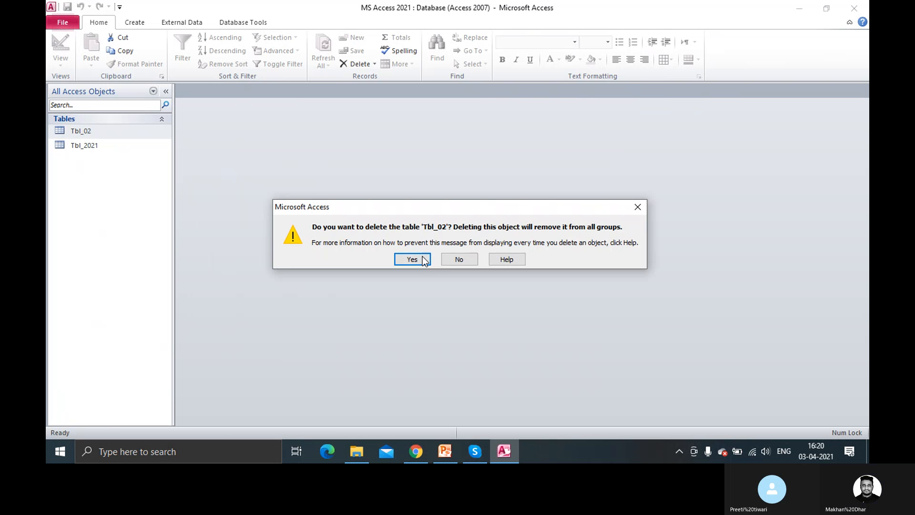
pyautogui.click(471, 261)
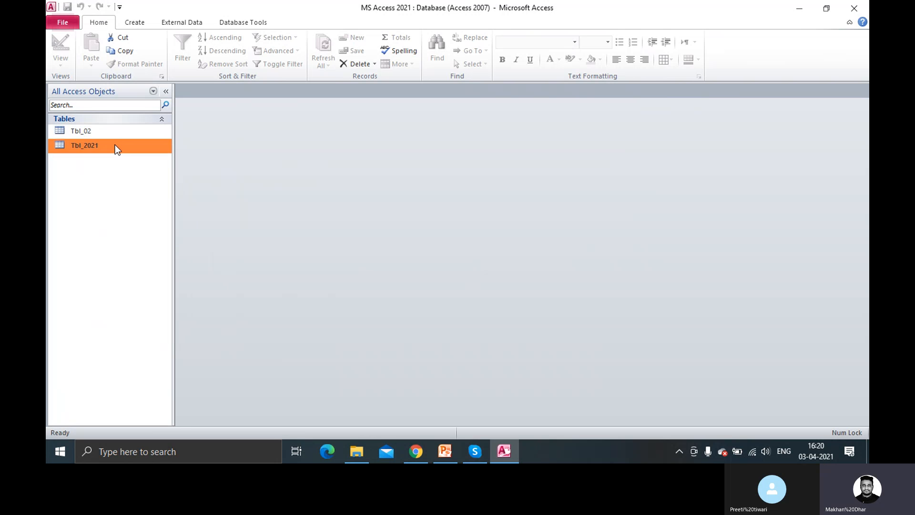
pyautogui.rightClick(96, 133)
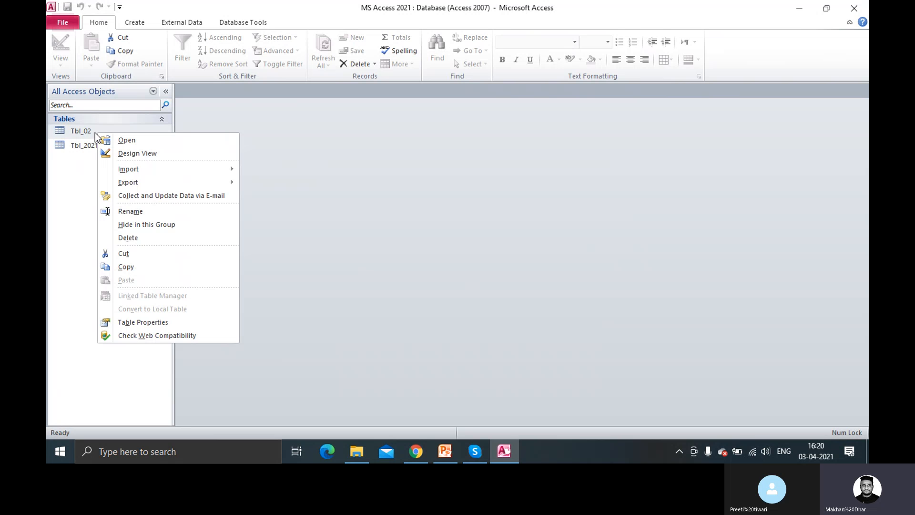
pyautogui.click(141, 239)
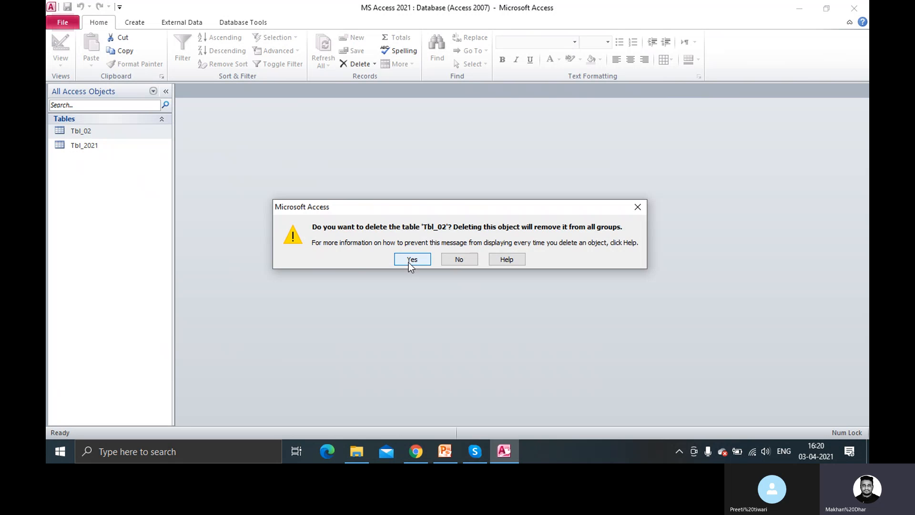
pyautogui.click(408, 261)
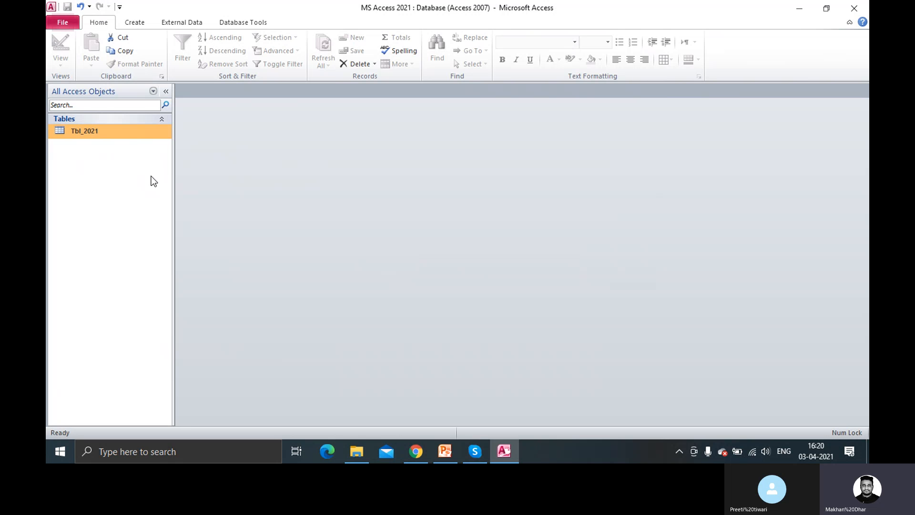
pyautogui.rightClick(133, 134)
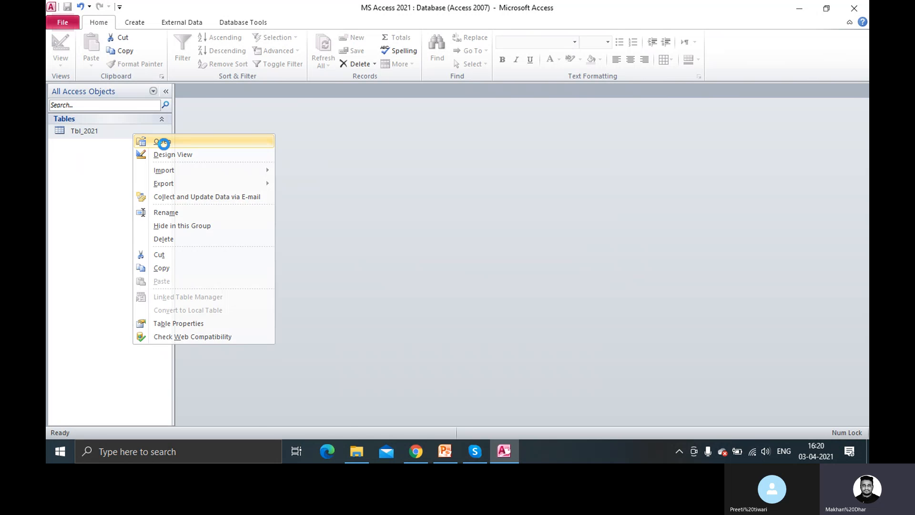
# Open Tbl_2021 and enter a new contact's name, address and mobile number, correcting the rejected mobile value
pyautogui.click(162, 142)
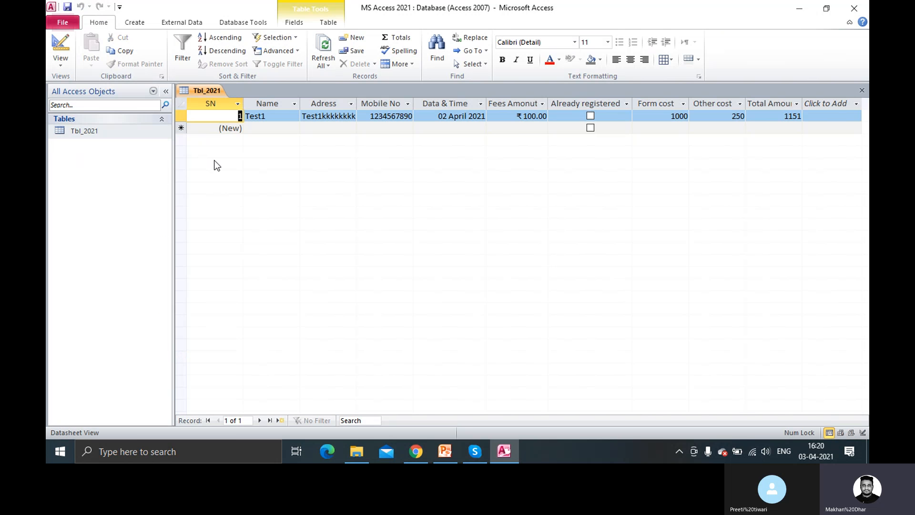
pyautogui.click(184, 127)
pyautogui.click(264, 129)
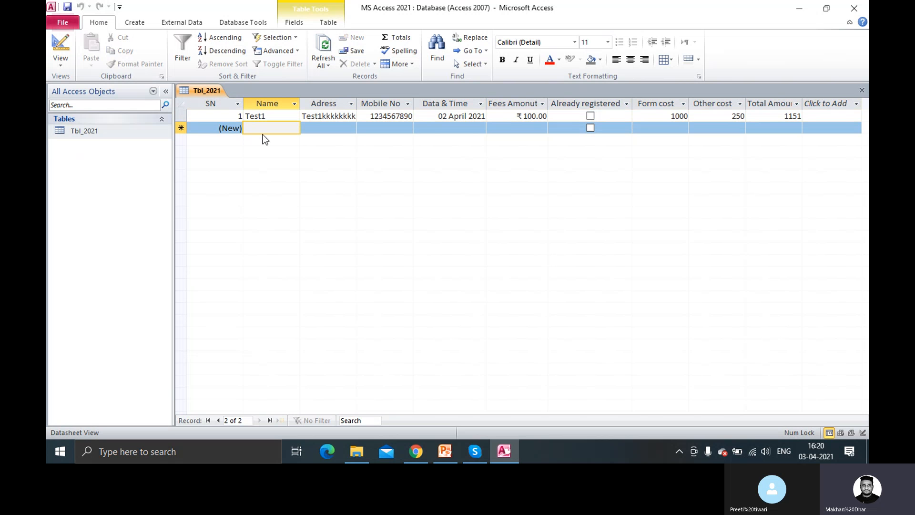
pyautogui.write('John')
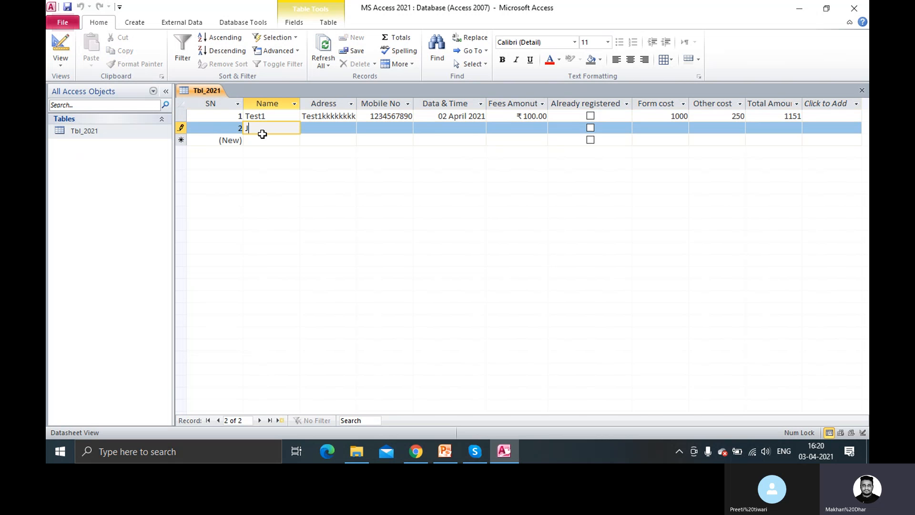
pyautogui.press('Tab')
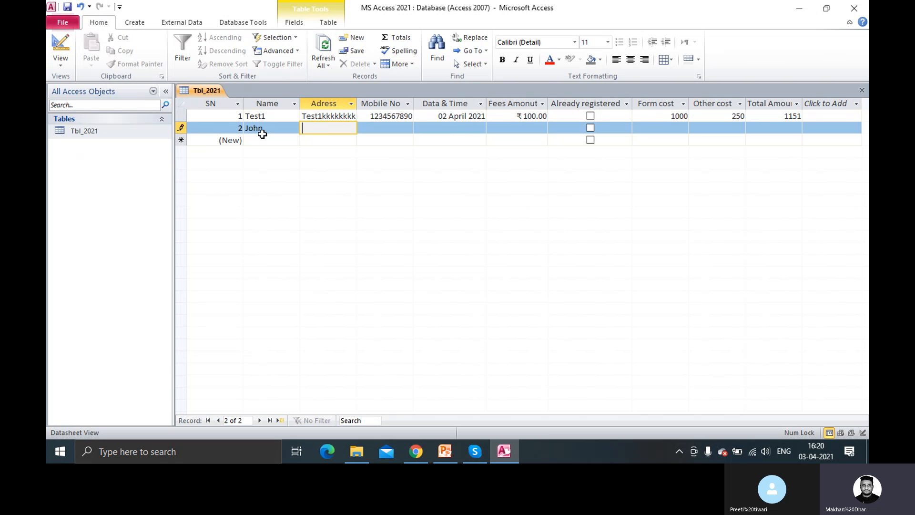
pyautogui.write('Test Address')
pyautogui.press('Tab')
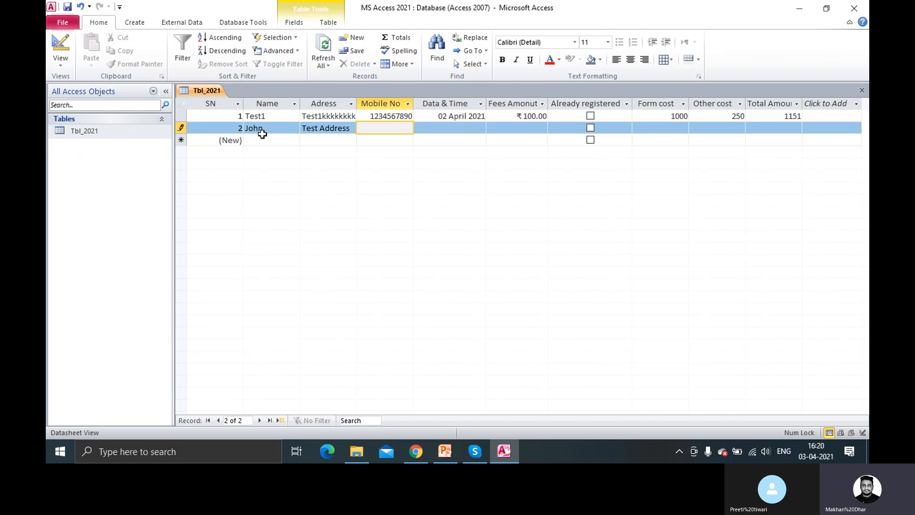
pyautogui.write('4578966666')
pyautogui.press('Tab')
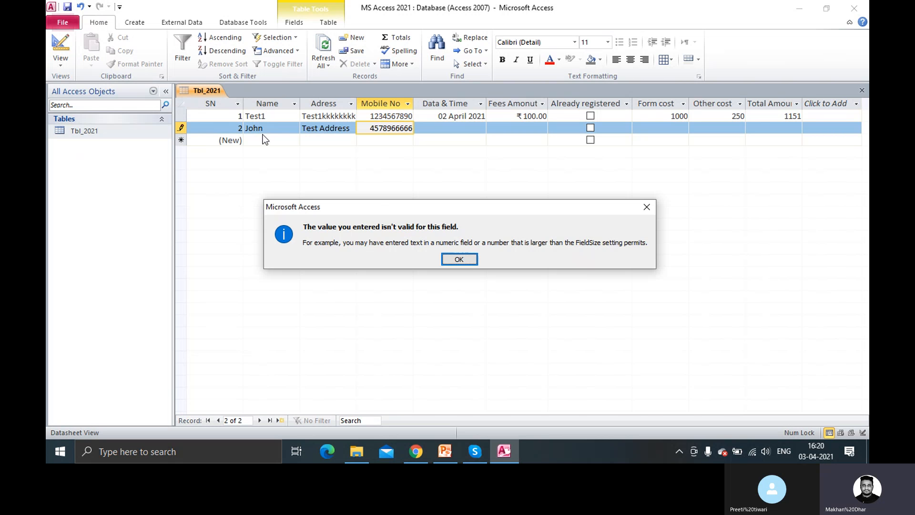
pyautogui.click(470, 260)
pyautogui.click(391, 135)
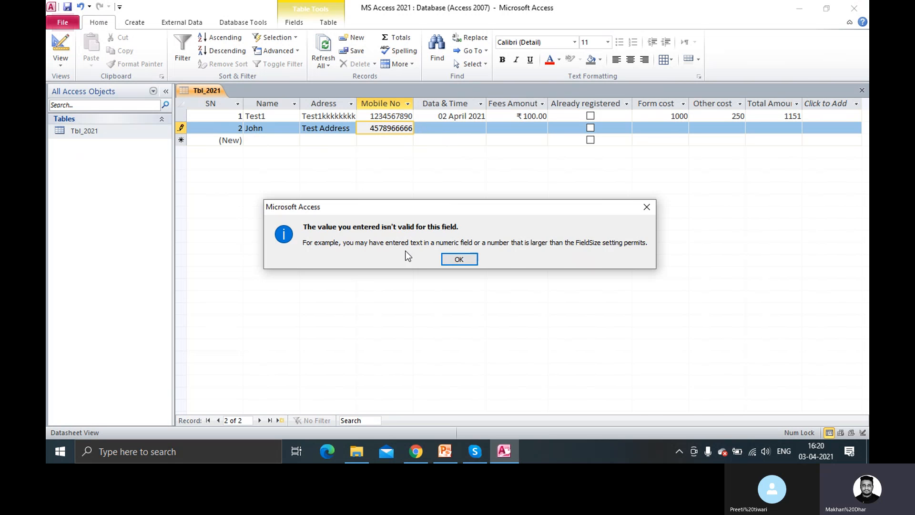
pyautogui.click(458, 259)
pyautogui.click(367, 128)
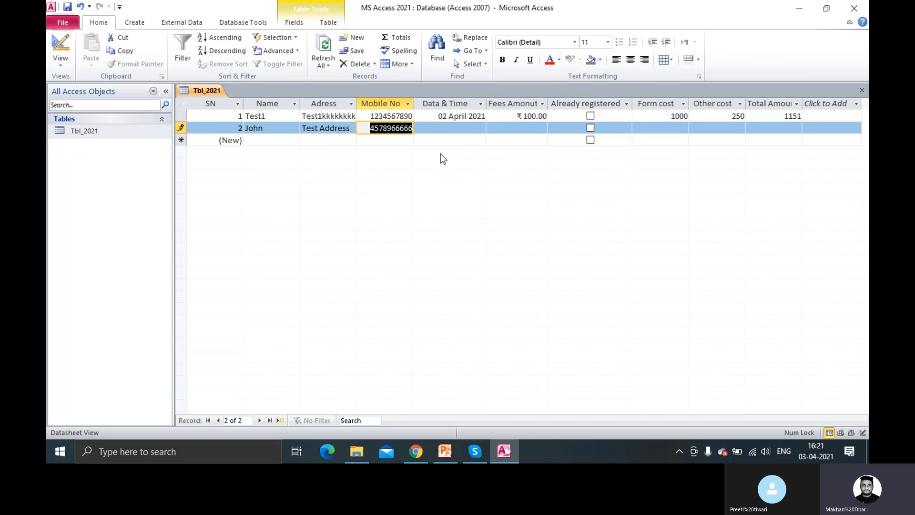
pyautogui.write('147896325')
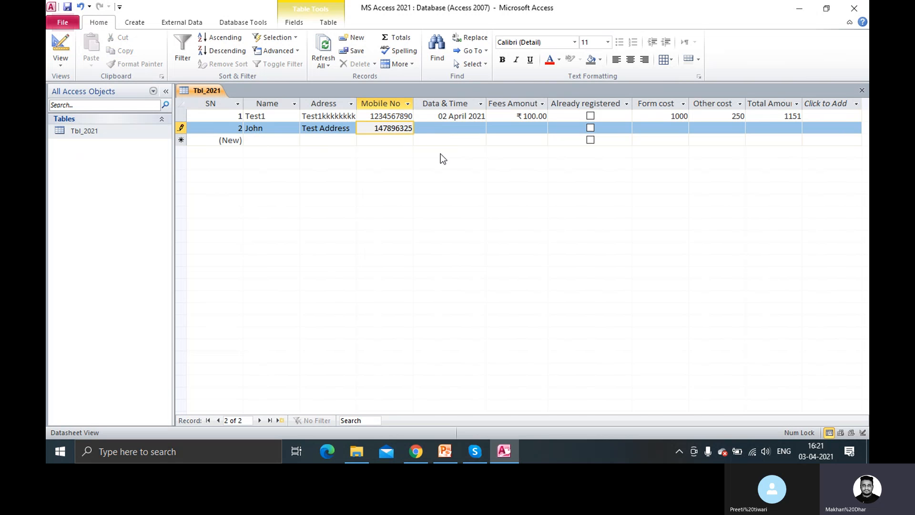
pyautogui.write('0')
pyautogui.press('Tab')
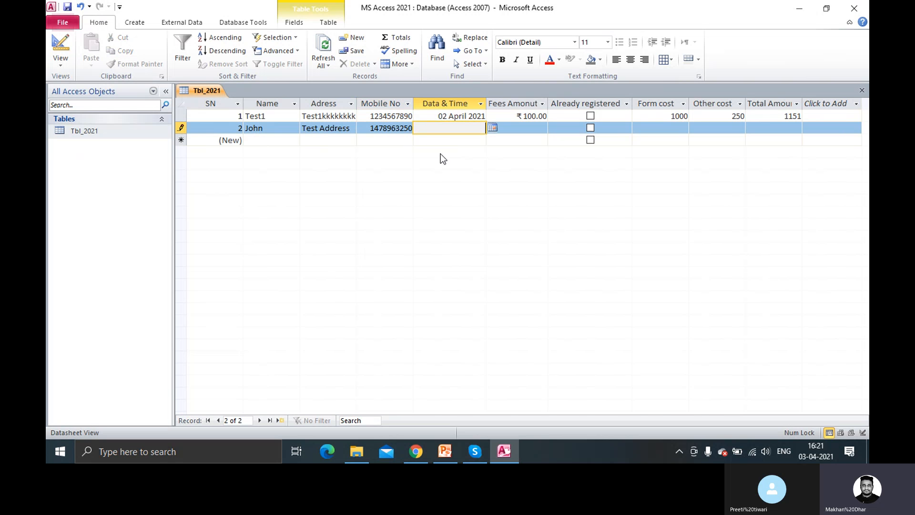
# Complete that record with date 03 April 2021, fees 500, registered, form cost 50 and other cost 100
pyautogui.click(493, 128)
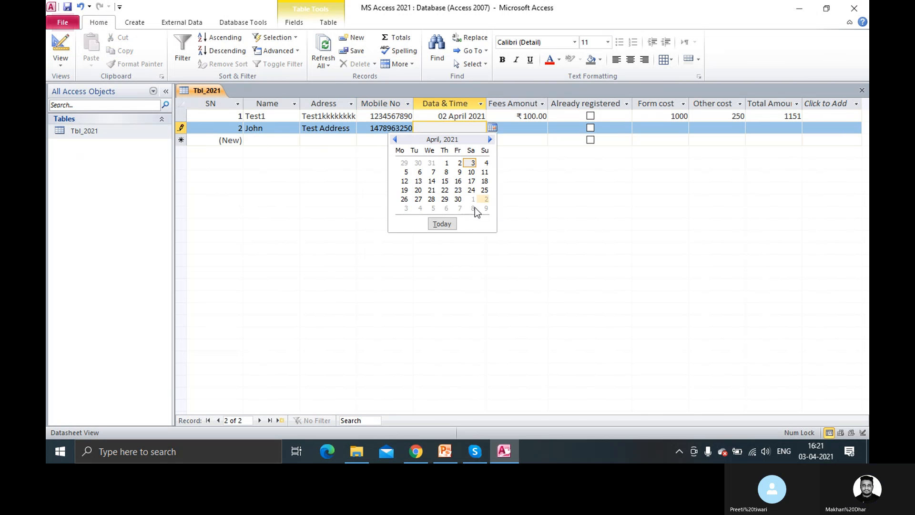
pyautogui.click(442, 224)
pyautogui.press('Tab')
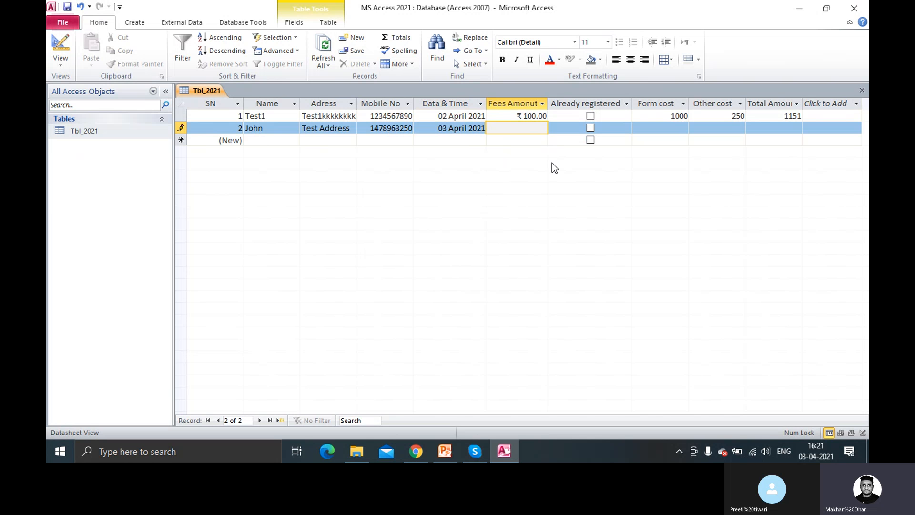
pyautogui.write('500')
pyautogui.press('Tab')
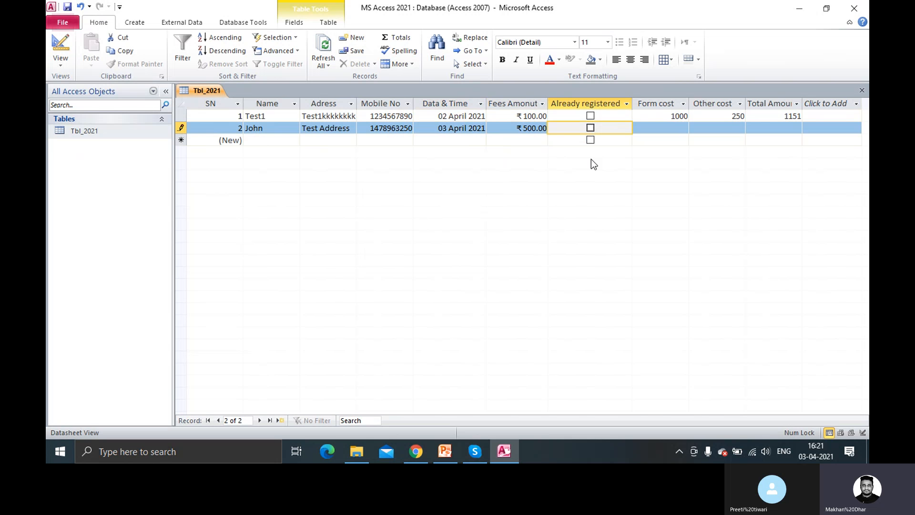
pyautogui.click(591, 128)
pyautogui.press('Tab')
pyautogui.write('50')
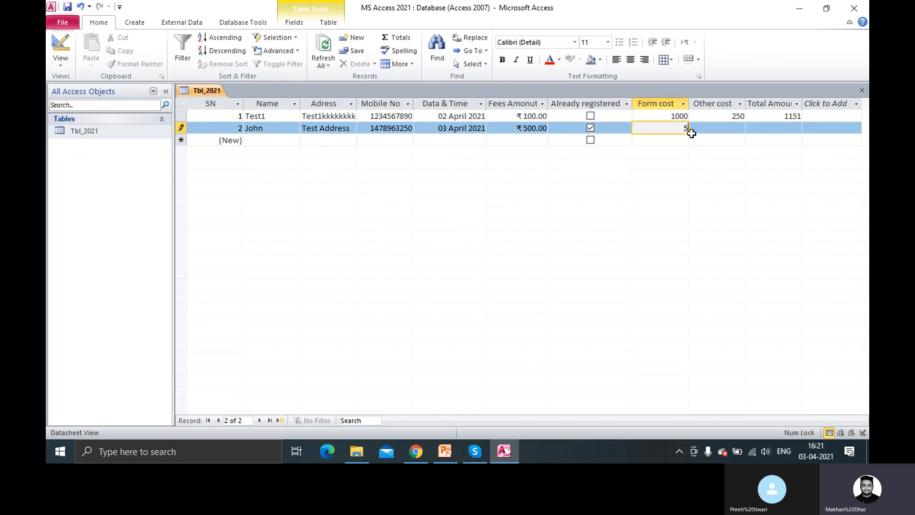
pyautogui.press('Tab')
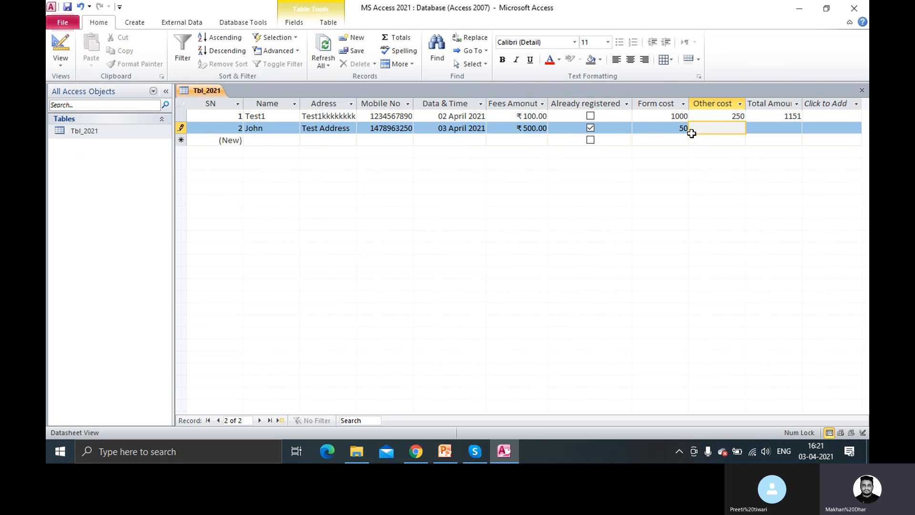
pyautogui.write('100')
pyautogui.press('Tab')
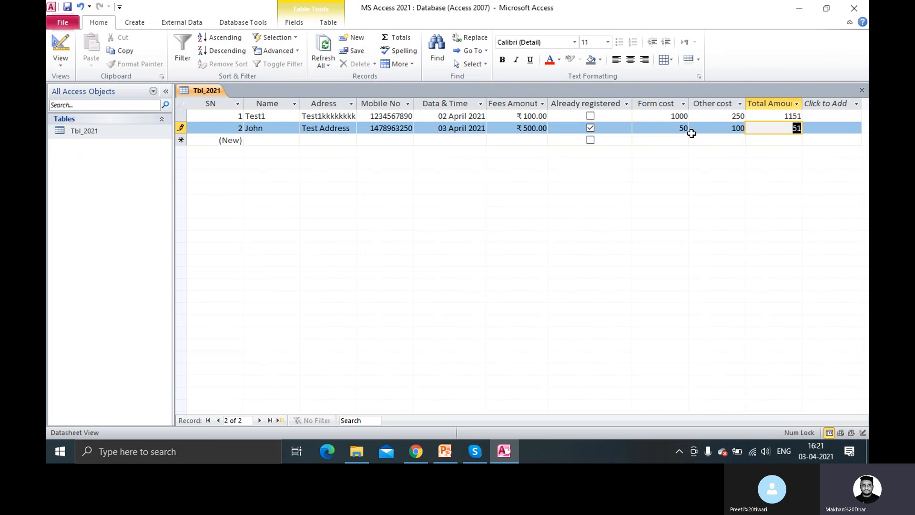
pyautogui.press('Tab')
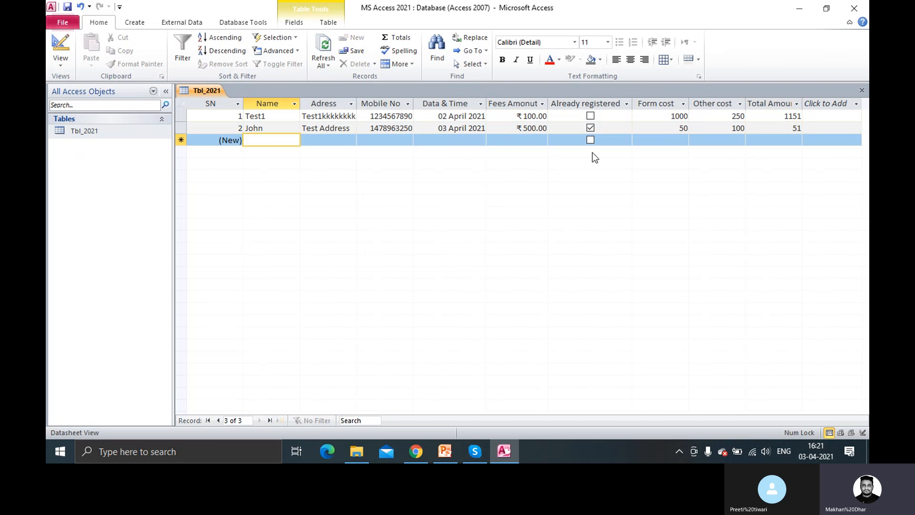
# Start a third record with the second contact's name, address and mobile number
pyautogui.write('Mak')
pyautogui.press('Tab')
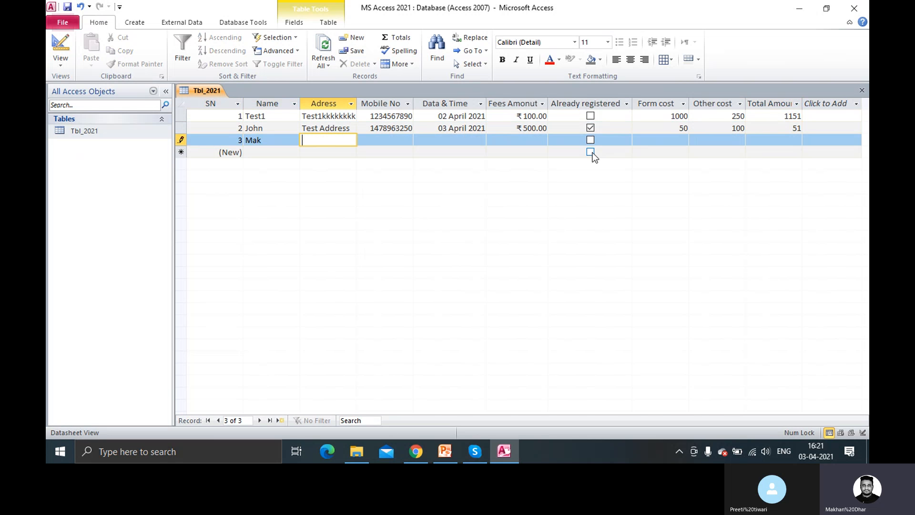
pyautogui.write('Test address 2')
pyautogui.press('Tab')
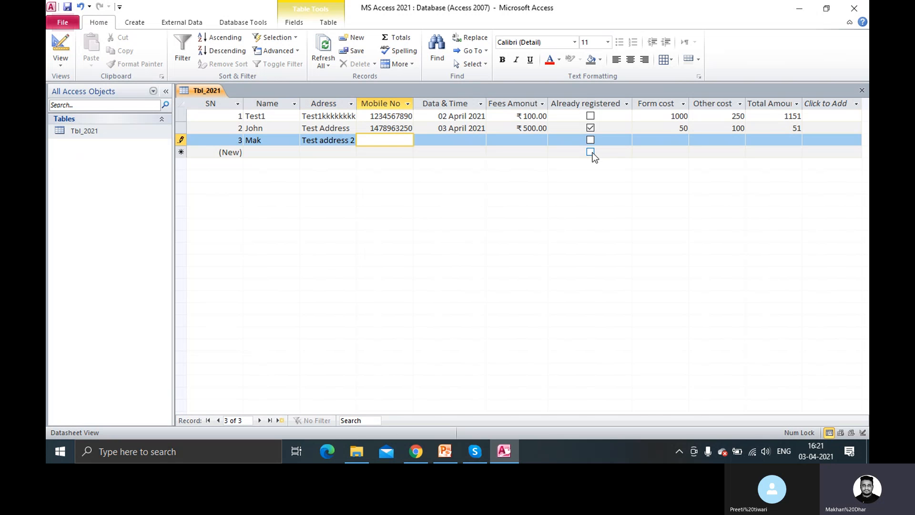
pyautogui.write('1478963250')
pyautogui.press('Tab')
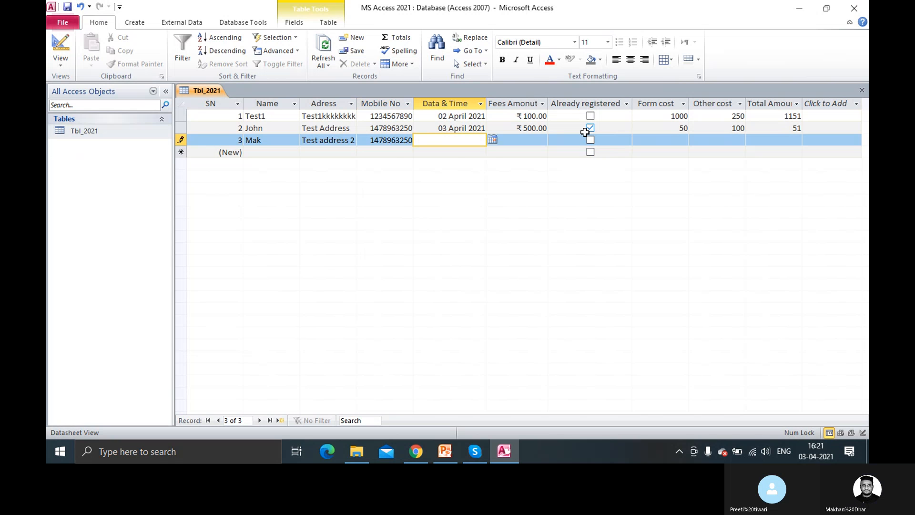
# Give the third record the date 04 April 2021, fees 600 and form cost 300
pyautogui.click(497, 141)
pyautogui.click(483, 140)
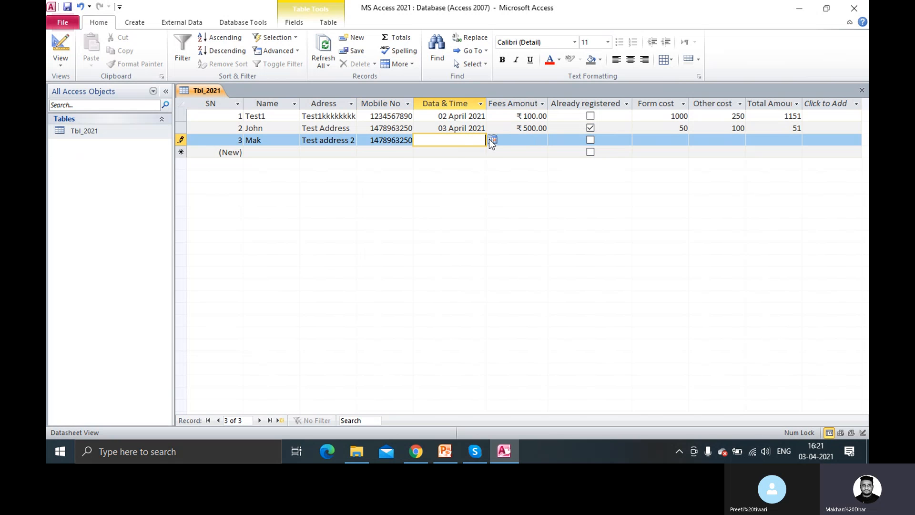
pyautogui.click(492, 139)
pyautogui.click(486, 175)
pyautogui.click(545, 143)
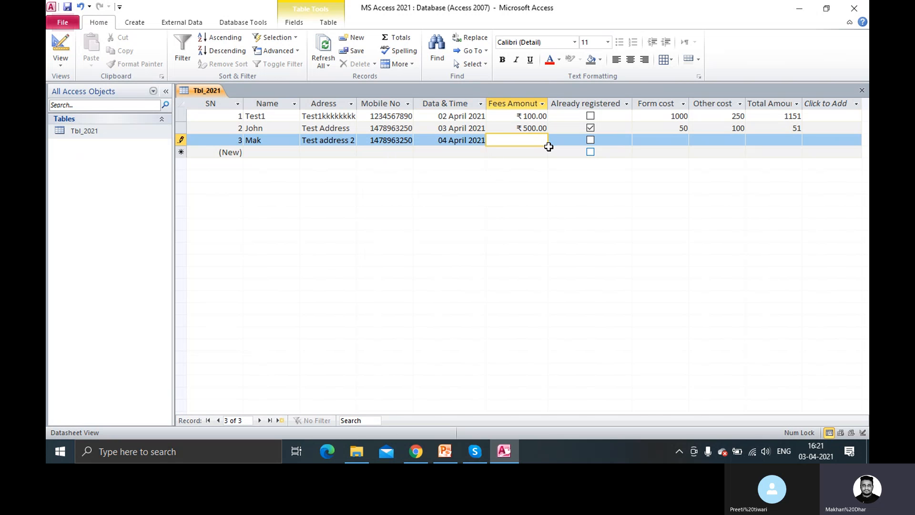
pyautogui.write('600')
pyautogui.press('Tab')
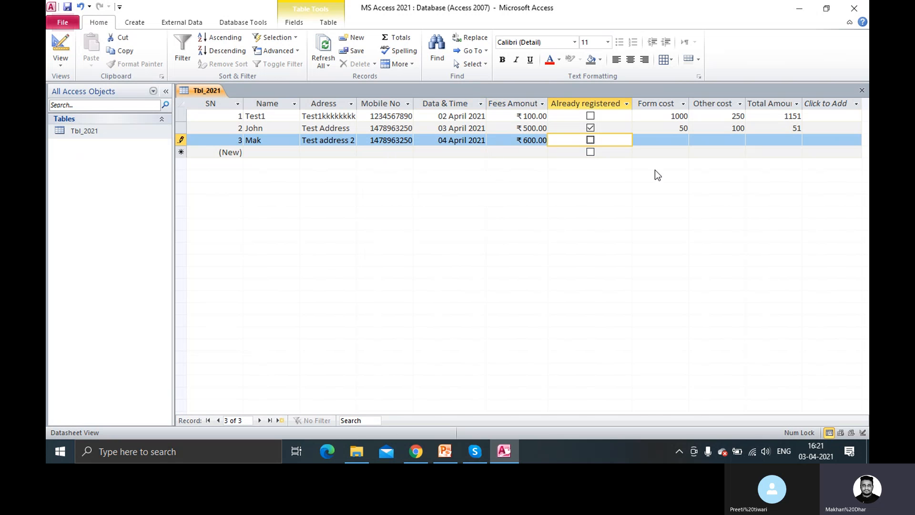
pyautogui.click(676, 140)
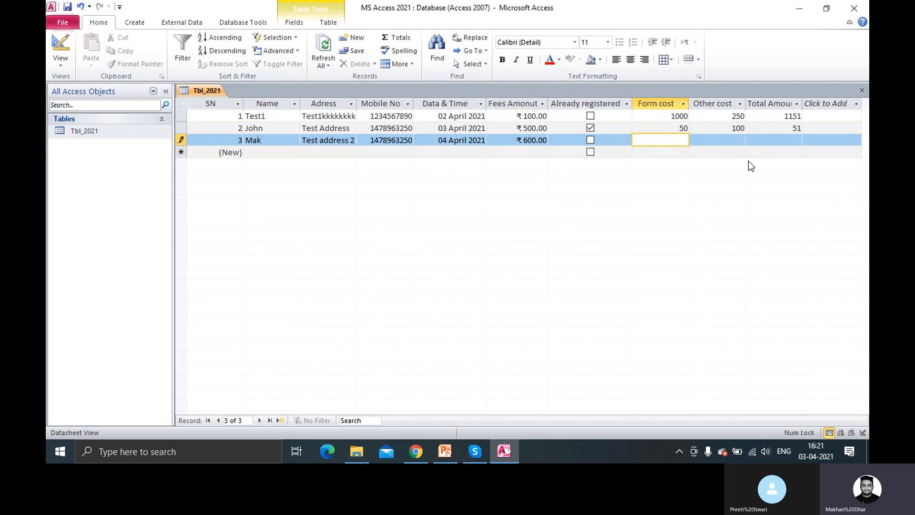
pyautogui.write('300')
pyautogui.press('Tab')
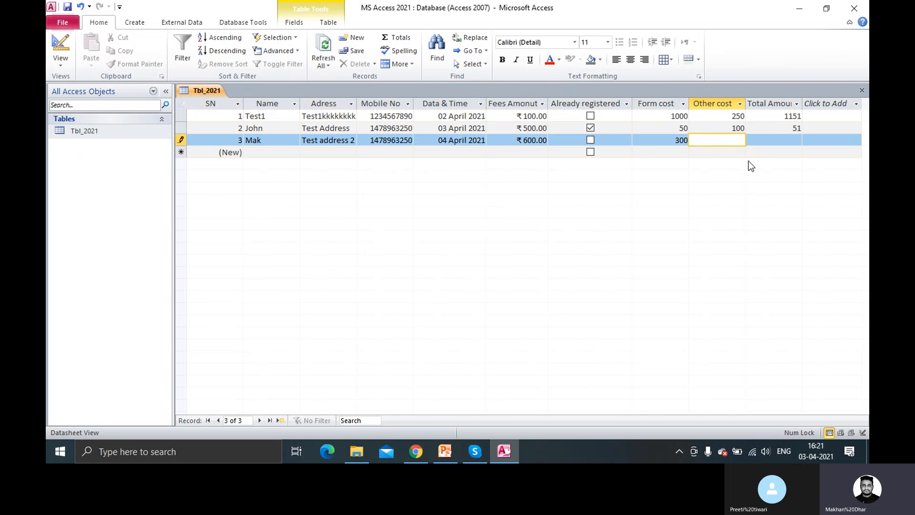
pyautogui.press('Tab')
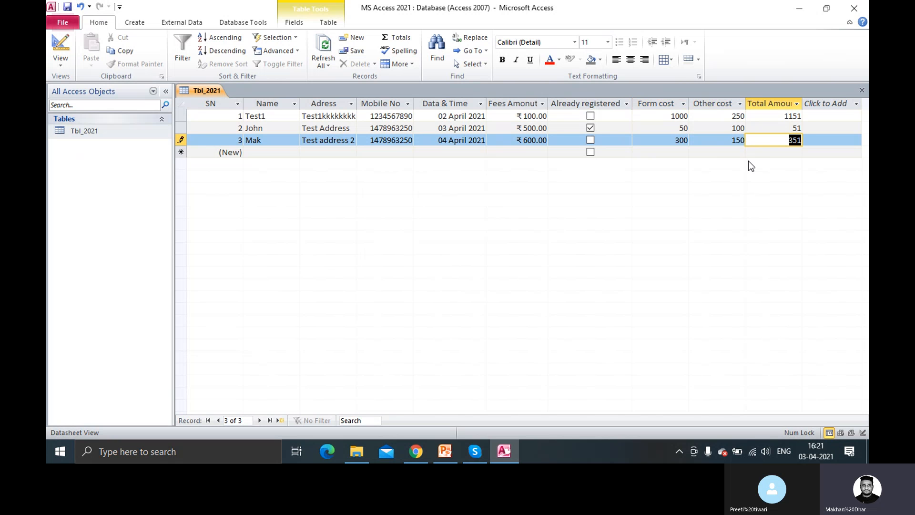
# Save Tbl_2021 from its tab's context menu
pyautogui.rightClick(219, 94)
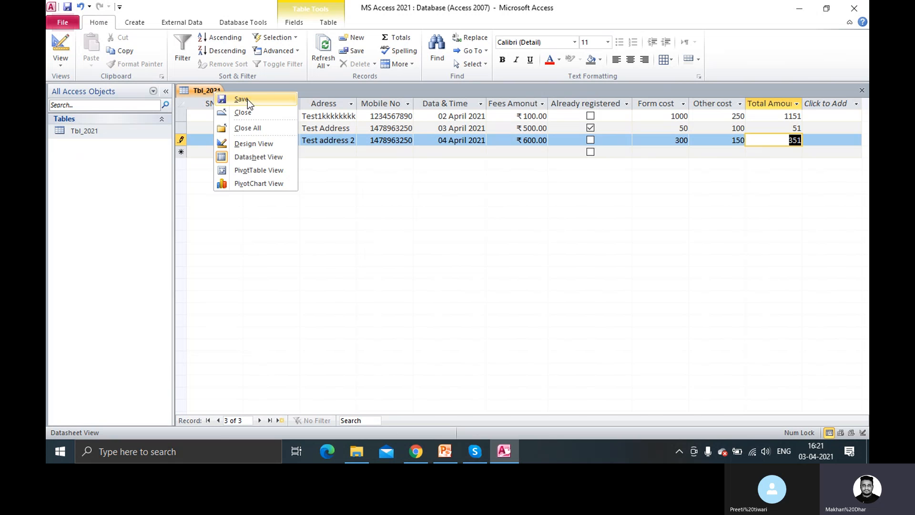
pyautogui.click(247, 99)
pyautogui.rightClick(213, 94)
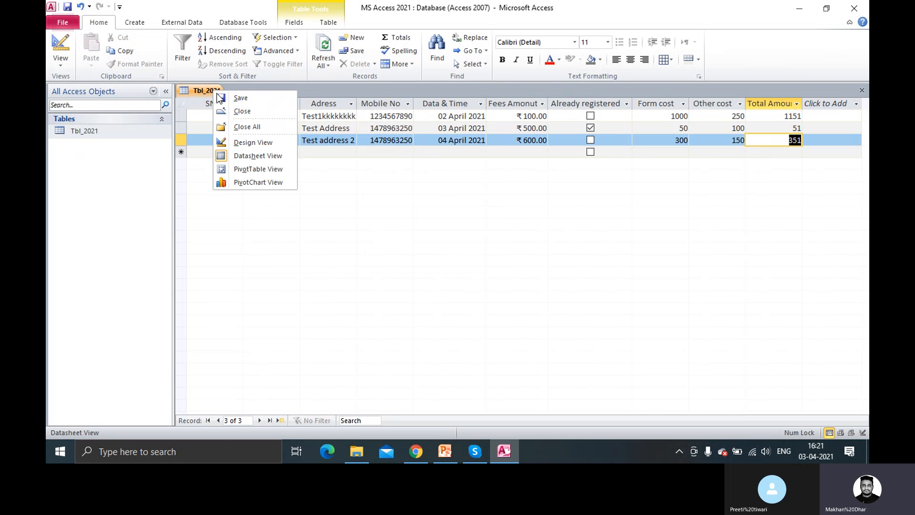
# Close Tbl_2021, advance the PowerPoint show to slide 3, then reopen Tbl_2021 in Access
pyautogui.click(239, 114)
pyautogui.click(505, 451)
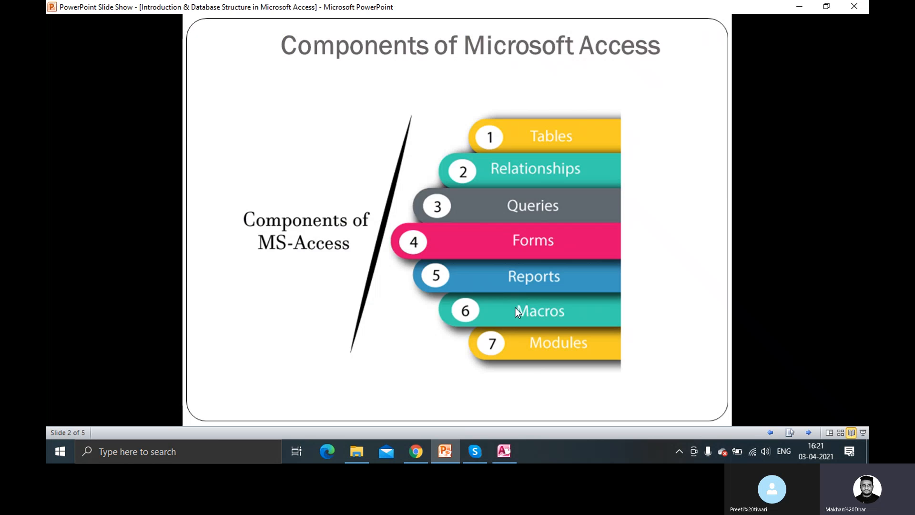
pyautogui.scroll(1, 511, 299)
pyautogui.scroll(-1, 511, 299)
pyautogui.scroll(-1, 510, 298)
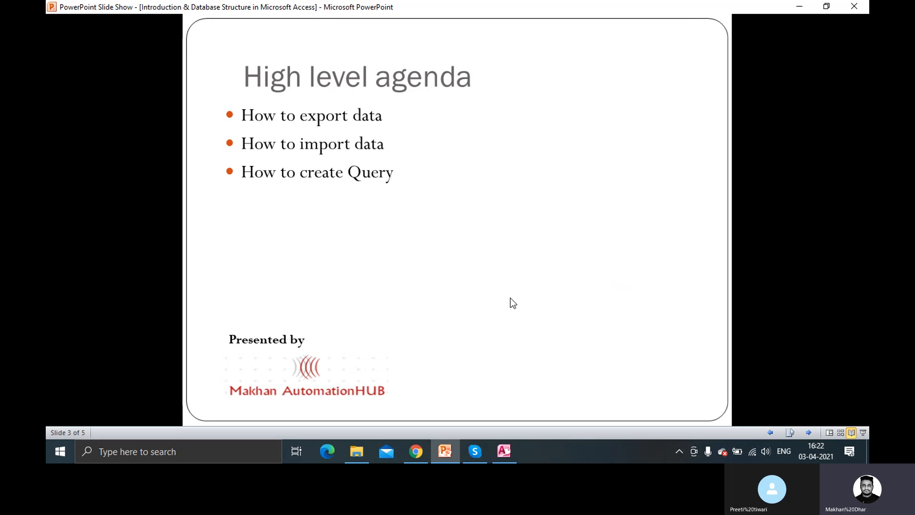
pyautogui.click(504, 451)
pyautogui.doubleClick(89, 131)
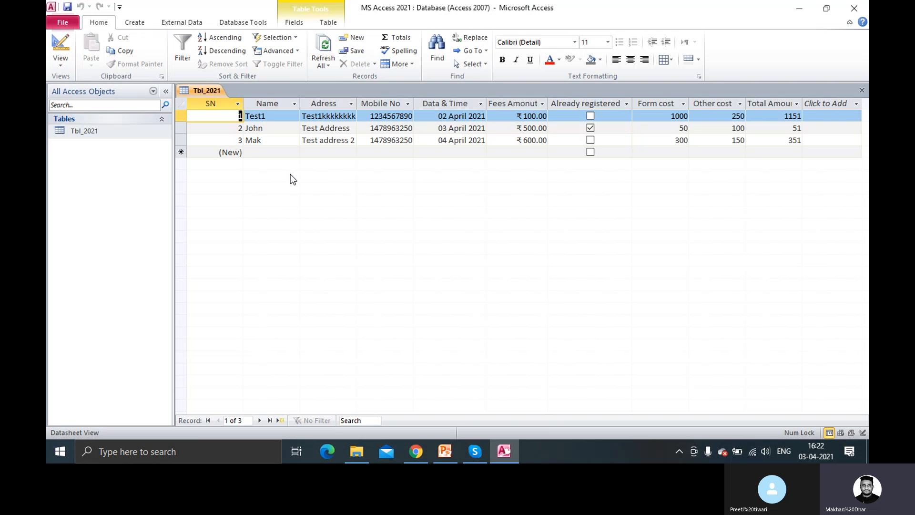
pyautogui.click(295, 105)
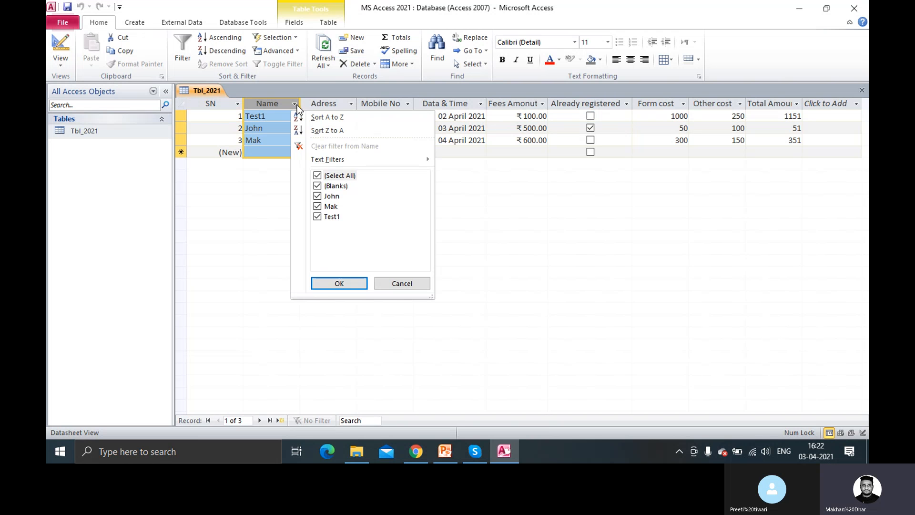
pyautogui.moveTo(387, 163)
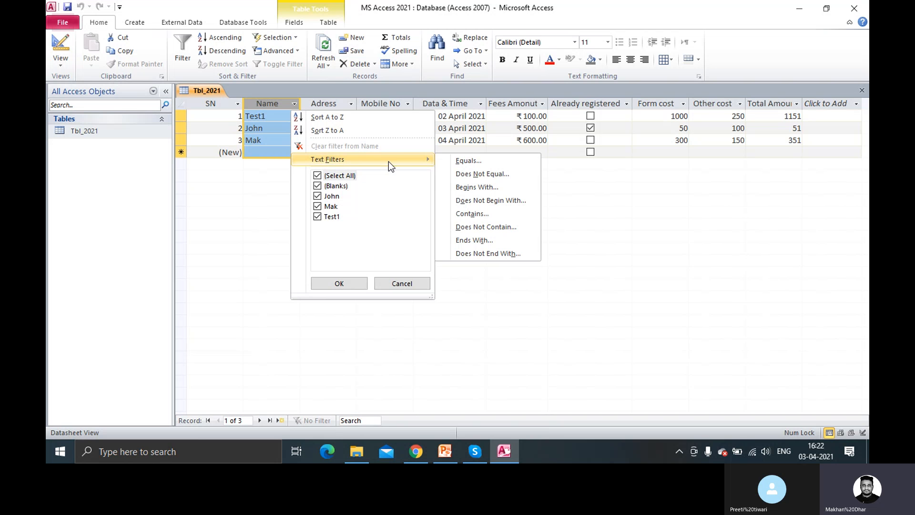
pyautogui.click(270, 193)
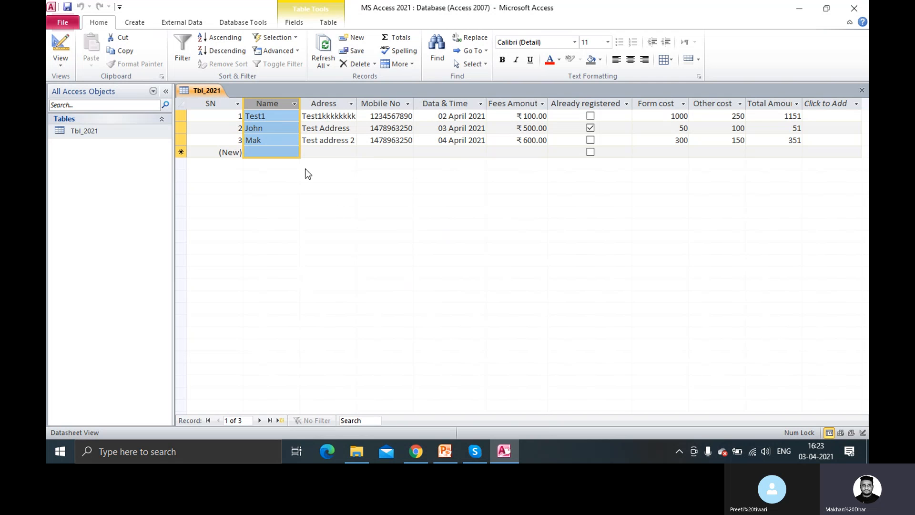
# Click into the Name and Data & Time cells, then close the Tbl_2021 datasheet from its tab
pyautogui.click(279, 149)
pyautogui.click(284, 132)
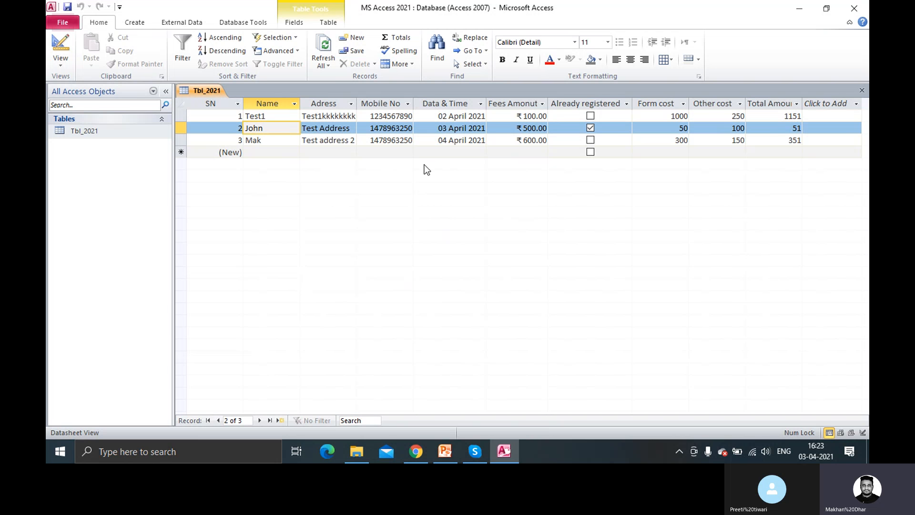
pyautogui.click(454, 127)
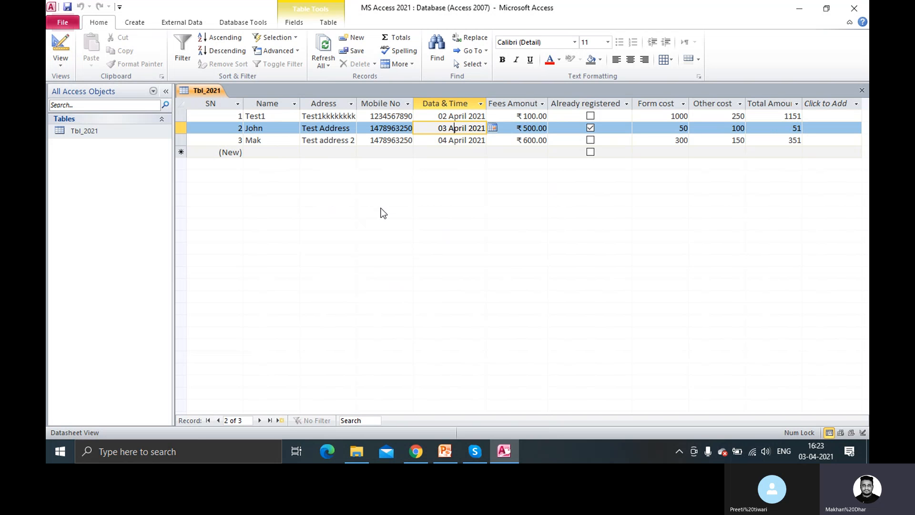
pyautogui.rightClick(207, 89)
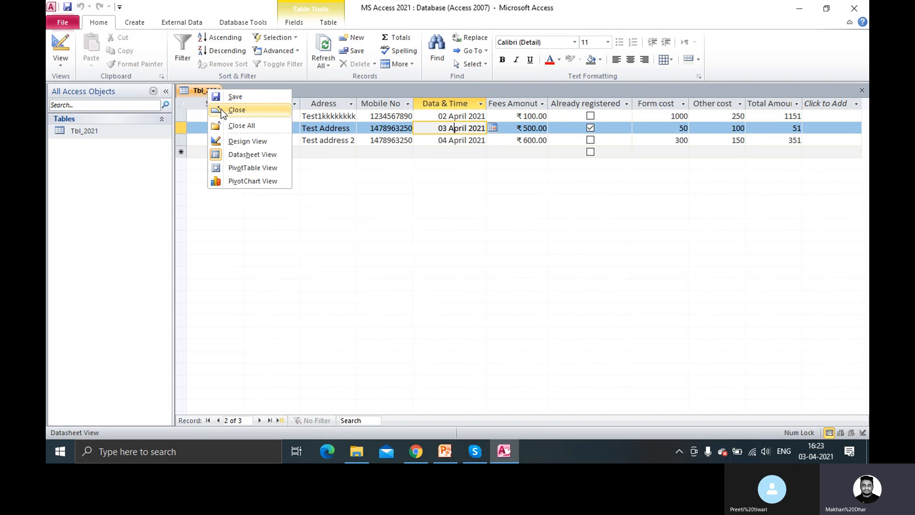
pyautogui.click(221, 110)
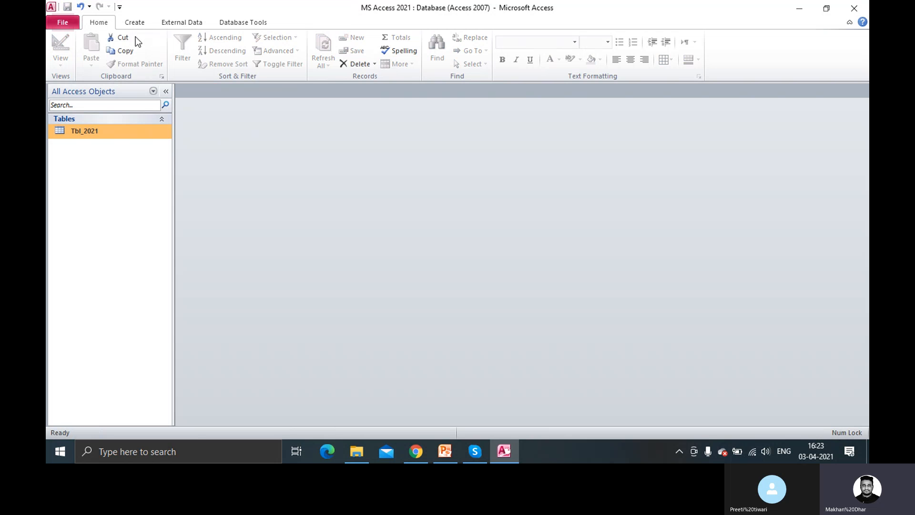
# Open a blank Query Design, browse the Tables, Queries and Both lists, and close Show Table empty
pyautogui.click(135, 24)
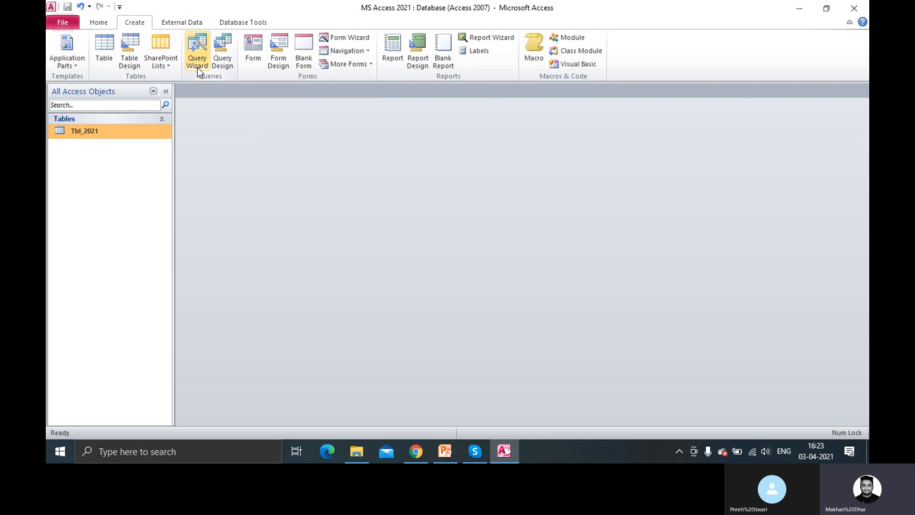
pyautogui.click(230, 65)
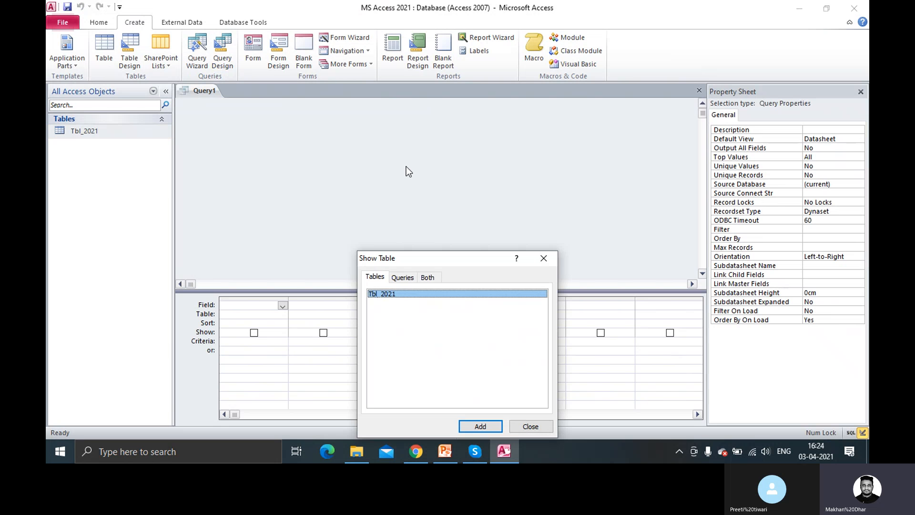
pyautogui.moveTo(455, 258); pyautogui.dragTo(437, 138)
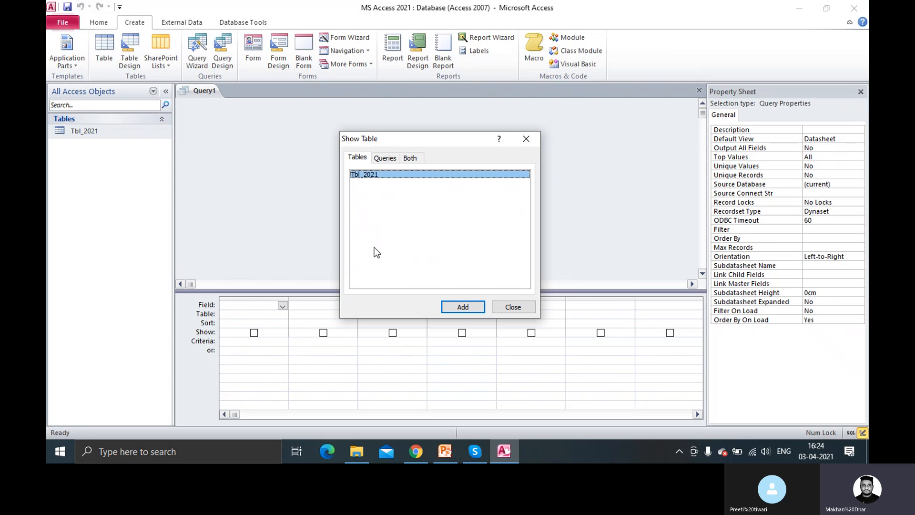
pyautogui.click(384, 162)
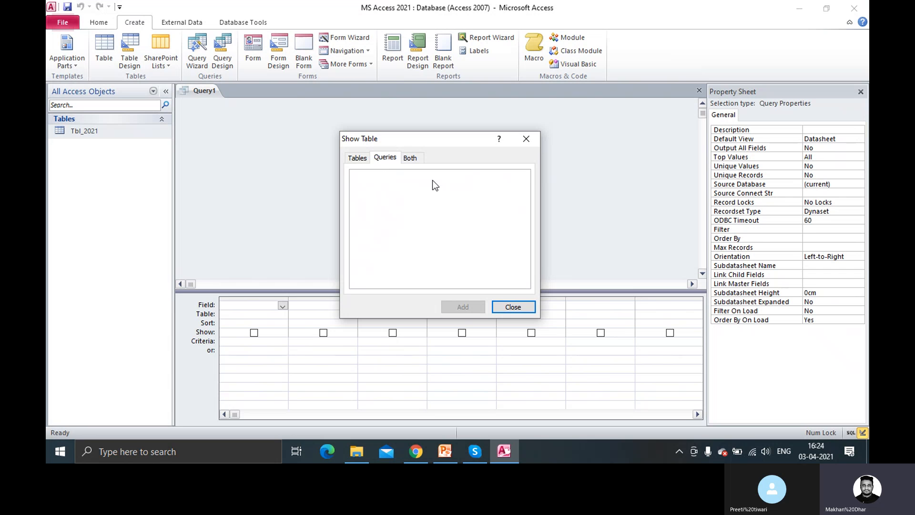
pyautogui.click(413, 159)
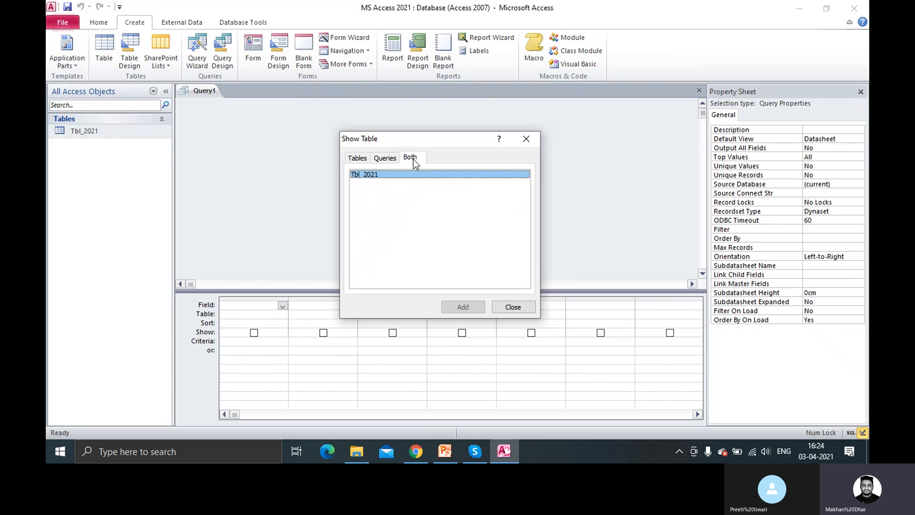
pyautogui.click(387, 160)
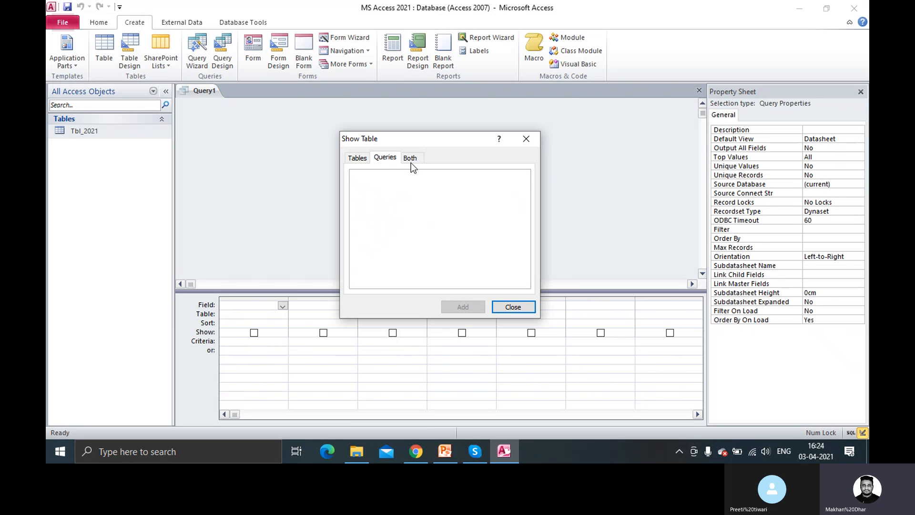
pyautogui.click(359, 158)
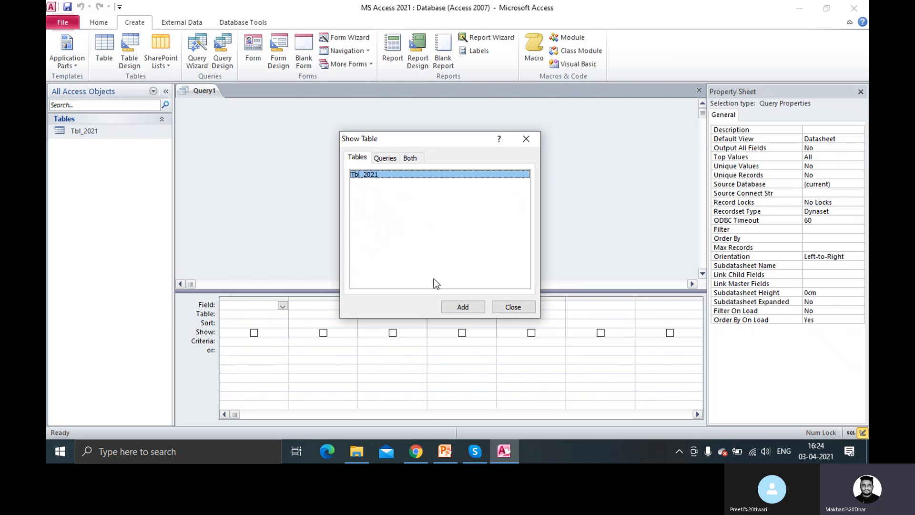
pyautogui.click(513, 307)
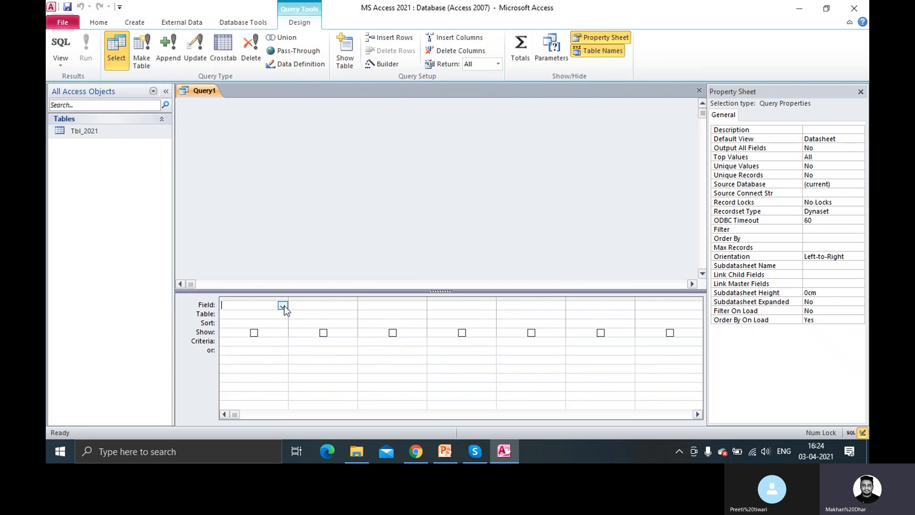
# Enter Name as the first field in Query1's design grid
pyautogui.click(283, 305)
pyautogui.click(284, 305)
pyautogui.click(126, 128)
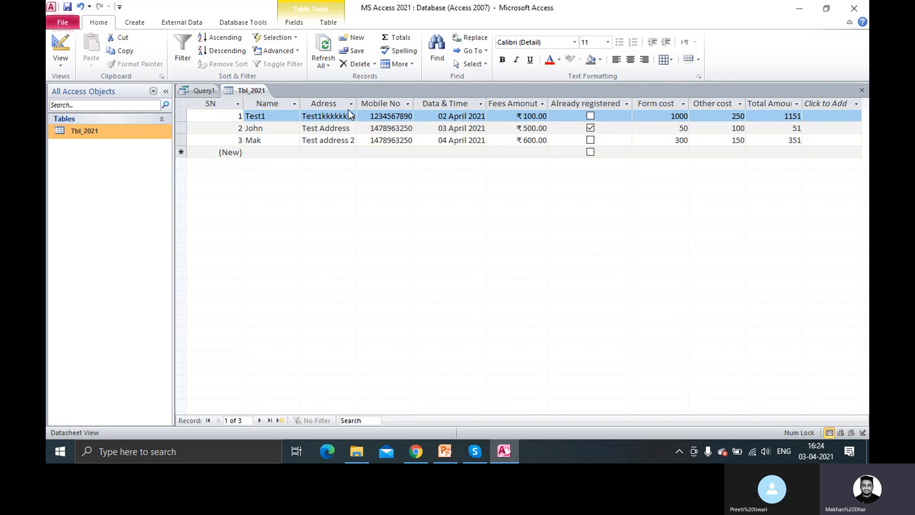
pyautogui.click(196, 93)
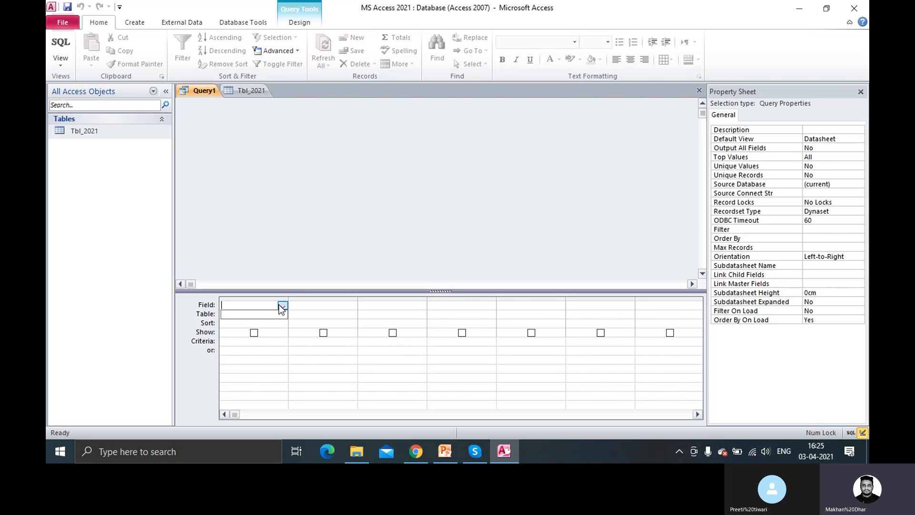
pyautogui.write('Name')
pyautogui.press('Return')
pyautogui.click(270, 314)
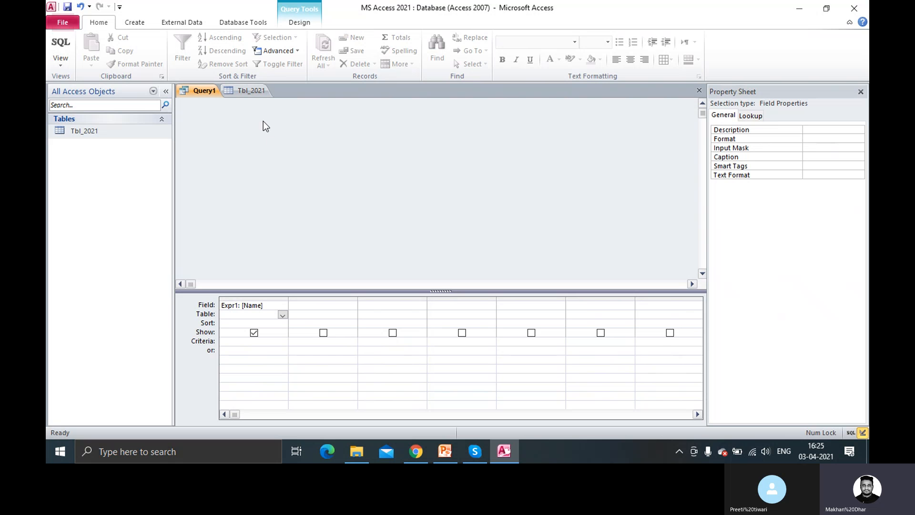
# Close Query1 without saving its changes
pyautogui.rightClick(207, 89)
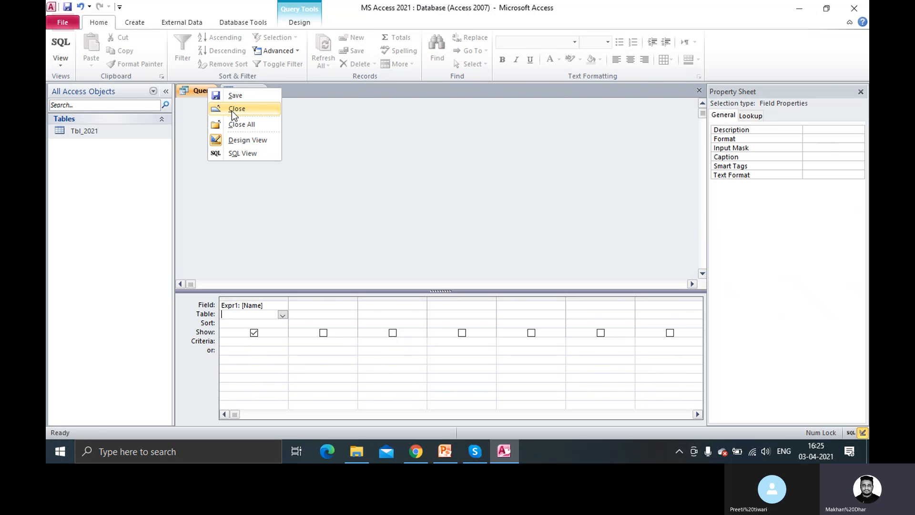
pyautogui.click(232, 110)
pyautogui.click(446, 260)
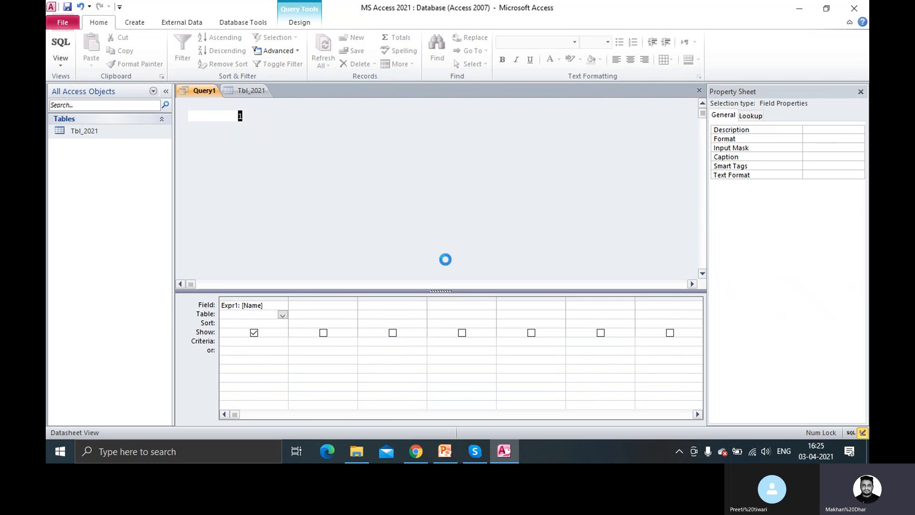
# Launch the Query Wizard and choose the Simple Query Wizard
pyautogui.click(134, 22)
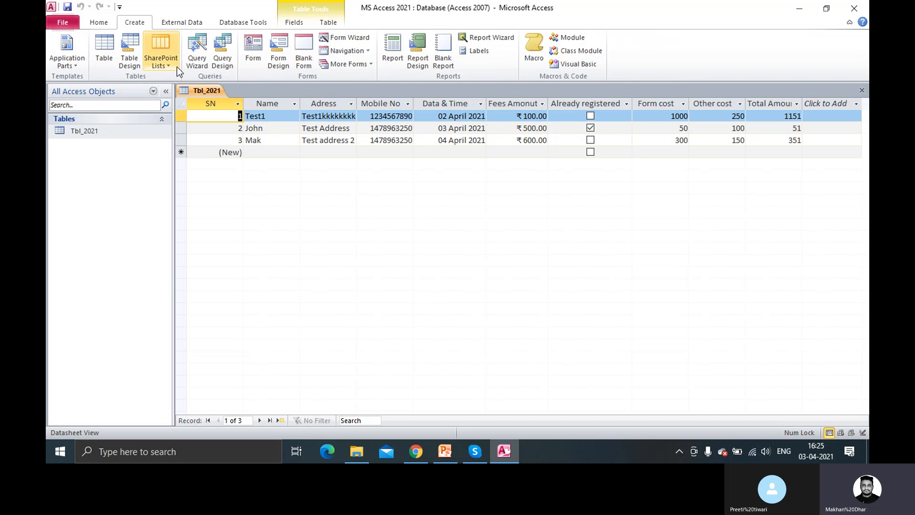
pyautogui.click(204, 64)
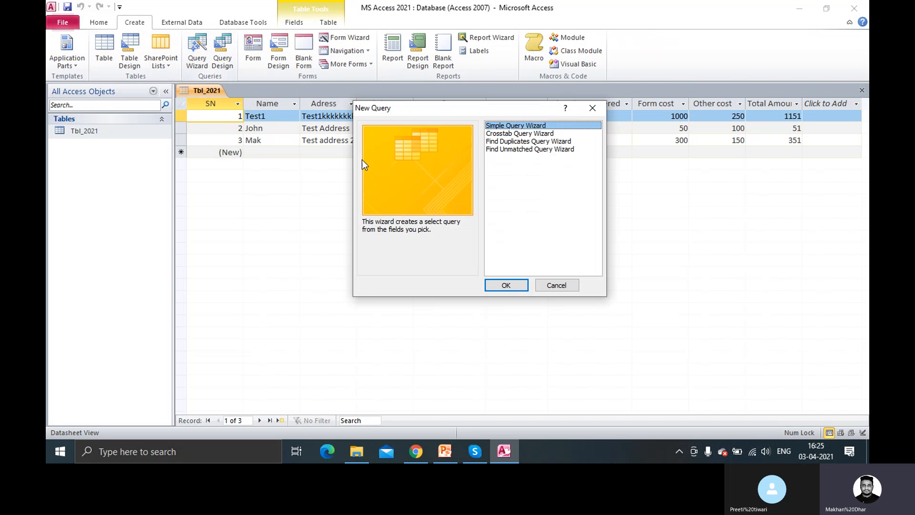
pyautogui.click(527, 134)
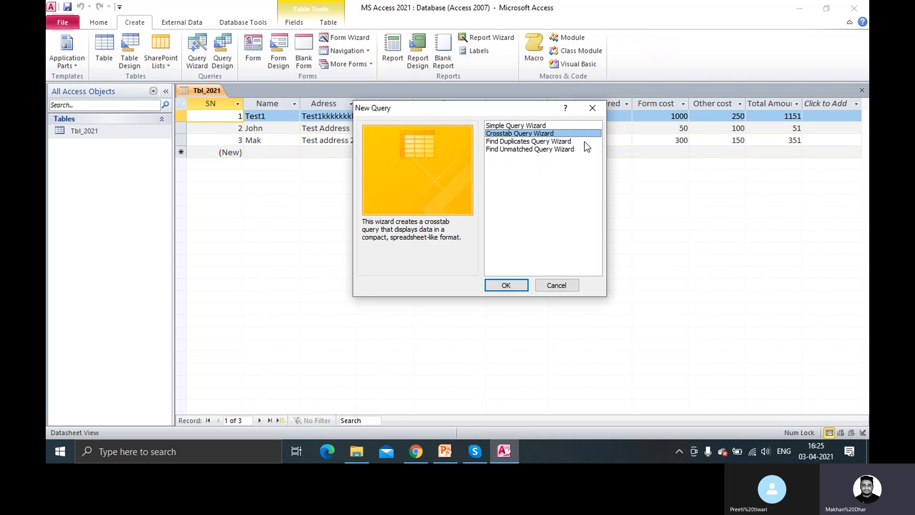
pyautogui.click(527, 142)
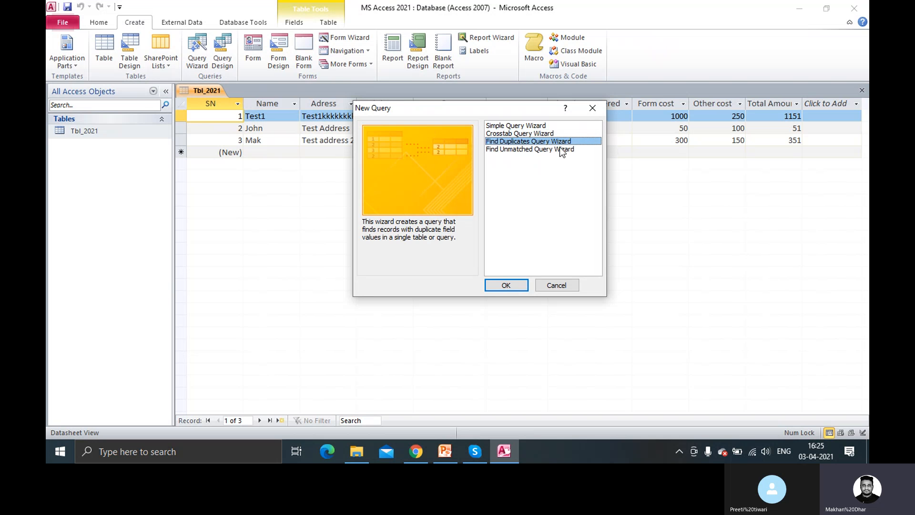
pyautogui.click(530, 149)
pyautogui.click(535, 126)
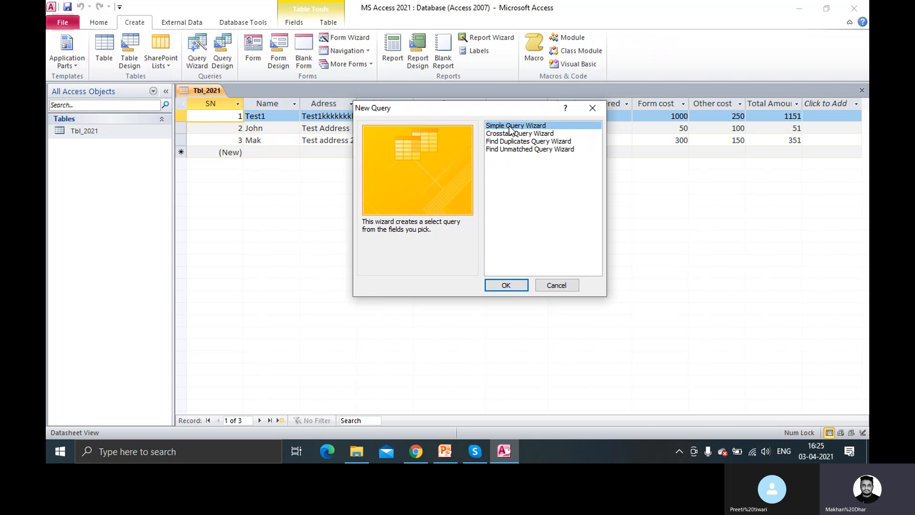
pyautogui.click(514, 285)
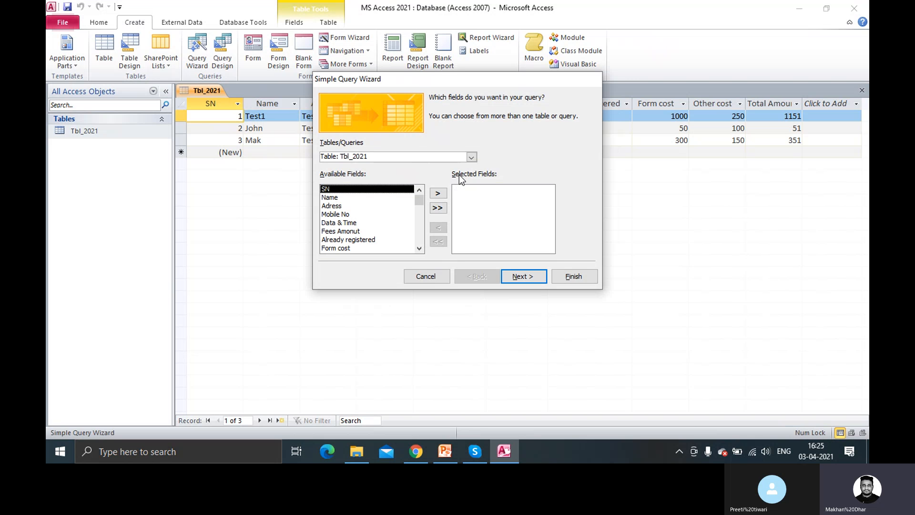
# Confirm Table: Tbl_2021 as the source in the Tables/Queries list
pyautogui.click(471, 158)
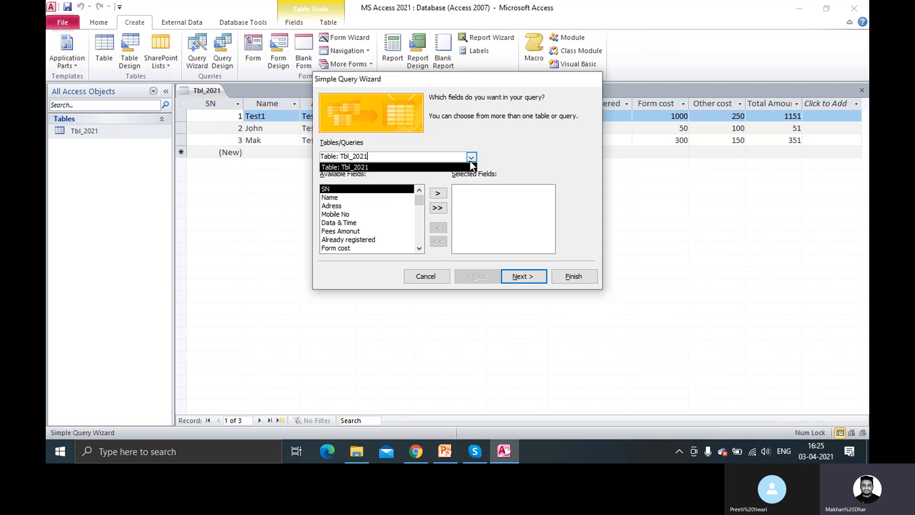
pyautogui.click(471, 163)
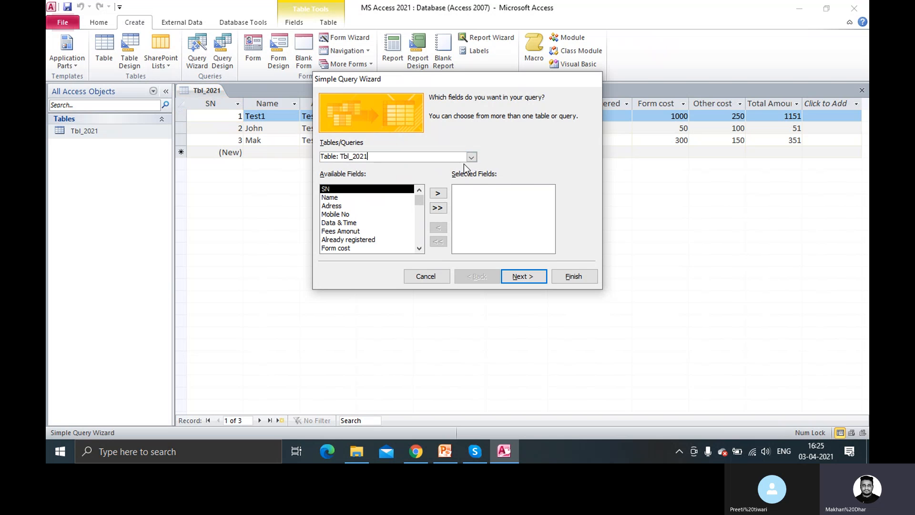
pyautogui.click(471, 158)
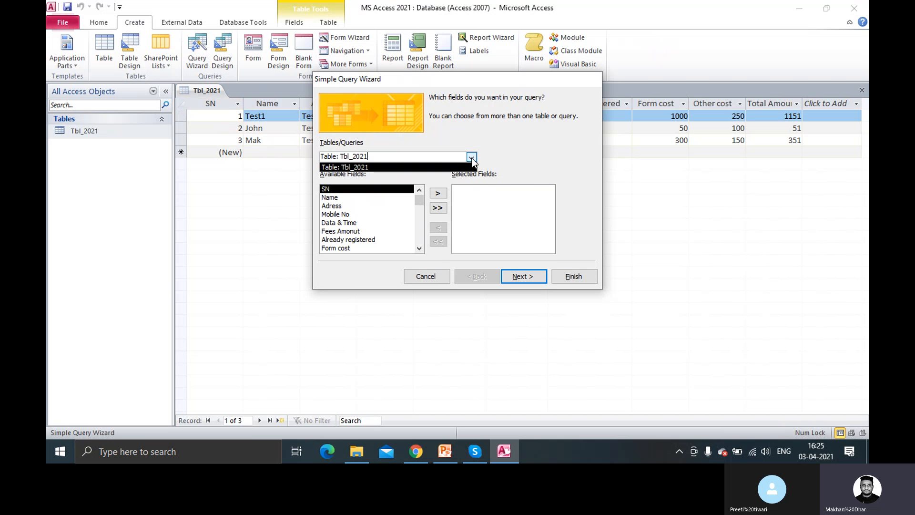
pyautogui.click(471, 158)
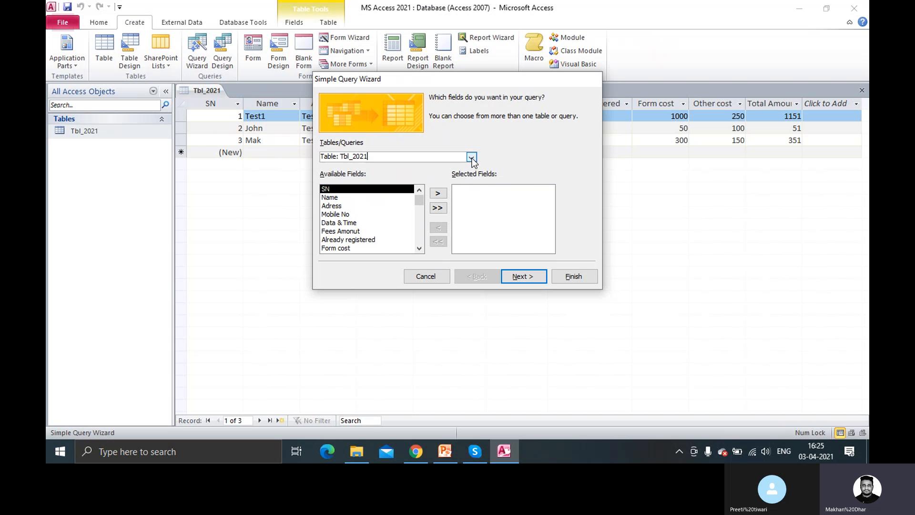
pyautogui.click(471, 157)
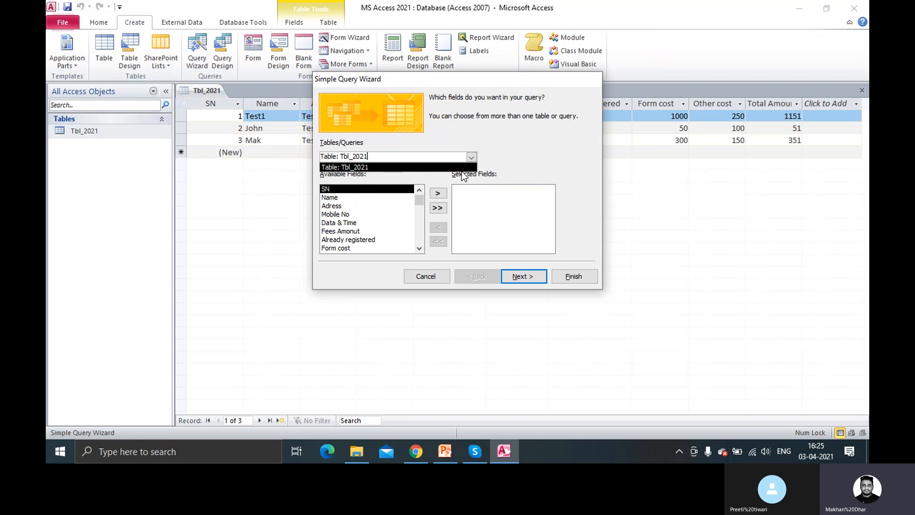
pyautogui.click(471, 162)
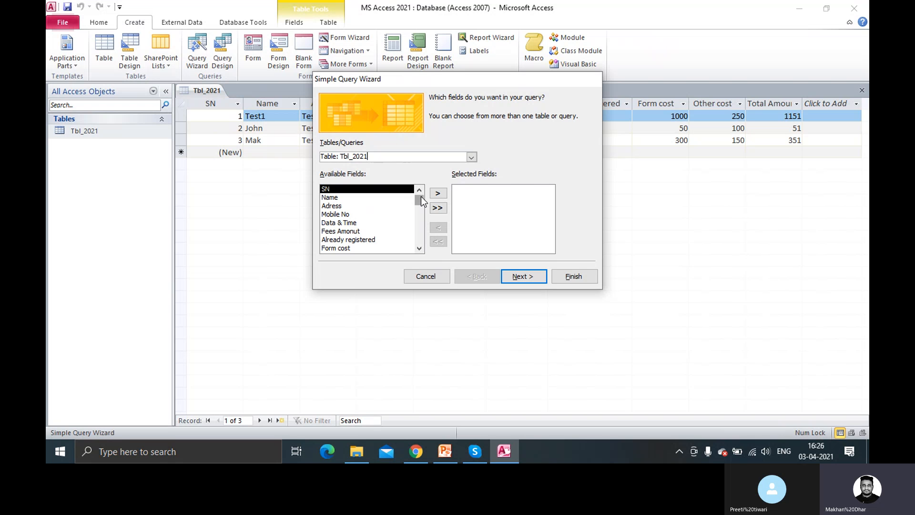
pyautogui.moveTo(421, 197)
pyautogui.mouseDown()
pyautogui.moveTo(421, 213)
pyautogui.moveTo(422, 201)
pyautogui.mouseUp()
# Move Name and Mobile No from Available Fields to Selected Fields
pyautogui.click(336, 197)
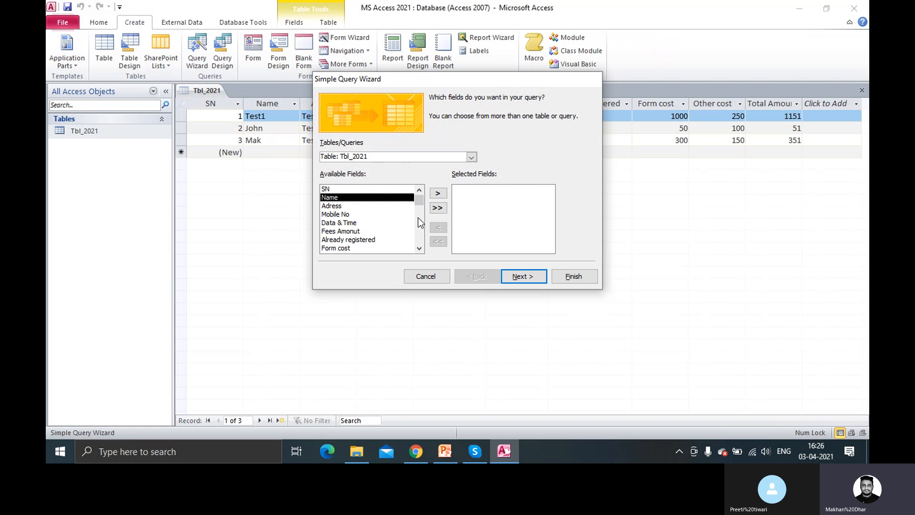
pyautogui.click(438, 193)
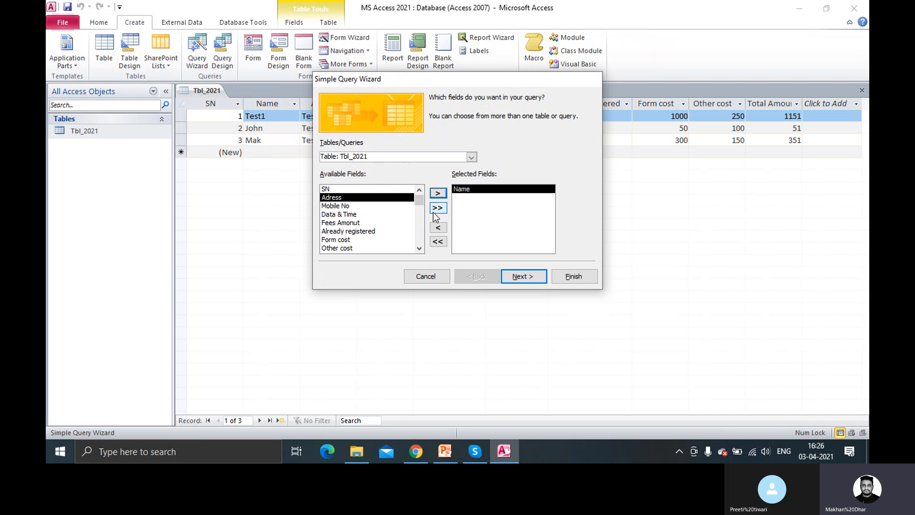
pyautogui.click(348, 205)
pyautogui.click(438, 193)
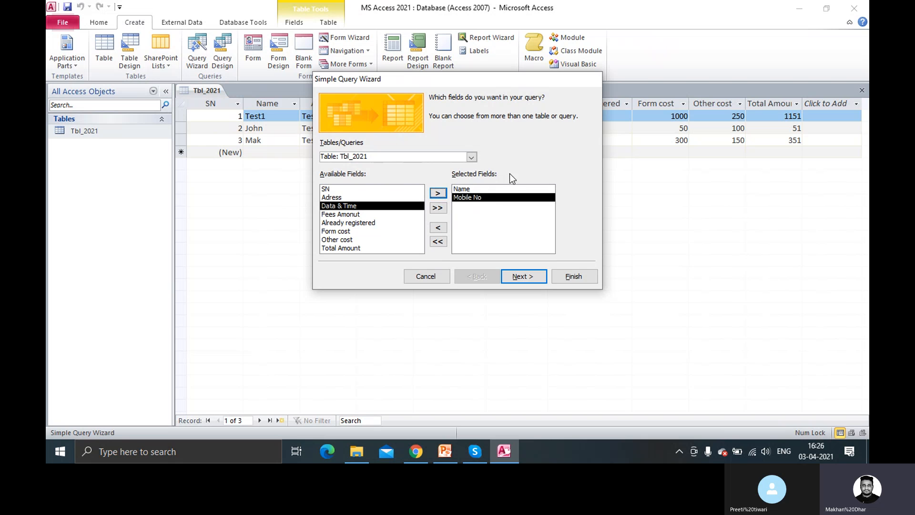
# Review the chosen Name and Mobile No entries in the Selected Fields list
pyautogui.click(478, 195)
pyautogui.click(474, 190)
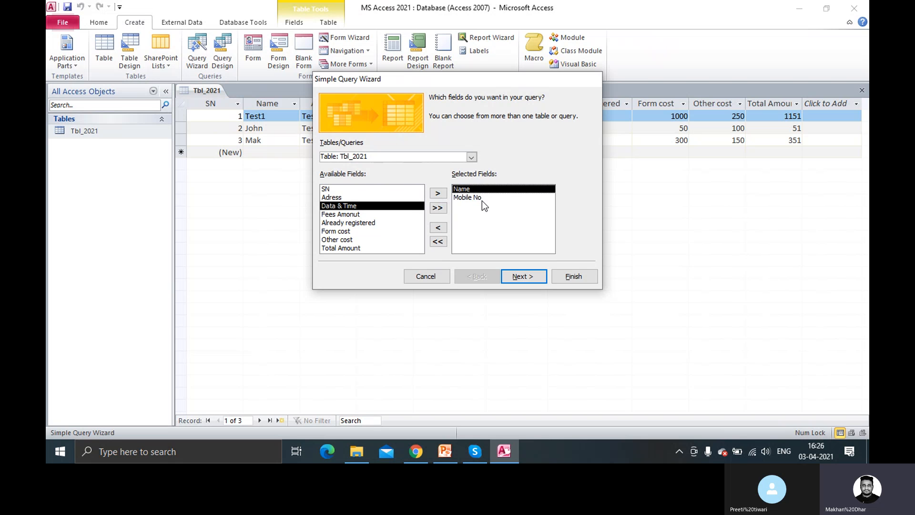
pyautogui.click(481, 198)
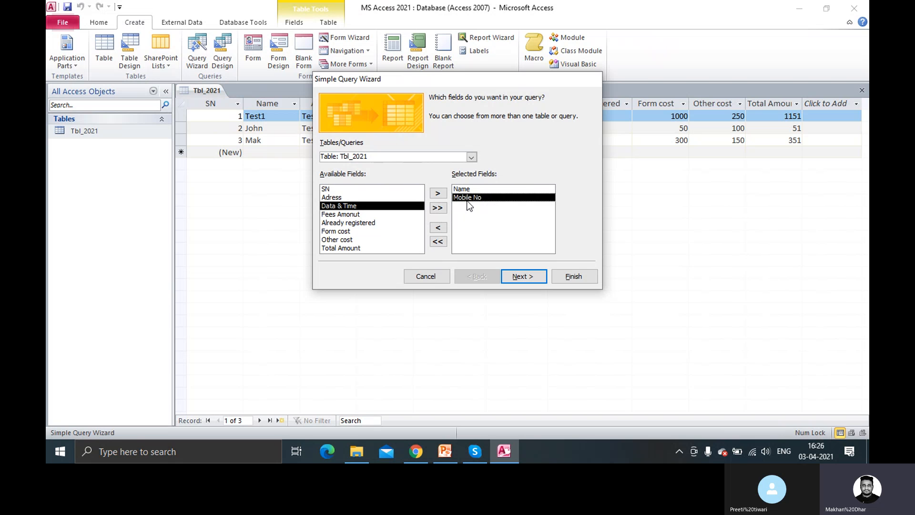
pyautogui.click(469, 190)
pyautogui.click(467, 198)
pyautogui.click(474, 190)
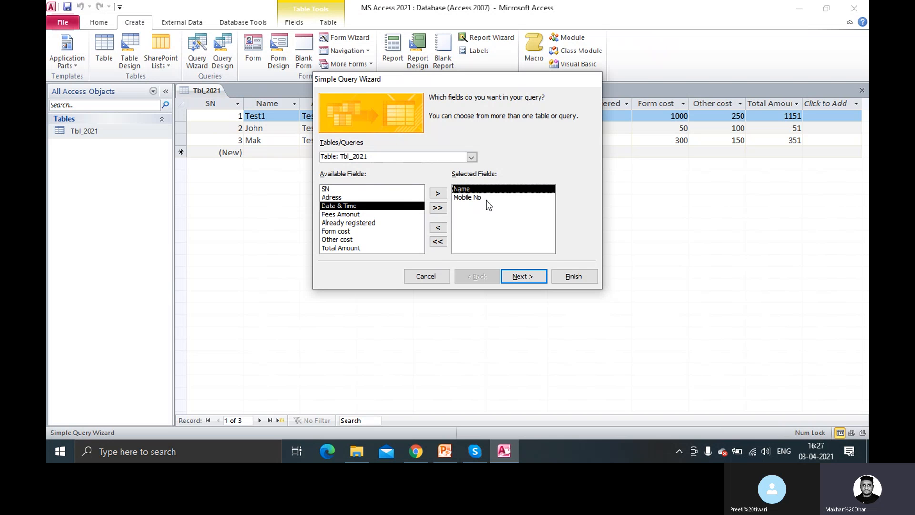
pyautogui.click(482, 199)
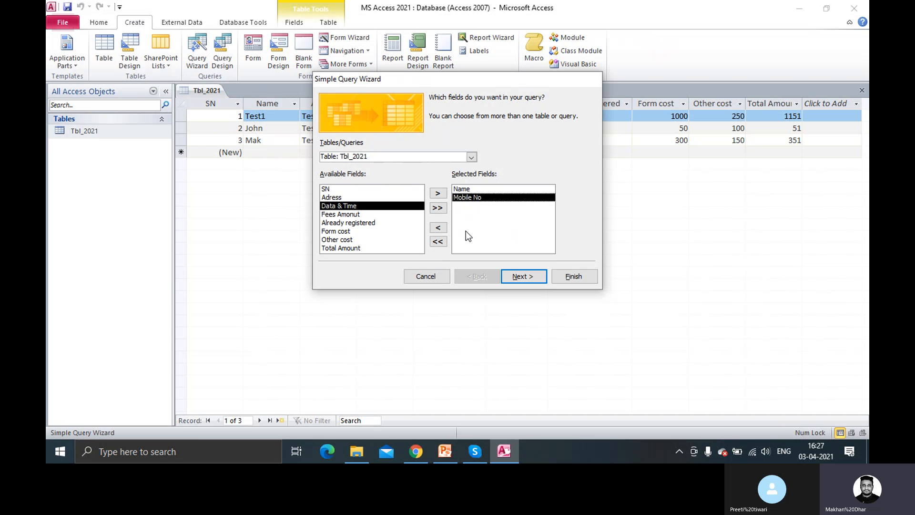
pyautogui.click(473, 189)
pyautogui.click(474, 198)
pyautogui.click(470, 191)
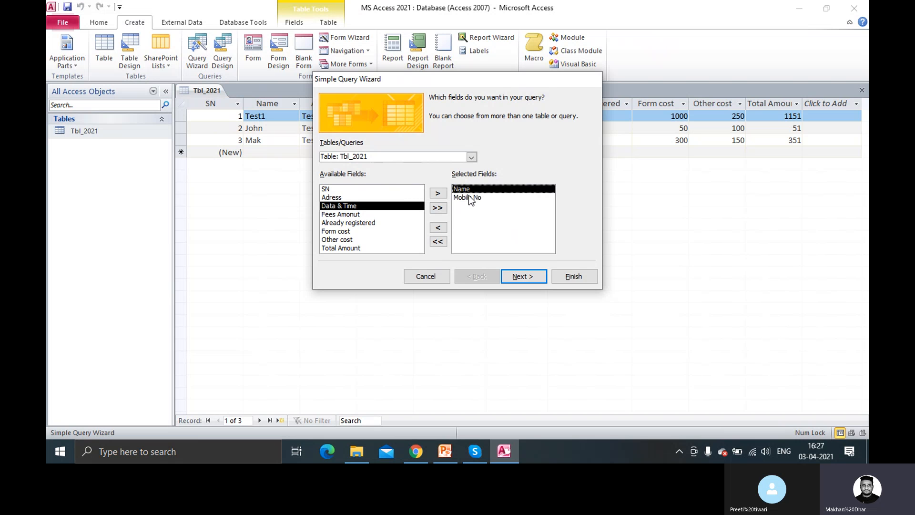
pyautogui.click(468, 196)
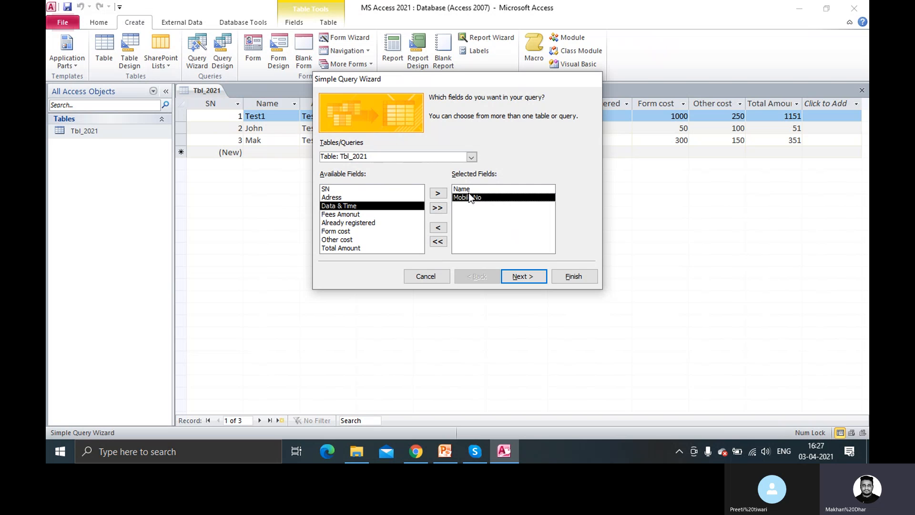
pyautogui.click(470, 191)
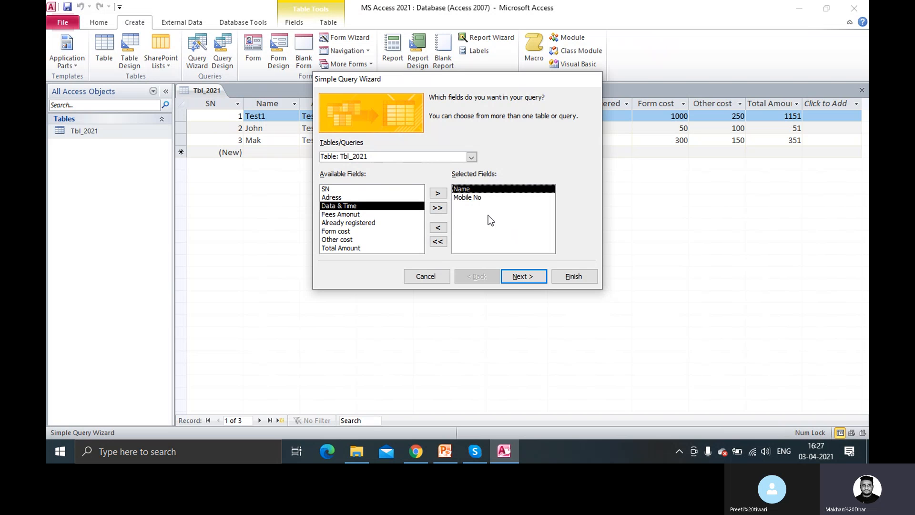
# Look at Summary Options, cancel them, and keep the query as a Detail query
pyautogui.click(520, 276)
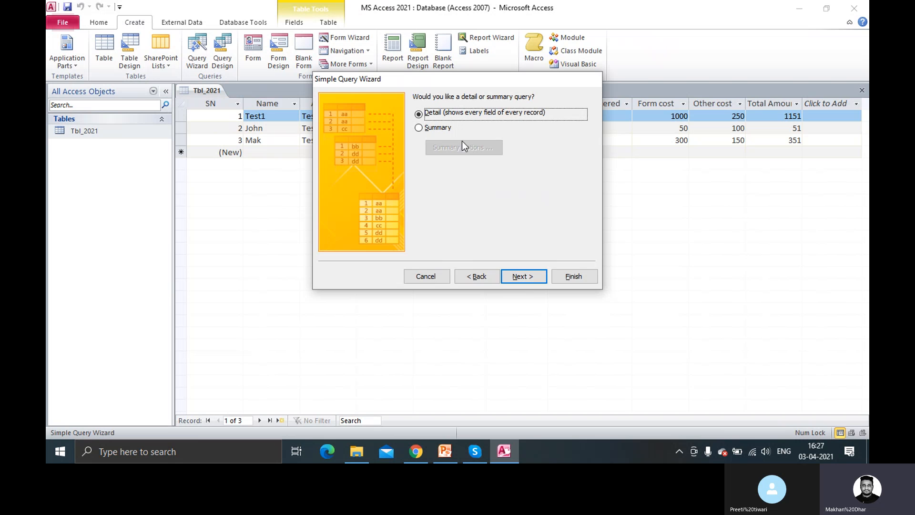
pyautogui.click(435, 129)
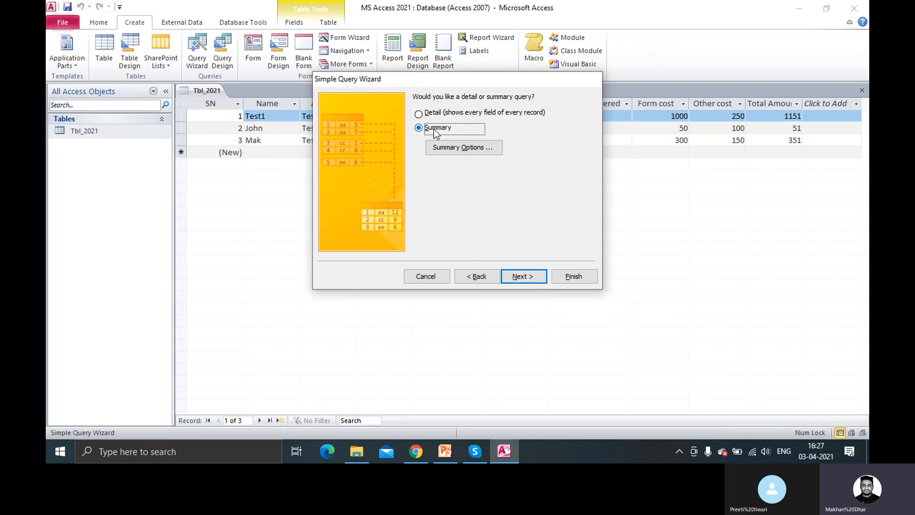
pyautogui.click(445, 149)
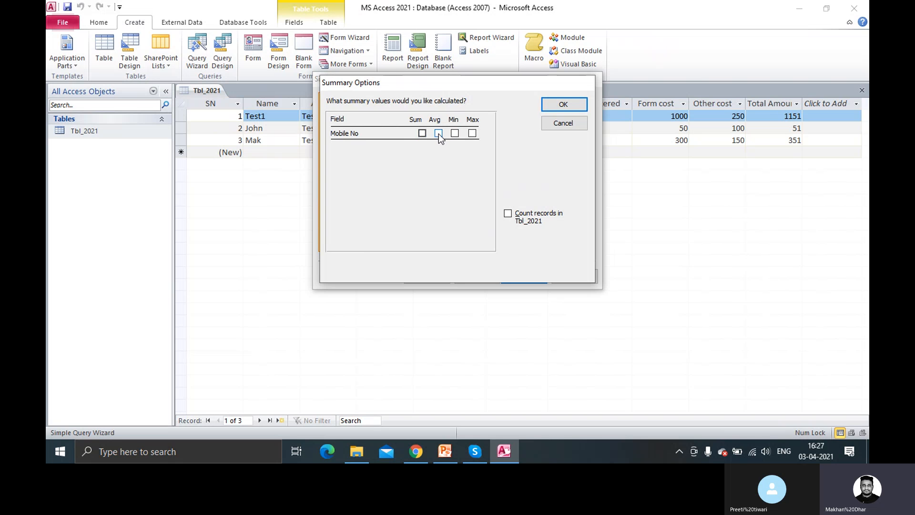
pyautogui.click(560, 125)
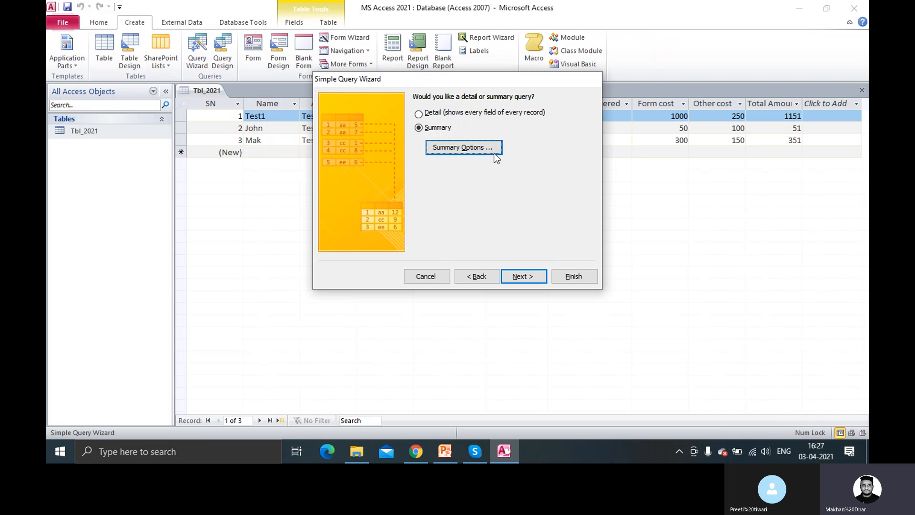
pyautogui.click(435, 116)
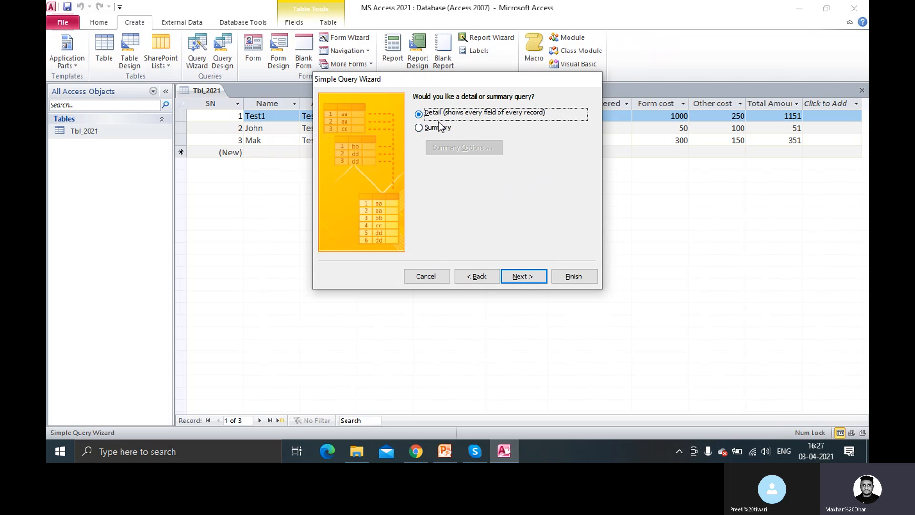
# Replace the default query title with Contacts_Query and finish the wizard
pyautogui.click(519, 278)
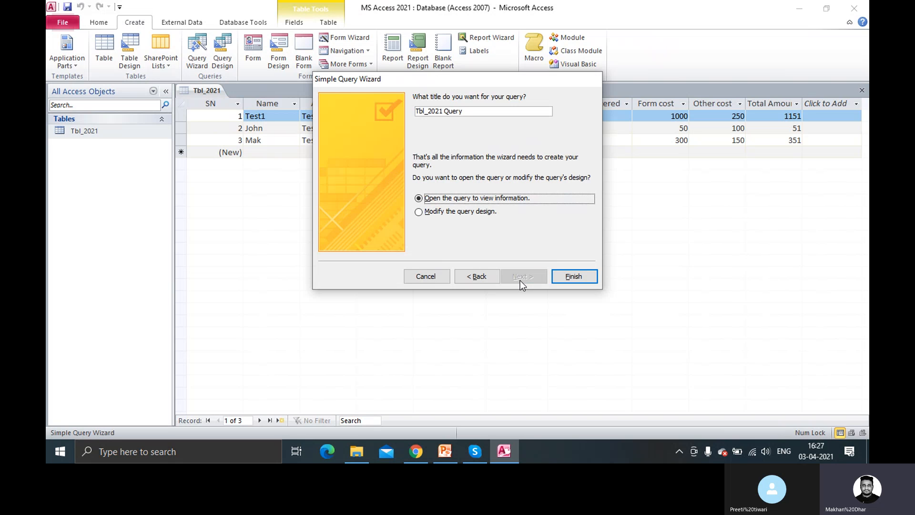
pyautogui.click(471, 113)
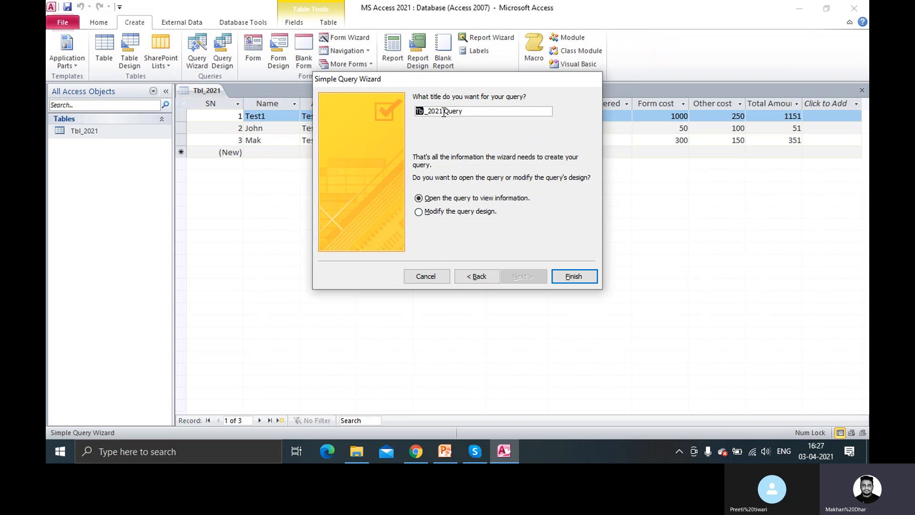
pyautogui.moveTo(463, 112); pyautogui.dragTo(413, 117)
pyautogui.click(473, 112)
pyautogui.moveTo(473, 111); pyautogui.dragTo(387, 108)
pyautogui.write('Co')
pyautogui.press('BackSpace')
pyautogui.write('ontacts_')
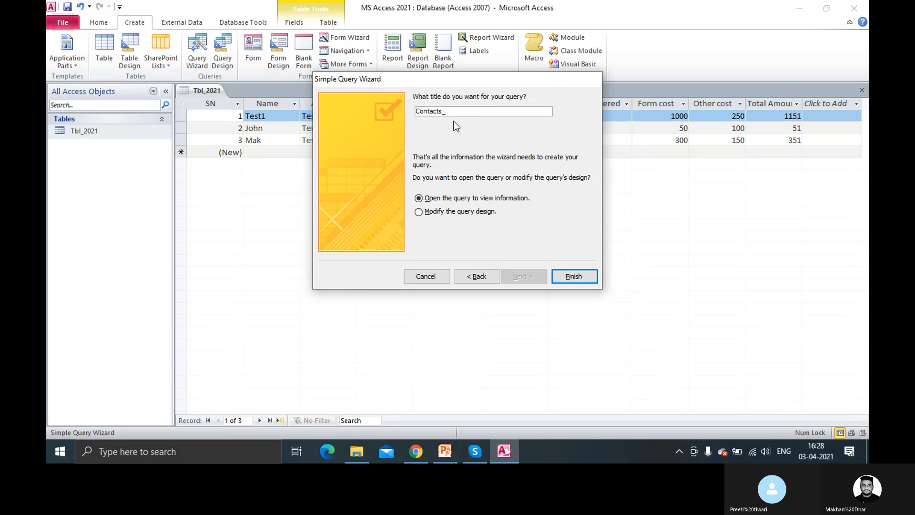
pyautogui.write('Query')
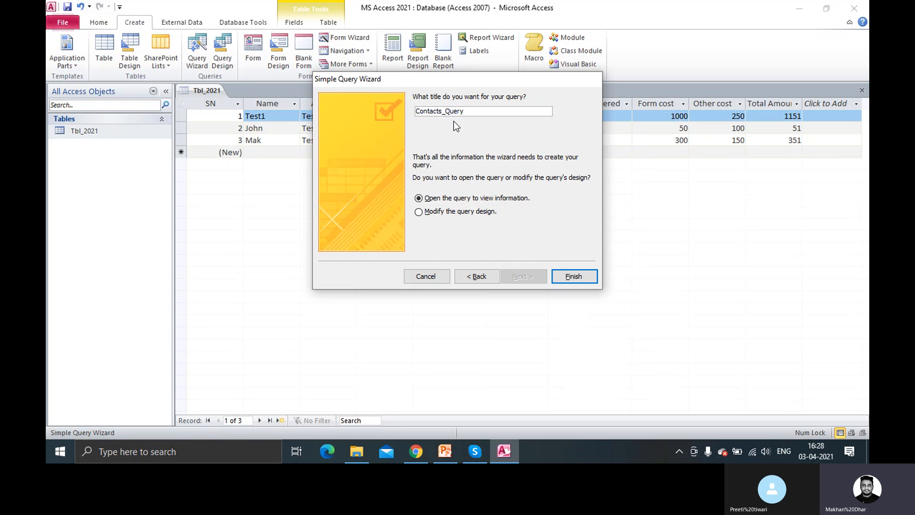
pyautogui.click(568, 283)
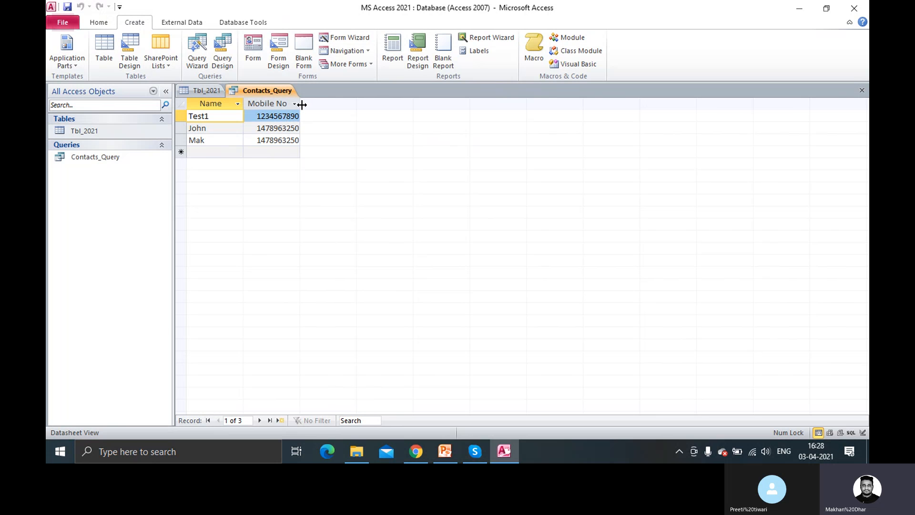
# Widen the Mobile No column, then close Contacts_Query, saving its layout
pyautogui.moveTo(303, 105); pyautogui.dragTo(313, 105)
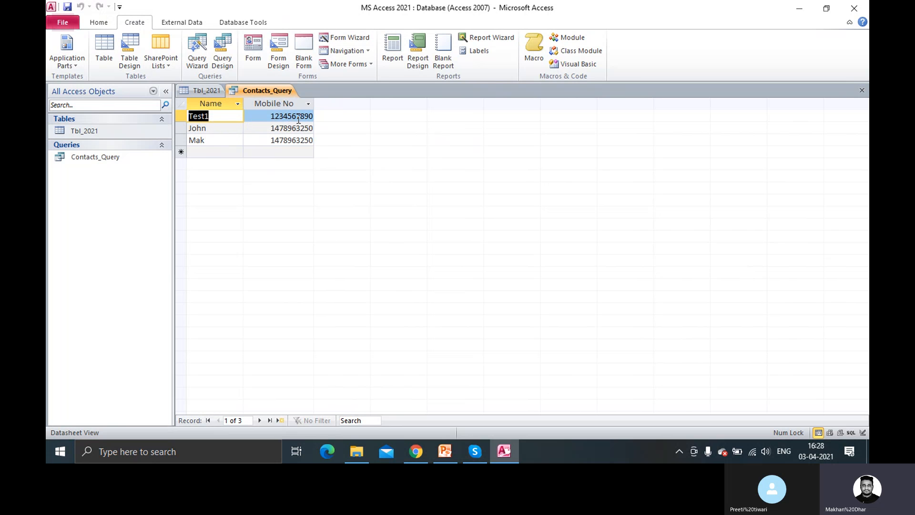
pyautogui.rightClick(271, 93)
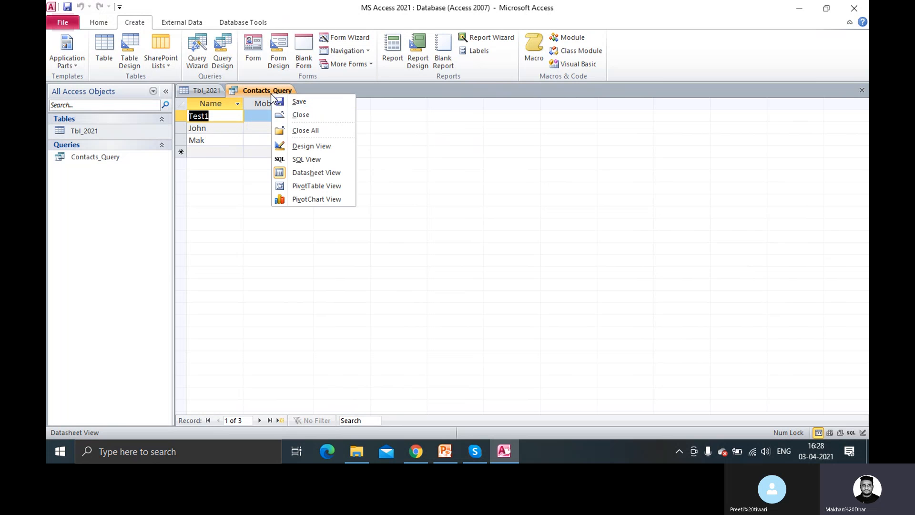
pyautogui.click(291, 115)
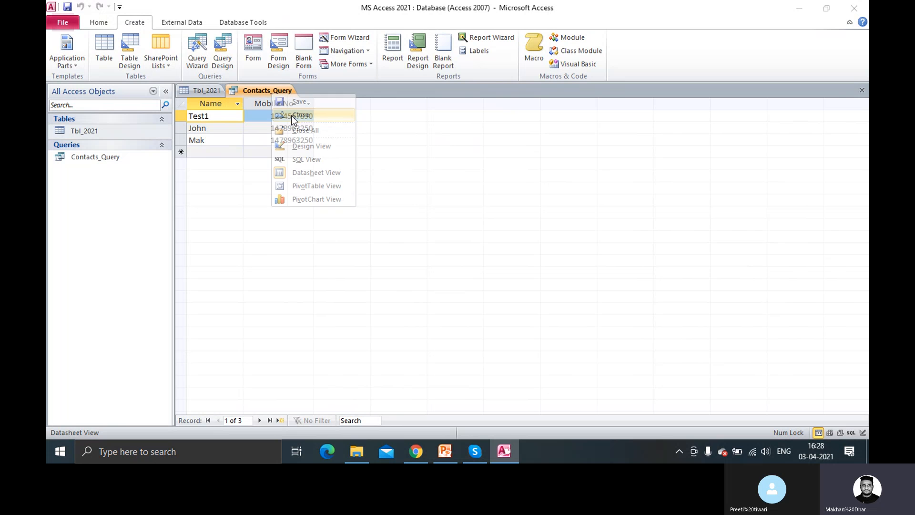
pyautogui.click(412, 256)
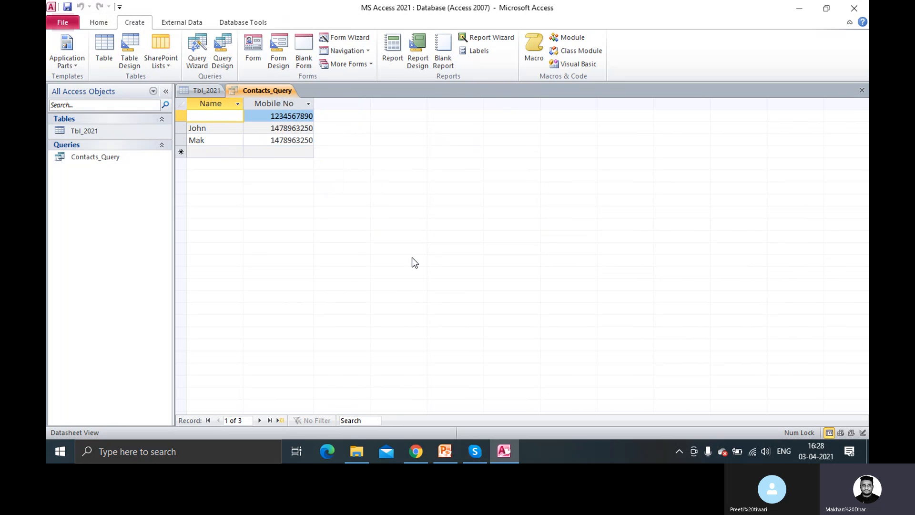
# Start a fourth Tbl_2021 record with the contact's name, address and mobile number
pyautogui.click(185, 152)
pyautogui.click(269, 152)
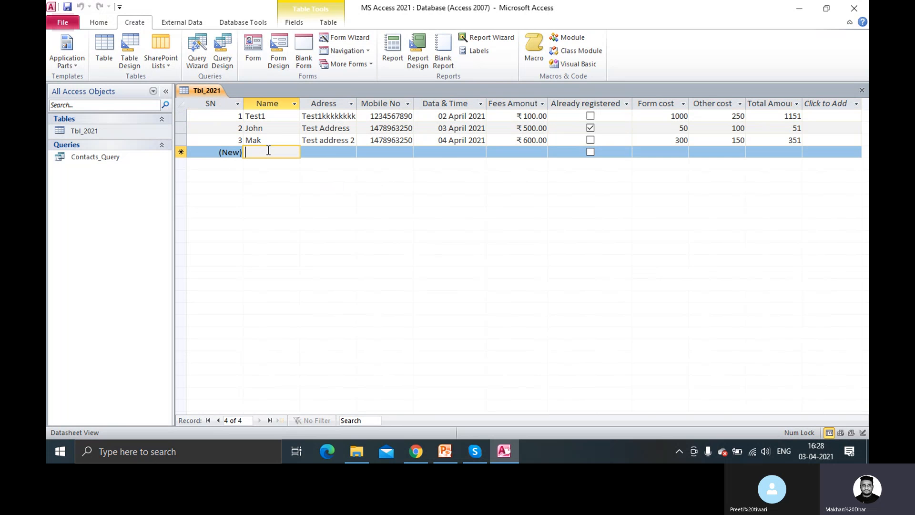
pyautogui.write('Sam')
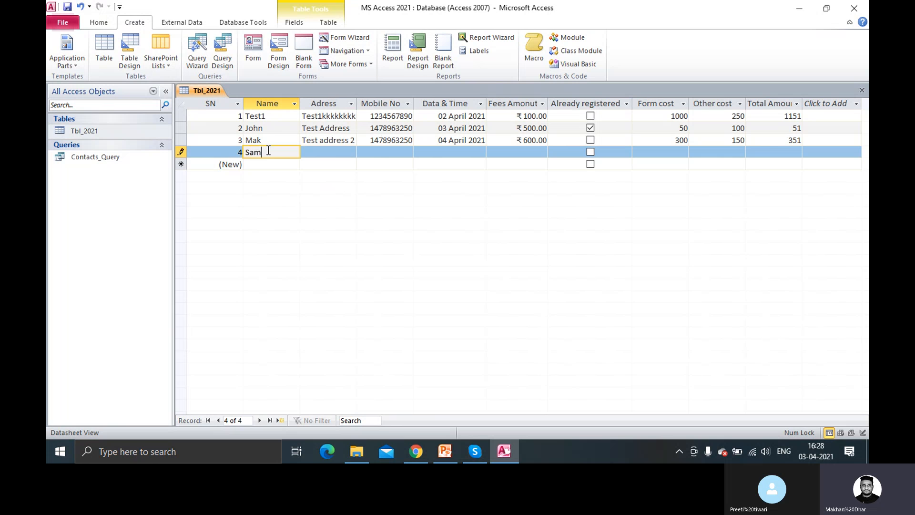
pyautogui.press('Tab')
pyautogui.write('Test 3')
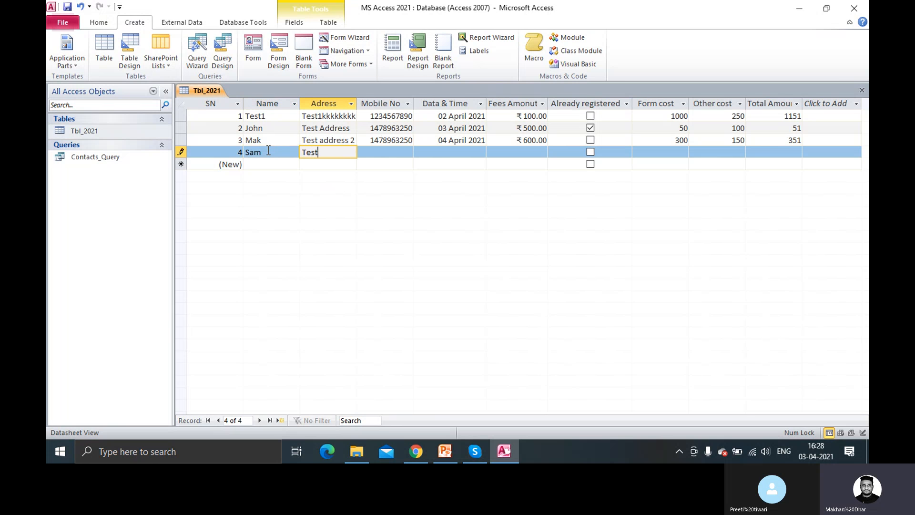
pyautogui.press('Tab')
pyautogui.write('147896523')
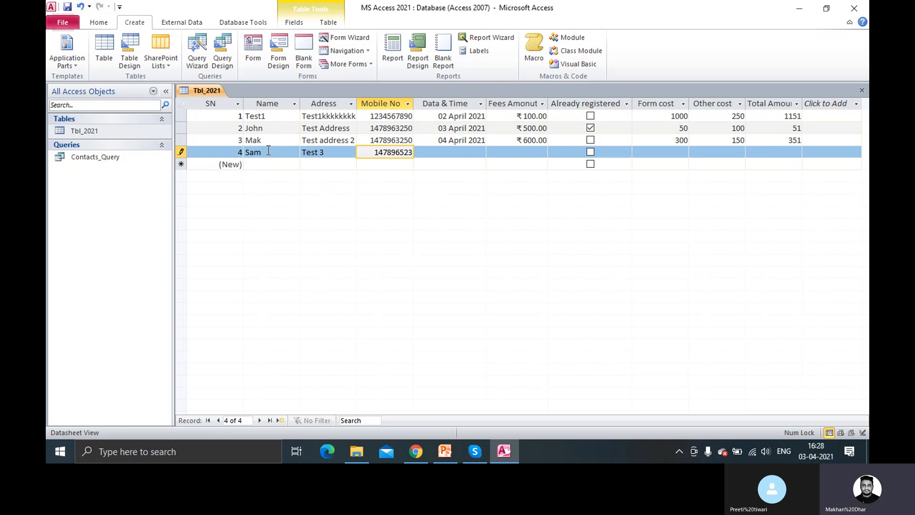
pyautogui.write('2')
pyautogui.press('Tab')
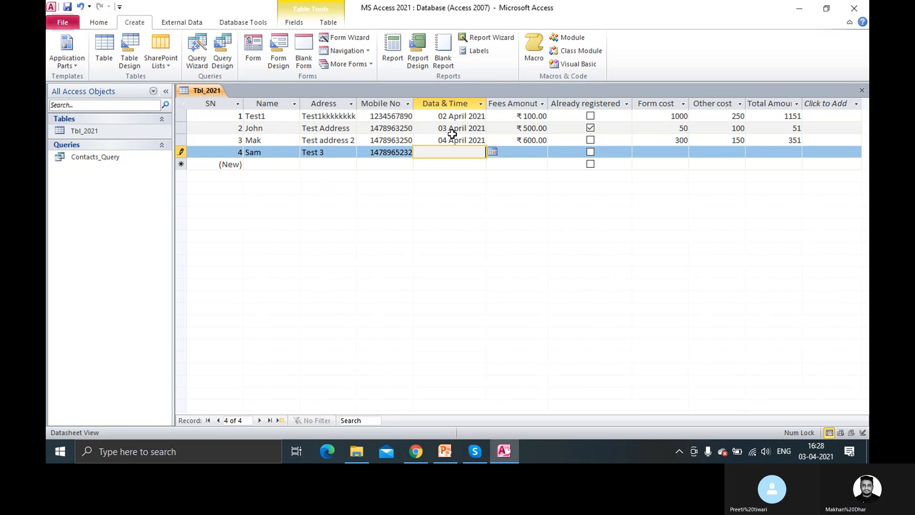
# Set today's date (03 April 2021), fees 200, registered ticked, form cost 100 and other cost 190
pyautogui.click(493, 151)
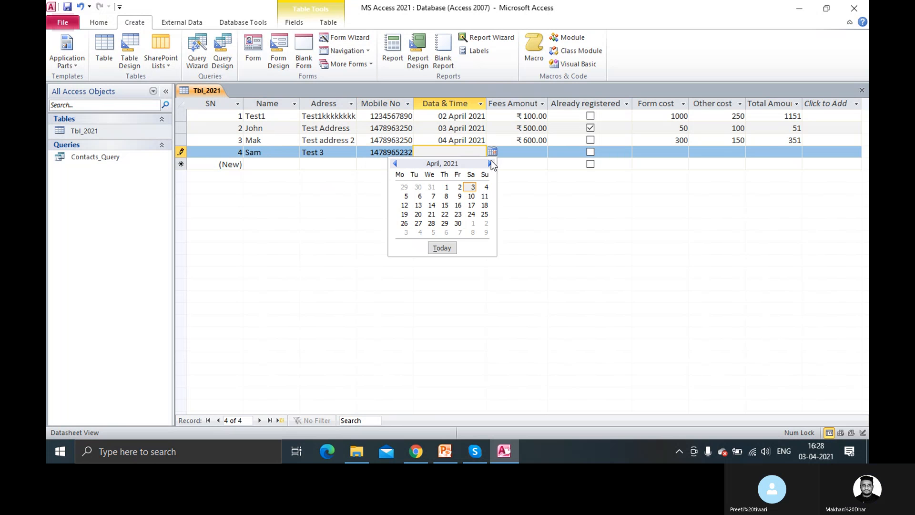
pyautogui.click(442, 248)
pyautogui.press('Tab')
pyautogui.write('200')
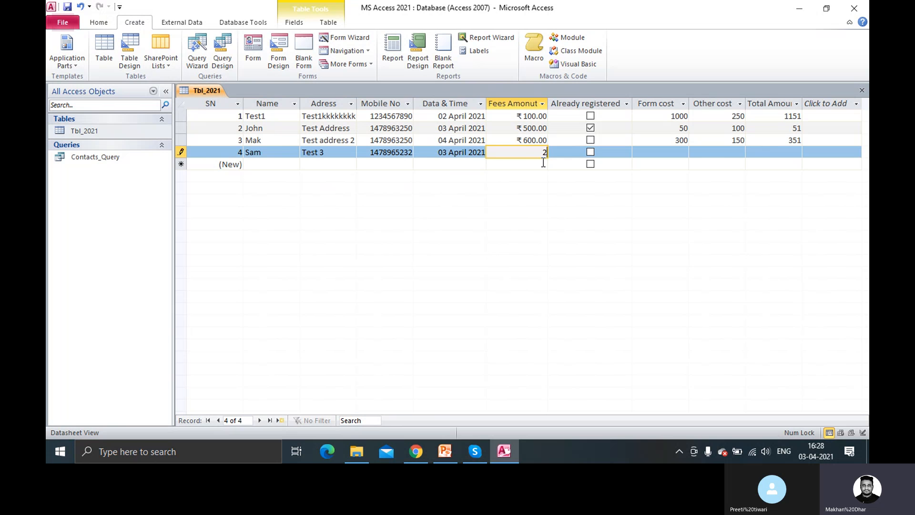
pyautogui.press('Tab')
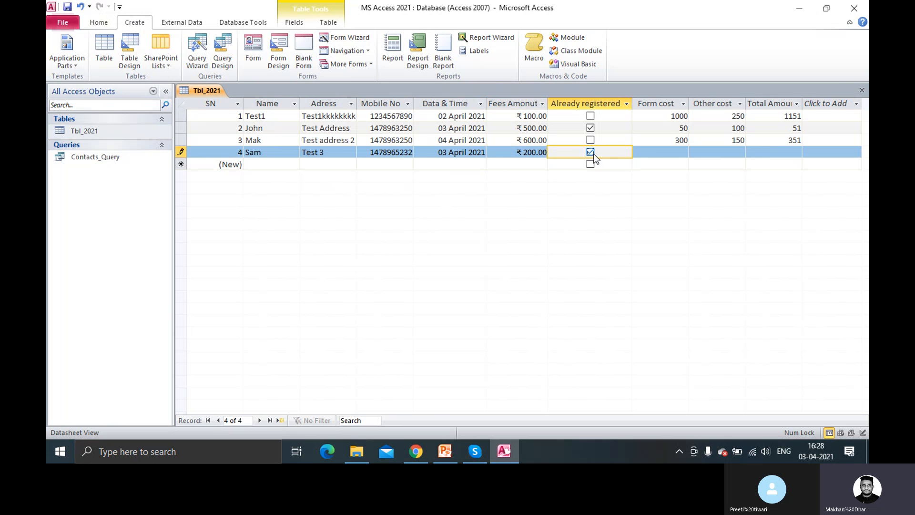
pyautogui.click(677, 153)
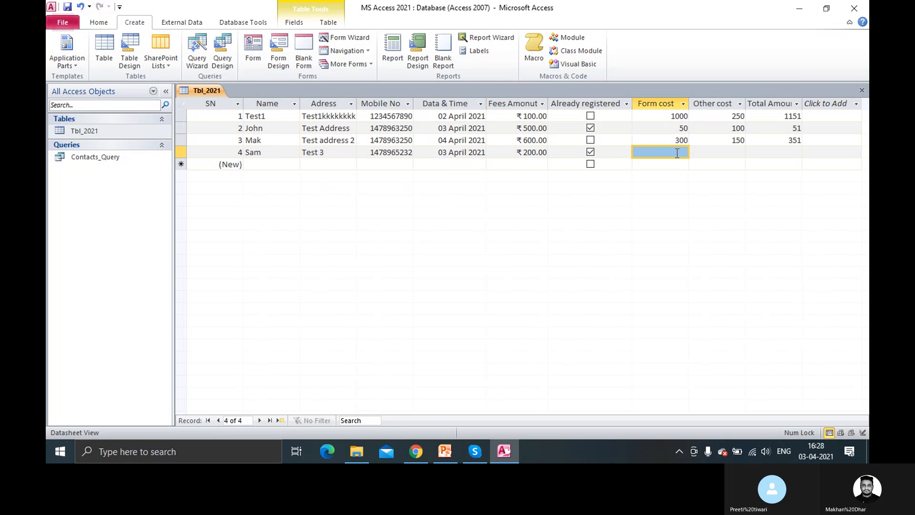
pyautogui.write('10')
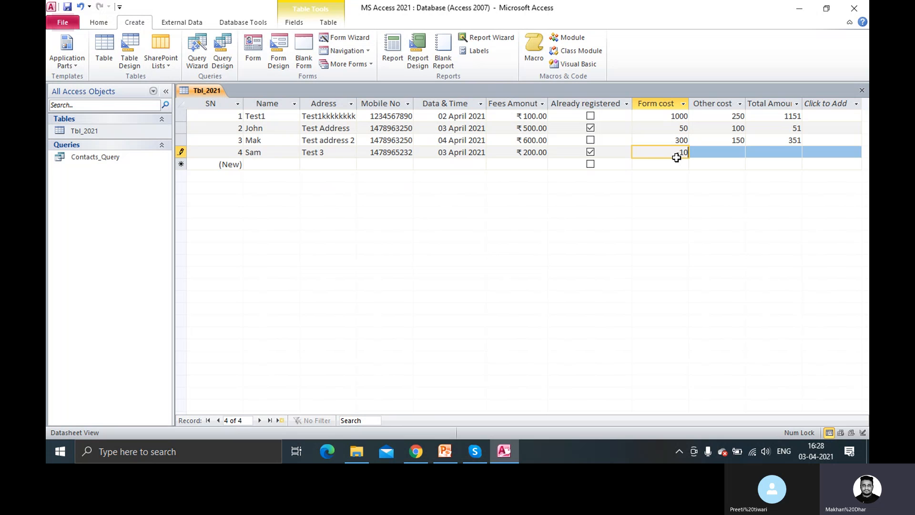
pyautogui.write('0')
pyautogui.press('Tab')
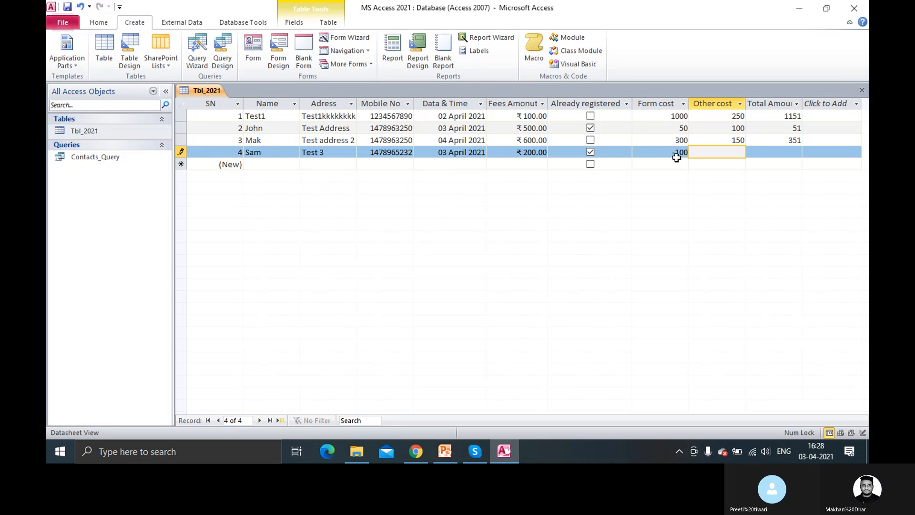
pyautogui.write('150')
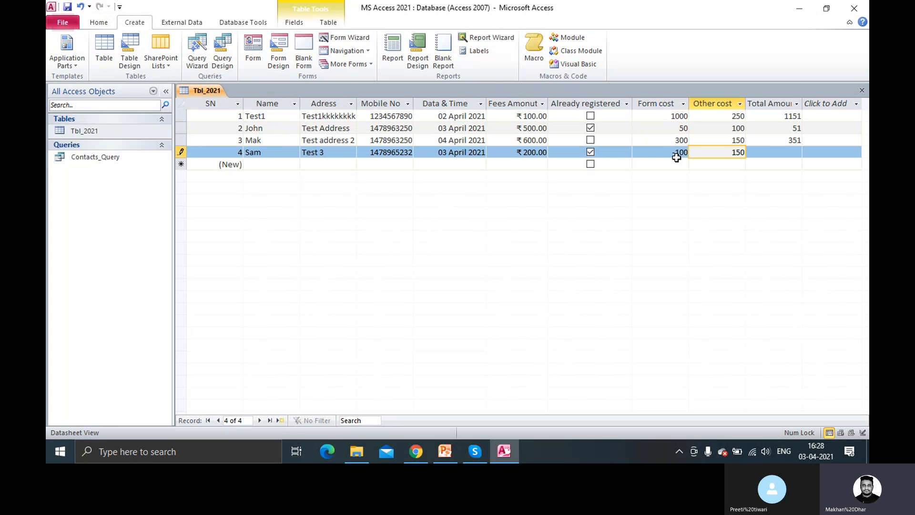
pyautogui.press('BackSpace')
pyautogui.press('BackSpace')
pyautogui.write('90')
pyautogui.press('Tab')
pyautogui.press('Tab')
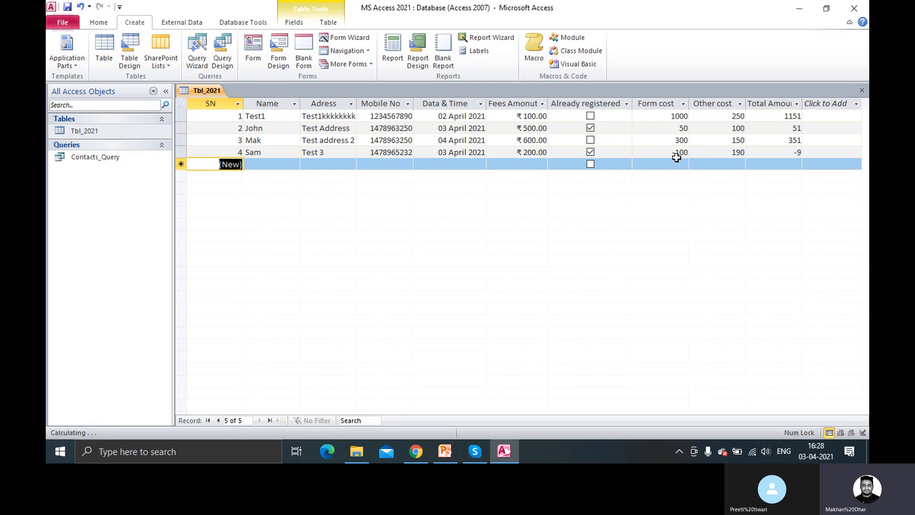
# Close the Tbl_2021 table from its tab's context menu
pyautogui.rightClick(209, 91)
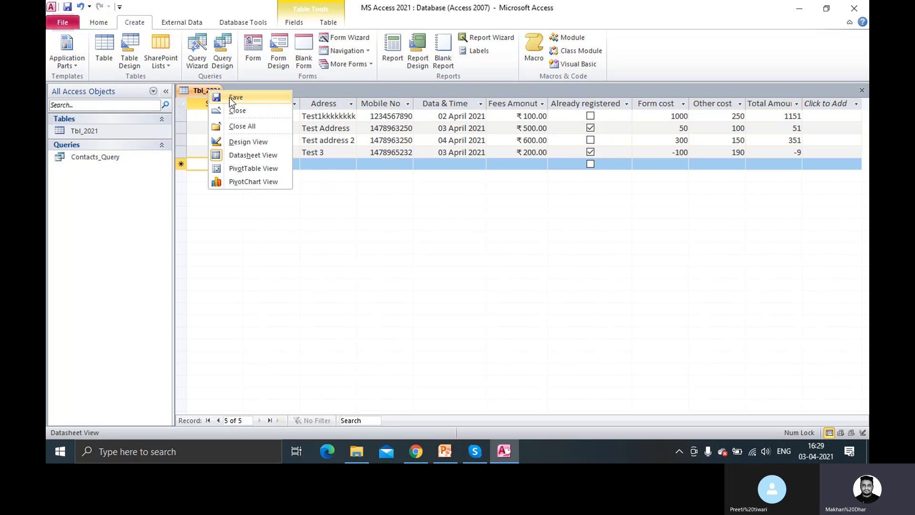
pyautogui.click(311, 207)
pyautogui.rightClick(215, 88)
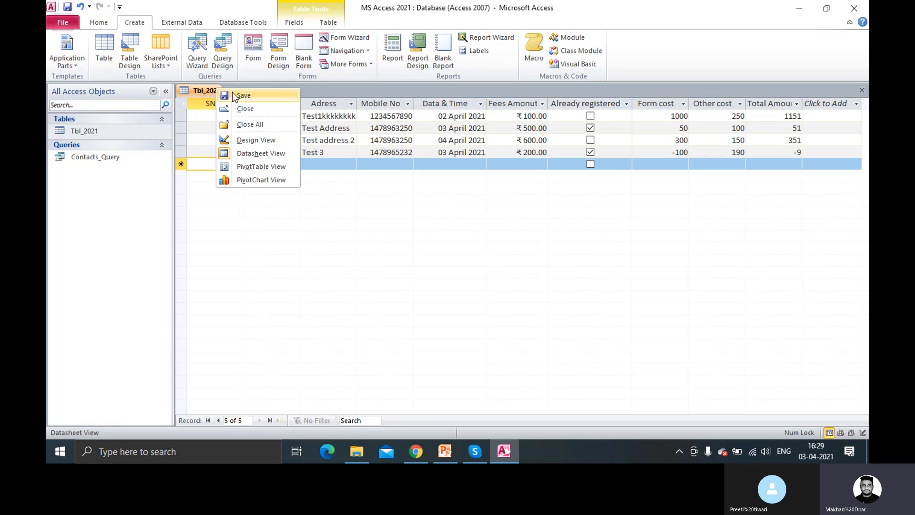
pyautogui.click(214, 90)
pyautogui.rightClick(213, 91)
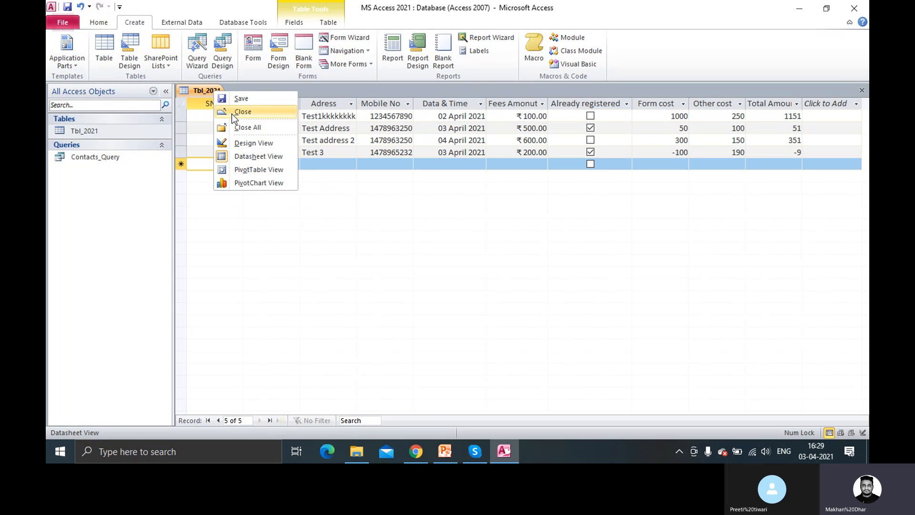
pyautogui.click(232, 114)
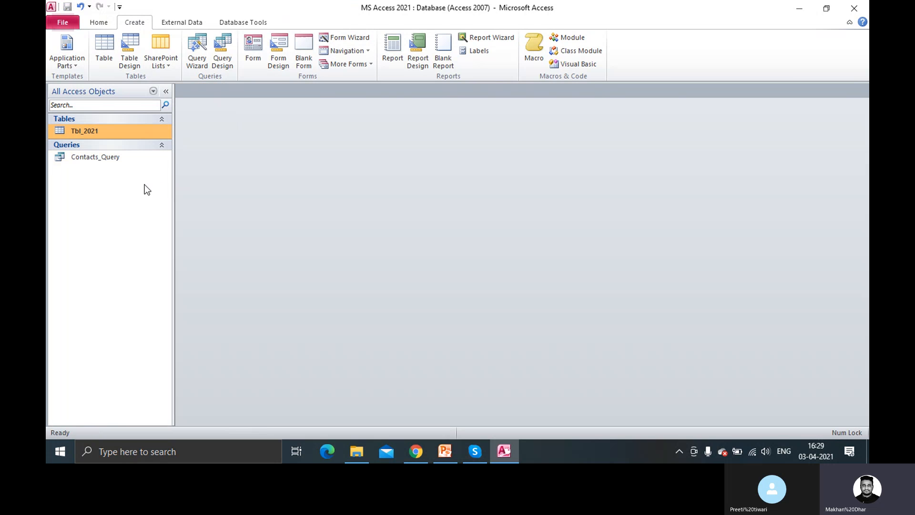
# Open Contacts_Query from the Navigation Pane, reopening it to list all four contacts
pyautogui.rightClick(118, 161)
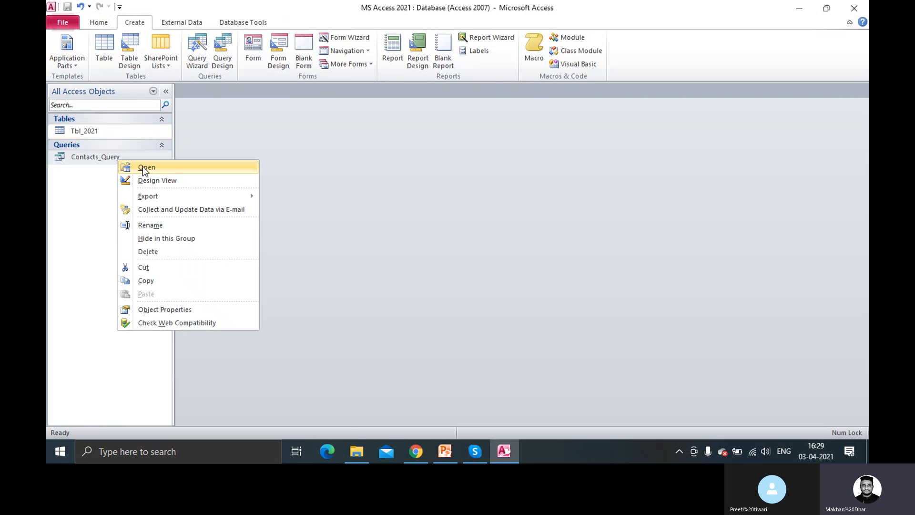
pyautogui.click(142, 167)
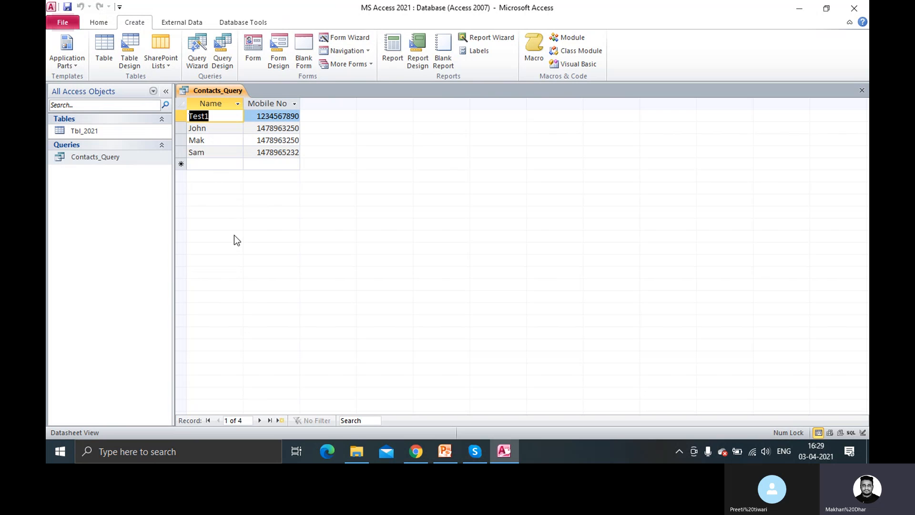
pyautogui.rightClick(229, 89)
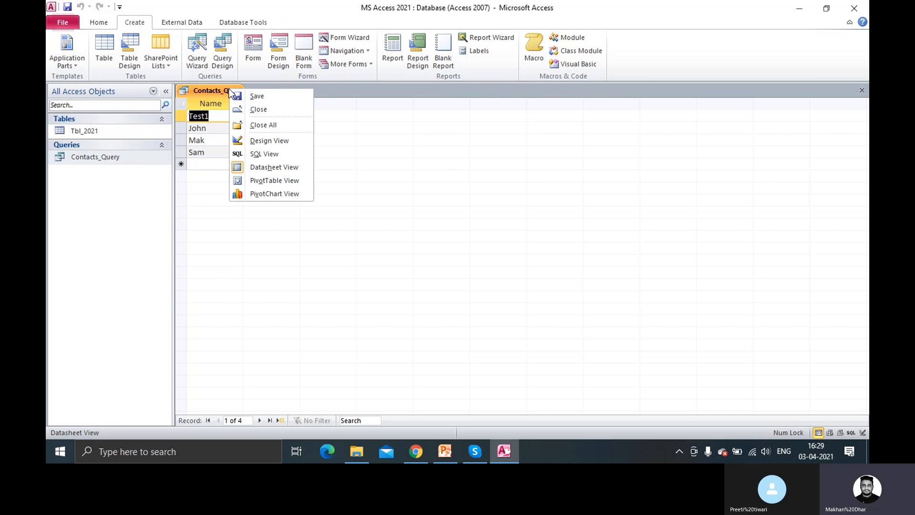
pyautogui.click(250, 109)
pyautogui.rightClick(105, 157)
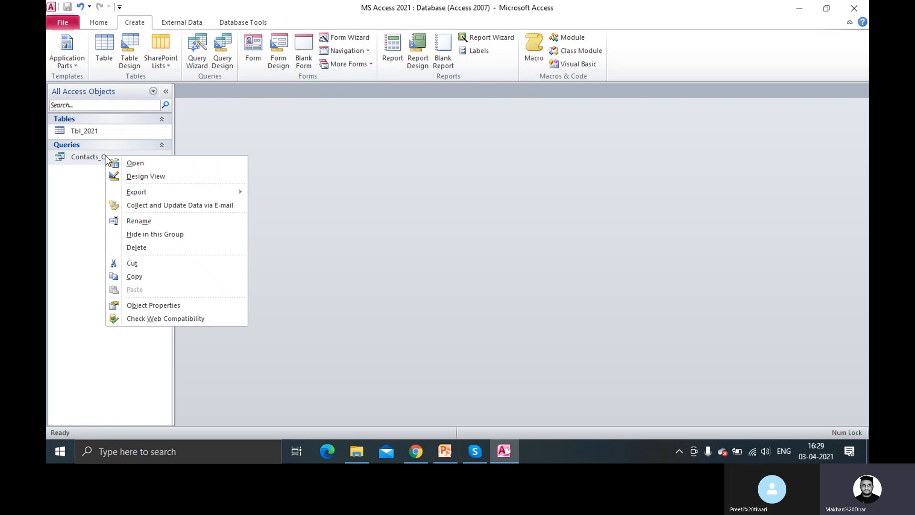
pyautogui.click(135, 163)
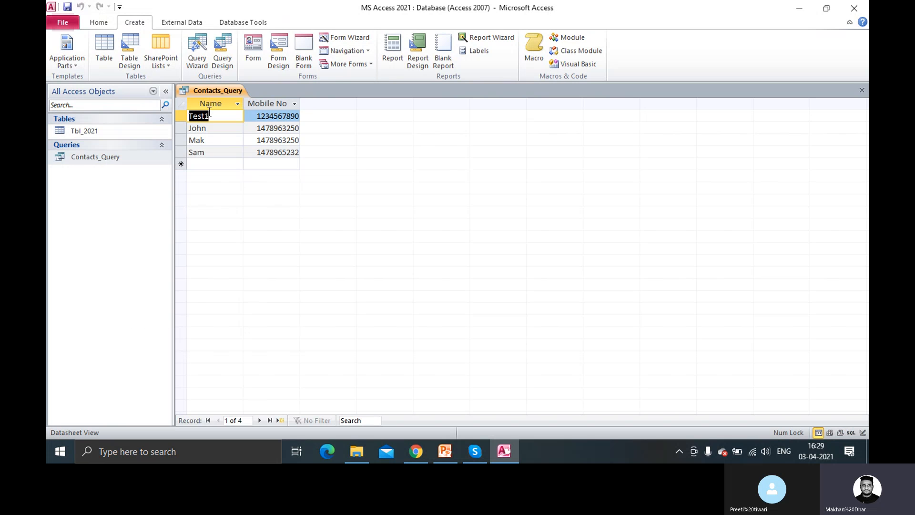
pyautogui.rightClick(211, 90)
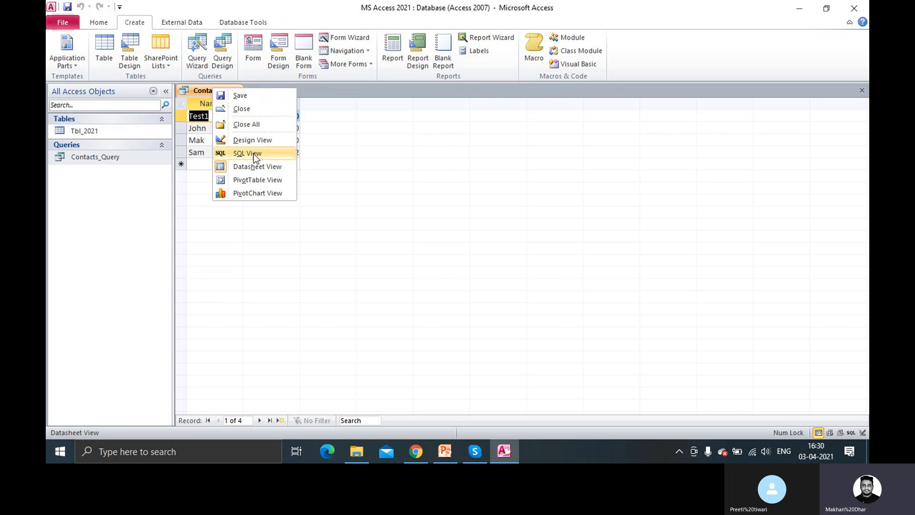
pyautogui.click(199, 88)
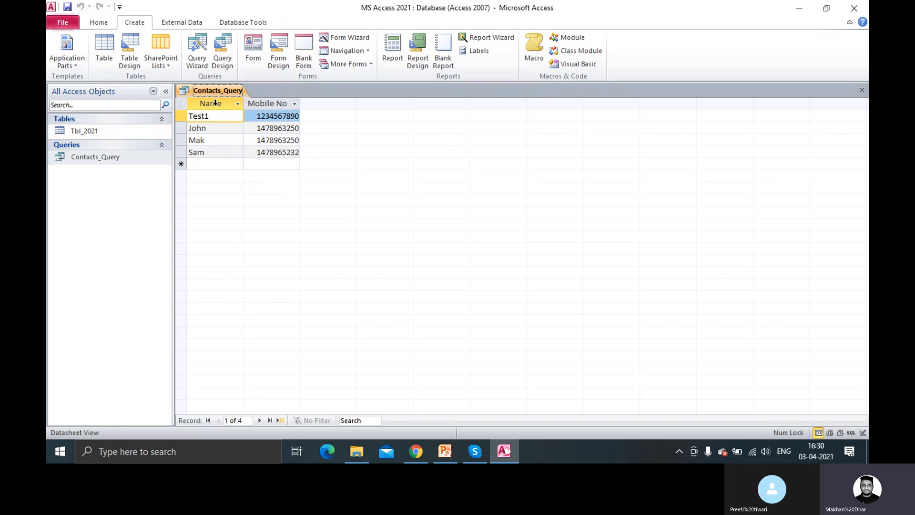
pyautogui.rightClick(225, 92)
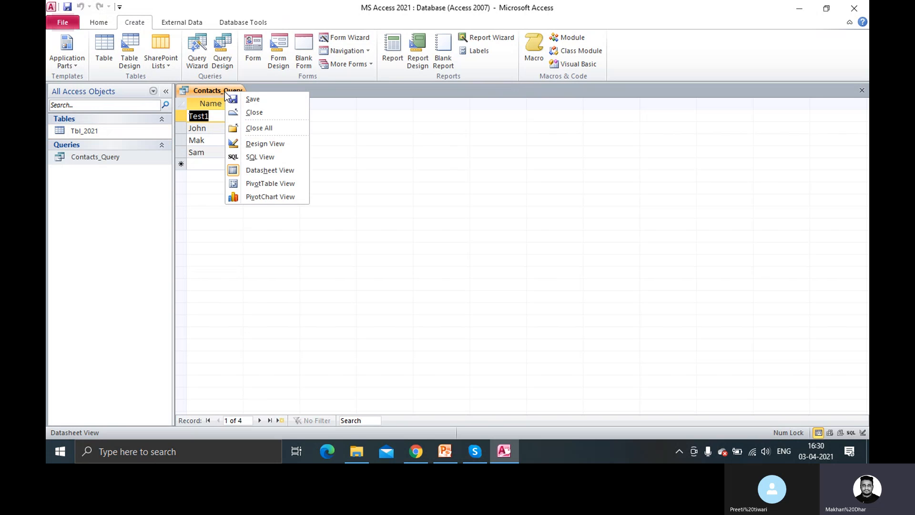
# In Design view, set the third query column to Data & Time with Show left ticked
pyautogui.click(266, 144)
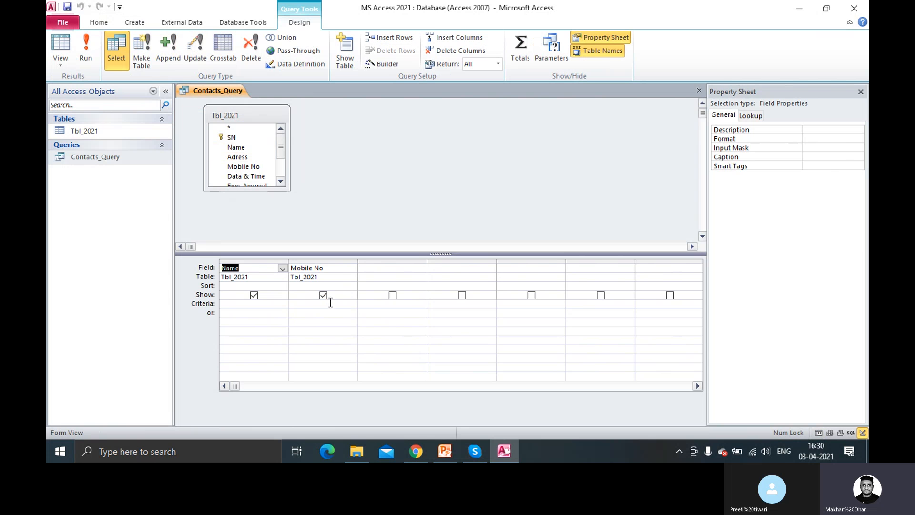
pyautogui.click(372, 268)
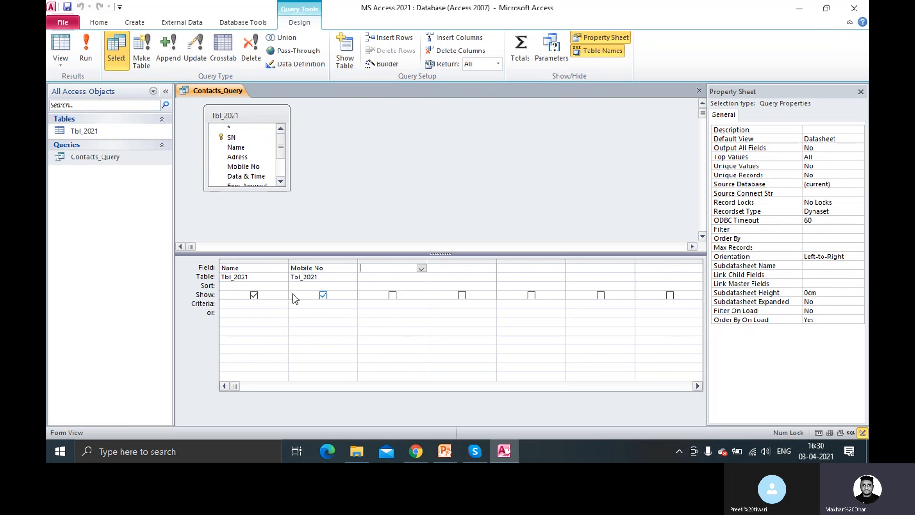
pyautogui.click(421, 268)
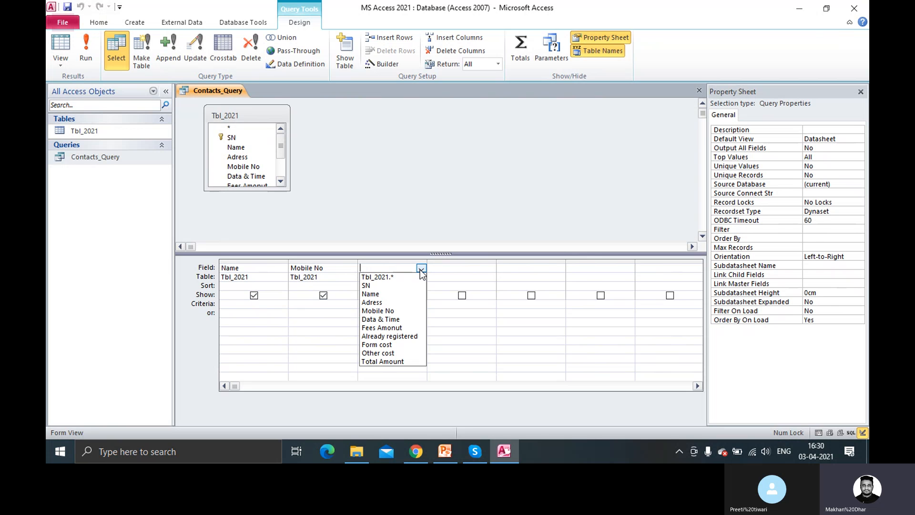
pyautogui.click(337, 268)
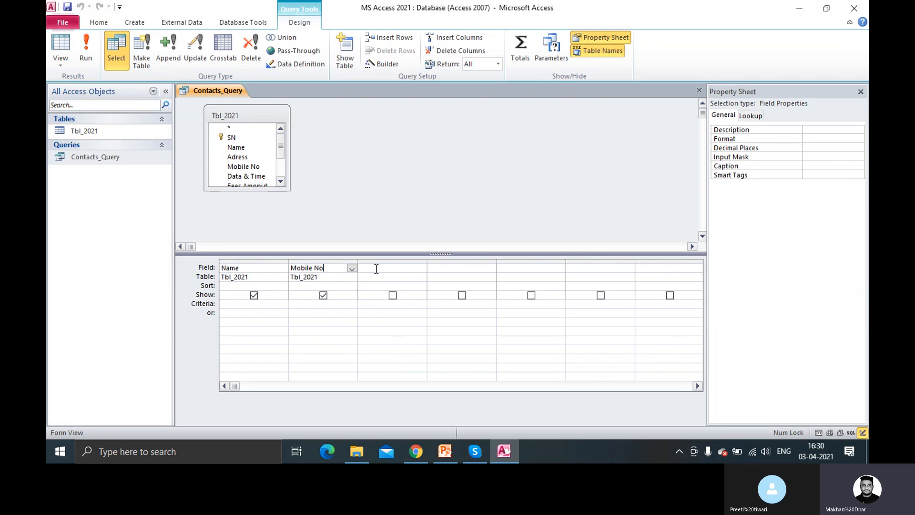
pyautogui.click(377, 268)
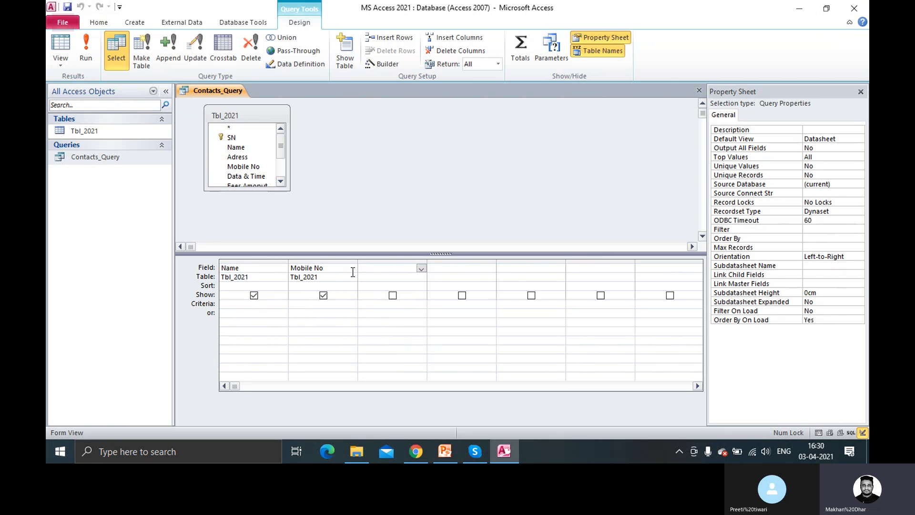
pyautogui.click(421, 268)
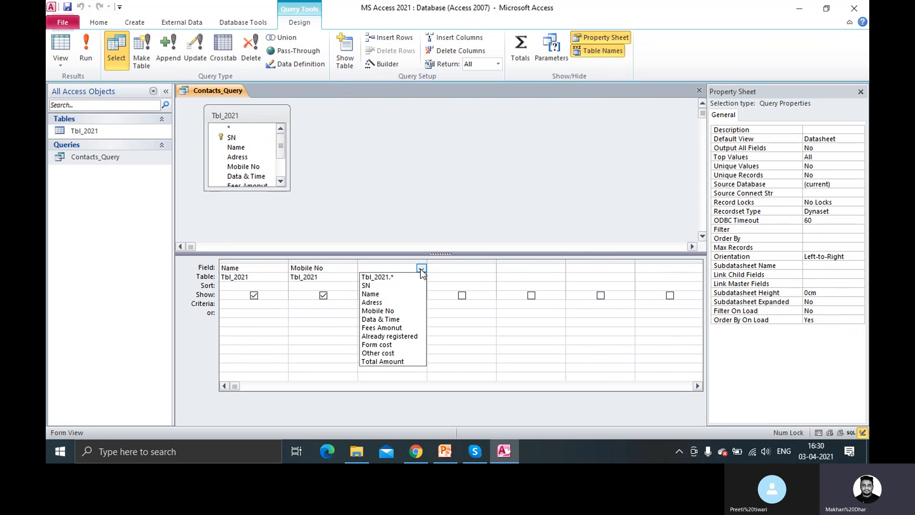
pyautogui.click(402, 319)
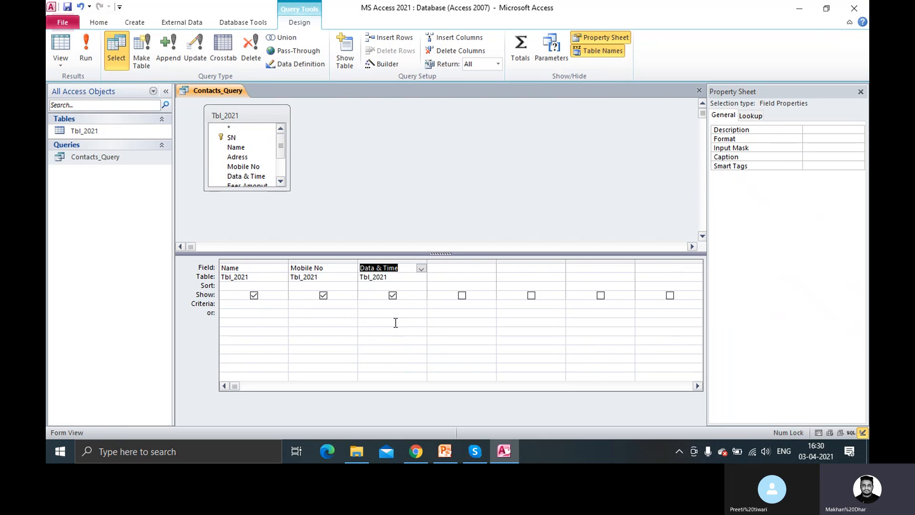
pyautogui.click(392, 296)
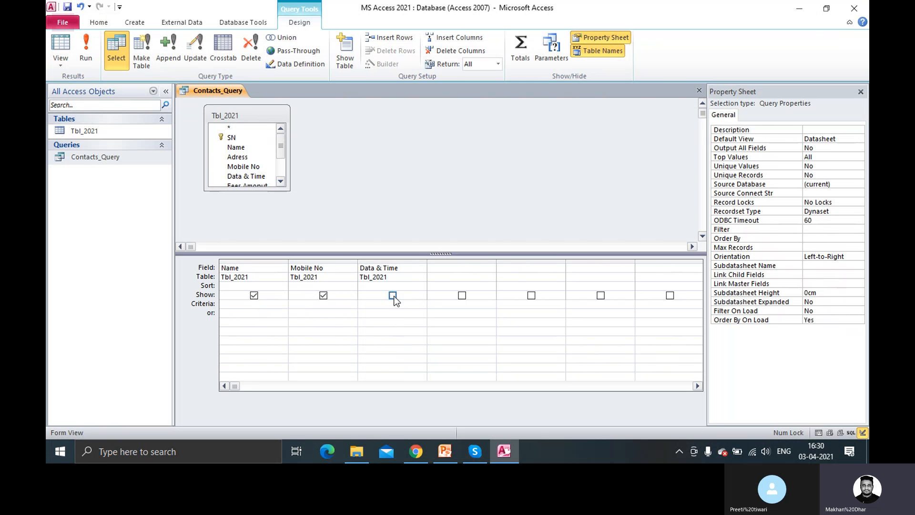
pyautogui.click(392, 296)
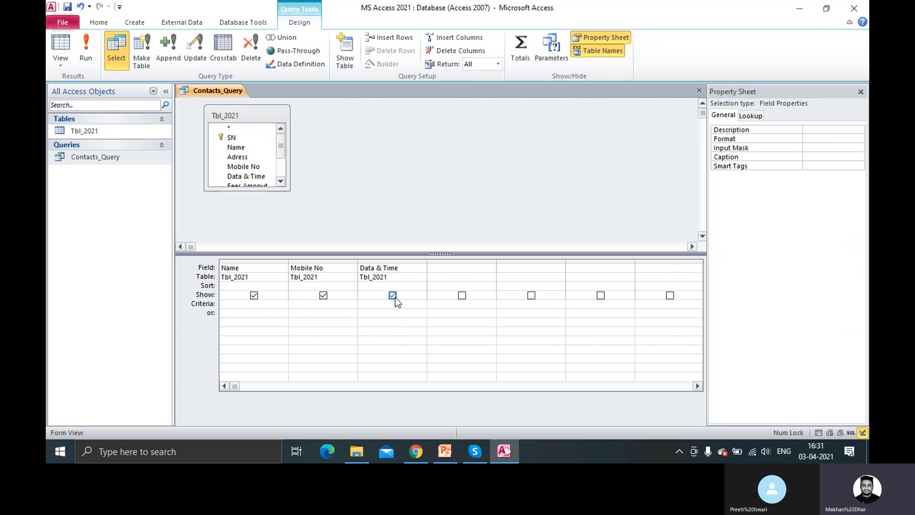
pyautogui.click(256, 308)
# Enter the contact's name in quotes as the Name criterion and run the query
pyautogui.write('"Sam')
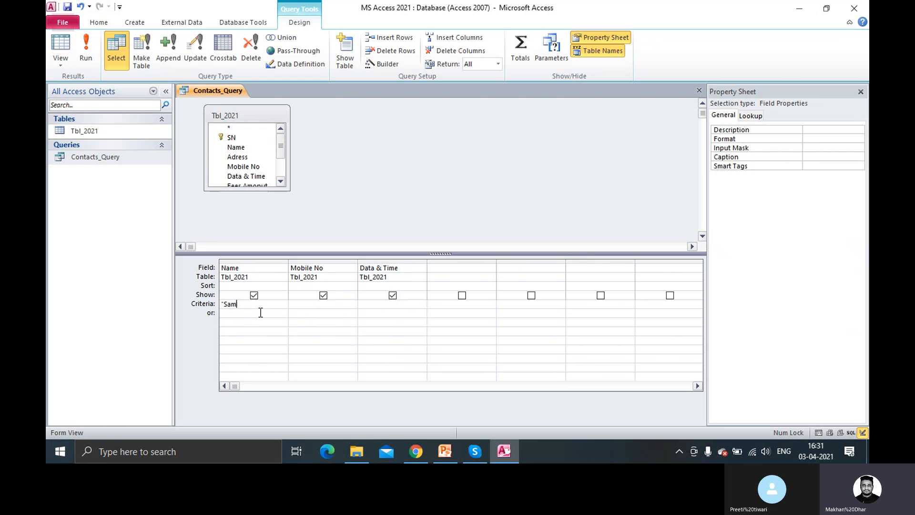
pyautogui.write('"')
pyautogui.press('Home')
pyautogui.click(90, 62)
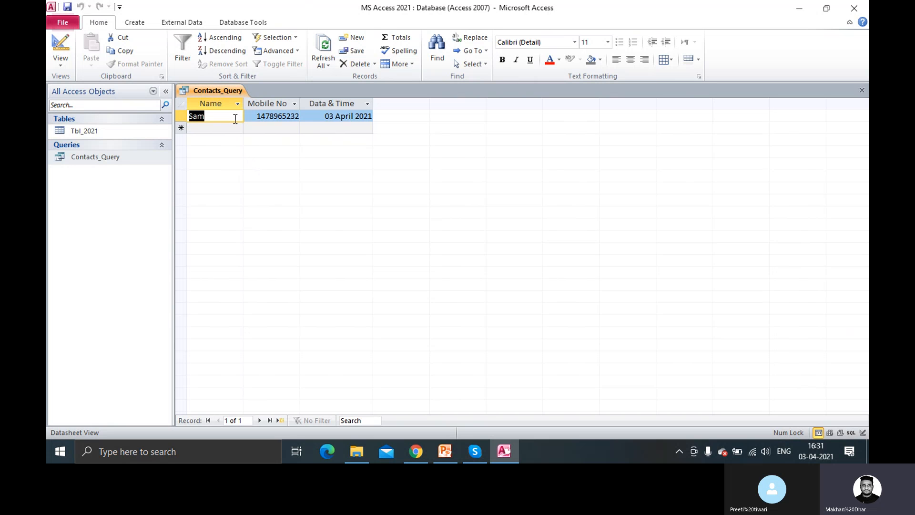
# Replace the Name criterion with another contact's name and run the query
pyautogui.rightClick(227, 91)
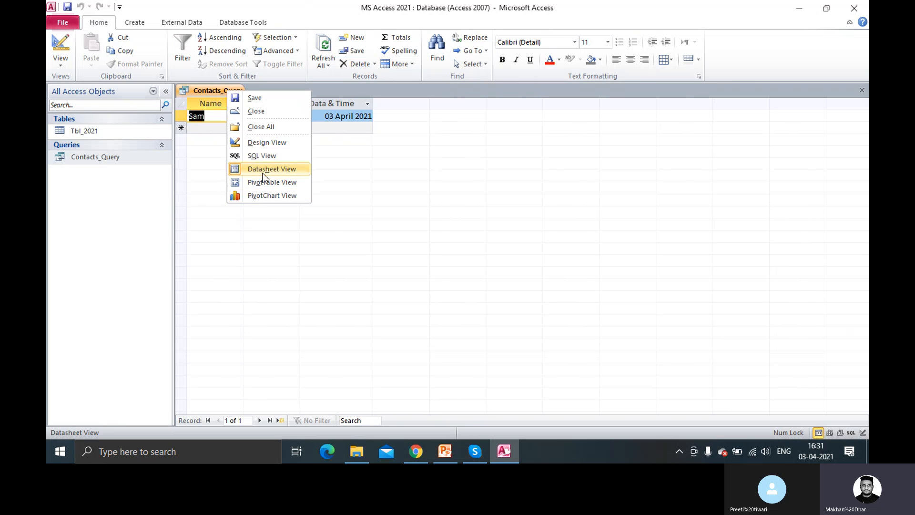
pyautogui.click(264, 145)
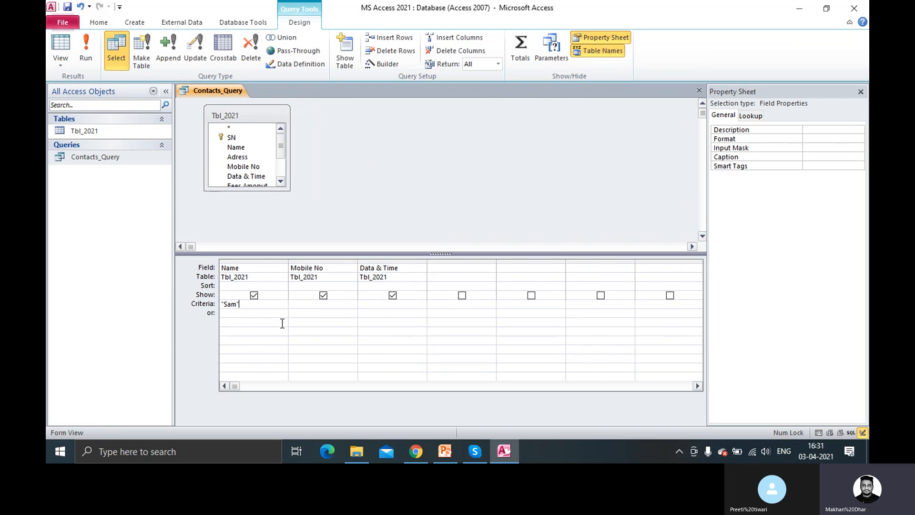
pyautogui.click(239, 305)
pyautogui.press('BackSpace')
pyautogui.press('BackSpace')
pyautogui.press('BackSpace')
pyautogui.write('Mak"')
pyautogui.press('Home')
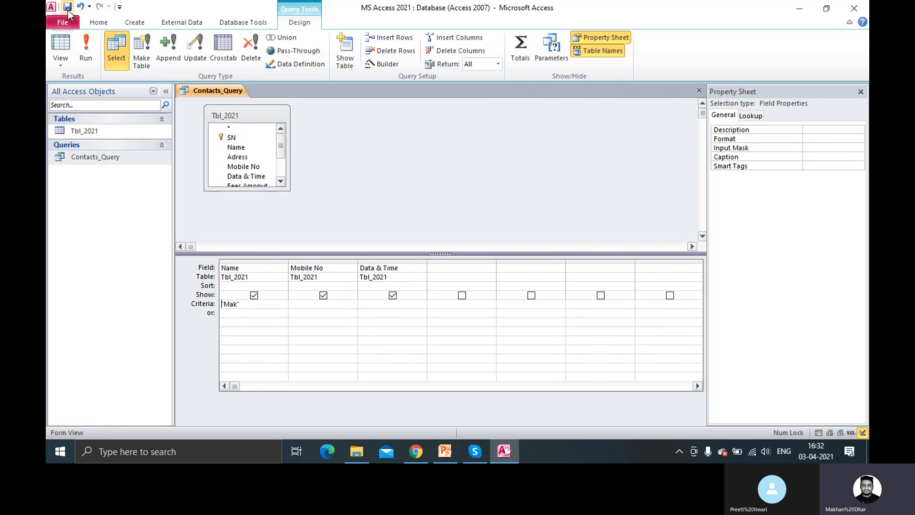
pyautogui.click(91, 62)
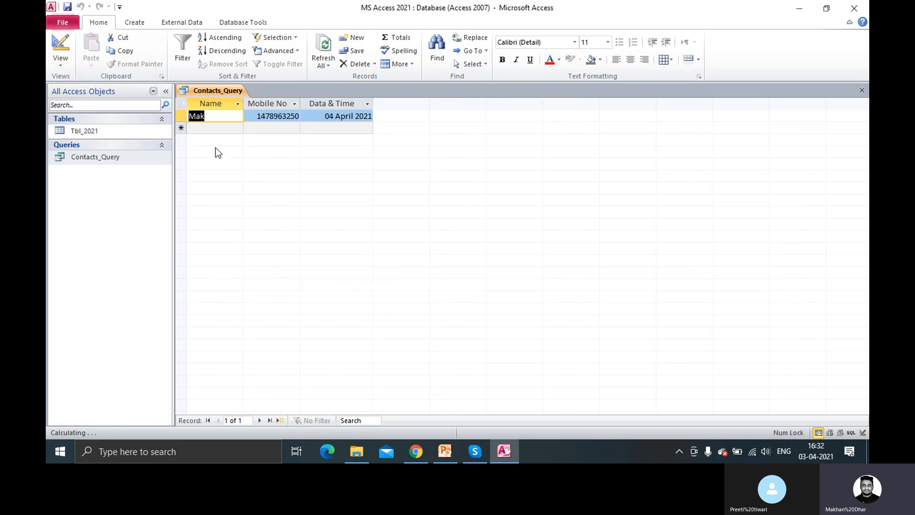
# Change the Name criterion to Test and run the query again
pyautogui.rightClick(218, 91)
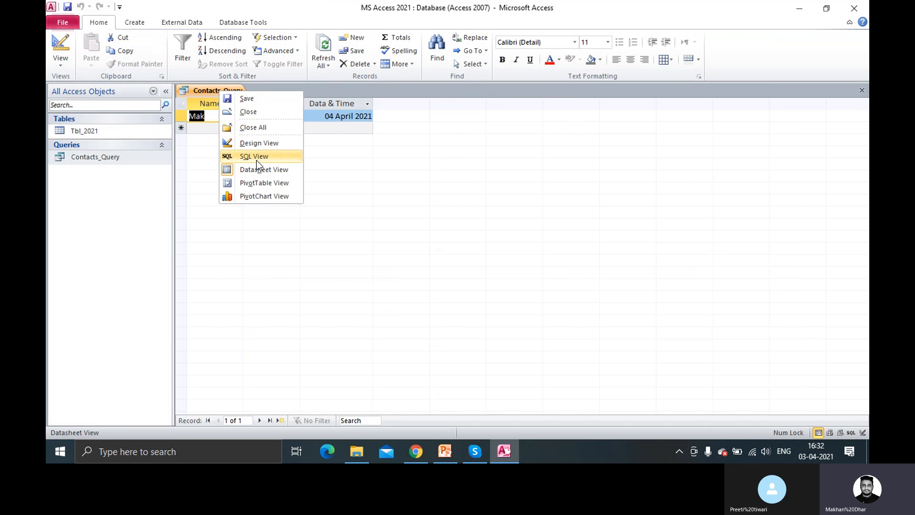
pyautogui.click(258, 144)
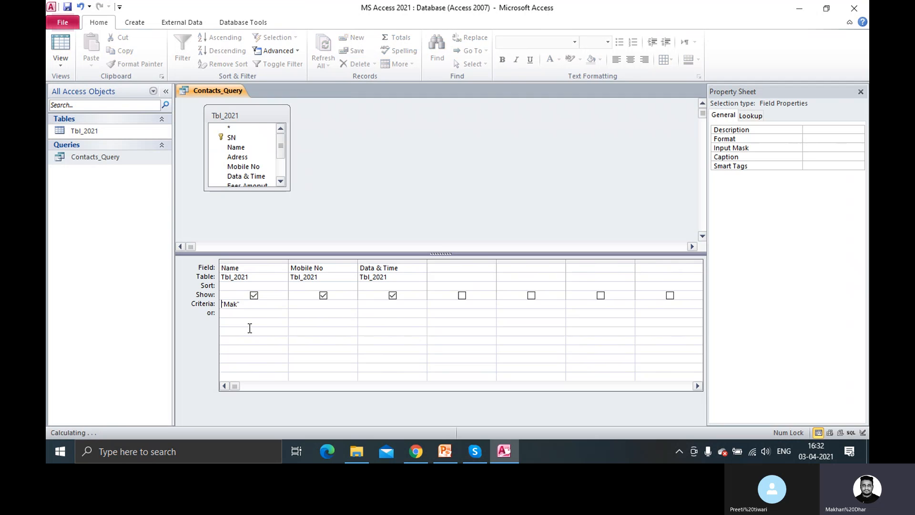
pyautogui.press('BackSpace')
pyautogui.press('BackSpace')
pyautogui.press('BackSpace')
pyautogui.press('BackSpace')
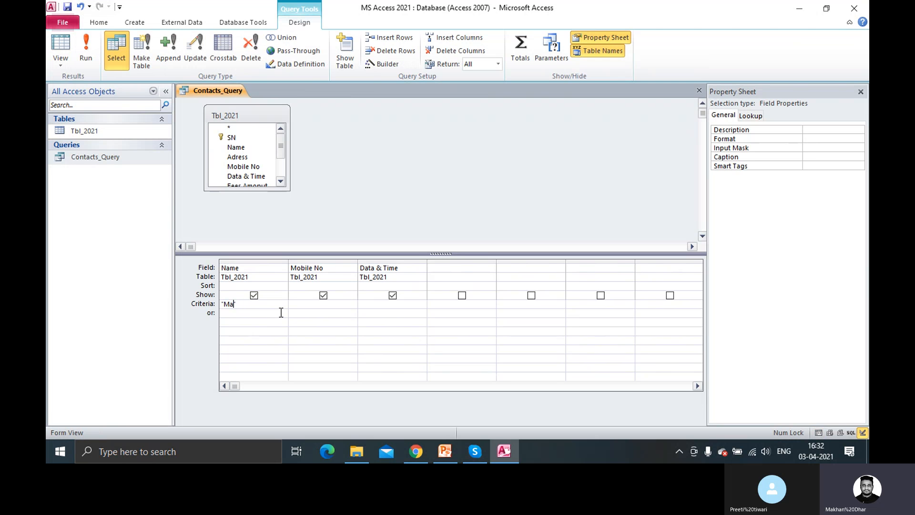
pyautogui.write('Test')
pyautogui.click(90, 59)
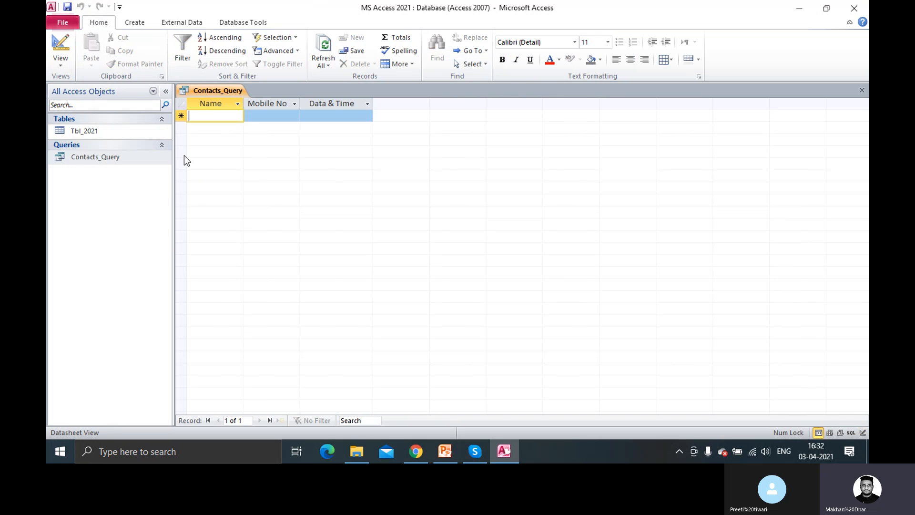
# Back in Design view, restore the Name criterion to the original contact's name
pyautogui.rightClick(222, 93)
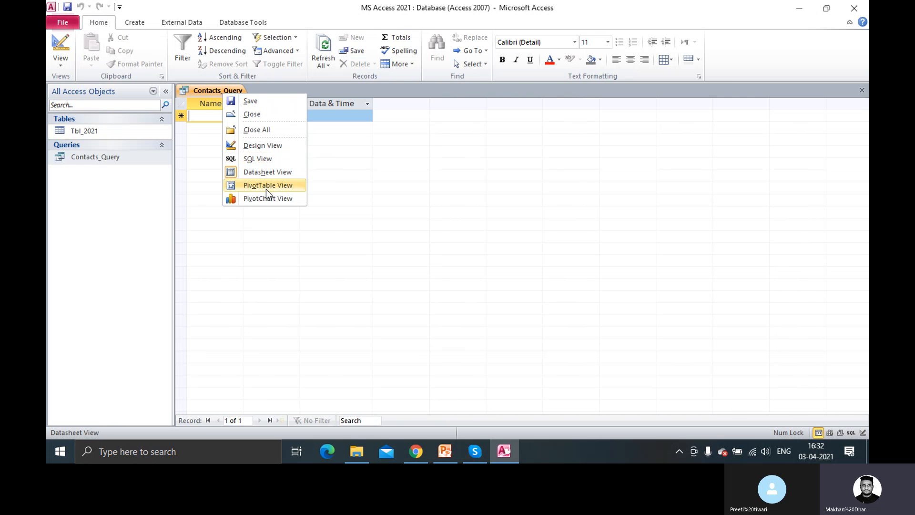
pyautogui.click(265, 146)
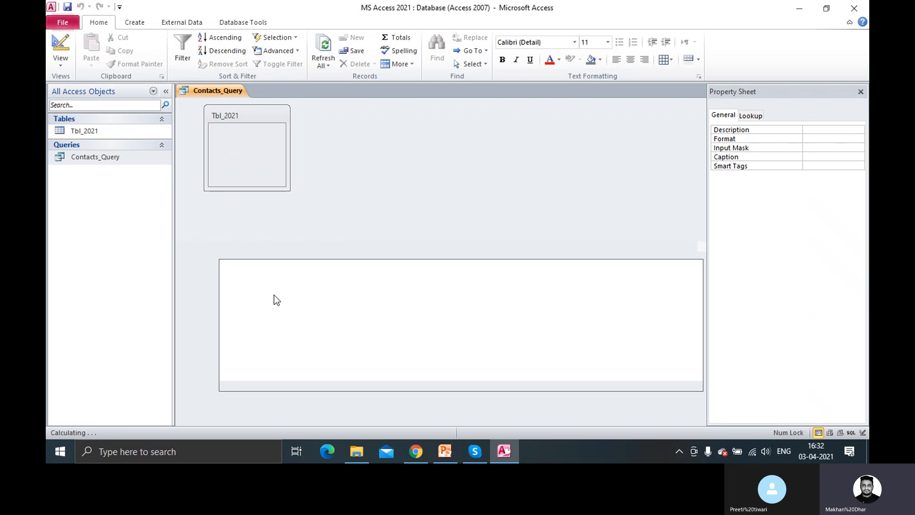
pyautogui.click(235, 305)
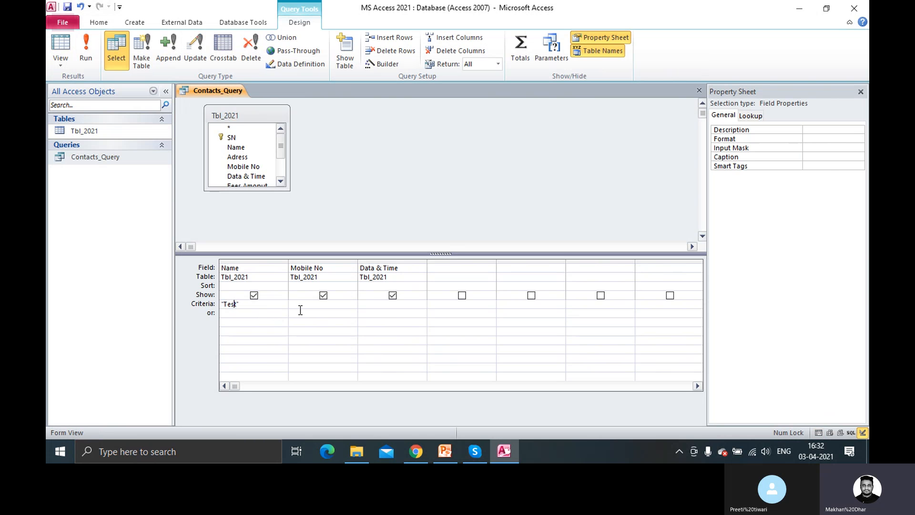
pyautogui.press('BackSpace')
pyautogui.press('BackSpace')
pyautogui.press('BackSpace')
pyautogui.press('BackSpace')
pyautogui.write('Sam"')
pyautogui.click(302, 307)
pyautogui.press('Tab')
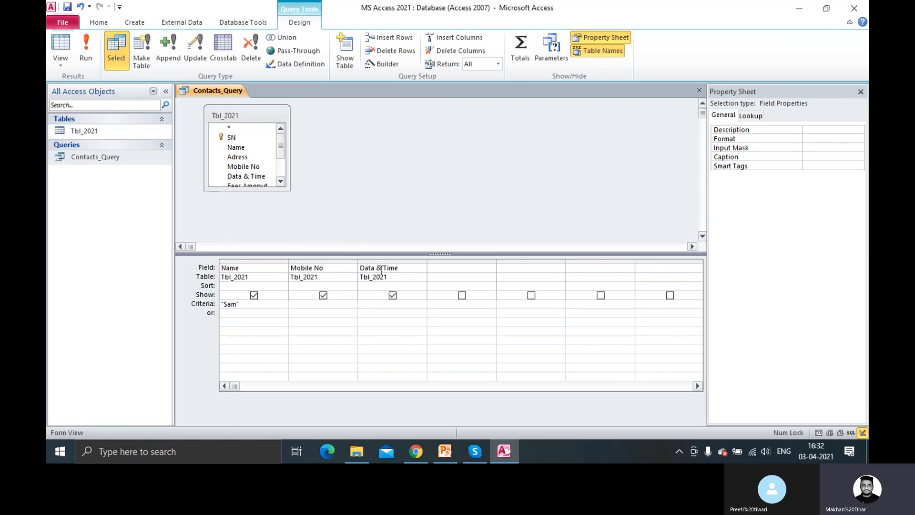
# Open Tbl_2021, then enter =Today() as Contacts_Query's Data & Time criterion and save
pyautogui.doubleClick(99, 135)
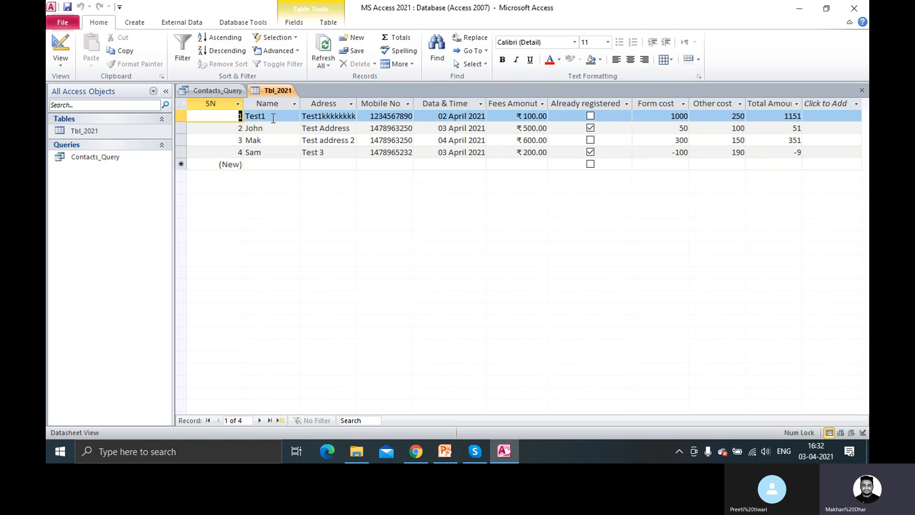
pyautogui.click(224, 93)
pyautogui.click(361, 304)
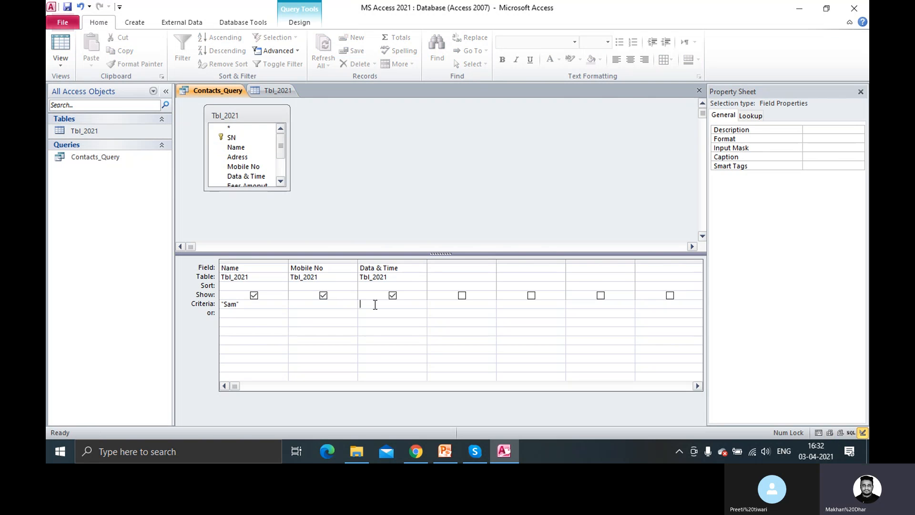
pyautogui.write('=Today()')
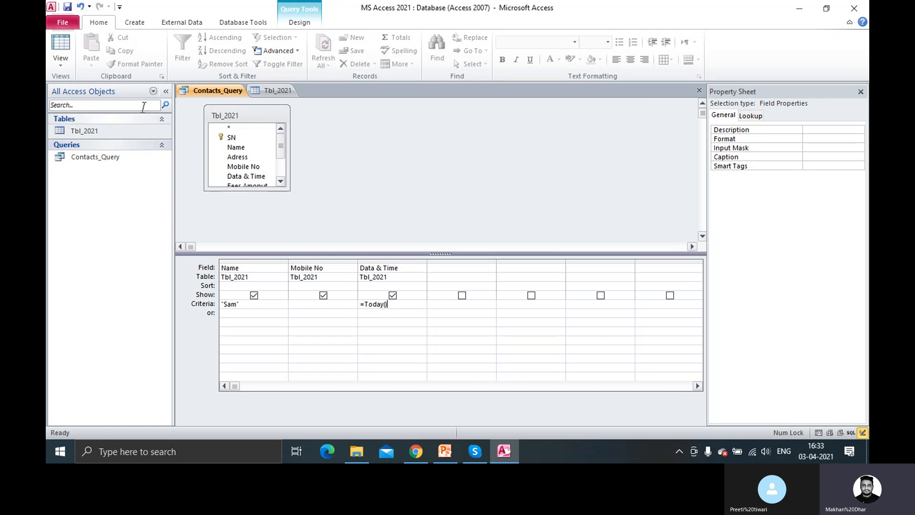
pyautogui.click(67, 7)
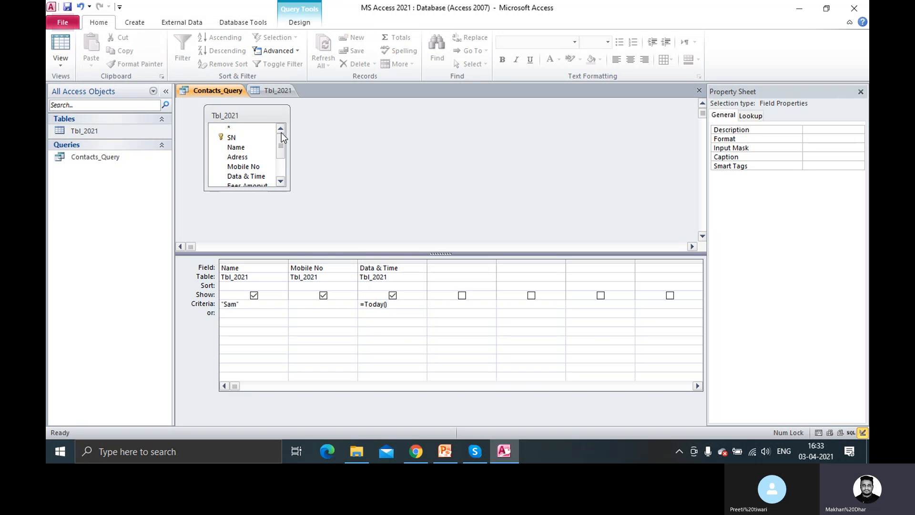
# Close Contacts_Query and reopen it in Design view at the Today() criterion
pyautogui.rightClick(218, 90)
pyautogui.click(245, 111)
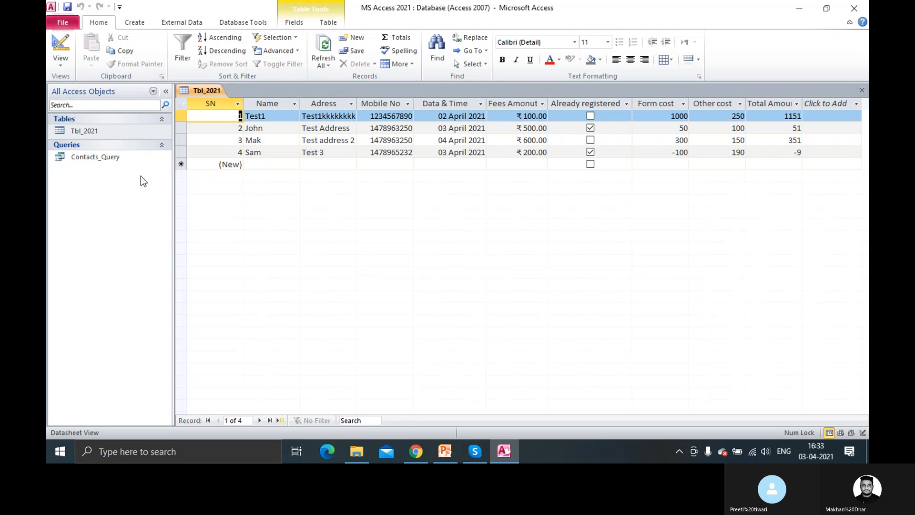
pyautogui.rightClick(209, 89)
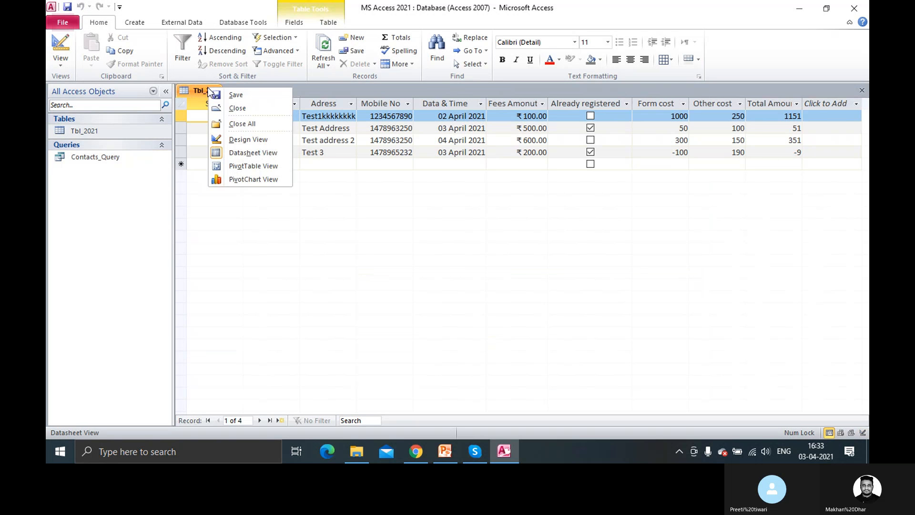
pyautogui.rightClick(95, 161)
pyautogui.click(125, 182)
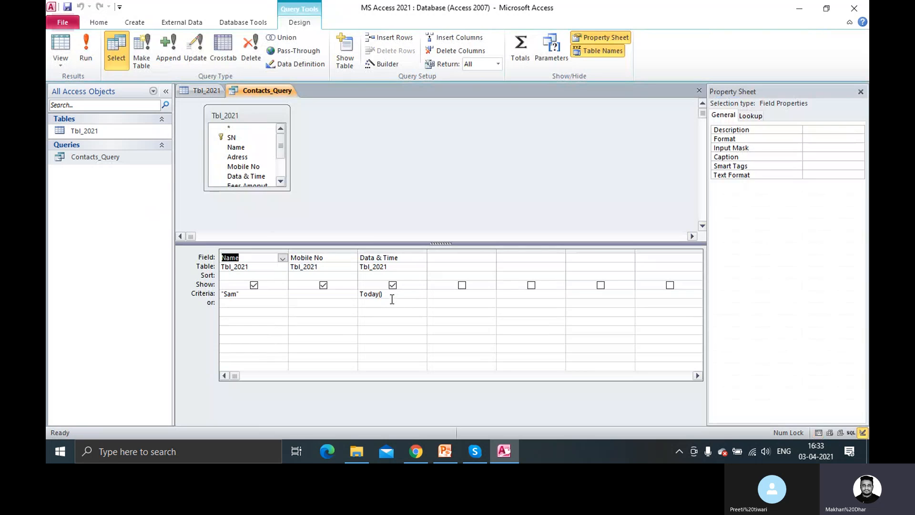
pyautogui.click(390, 297)
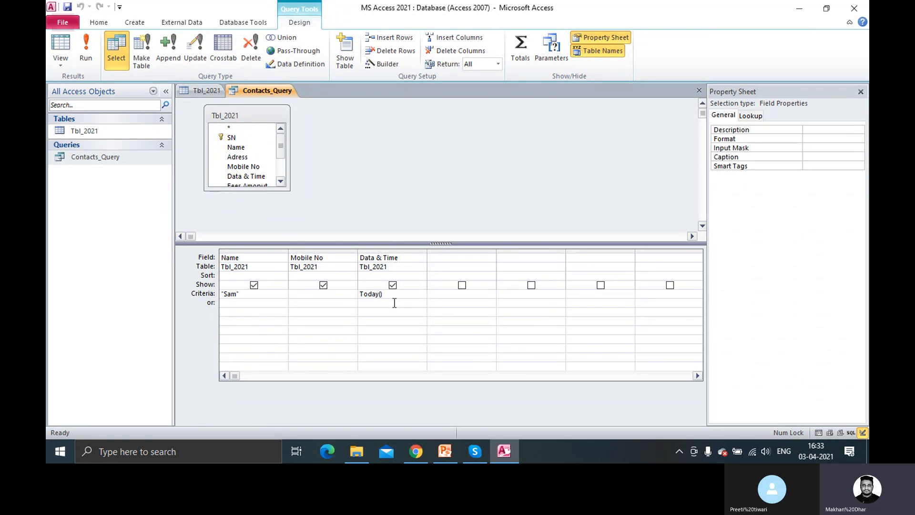
# Run the query with the retyped today() criterion; Access rejects it as an undefined function
pyautogui.click(90, 62)
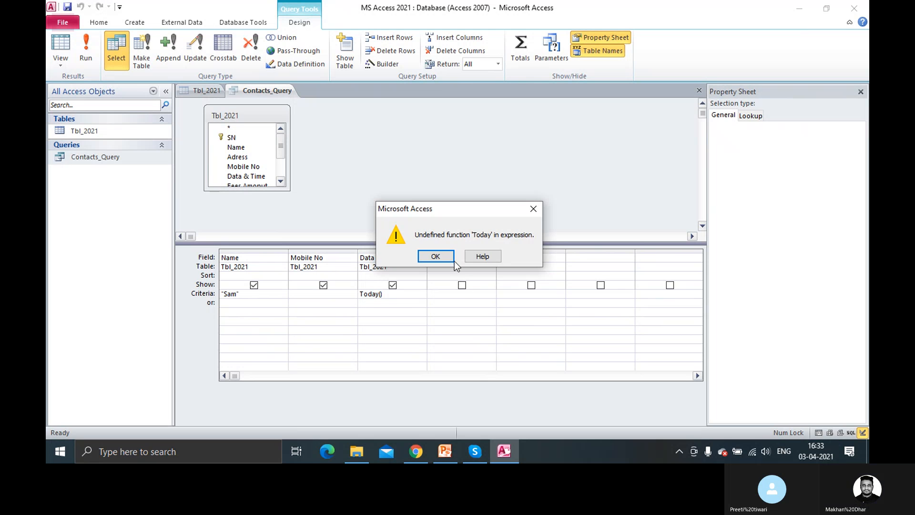
pyautogui.click(440, 257)
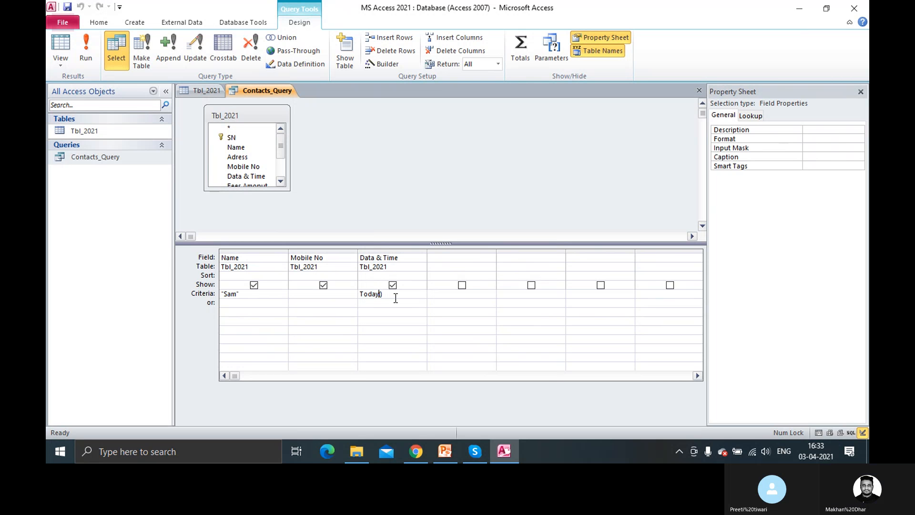
pyautogui.hotkey('shift', 'Tab')
pyautogui.press('Tab')
pyautogui.press('Delete')
pyautogui.write('=toda')
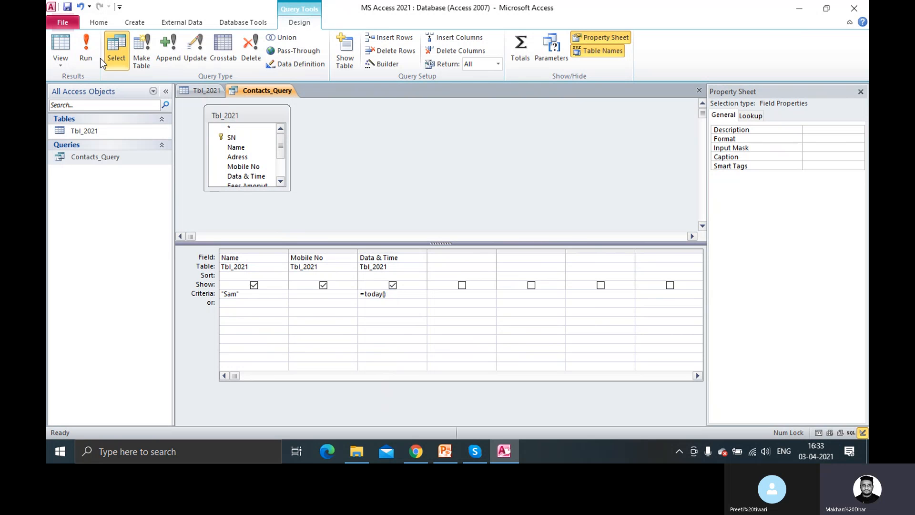
pyautogui.click(86, 48)
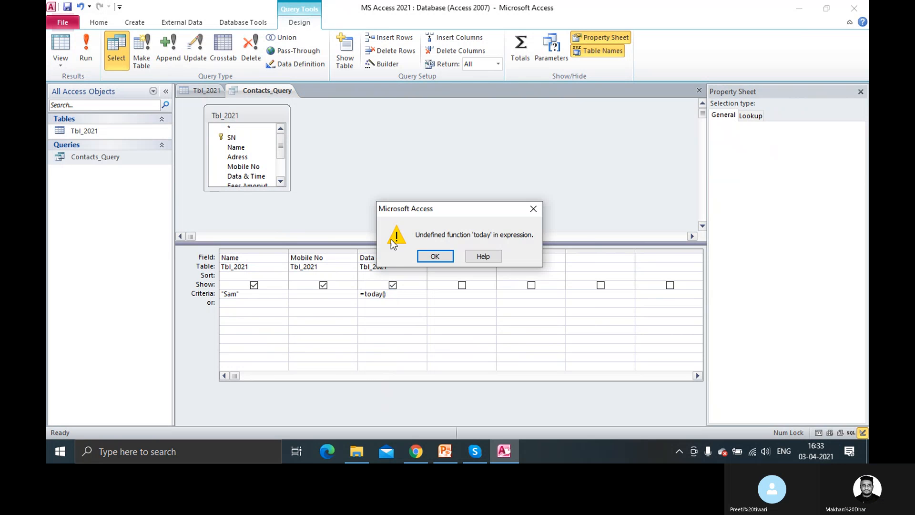
pyautogui.click(441, 256)
# Replace the Data & Time criterion with =Now() and save the query
pyautogui.click(411, 303)
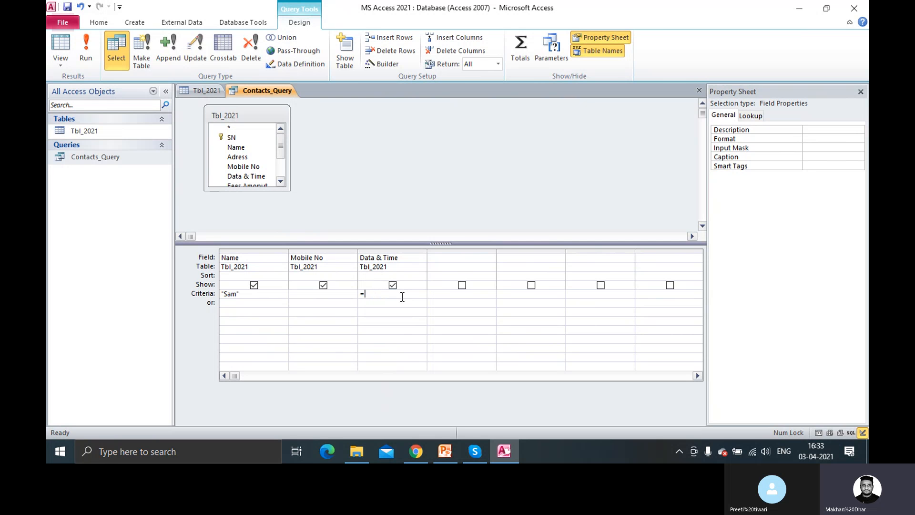
pyautogui.click(402, 297)
pyautogui.write('=now()')
pyautogui.hotkey('ctrl', 's')
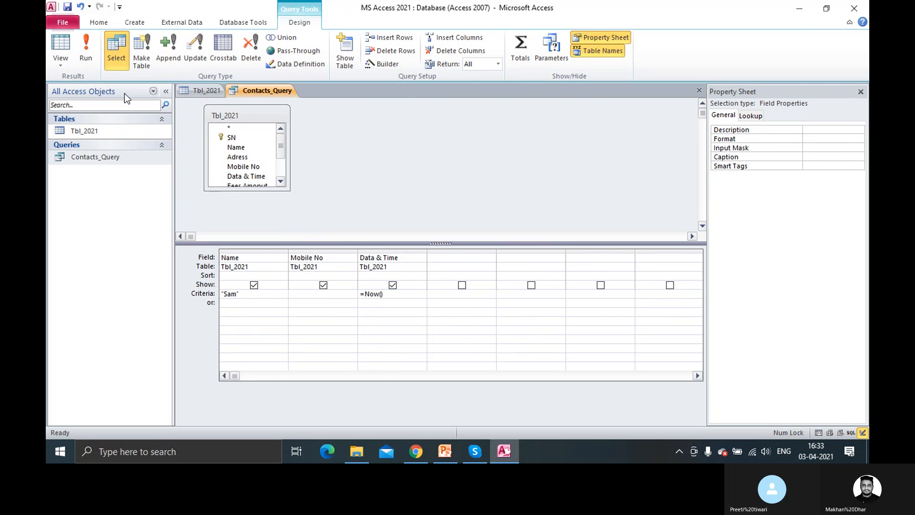
# Run the query with the Now() filter, then reopen Contacts_Query in Design view
pyautogui.click(94, 62)
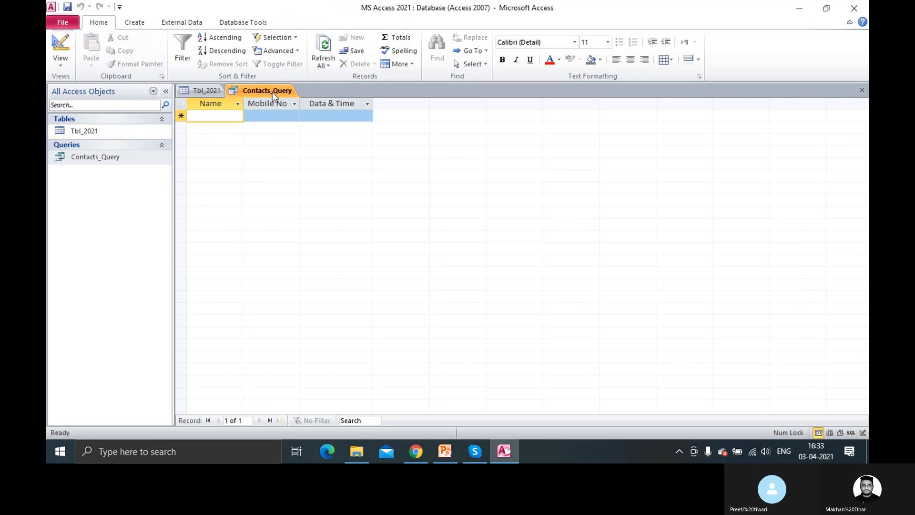
pyautogui.rightClick(273, 92)
pyautogui.rightClick(116, 155)
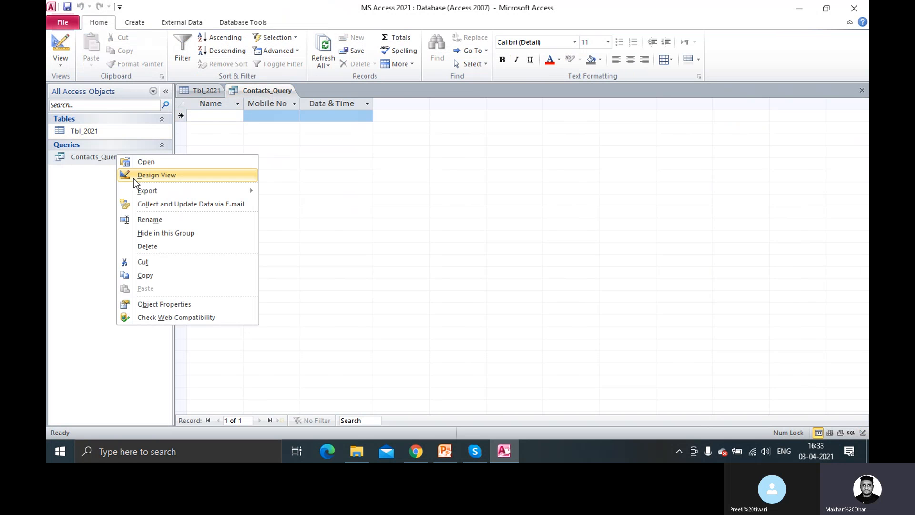
pyautogui.click(157, 176)
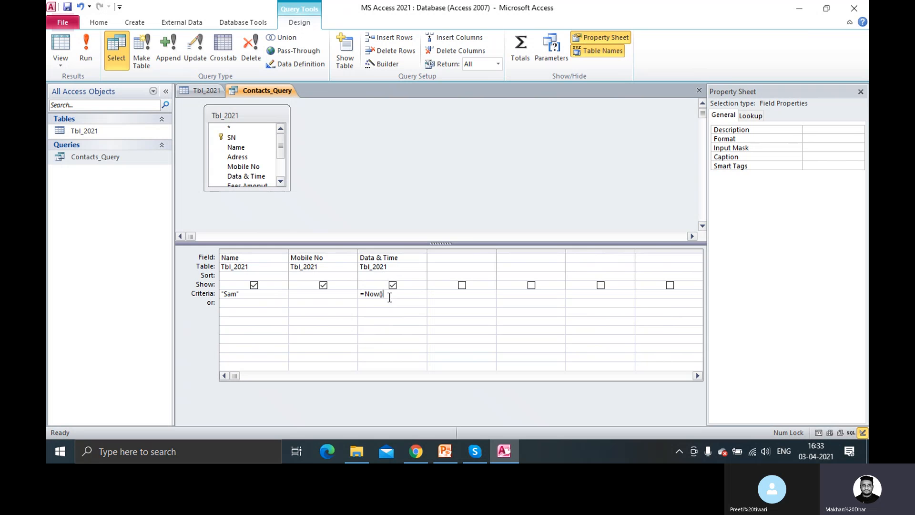
# Delete the =Now() criterion and open the Expression Builder for the Data & Time cell
pyautogui.moveTo(383, 294); pyautogui.dragTo(365, 294)
pyautogui.press('BackSpace')
pyautogui.press('BackSpace')
pyautogui.press('BackSpace')
pyautogui.rightClick(409, 298)
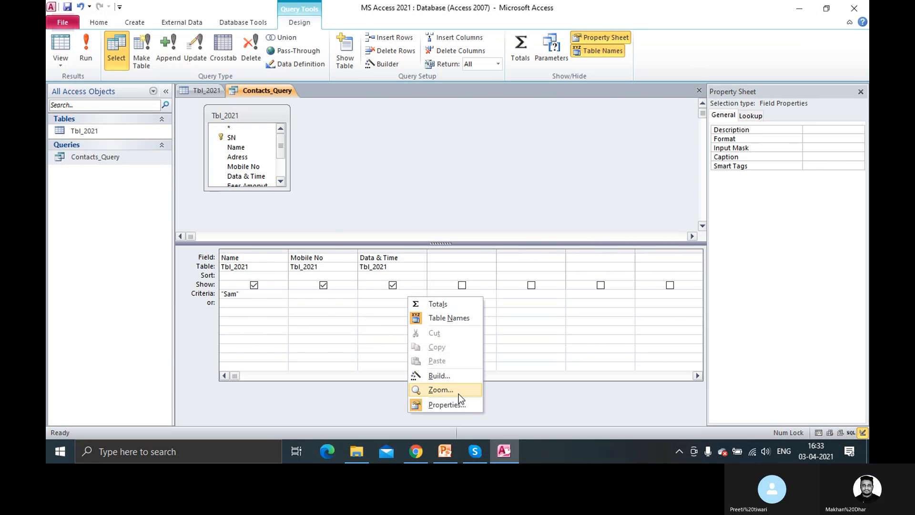
pyautogui.click(378, 293)
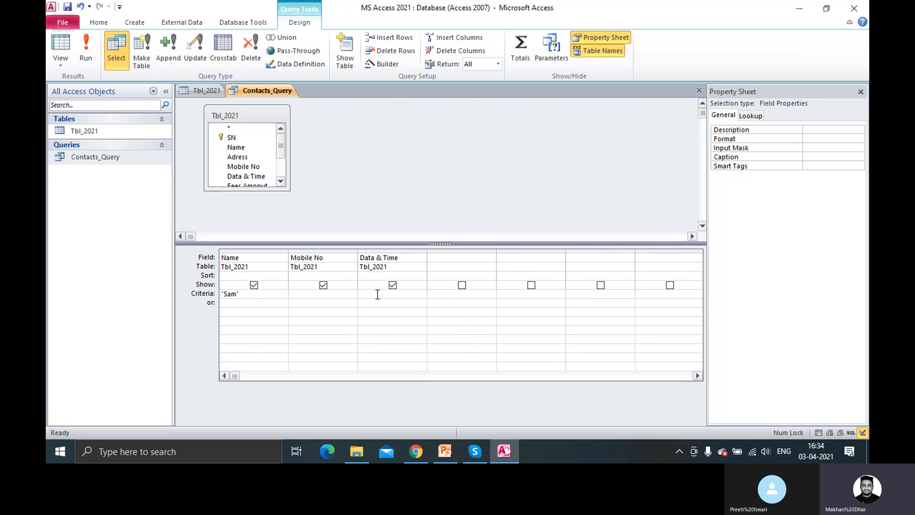
pyautogui.rightClick(377, 294)
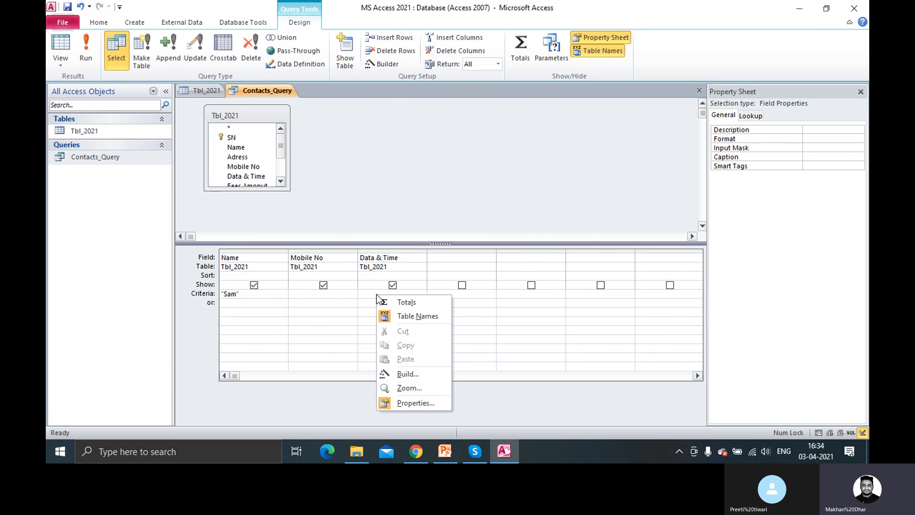
pyautogui.click(409, 375)
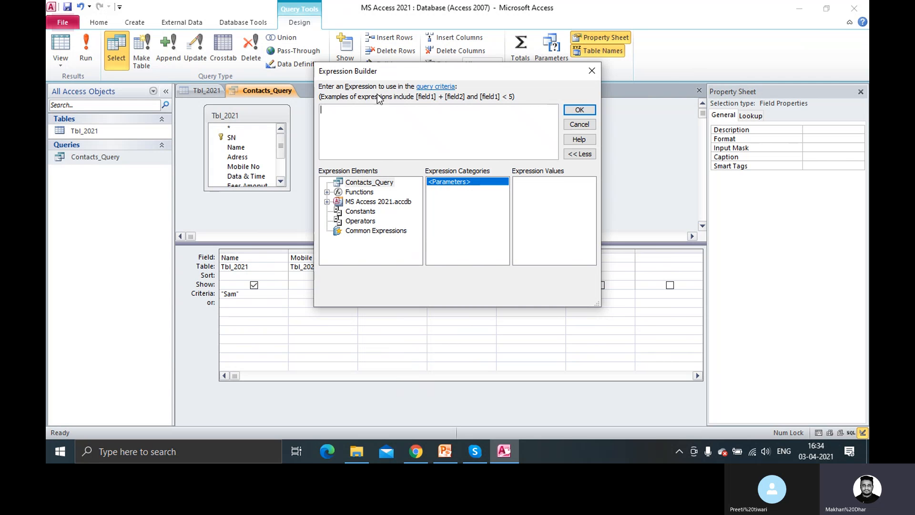
# List the Date/Time category of Built-In Functions in the Expression Builder
pyautogui.moveTo(381, 71); pyautogui.dragTo(340, 70)
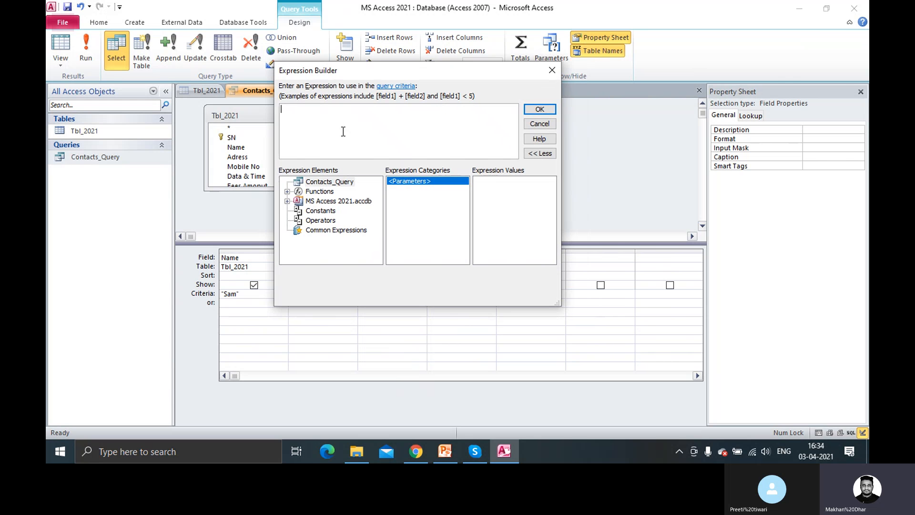
pyautogui.click(287, 191)
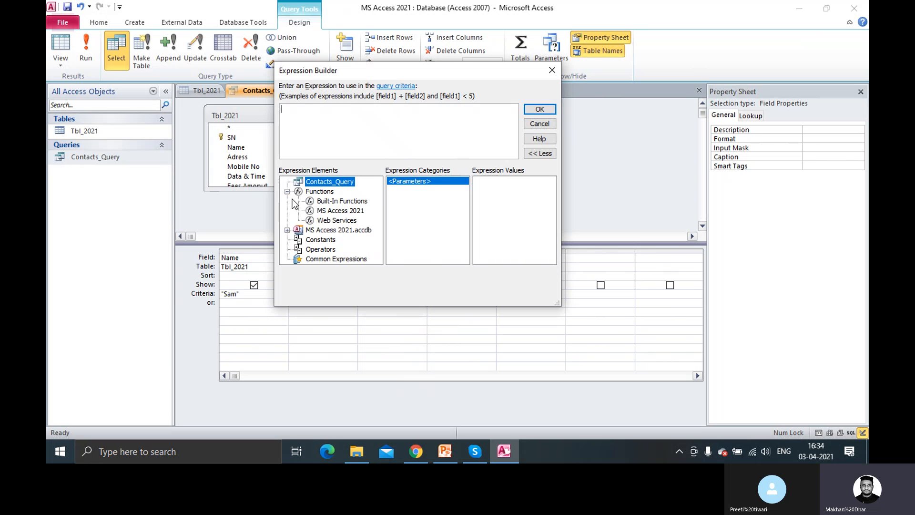
pyautogui.click(327, 204)
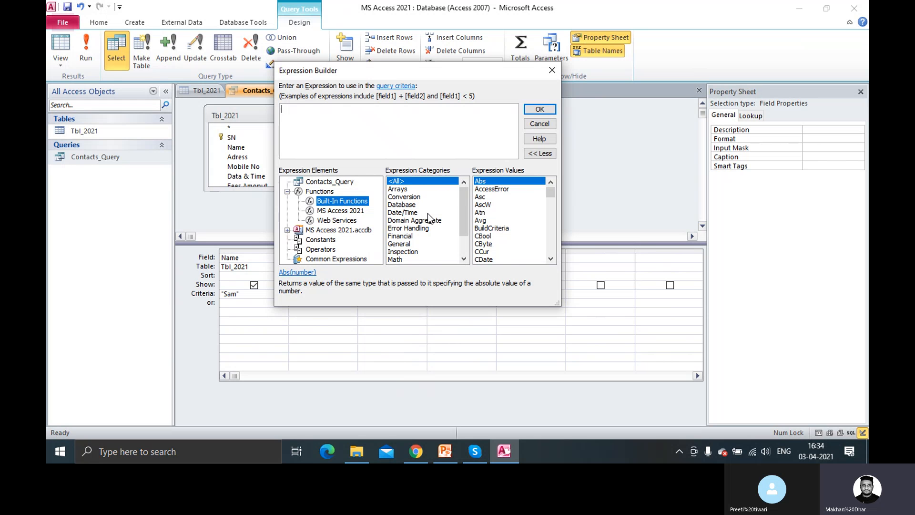
pyautogui.scroll(-2, 430, 219)
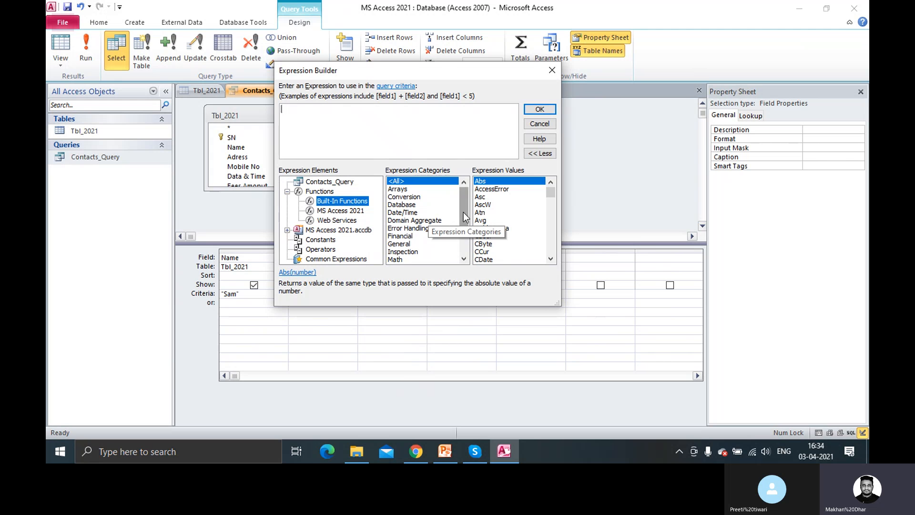
pyautogui.moveTo(465, 219)
pyautogui.mouseDown()
pyautogui.moveTo(466, 233)
pyautogui.moveTo(465, 202)
pyautogui.mouseUp()
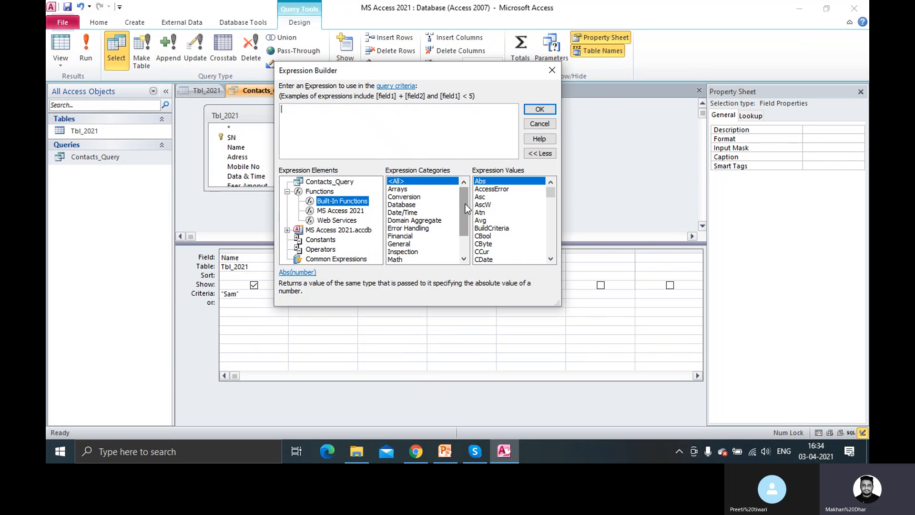
pyautogui.click(410, 214)
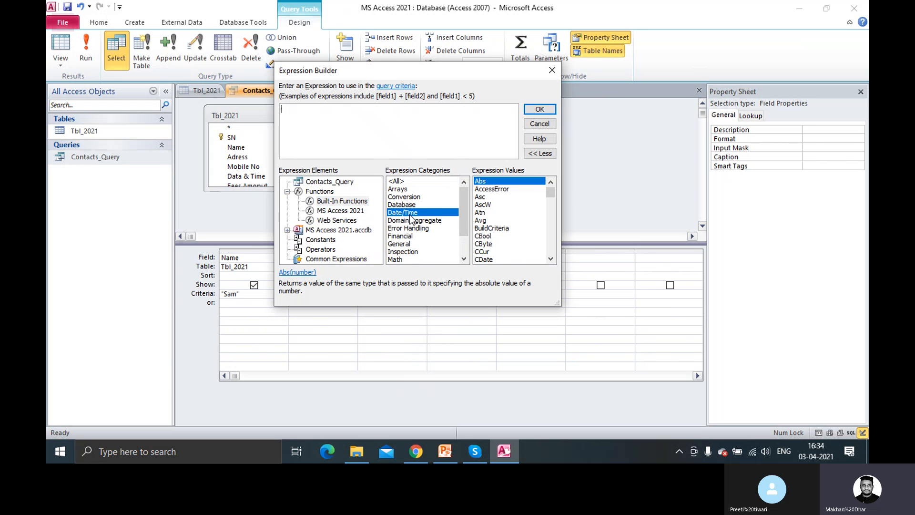
pyautogui.scroll(-4, 510, 217)
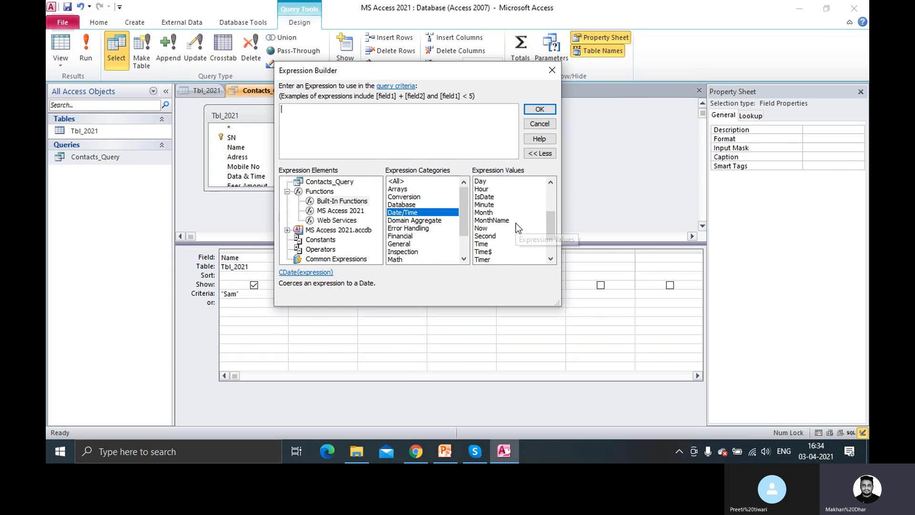
pyautogui.scroll(3, 515, 223)
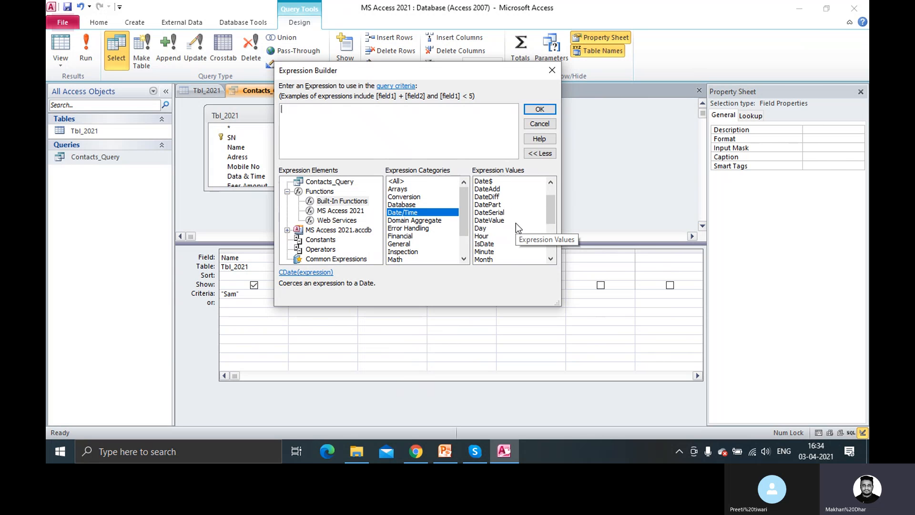
pyautogui.scroll(1, 516, 223)
pyautogui.scroll(-2, 516, 224)
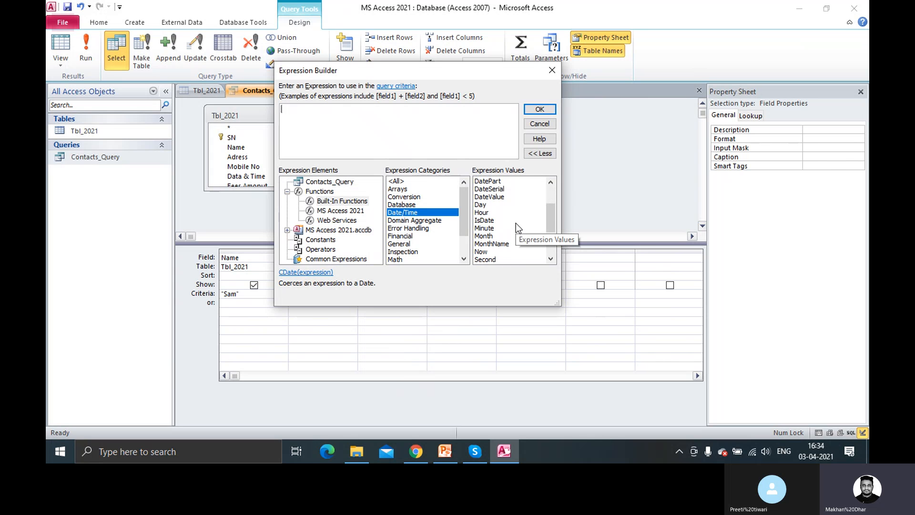
pyautogui.scroll(-1, 516, 223)
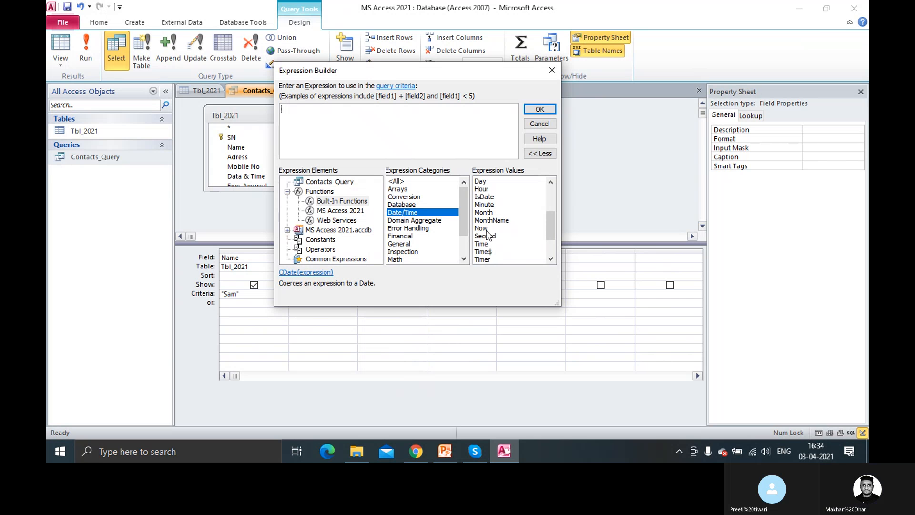
# Insert the Now function into the expression and apply it as the criterion
pyautogui.click(484, 229)
pyautogui.scroll(-1, 515, 241)
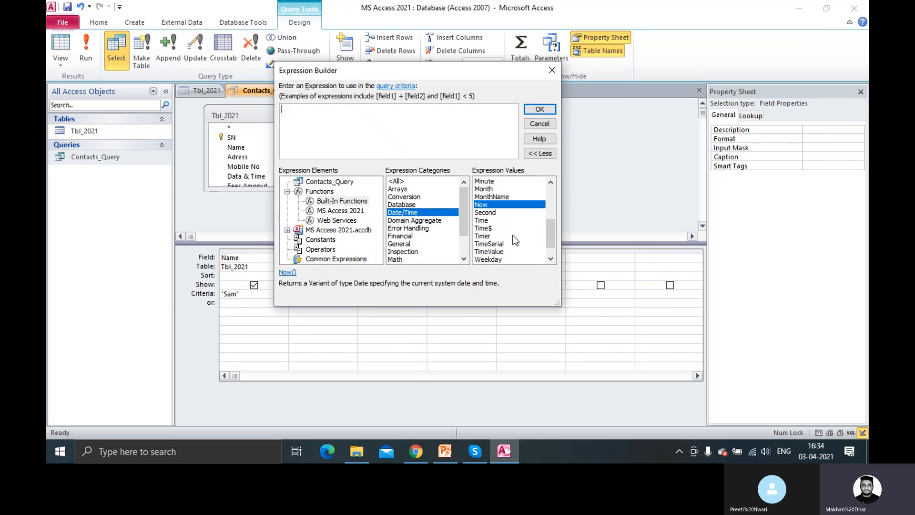
pyautogui.scroll(1, 515, 240)
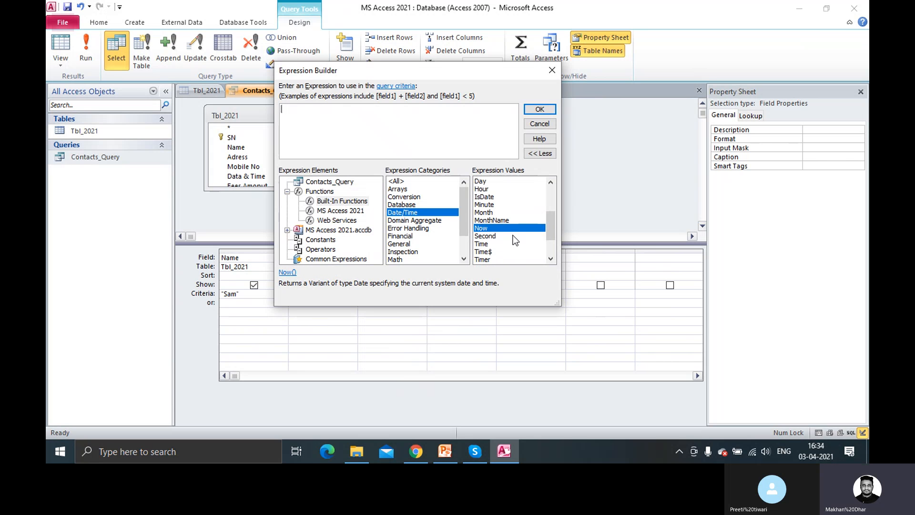
pyautogui.click(496, 213)
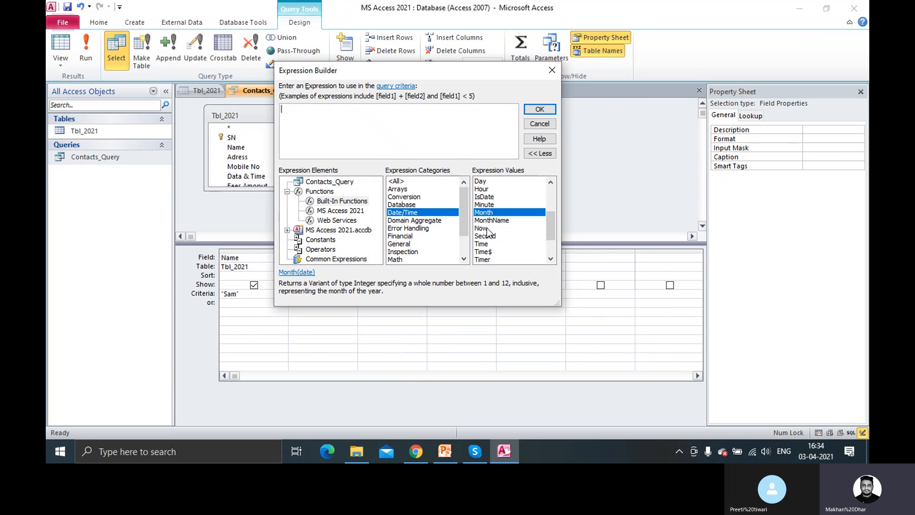
pyautogui.click(492, 229)
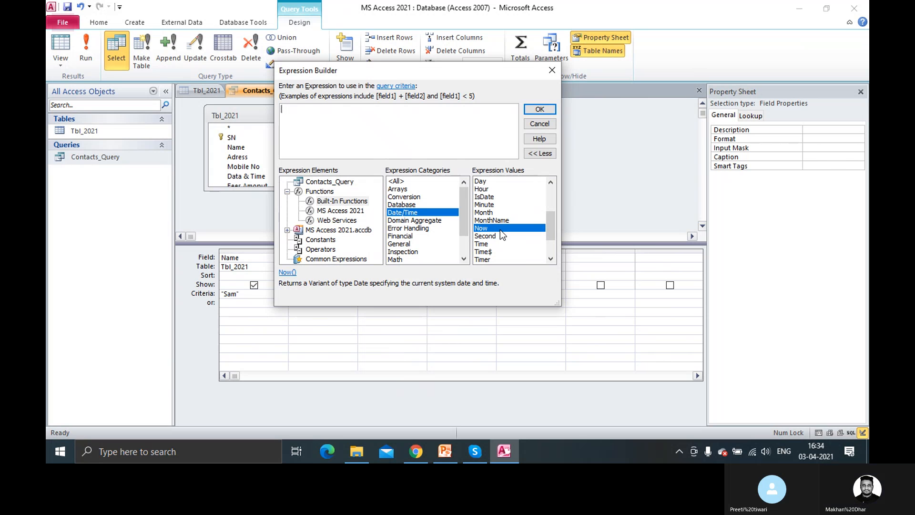
pyautogui.doubleClick(499, 230)
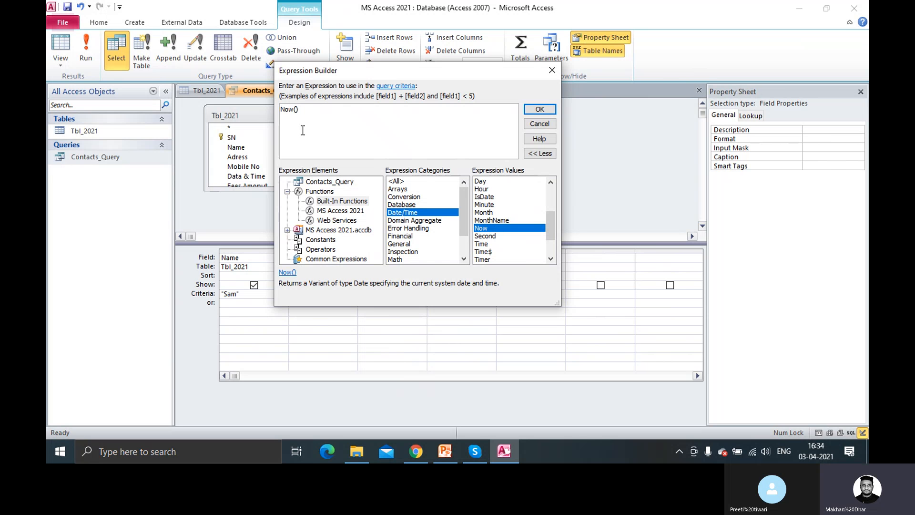
pyautogui.click(533, 110)
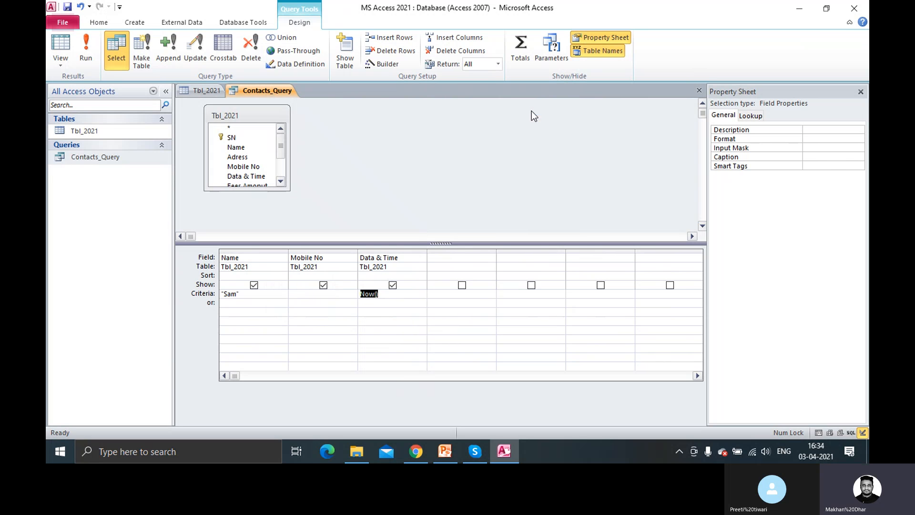
pyautogui.click(67, 8)
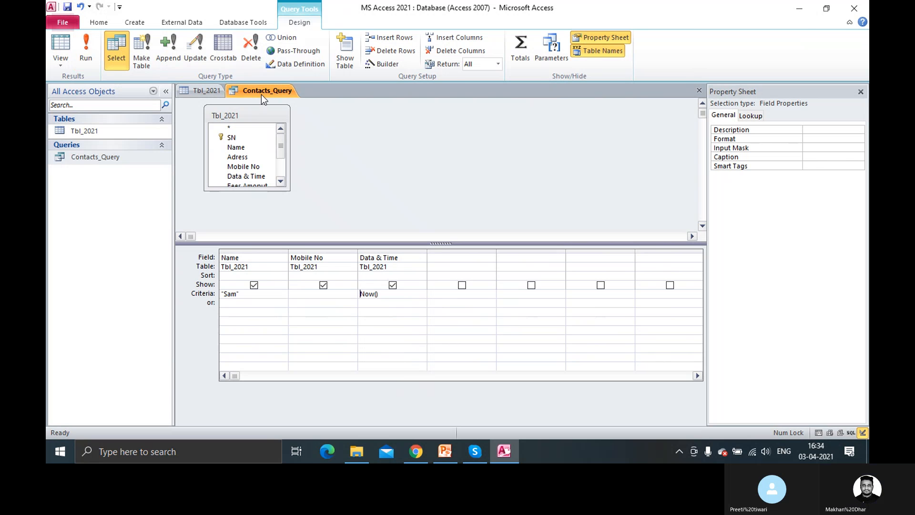
pyautogui.click(82, 47)
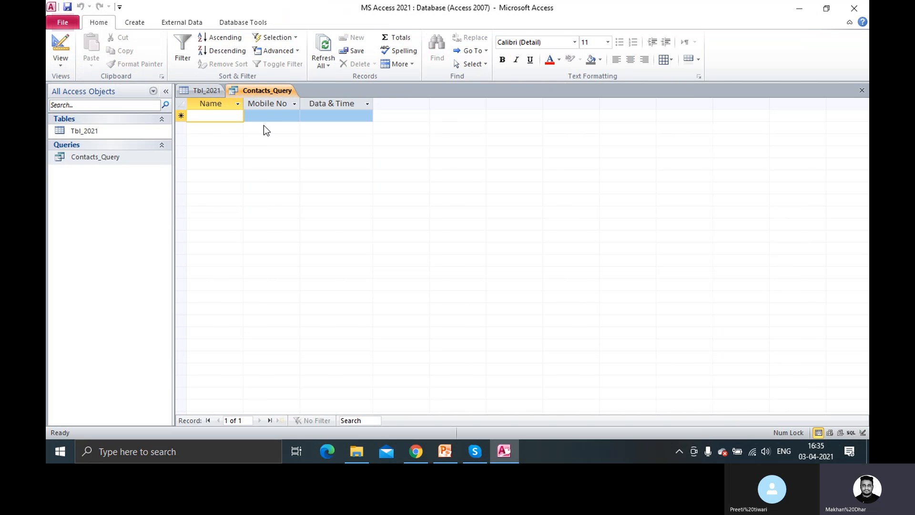
pyautogui.rightClick(268, 92)
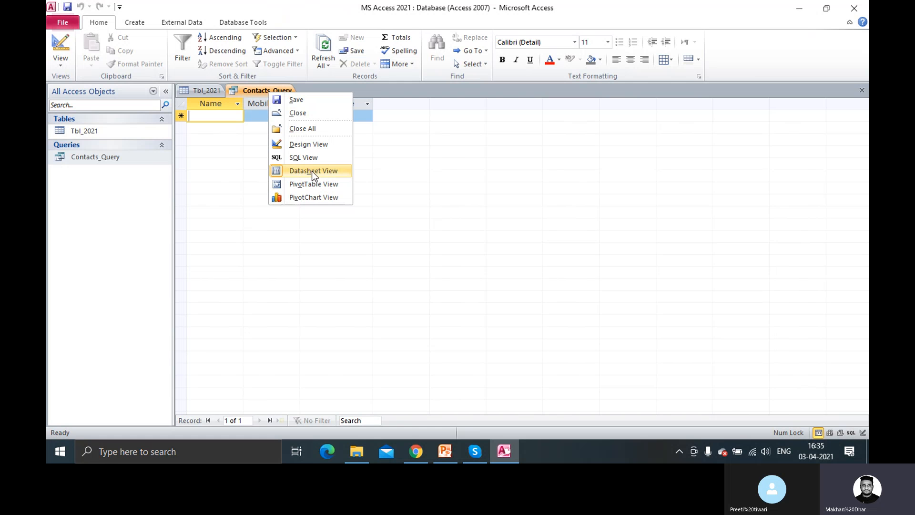
pyautogui.click(313, 148)
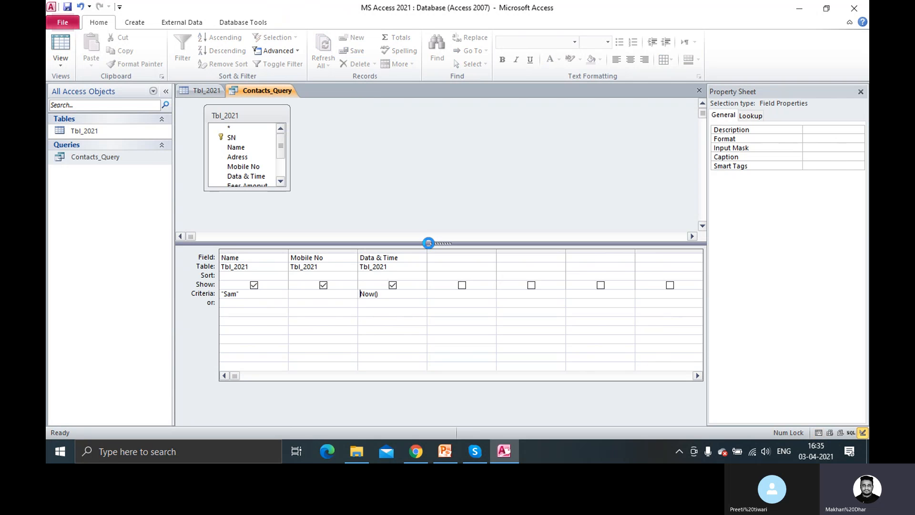
pyautogui.rightClick(409, 296)
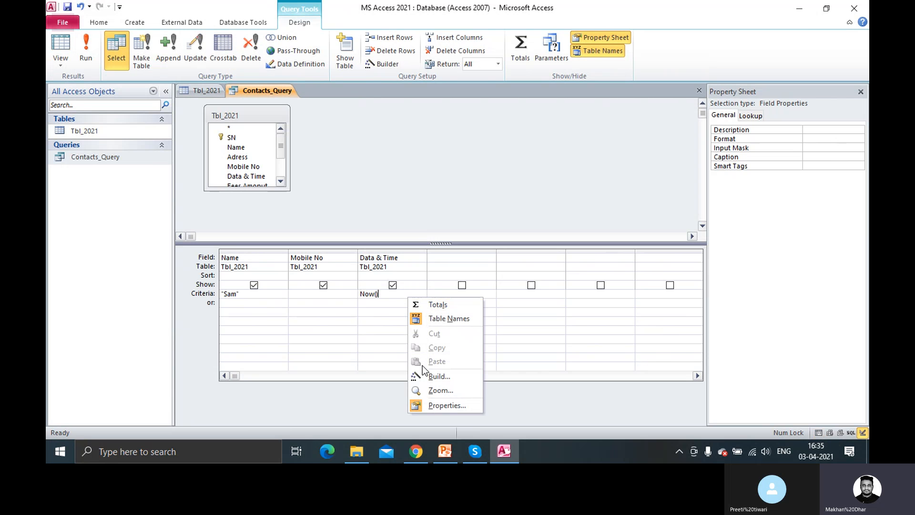
pyautogui.click(446, 379)
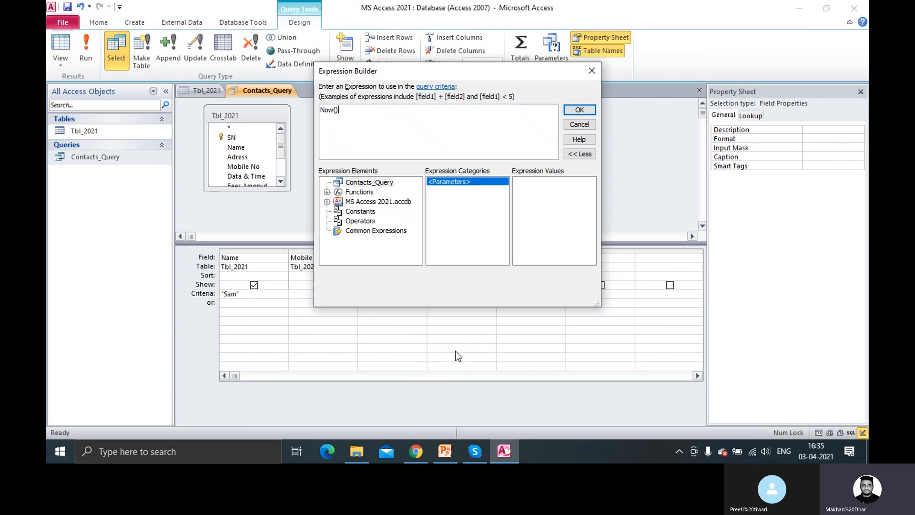
pyautogui.click(327, 193)
pyautogui.click(379, 222)
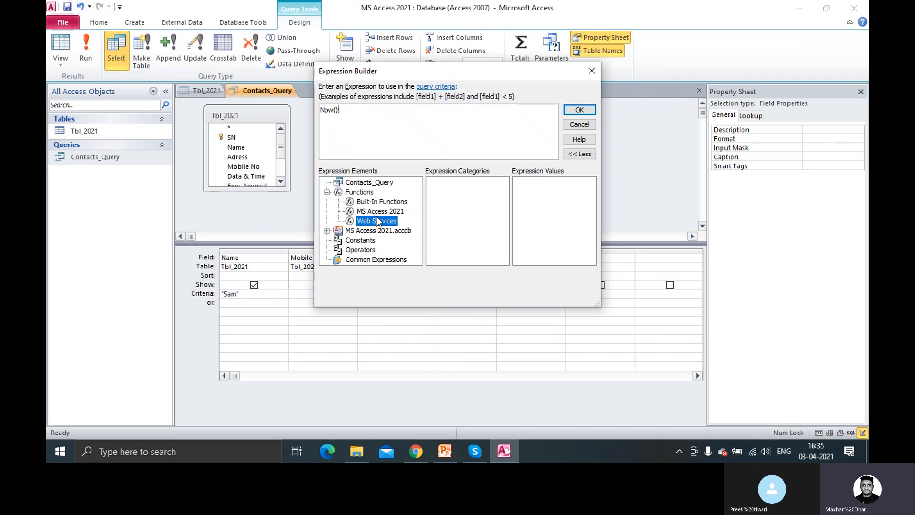
pyautogui.click(378, 215)
pyautogui.click(380, 202)
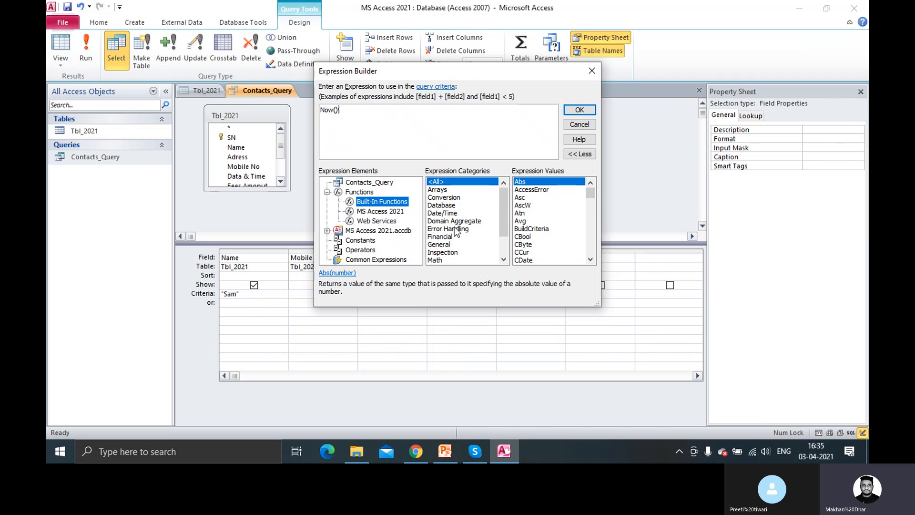
pyautogui.click(445, 213)
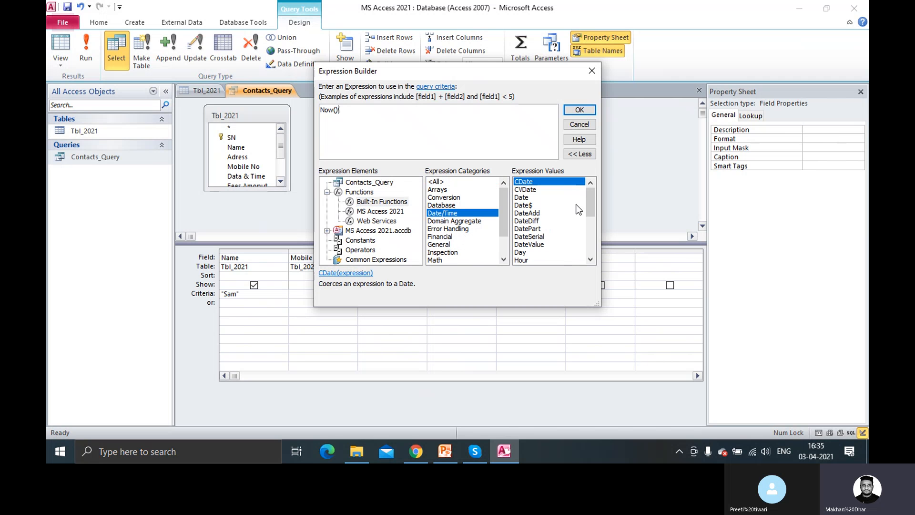
pyautogui.click(536, 197)
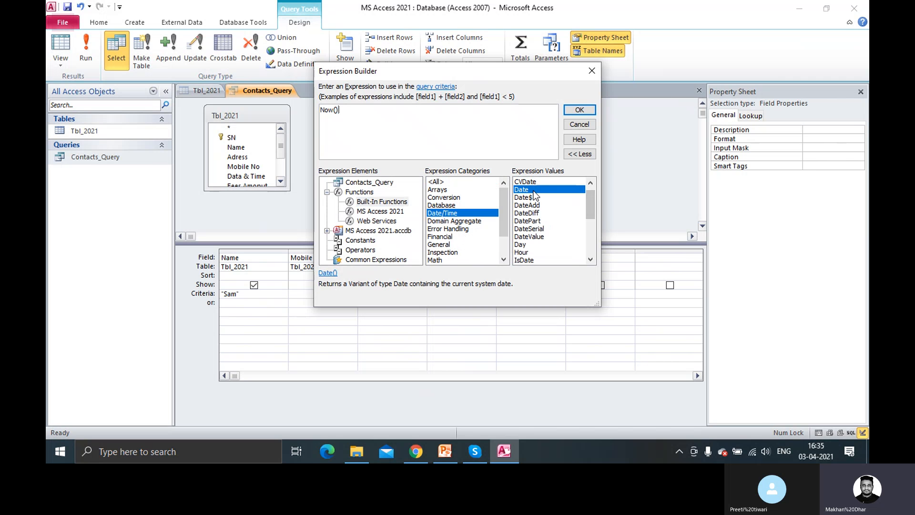
pyautogui.scroll(-1, 550, 211)
pyautogui.scroll(-1, 550, 210)
pyautogui.click(539, 221)
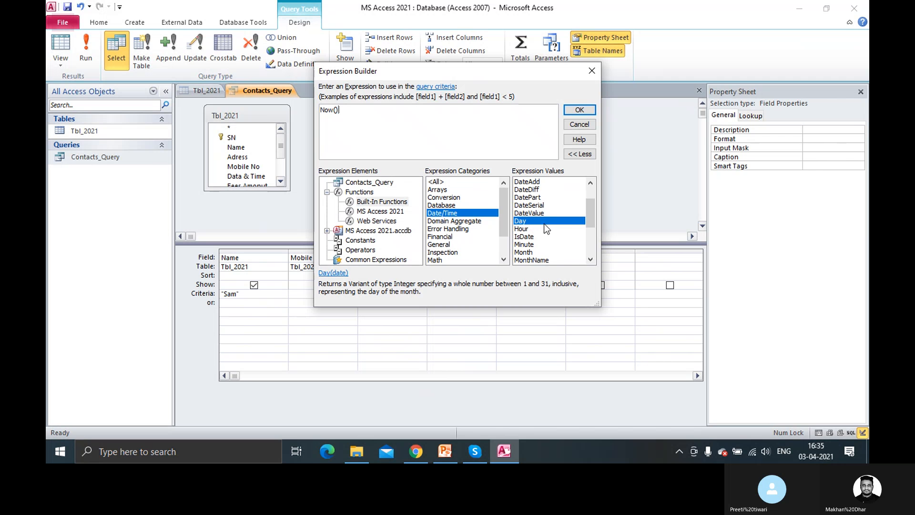
pyautogui.scroll(-6, 550, 232)
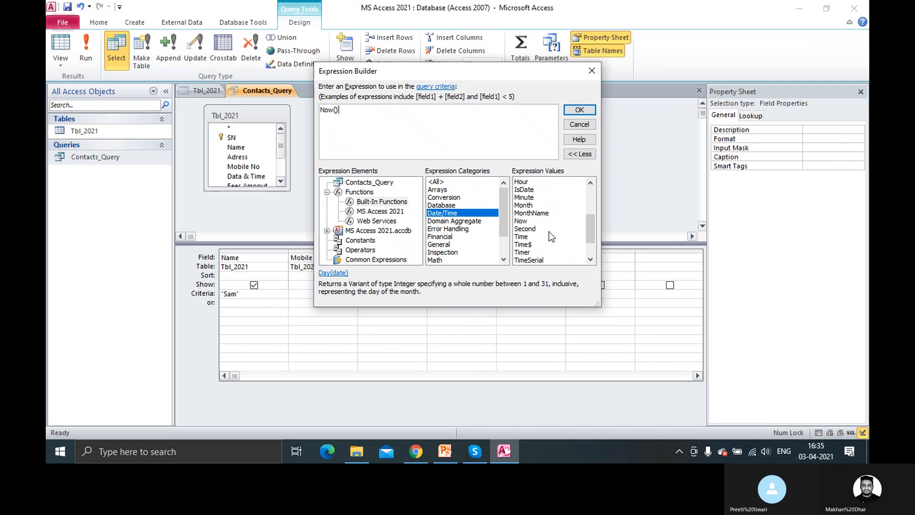
pyautogui.scroll(-1, 549, 232)
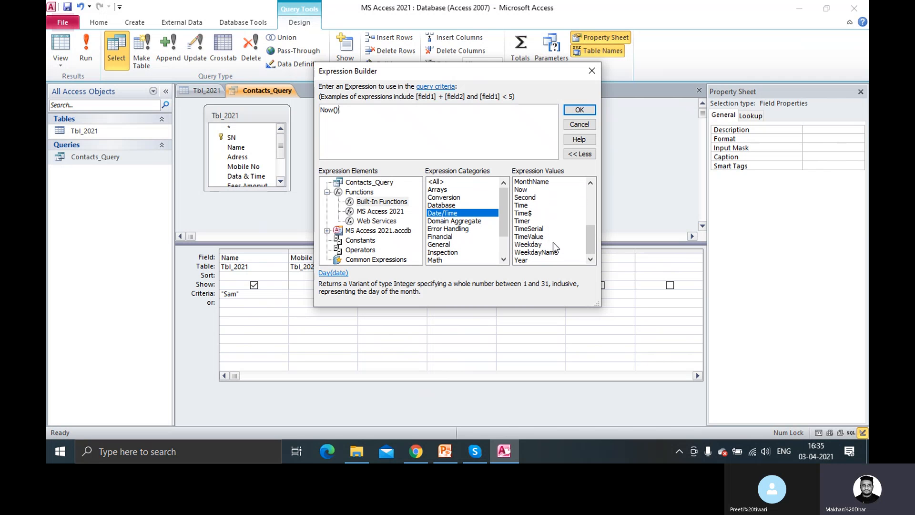
pyautogui.click(532, 261)
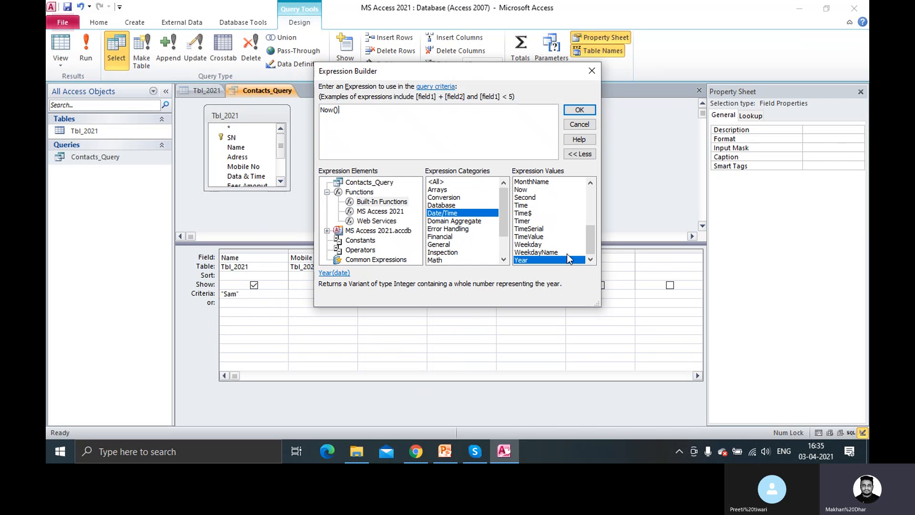
pyautogui.click(579, 109)
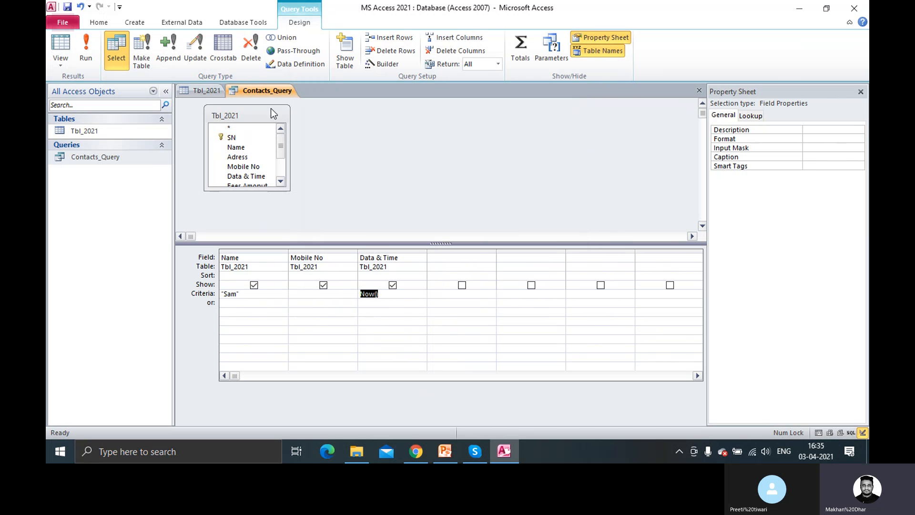
# Save and run Contacts_Query, then close it
pyautogui.click(67, 7)
pyautogui.click(85, 53)
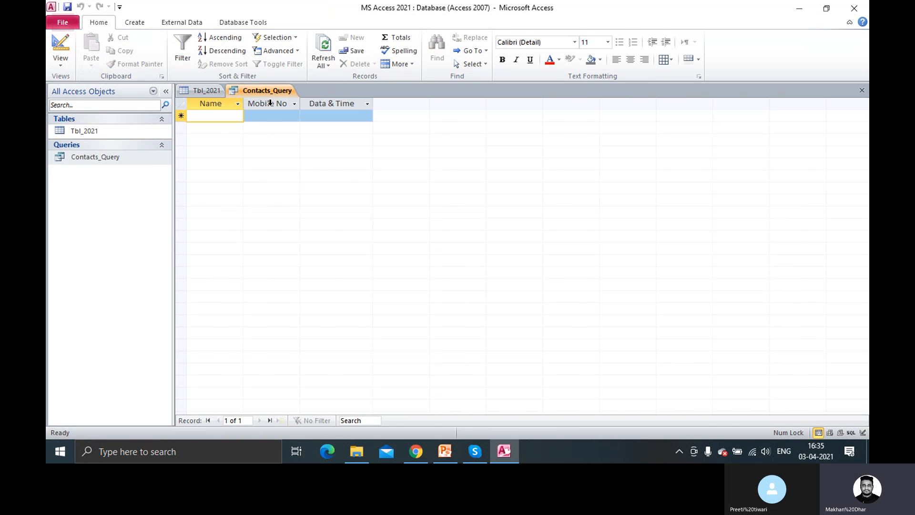
pyautogui.rightClick(271, 92)
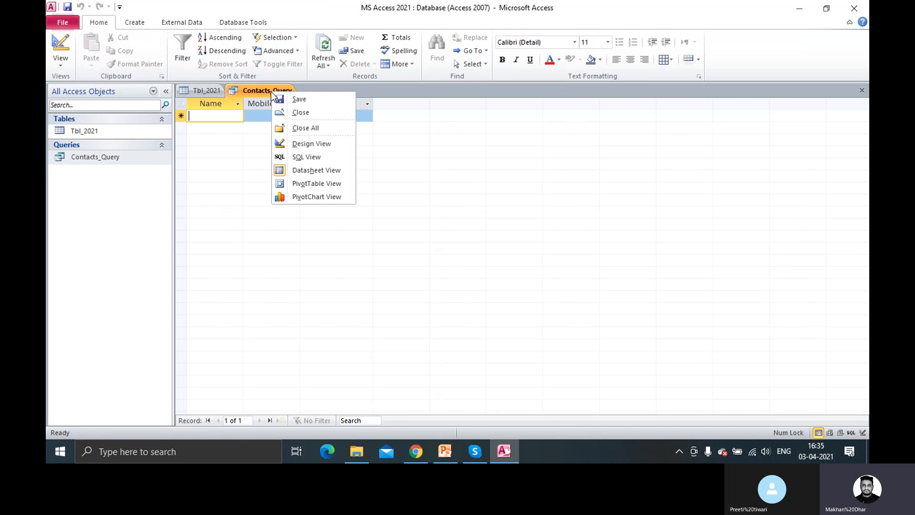
pyautogui.click(292, 113)
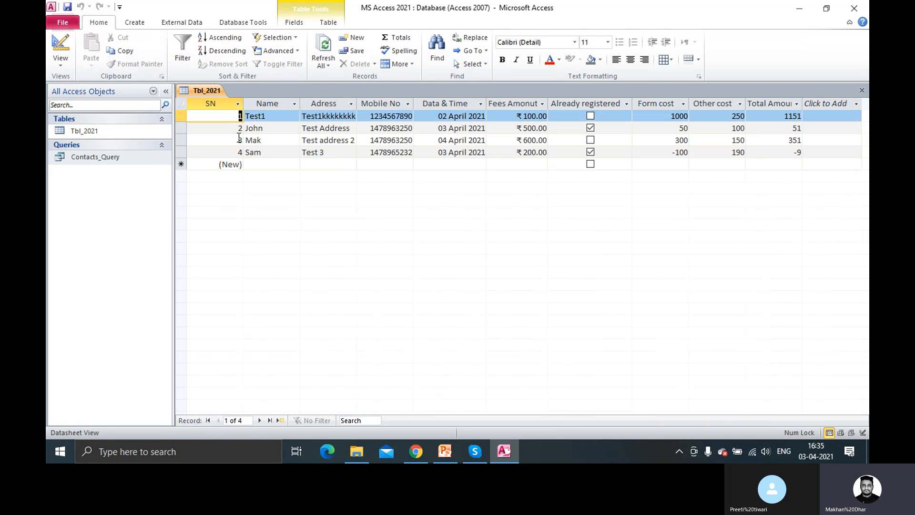
# Check the 04 April 2021 date in Tbl_2021, then close the table
pyautogui.click(400, 141)
pyautogui.press('Tab')
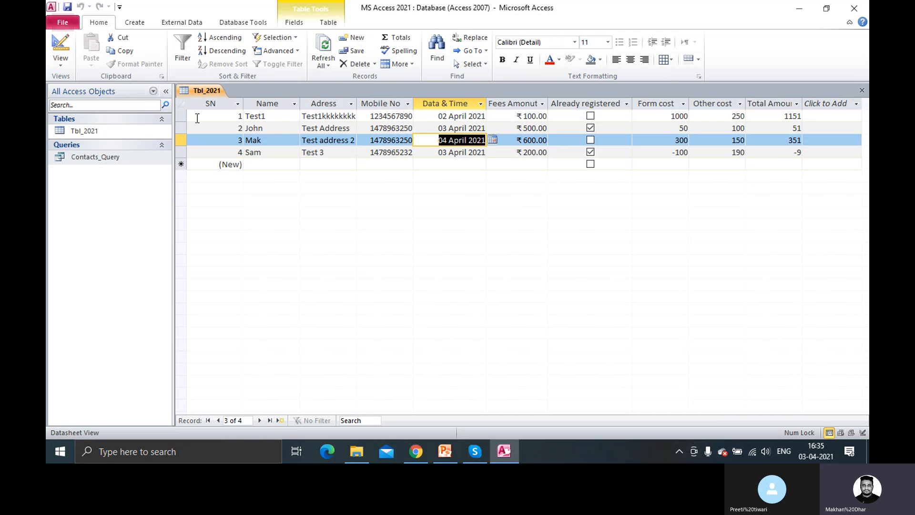
pyautogui.rightClick(209, 90)
pyautogui.click(236, 113)
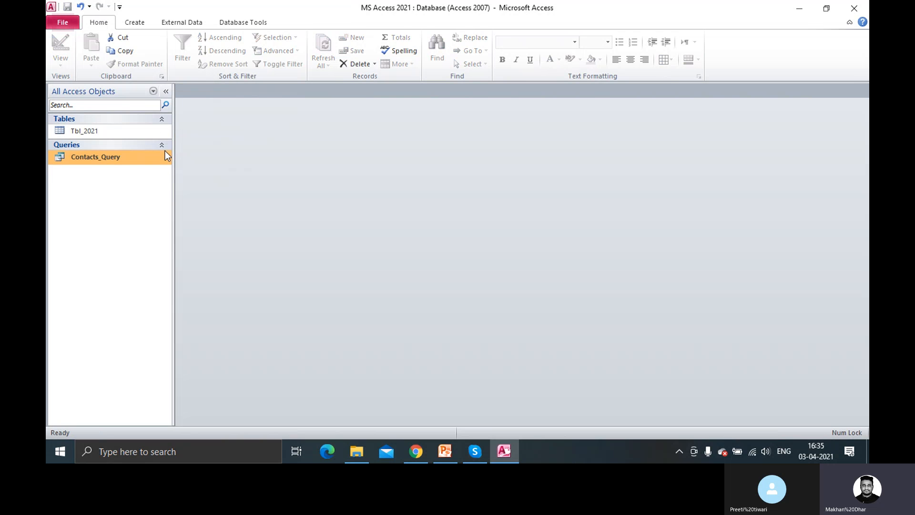
# Create a blank table, switch it to Design view, and save it as Tbl2
pyautogui.click(135, 22)
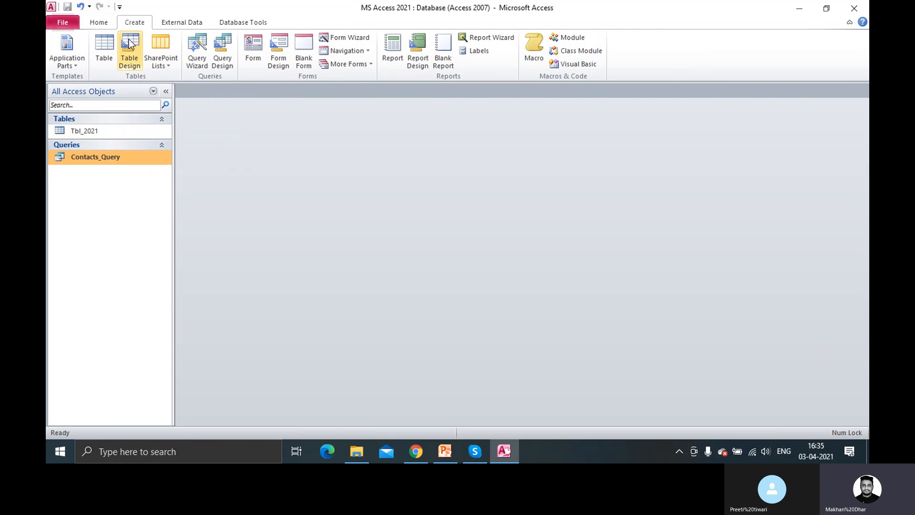
pyautogui.click(106, 53)
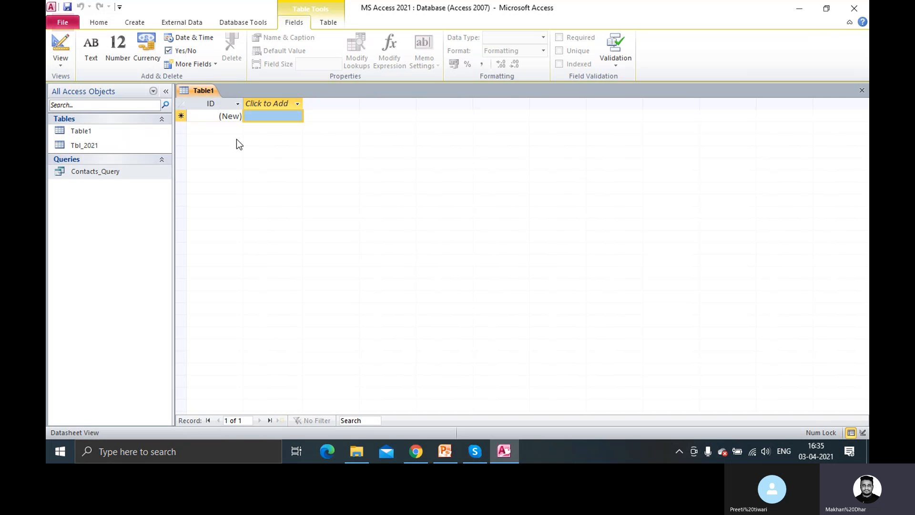
pyautogui.rightClick(201, 88)
pyautogui.click(245, 139)
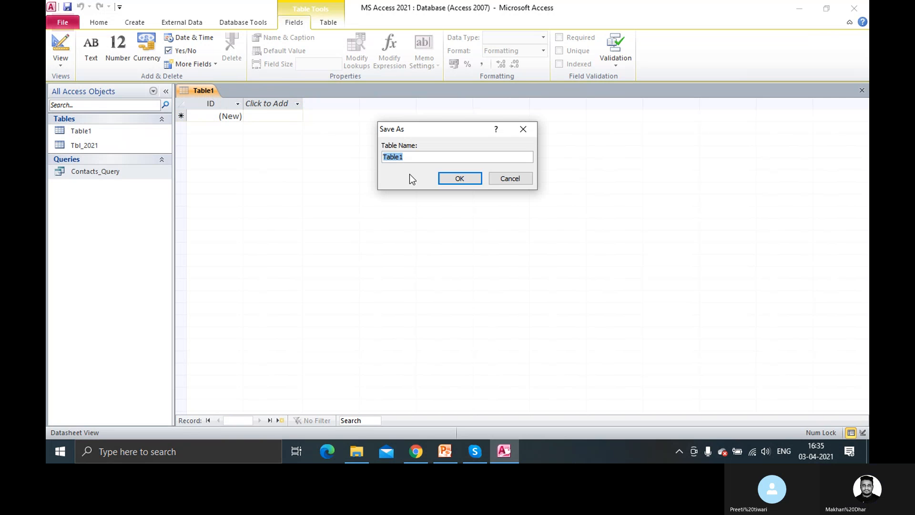
pyautogui.click(416, 158)
pyautogui.press('BackSpace')
pyautogui.press('BackSpace')
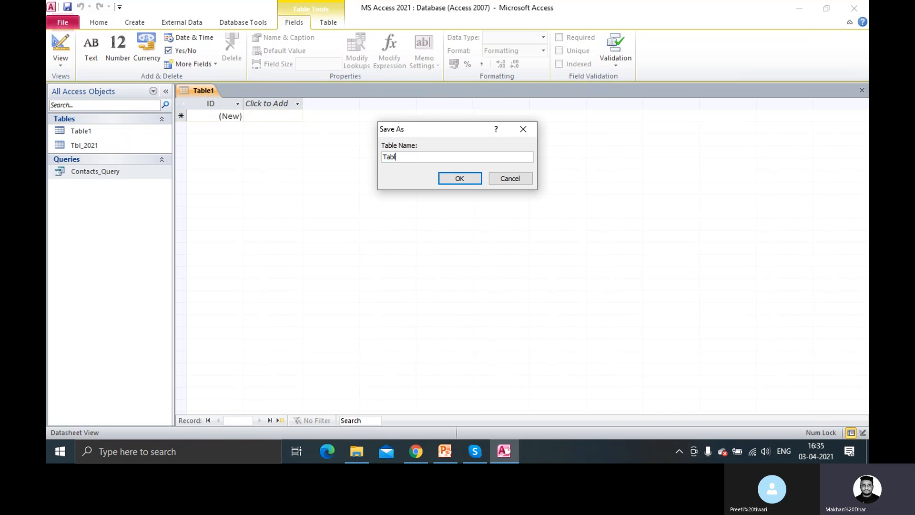
pyautogui.press('BackSpace')
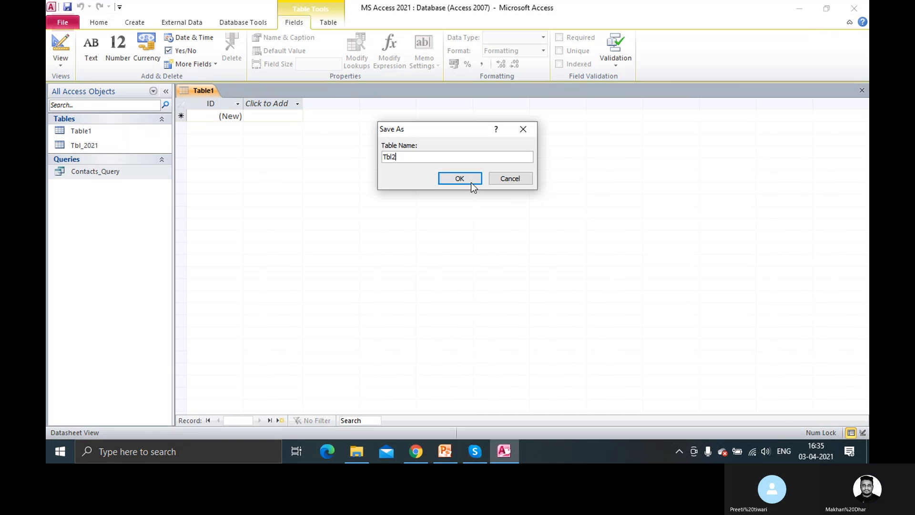
pyautogui.click(460, 179)
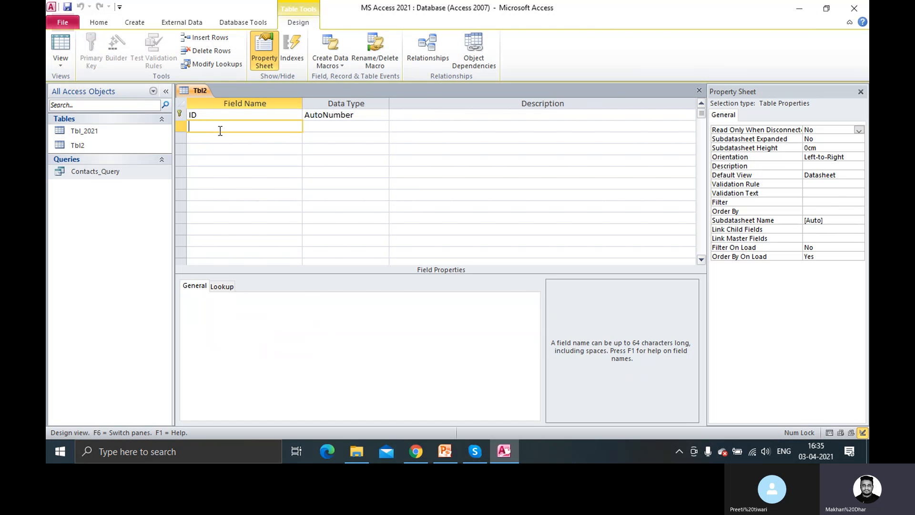
# Add a Name field and a Date field of type Date/Time, keeping the reserved names
pyautogui.write('Name')
pyautogui.press('Tab')
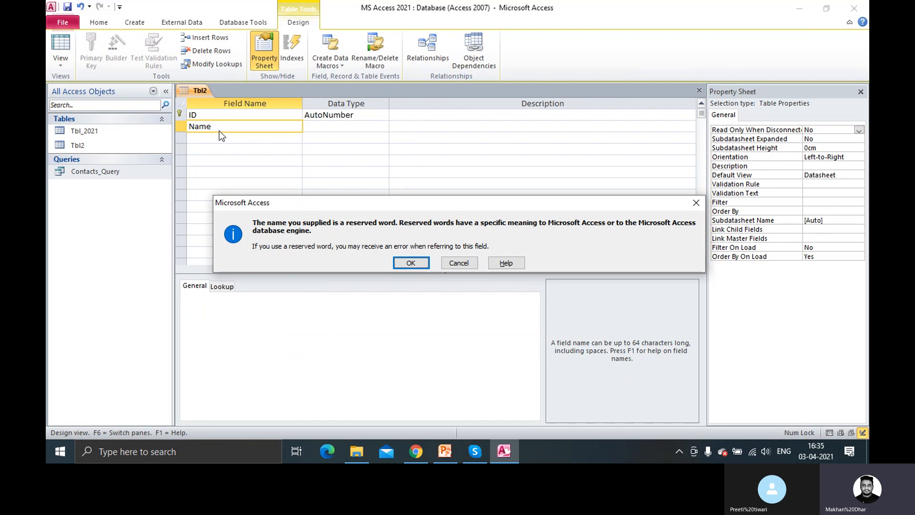
pyautogui.click(404, 266)
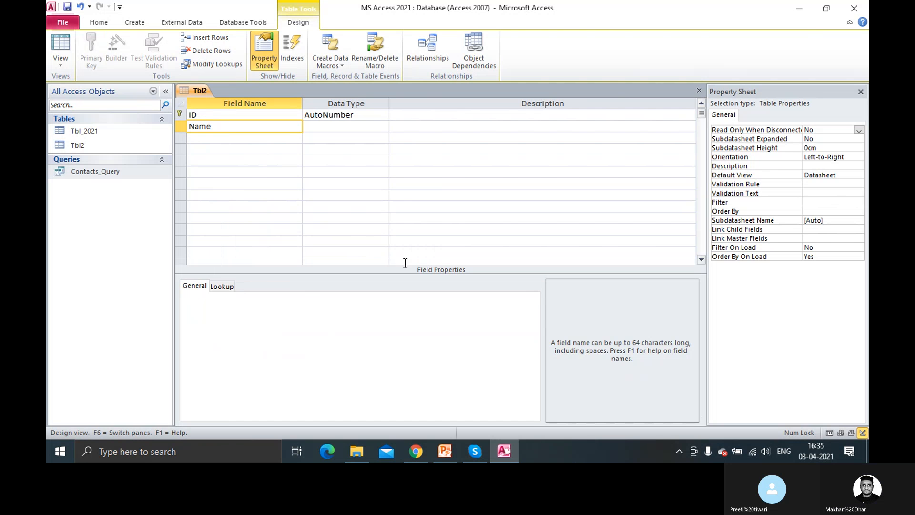
pyautogui.click(226, 140)
pyautogui.write('Date')
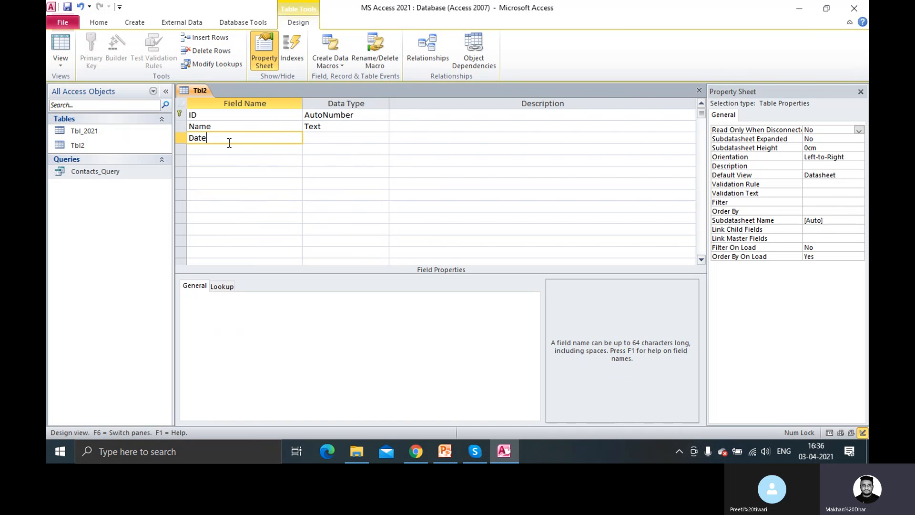
pyautogui.press('Tab')
pyautogui.click(459, 262)
pyautogui.click(372, 138)
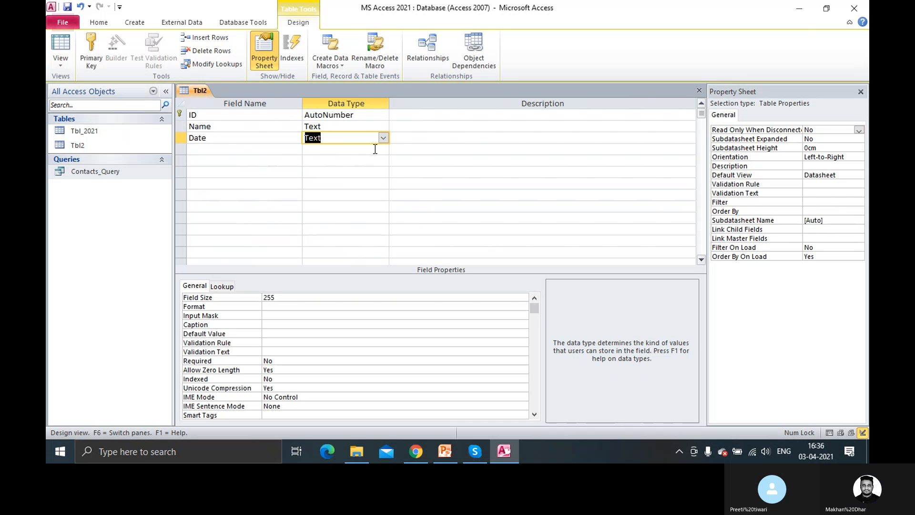
pyautogui.click(383, 138)
pyautogui.click(361, 184)
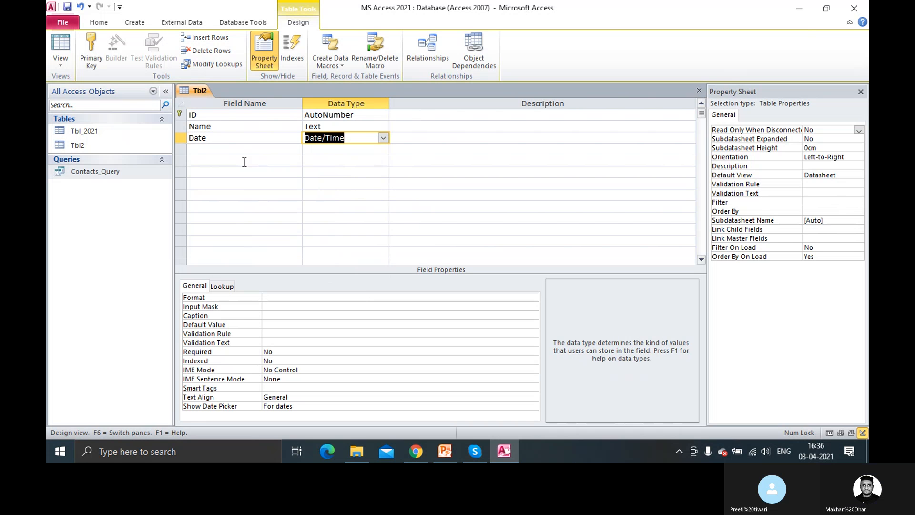
# Add an Amount field of Currency type, then close the Tbl2 design
pyautogui.click(207, 149)
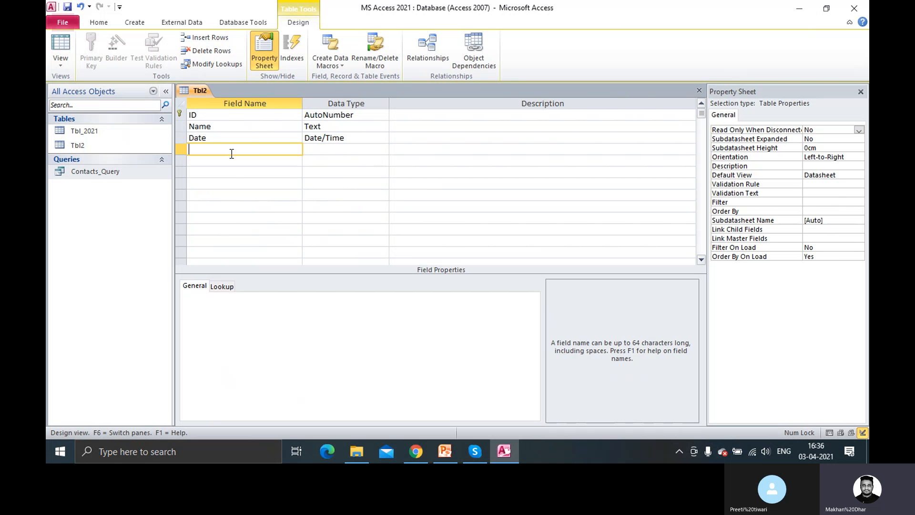
pyautogui.write('Amount')
pyautogui.press('Tab')
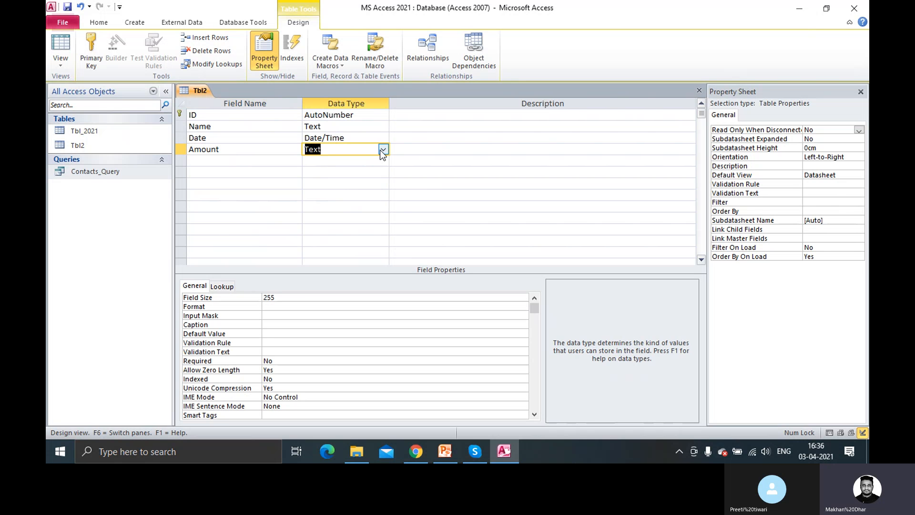
pyautogui.click(382, 150)
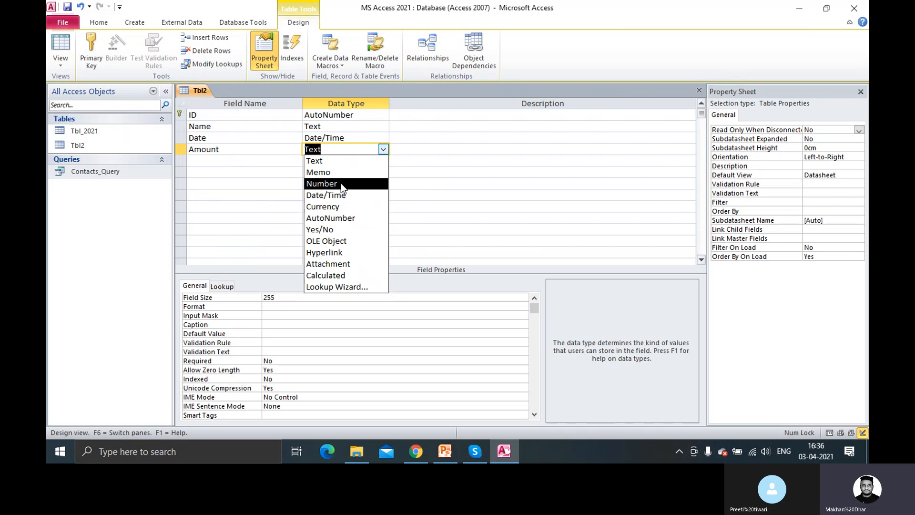
pyautogui.click(237, 149)
pyautogui.click(352, 149)
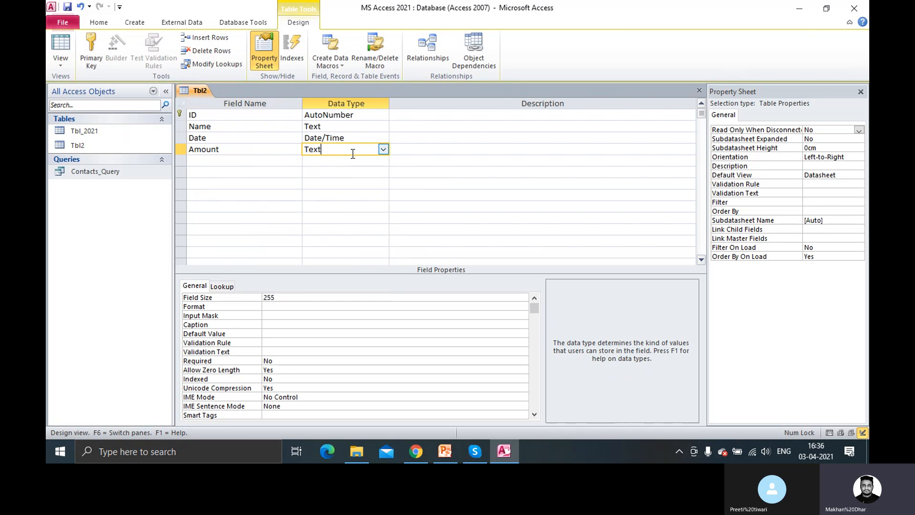
pyautogui.click(385, 149)
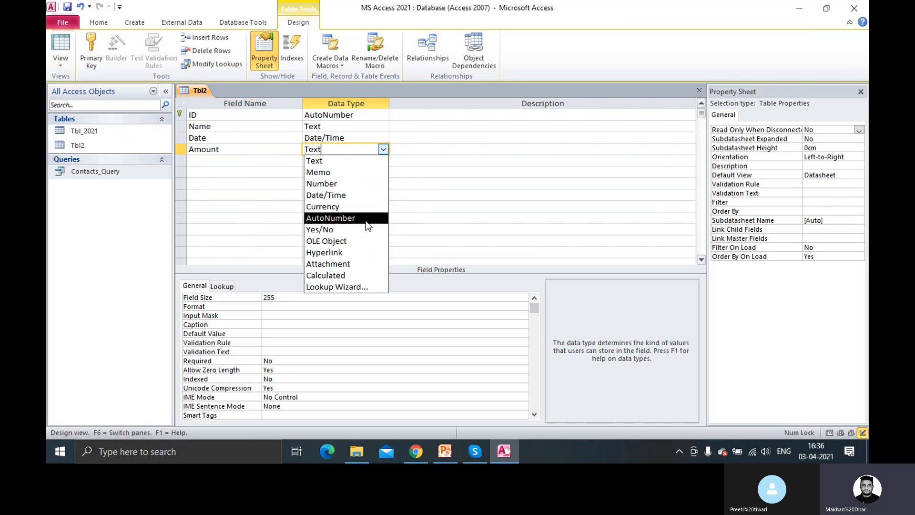
pyautogui.click(347, 205)
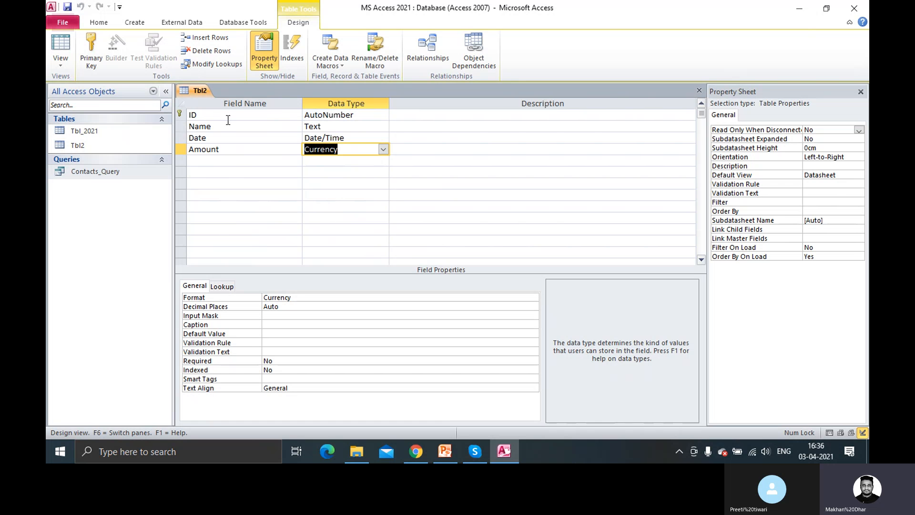
pyautogui.rightClick(199, 93)
pyautogui.click(193, 96)
pyautogui.rightClick(193, 95)
pyautogui.click(232, 116)
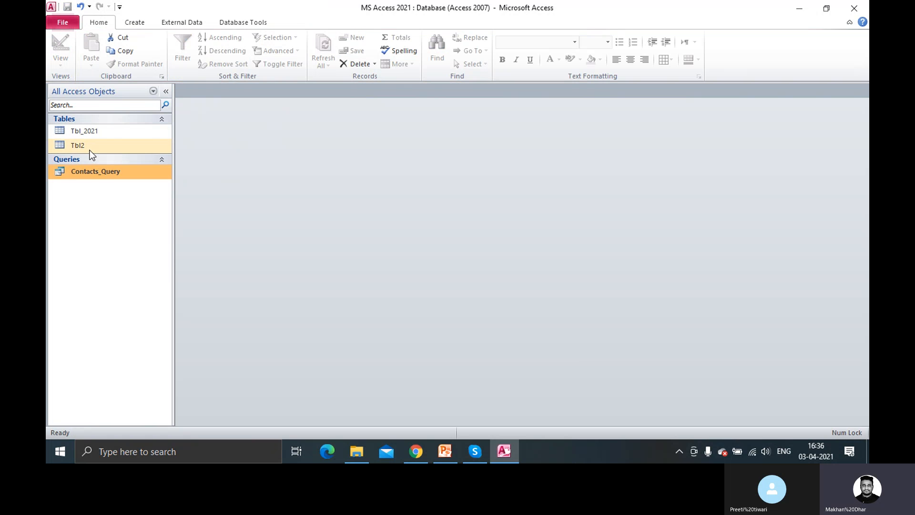
# Open Tbl2 and enter a first record with a name, today's date and amount 1,250
pyautogui.doubleClick(90, 149)
pyautogui.click(280, 115)
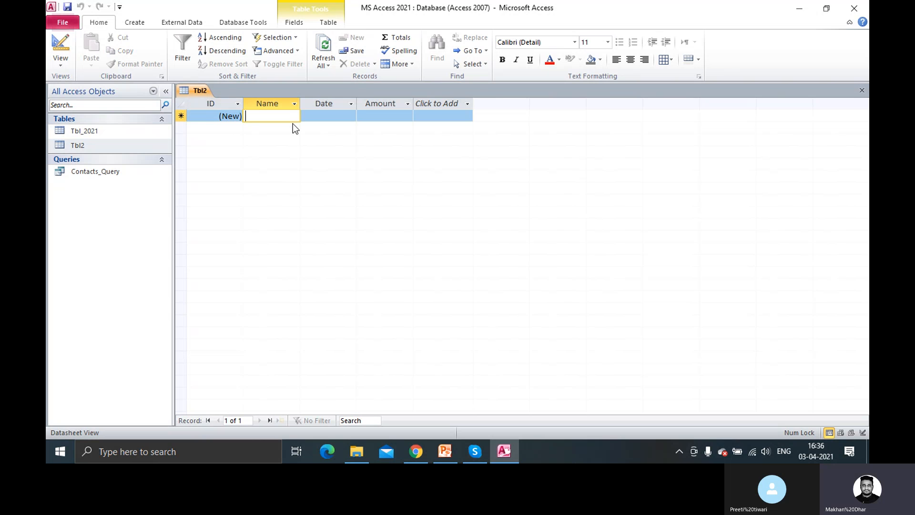
pyautogui.write('Sam')
pyautogui.press('Tab')
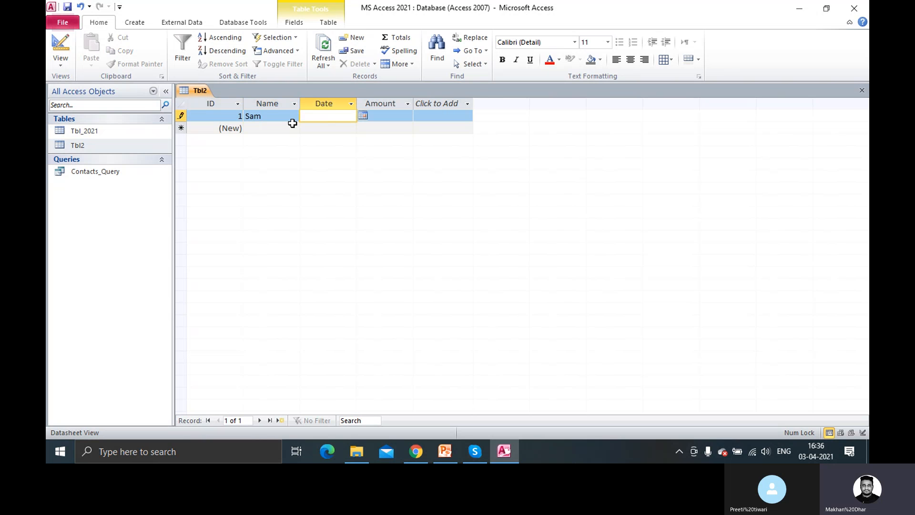
pyautogui.click(363, 116)
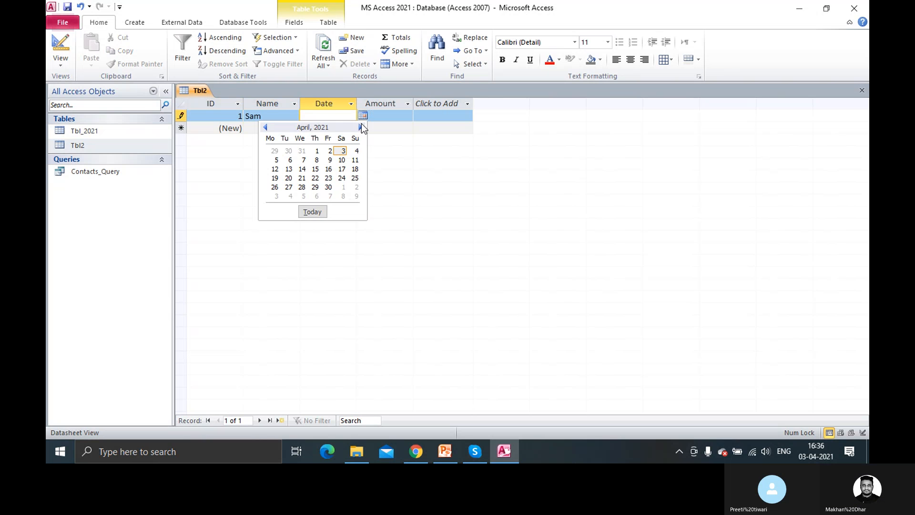
pyautogui.click(312, 212)
pyautogui.click(401, 119)
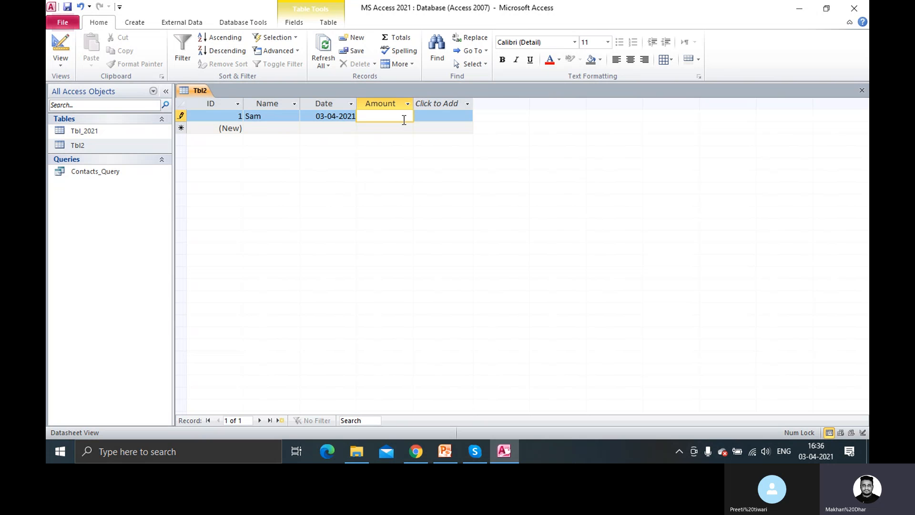
pyautogui.write('1,250')
pyautogui.press('Tab')
pyautogui.press('Tab')
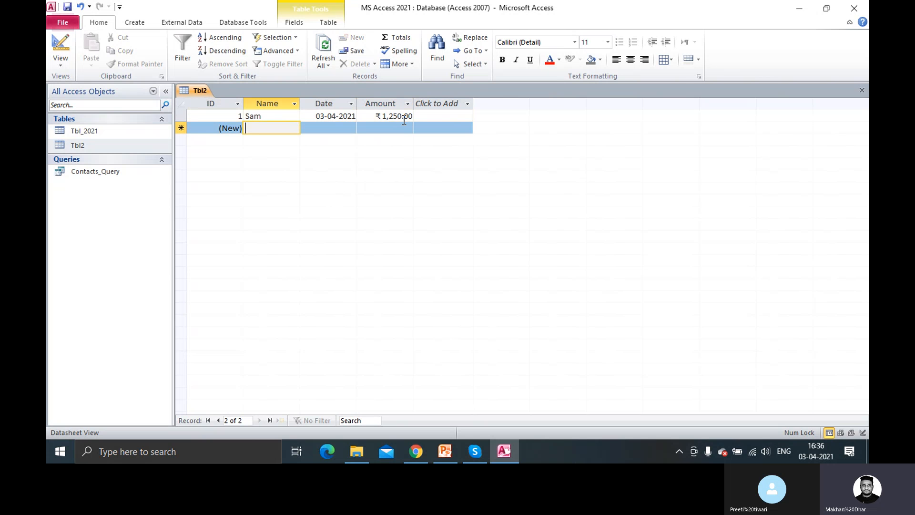
# Add a second record dated 02-04-2021 with amount 1000, then close Tbl2
pyautogui.write('John')
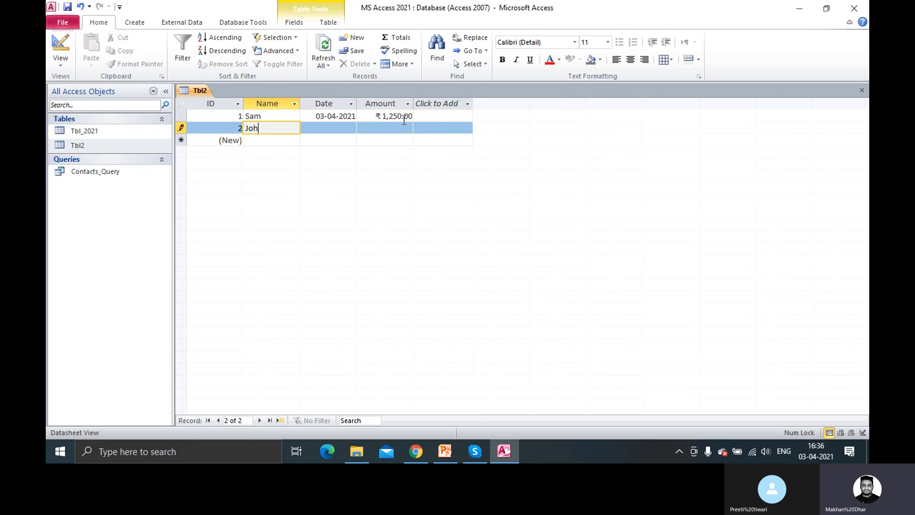
pyautogui.press('Tab')
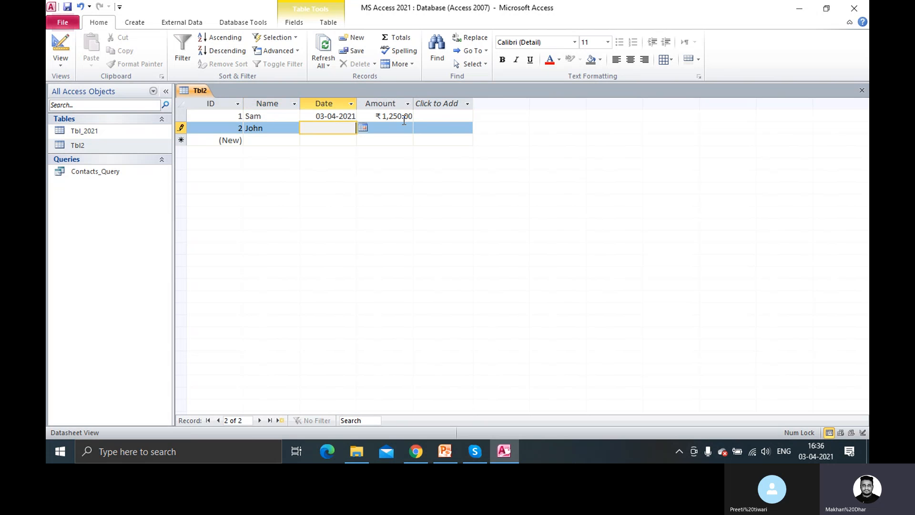
pyautogui.click(363, 128)
pyautogui.click(327, 164)
pyautogui.press('Tab')
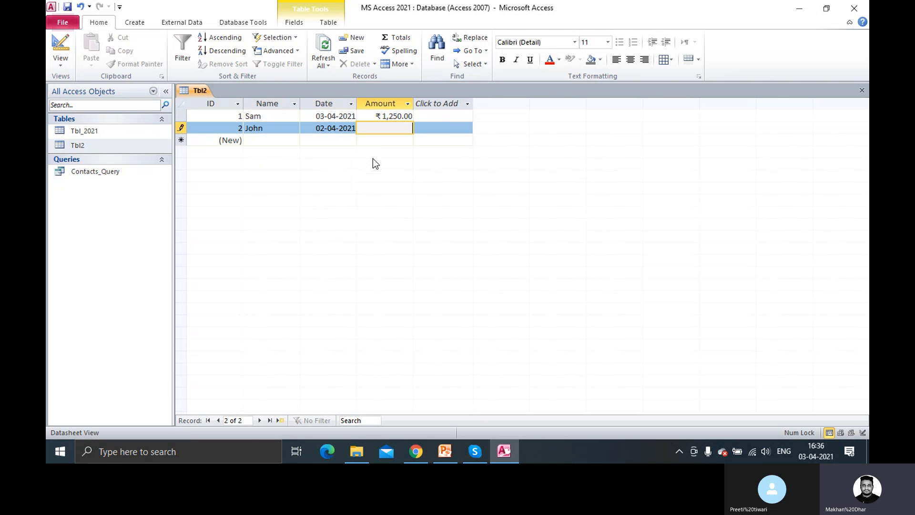
pyautogui.write('1000')
pyautogui.press('Tab')
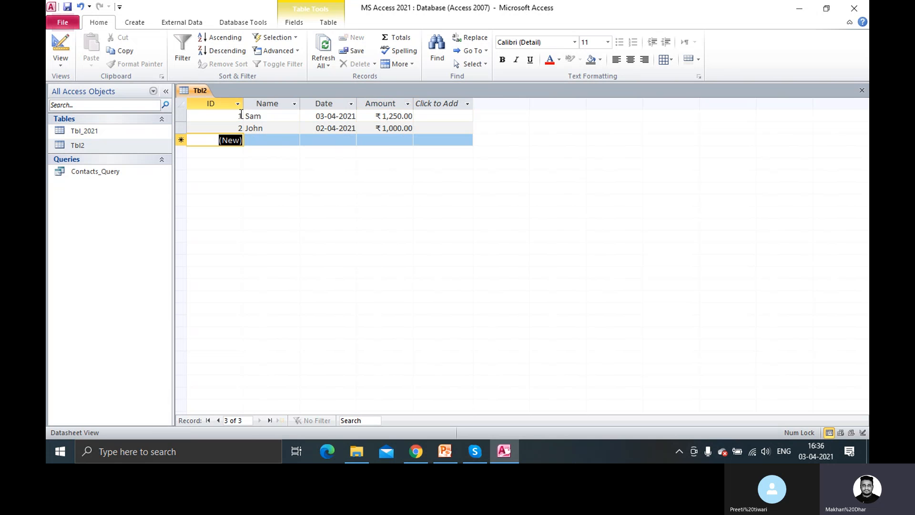
pyautogui.rightClick(200, 91)
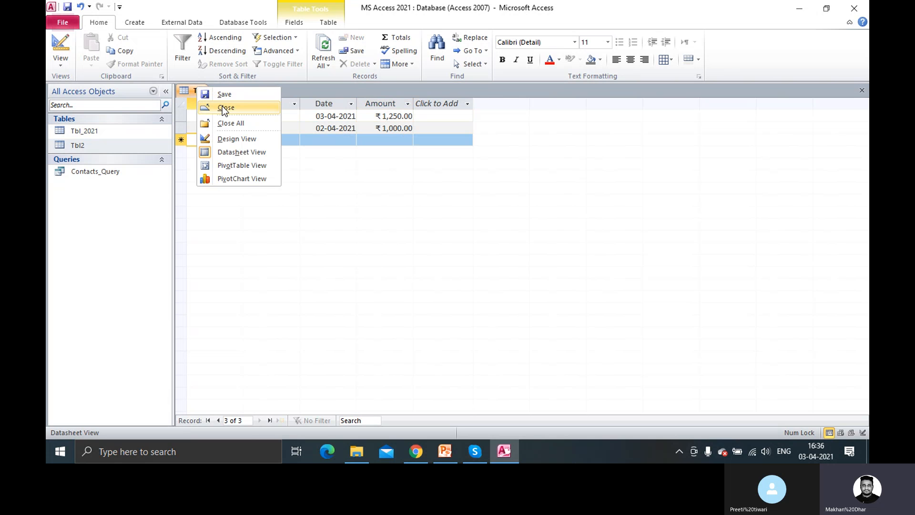
pyautogui.click(226, 107)
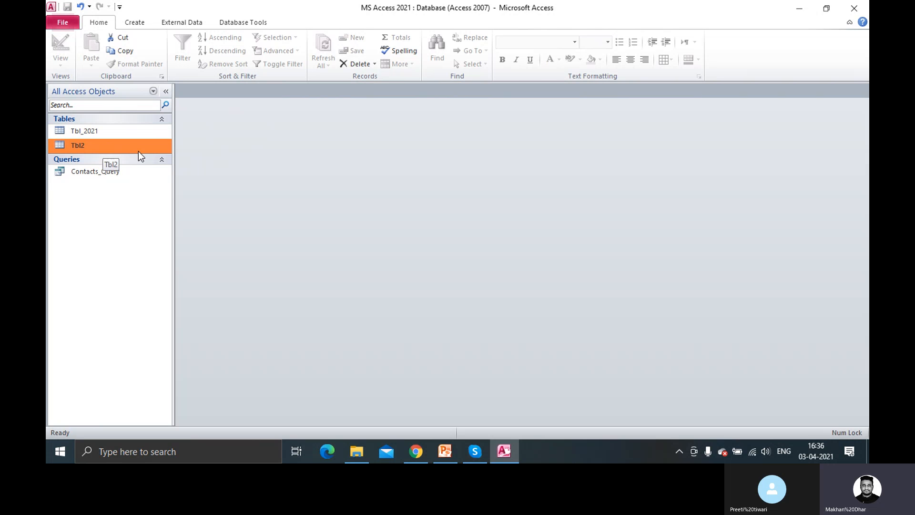
# Start the Simple Query Wizard and choose Tbl2's Name, Date and Amount fields, excluding ID
pyautogui.click(134, 22)
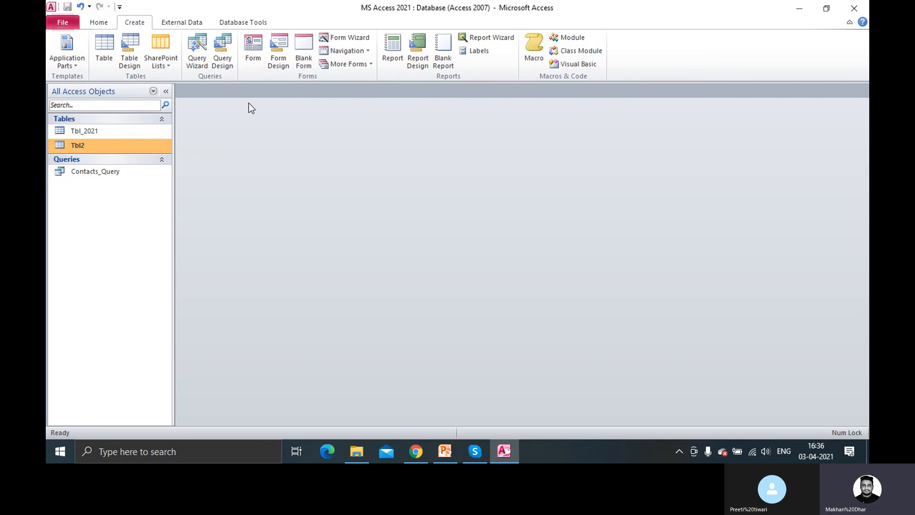
pyautogui.click(200, 60)
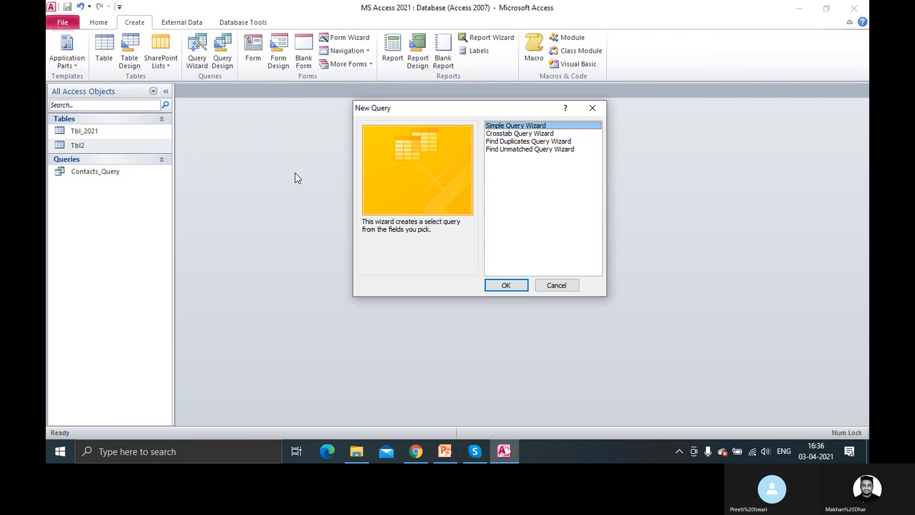
pyautogui.click(497, 282)
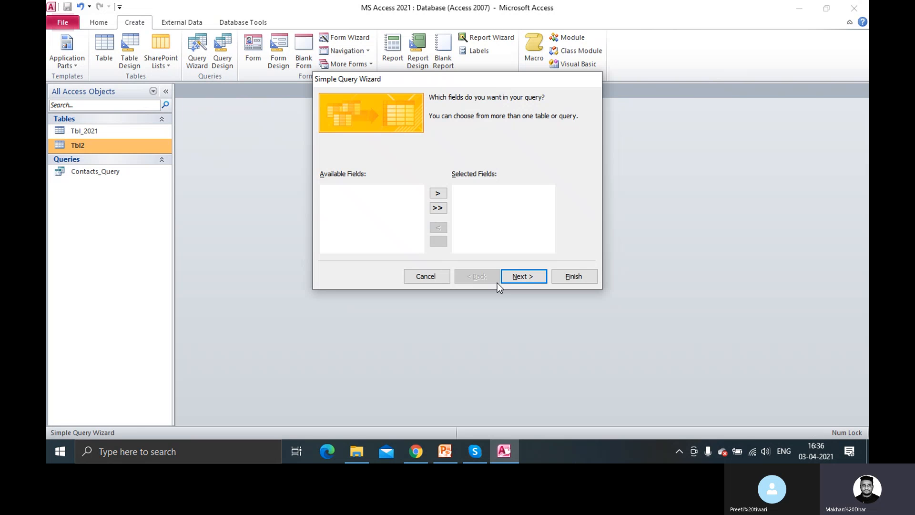
pyautogui.click(339, 200)
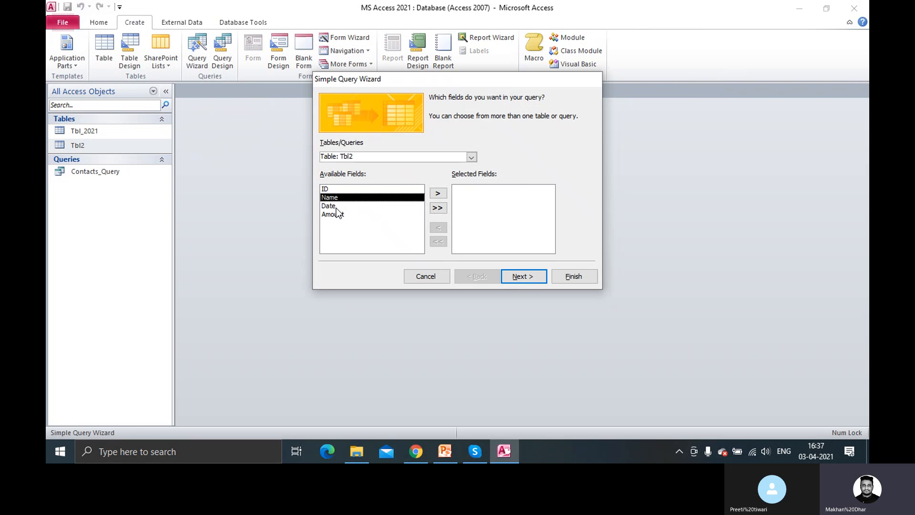
pyautogui.click(438, 207)
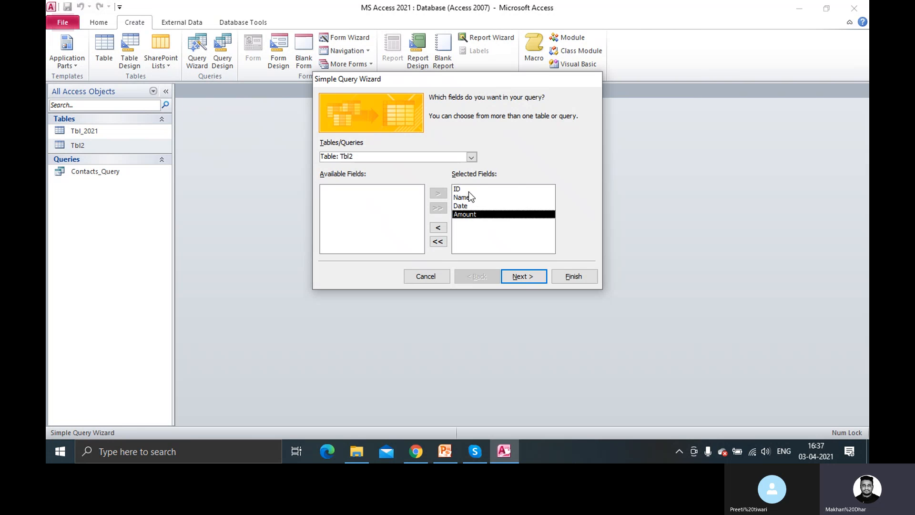
pyautogui.click(468, 190)
pyautogui.click(438, 228)
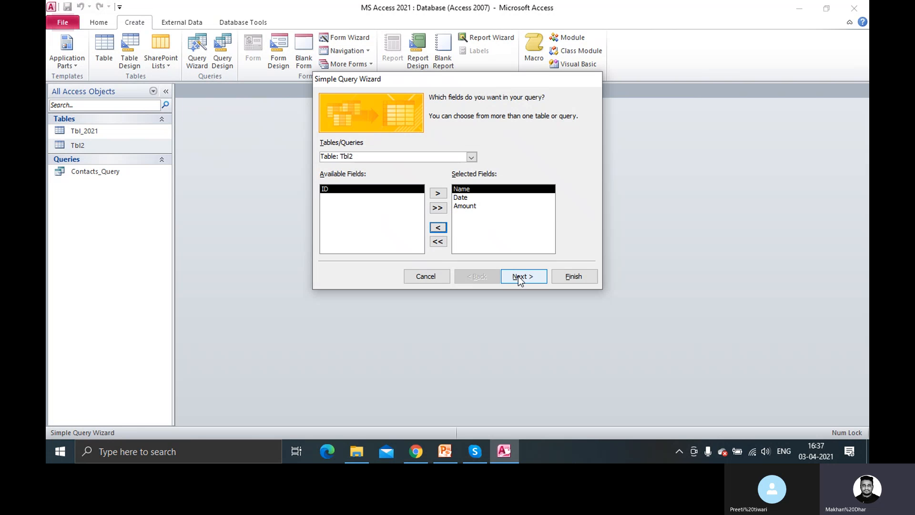
# Keep Tbl2 as the source, accept the title Tbl2 Query, and finish to view results
pyautogui.click(475, 158)
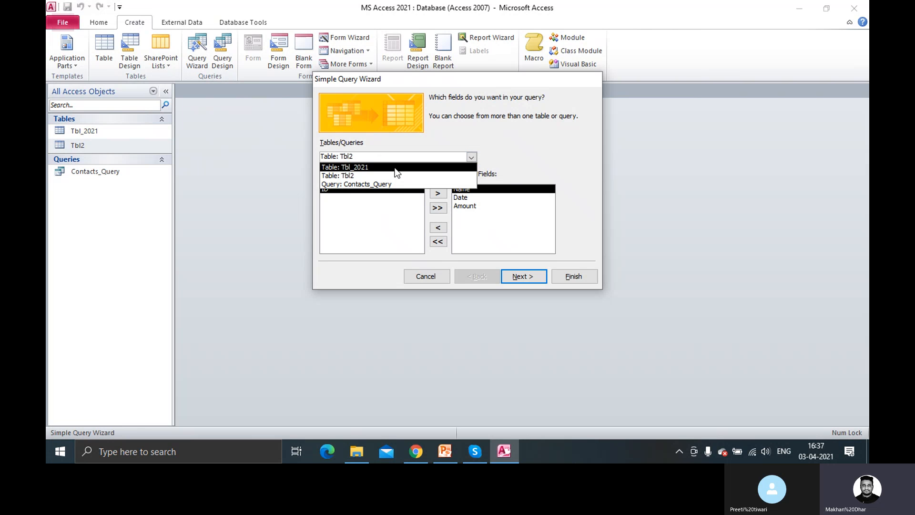
pyautogui.click(501, 143)
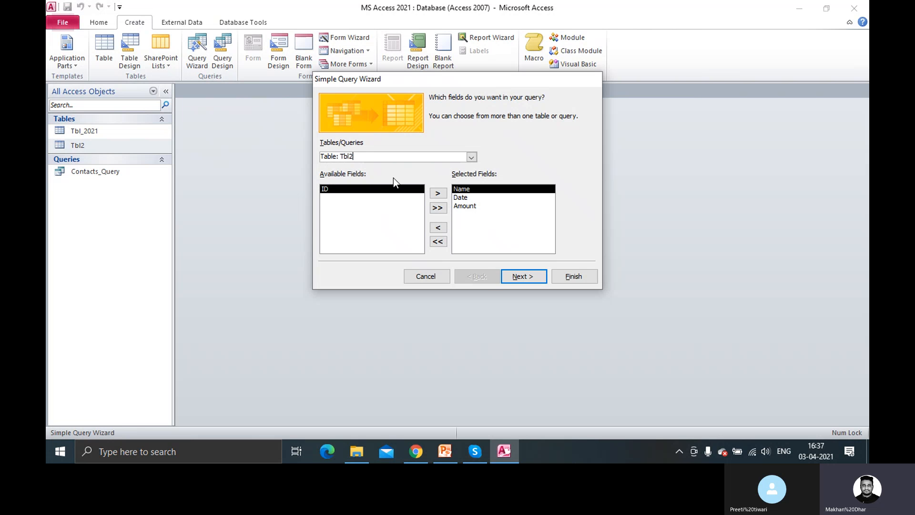
pyautogui.click(519, 278)
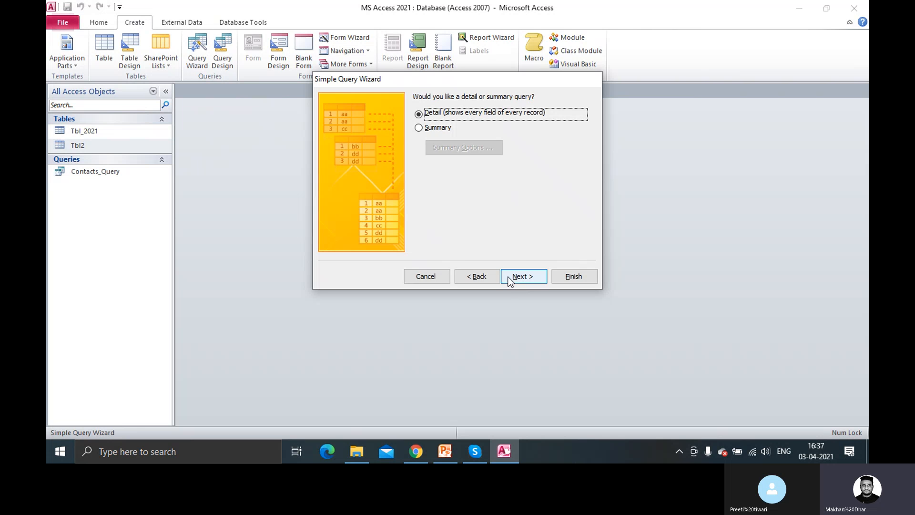
pyautogui.click(510, 279)
pyautogui.click(455, 113)
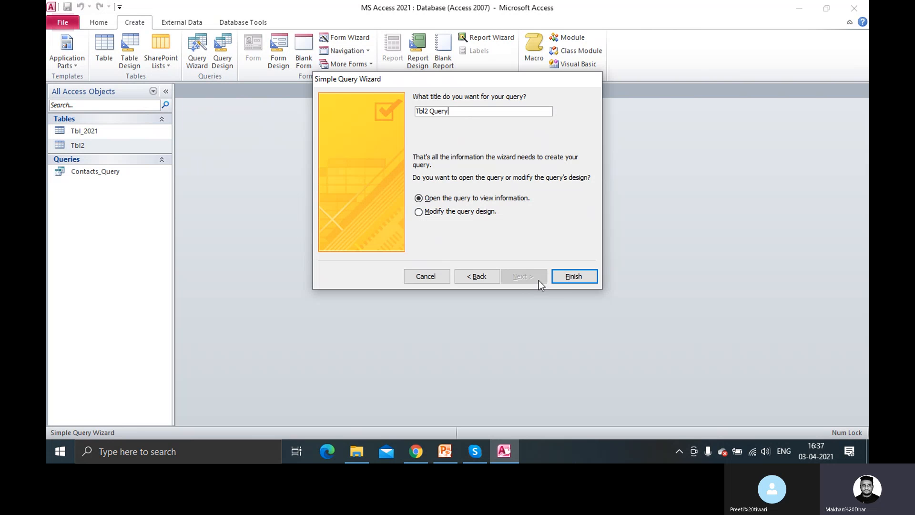
pyautogui.click(565, 282)
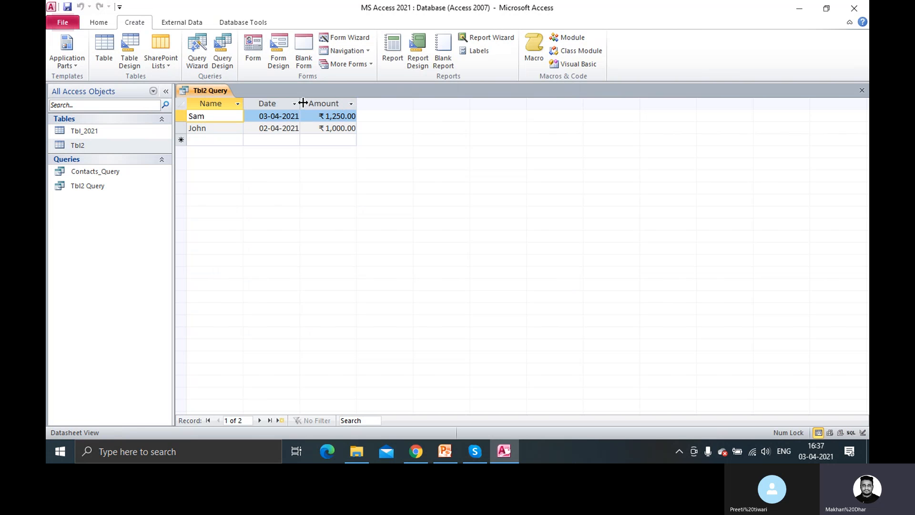
# Widen the Date and Amount columns and switch Tbl2 Query to Design view
pyautogui.moveTo(300, 103); pyautogui.dragTo(328, 102)
pyautogui.moveTo(389, 103); pyautogui.dragTo(413, 102)
pyautogui.rightClick(211, 90)
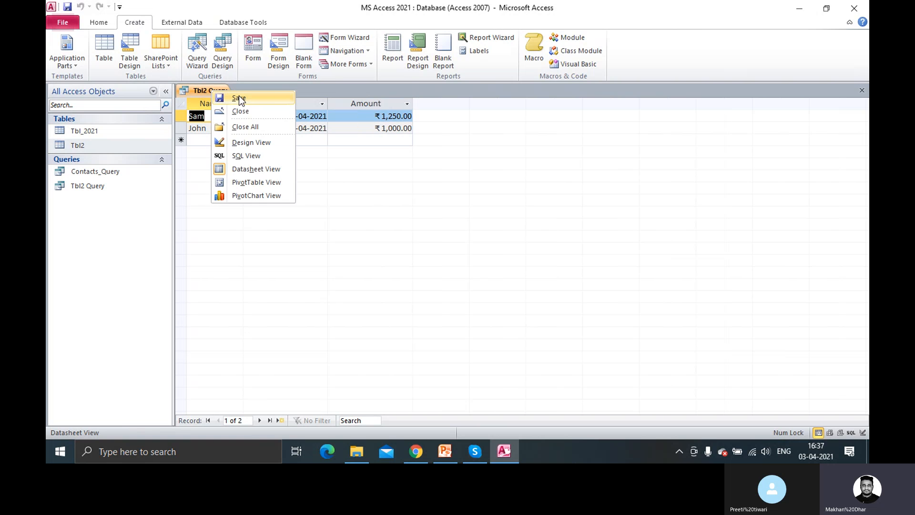
pyautogui.rightClick(214, 88)
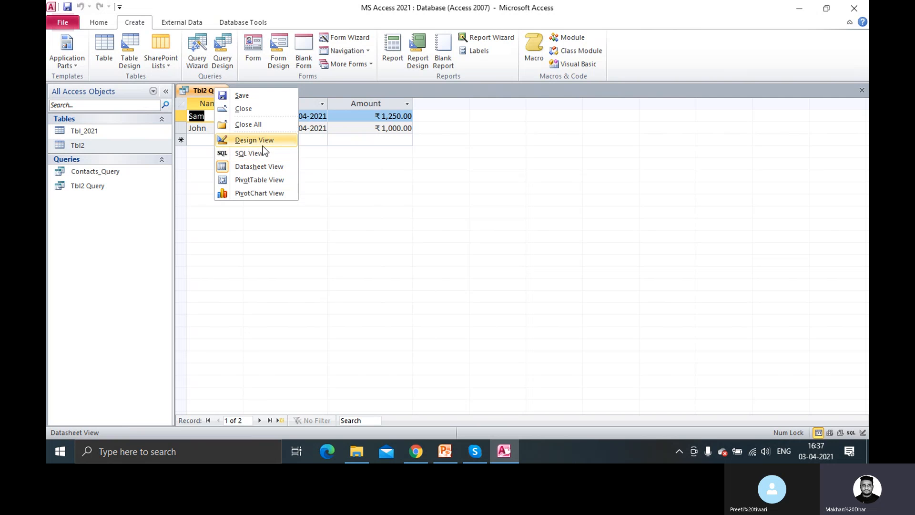
pyautogui.click(264, 142)
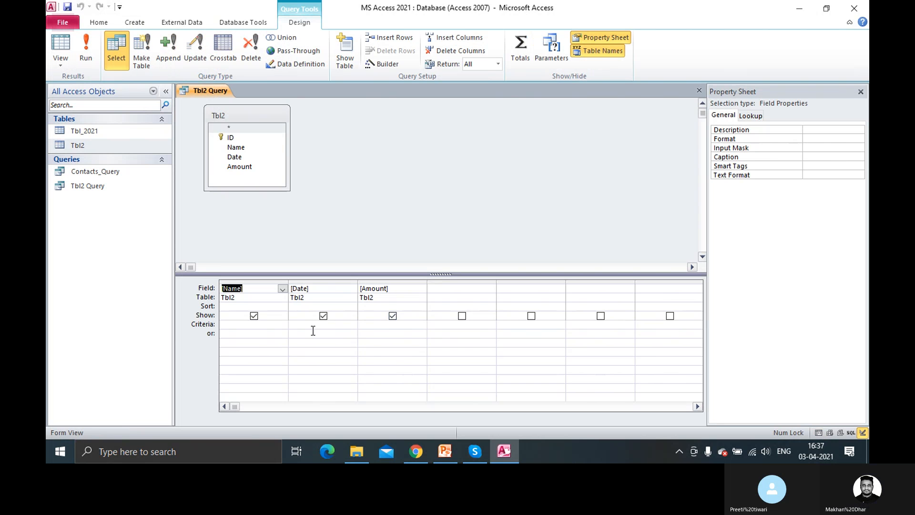
# Select the Date and Amount criteria cells, then open the Tbl2 table alongside
pyautogui.click(313, 331)
pyautogui.click(374, 326)
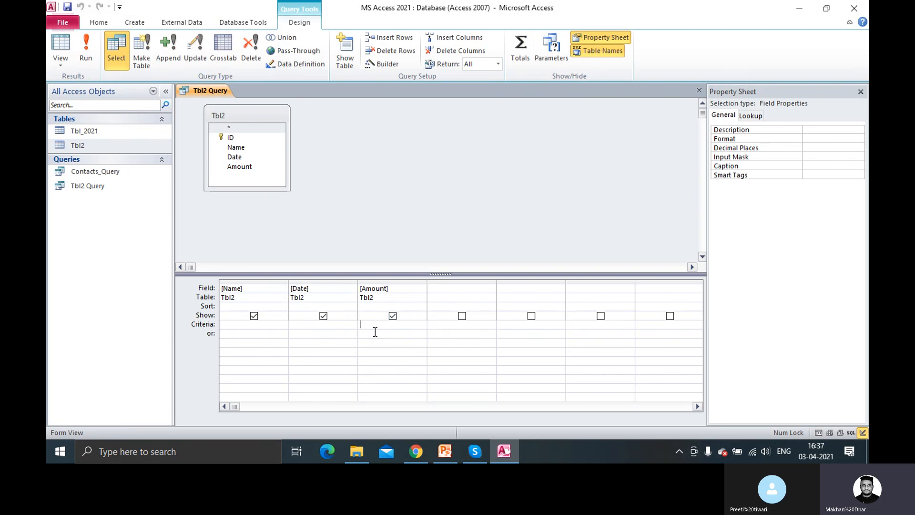
pyautogui.doubleClick(101, 147)
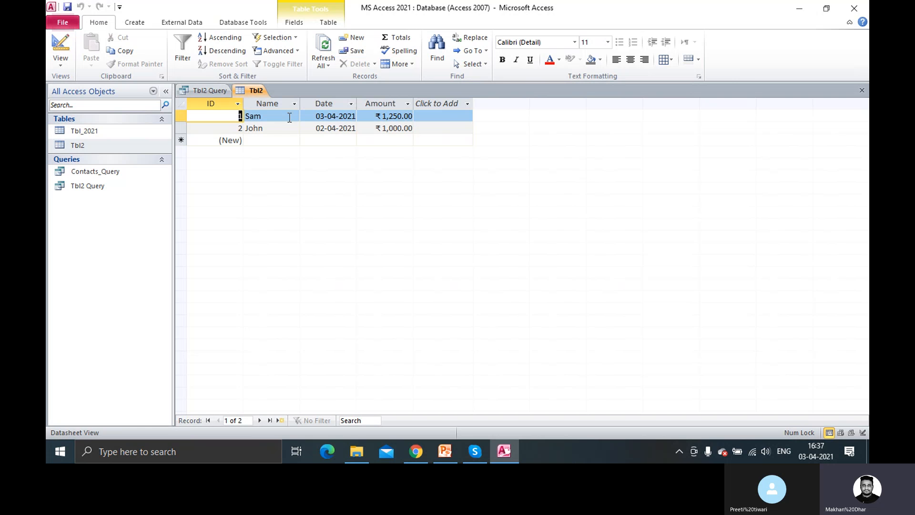
# Change John's Amount in the Tbl2 datasheet from 1,000.00 to 999
pyautogui.click(209, 91)
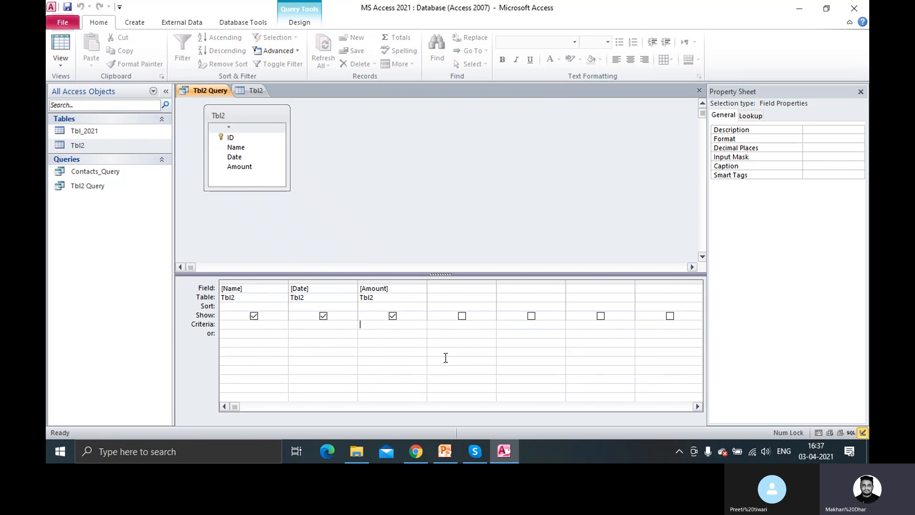
pyautogui.click(368, 326)
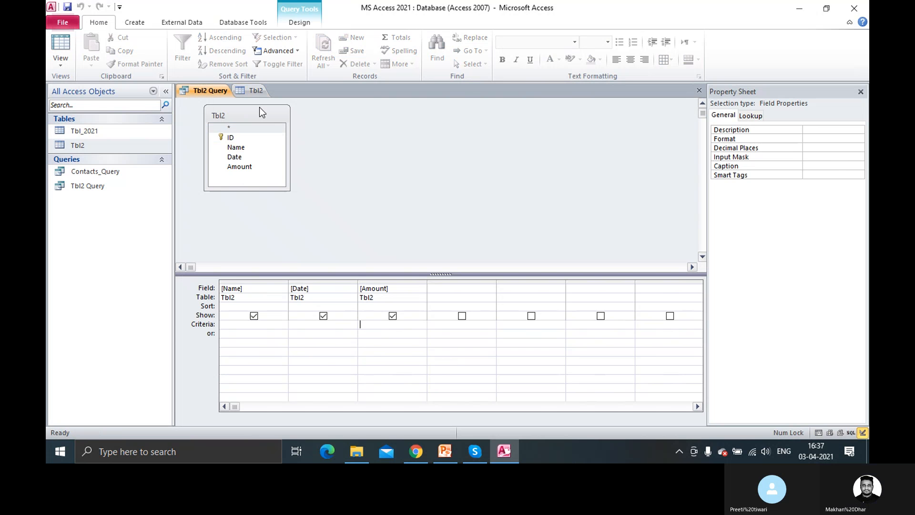
pyautogui.click(256, 90)
pyautogui.moveTo(382, 128); pyautogui.dragTo(414, 128)
pyautogui.write('999')
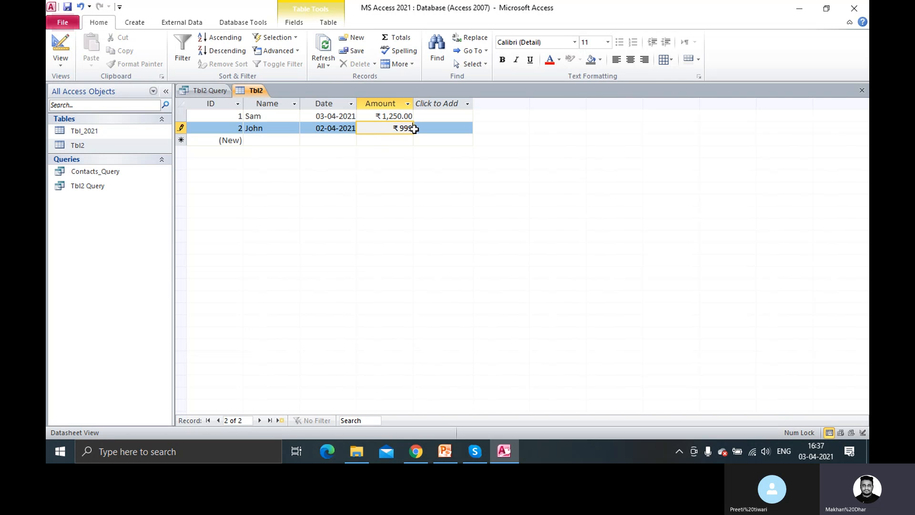
pyautogui.press('Return')
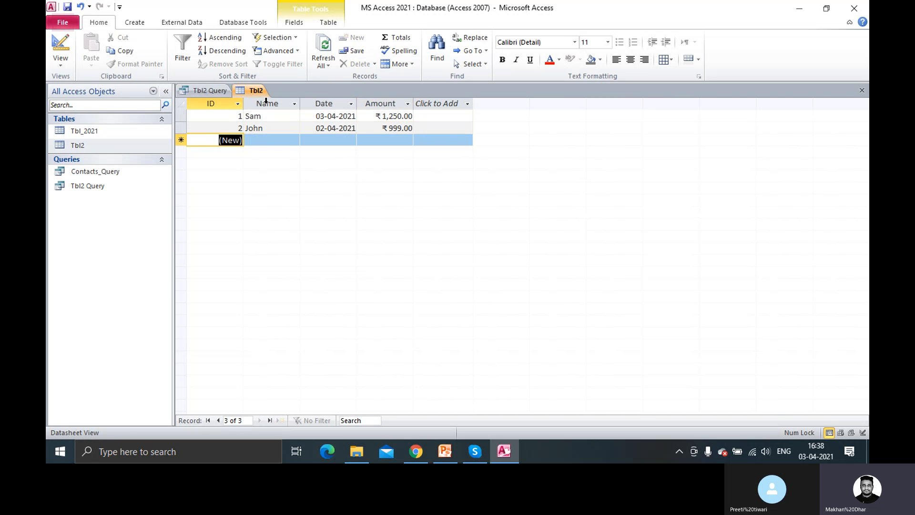
# Return to Tbl2 Query's design and review its Amount criterion and query properties
pyautogui.click(207, 90)
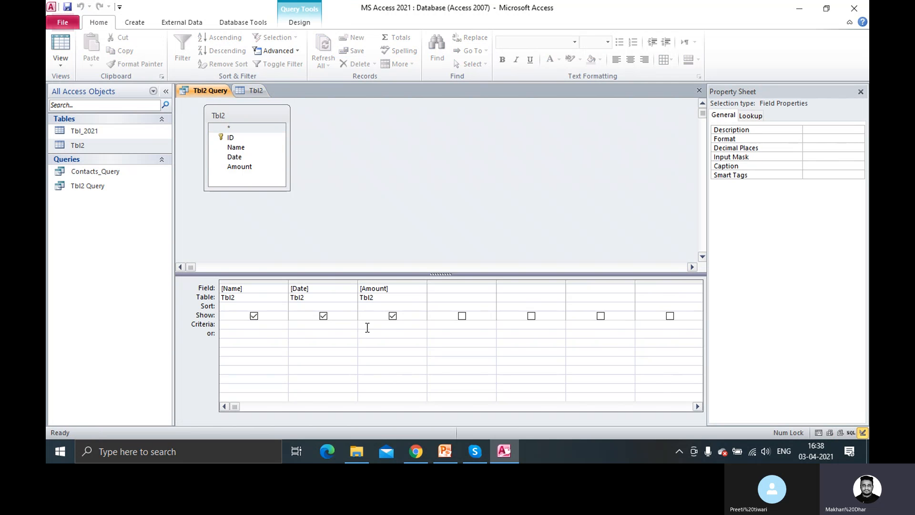
pyautogui.click(370, 326)
pyautogui.click(333, 222)
pyautogui.rightClick(209, 92)
# Close Tbl2 Query and reopen it from the Navigation Pane to view its results
pyautogui.click(210, 108)
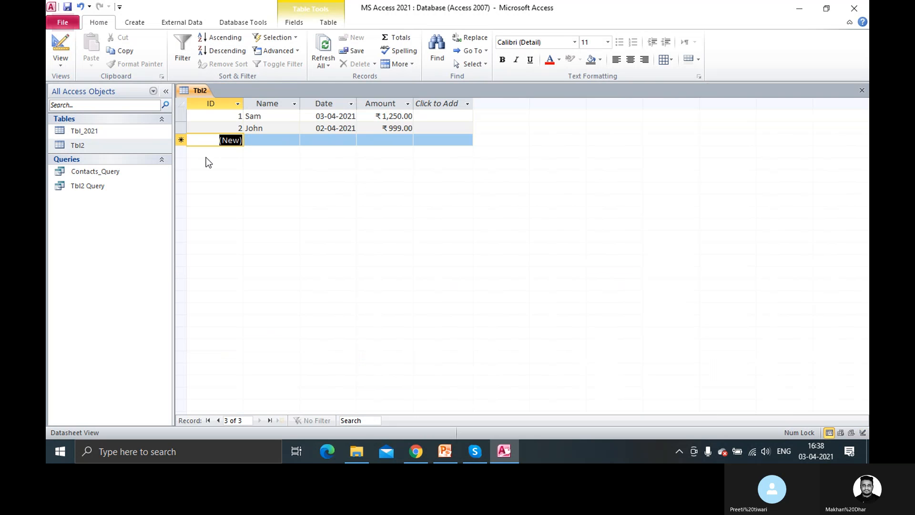
pyautogui.click(103, 189)
pyautogui.doubleClick(102, 190)
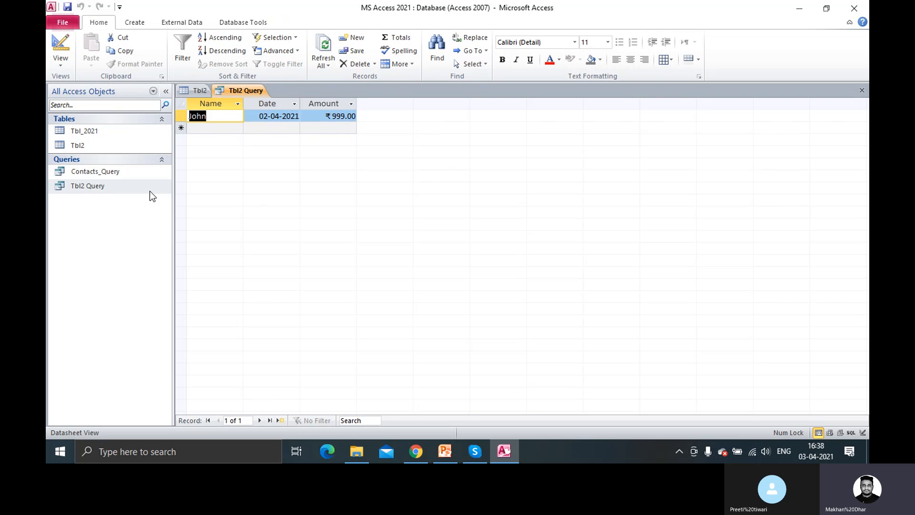
# Change the Amount criterion from <1000 to >1000 and run it, returning Sam's ₹1,250.00 record
pyautogui.rightClick(129, 187)
pyautogui.click(176, 207)
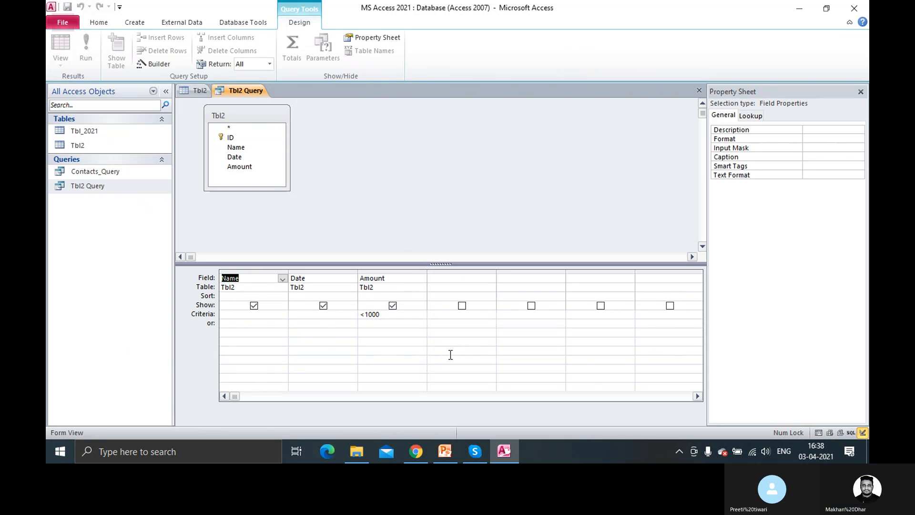
pyautogui.click(368, 316)
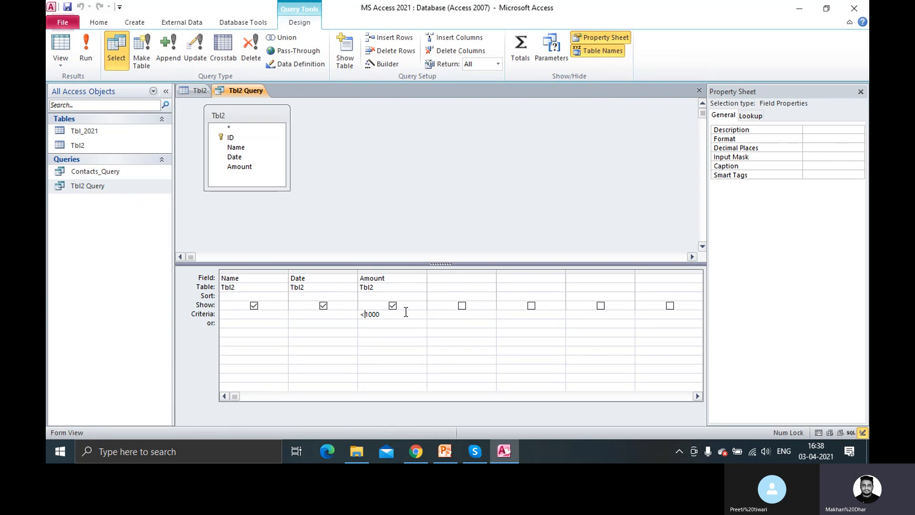
pyautogui.press('BackSpace')
pyautogui.write('>')
pyautogui.click(86, 48)
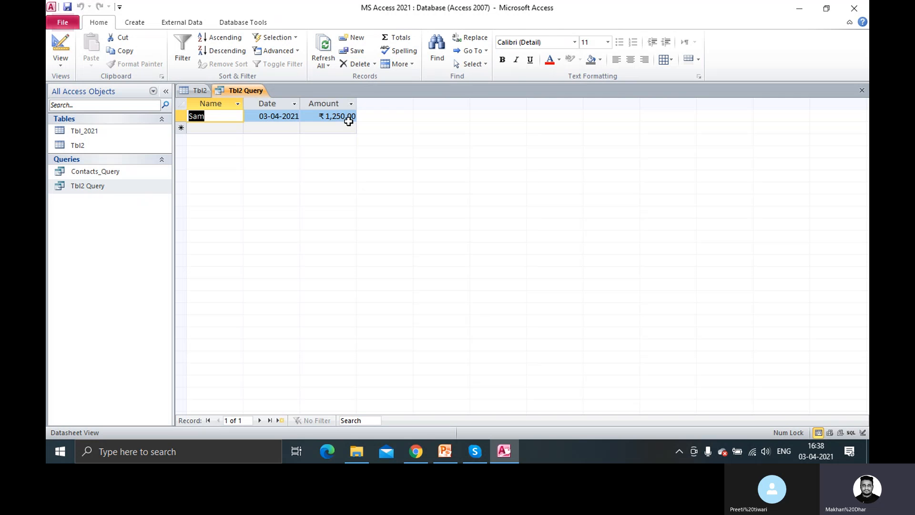
pyautogui.click(195, 92)
pyautogui.click(232, 90)
# Set the Amount criterion to >998 And <1500 and run it, returning both records
pyautogui.rightClick(240, 92)
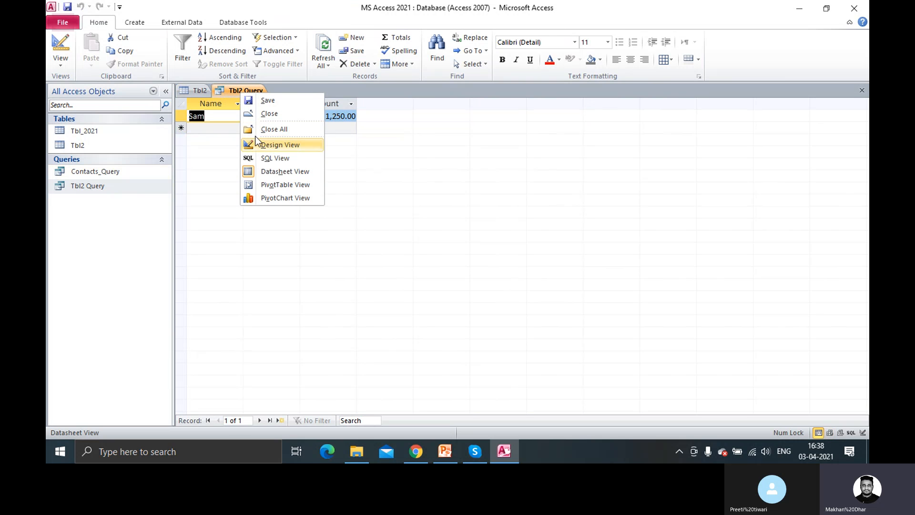
pyautogui.click(286, 146)
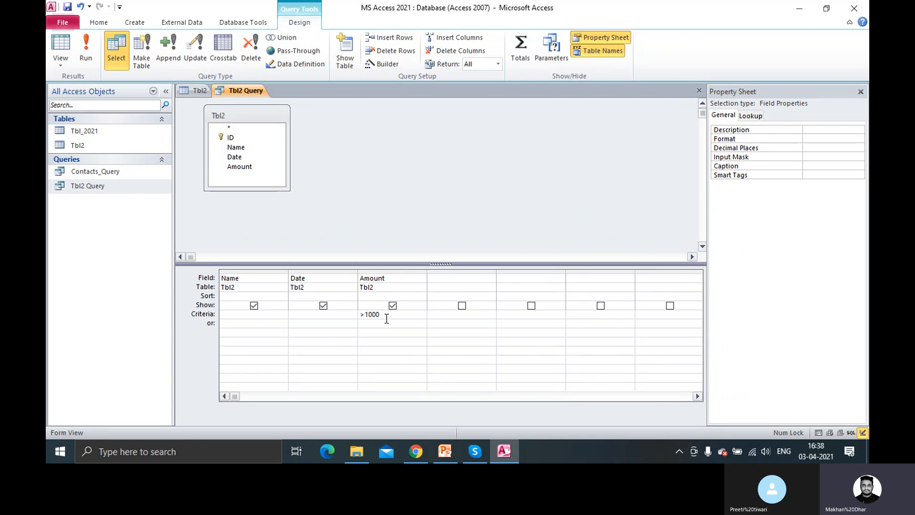
pyautogui.press('BackSpace')
pyautogui.press('BackSpace')
pyautogui.press('BackSpace')
pyautogui.write('998')
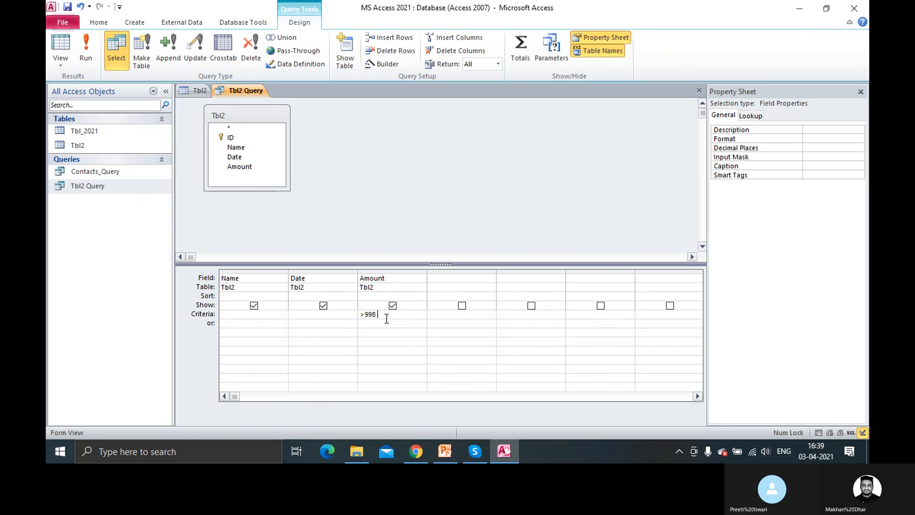
pyautogui.write('and ')
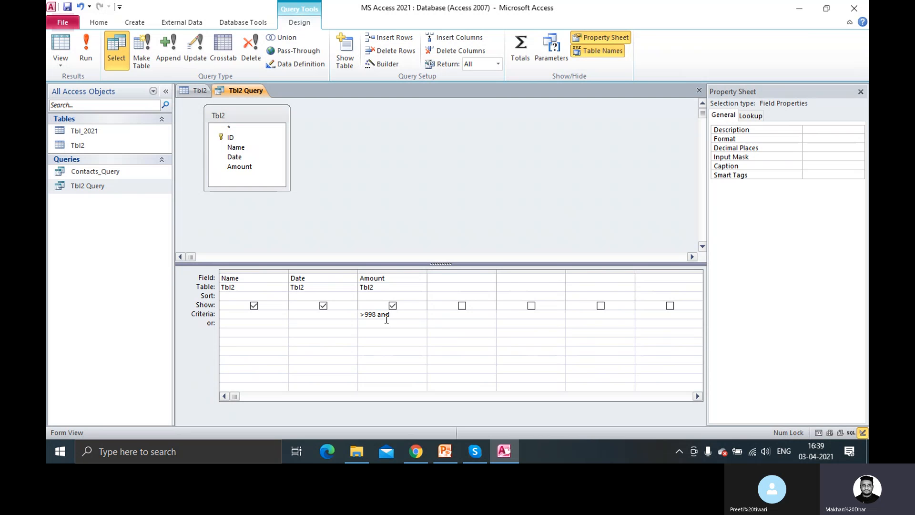
pyautogui.write('<1500')
pyautogui.press('Return')
pyautogui.click(82, 57)
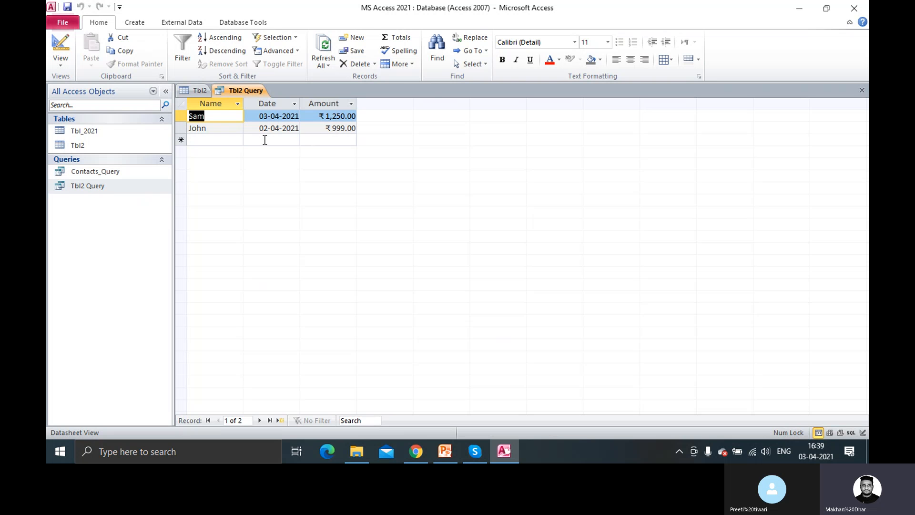
# Go back to Design View and place the cursor in the Date column's criteria cell
pyautogui.rightClick(247, 91)
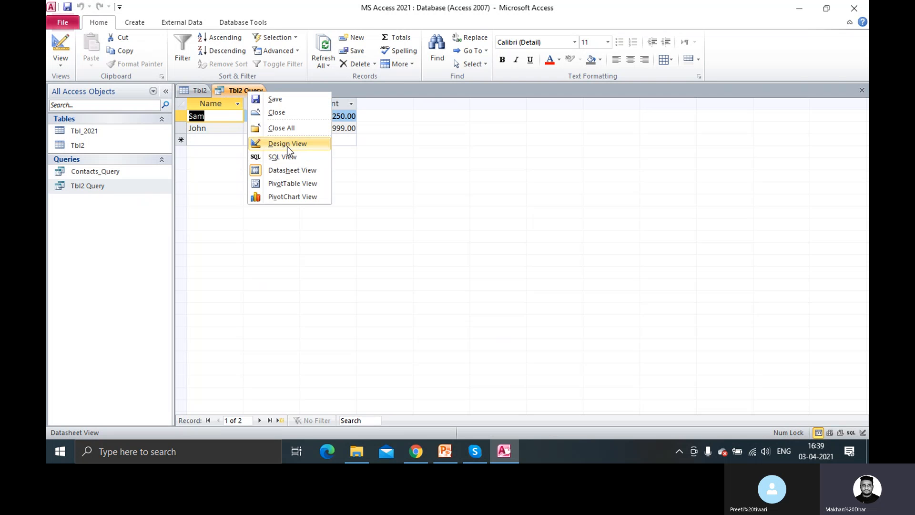
pyautogui.click(288, 144)
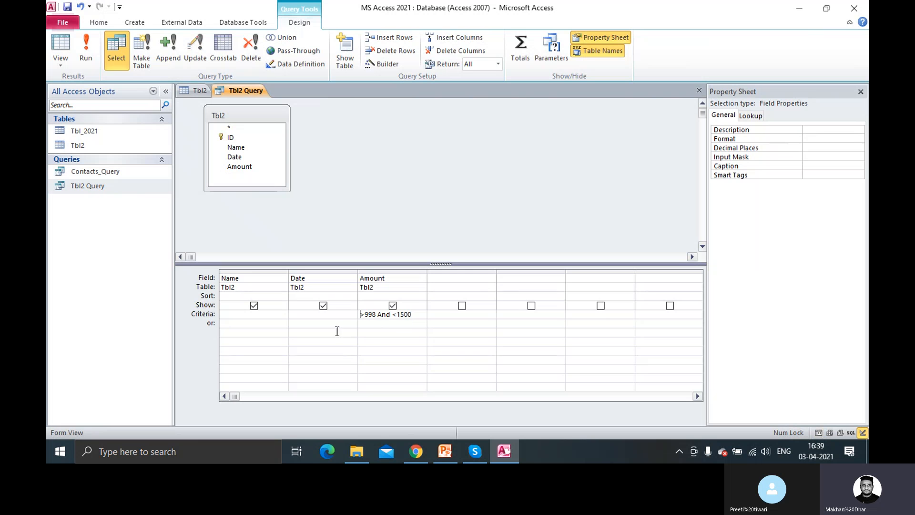
pyautogui.click(316, 314)
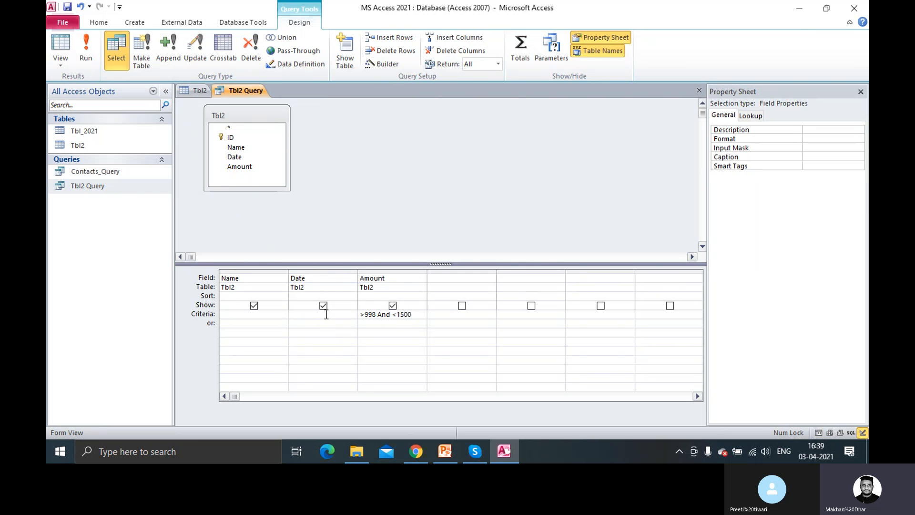
# Open the Expression Builder for the Date criteria and browse the string, logical, comparison and arithmetic operators
pyautogui.rightClick(304, 313)
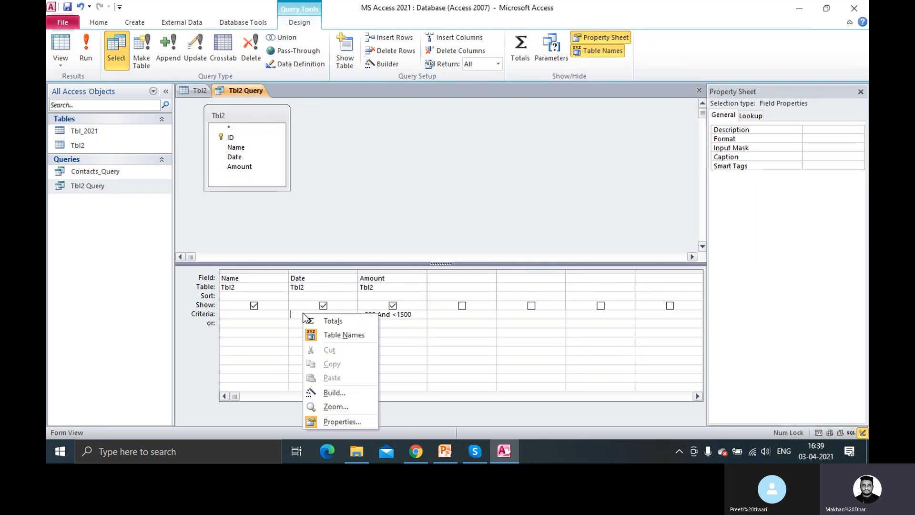
pyautogui.click(340, 395)
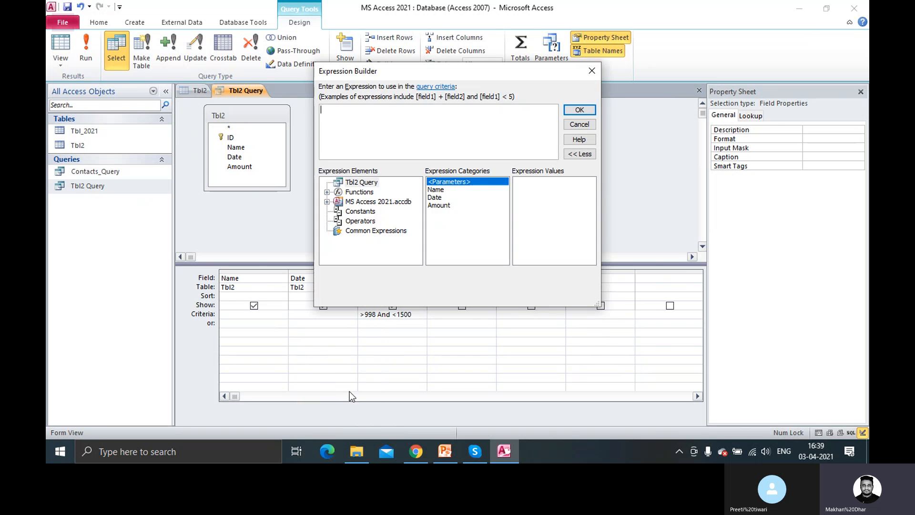
pyautogui.click(339, 213)
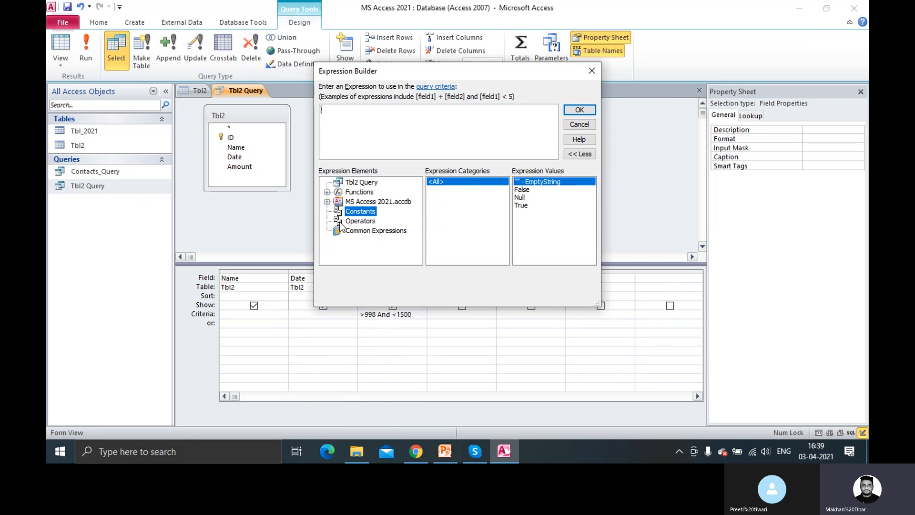
pyautogui.click(340, 222)
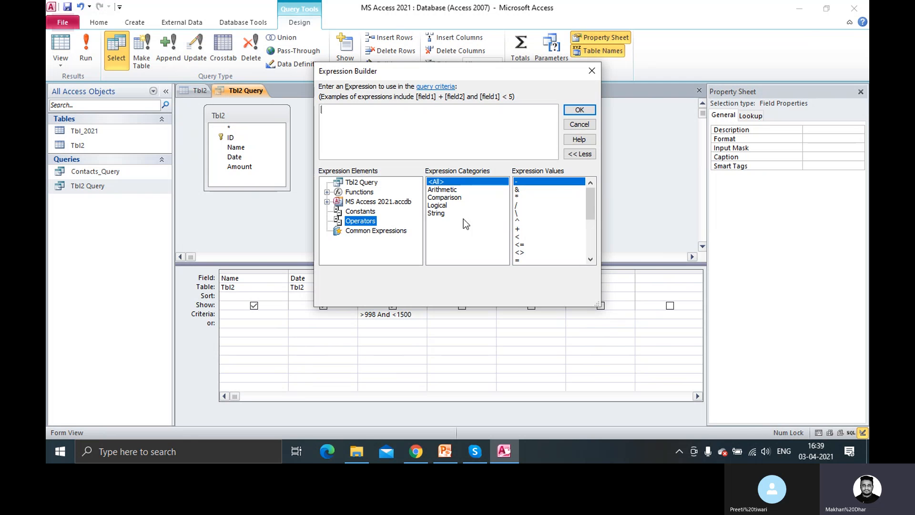
pyautogui.click(441, 213)
pyautogui.click(441, 205)
pyautogui.click(443, 198)
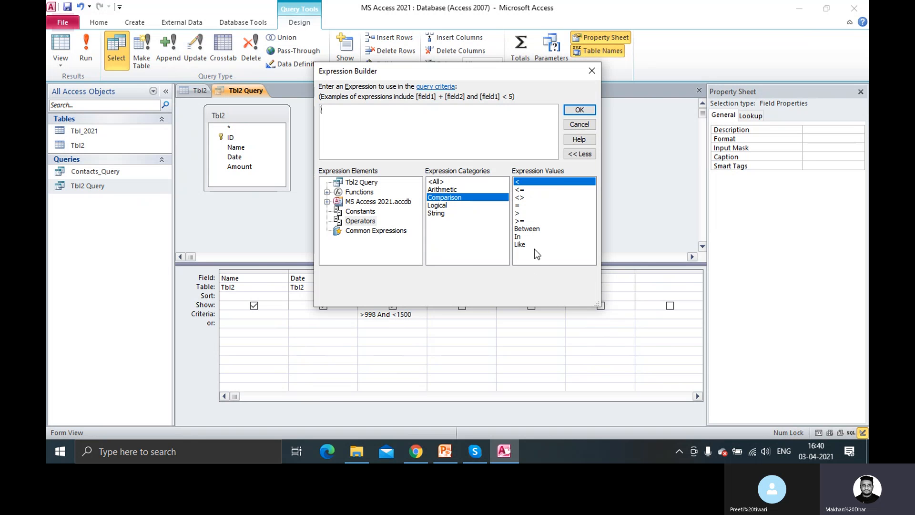
pyautogui.click(444, 189)
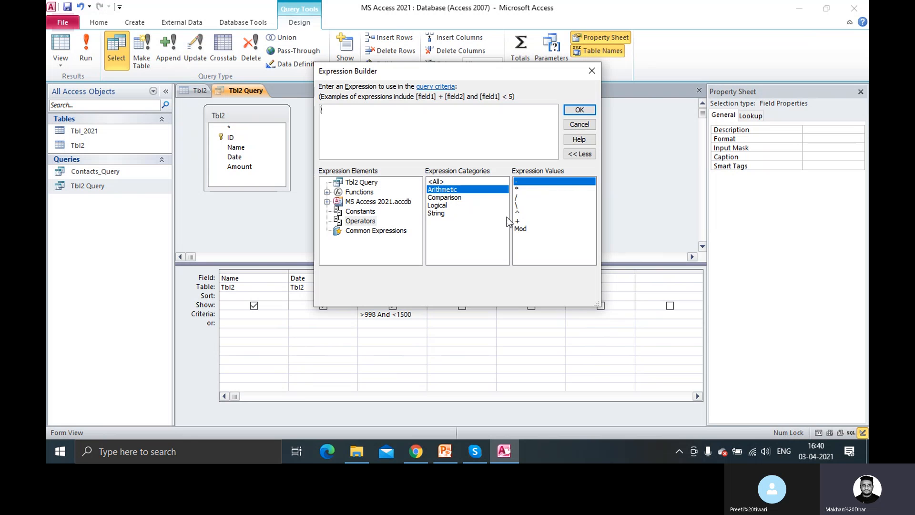
pyautogui.click(442, 183)
pyautogui.scroll(-5, 547, 237)
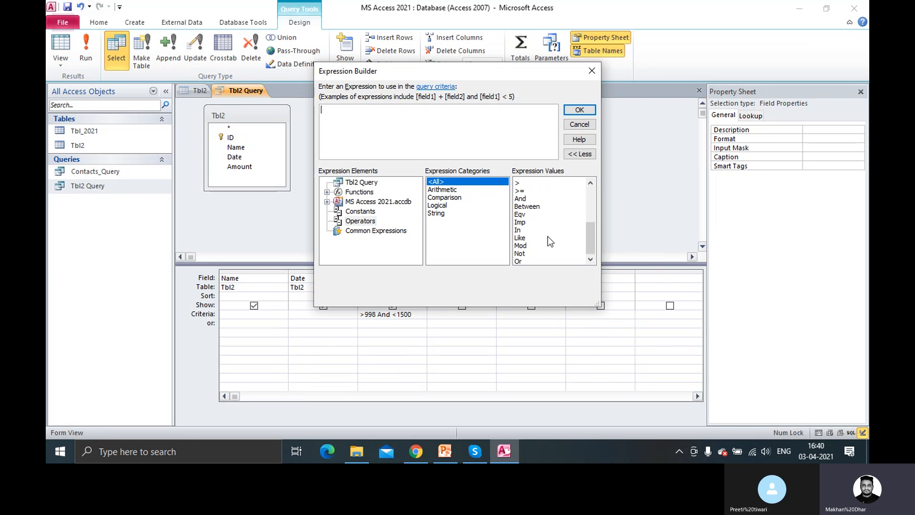
pyautogui.scroll(5, 534, 213)
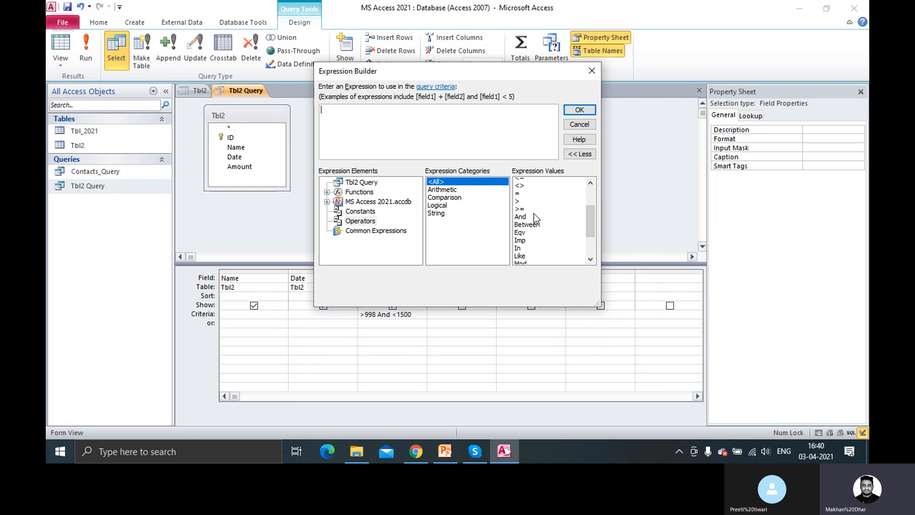
# Browse the constants, then Functions > Built-In Functions narrowed to Date/Time
pyautogui.click(352, 212)
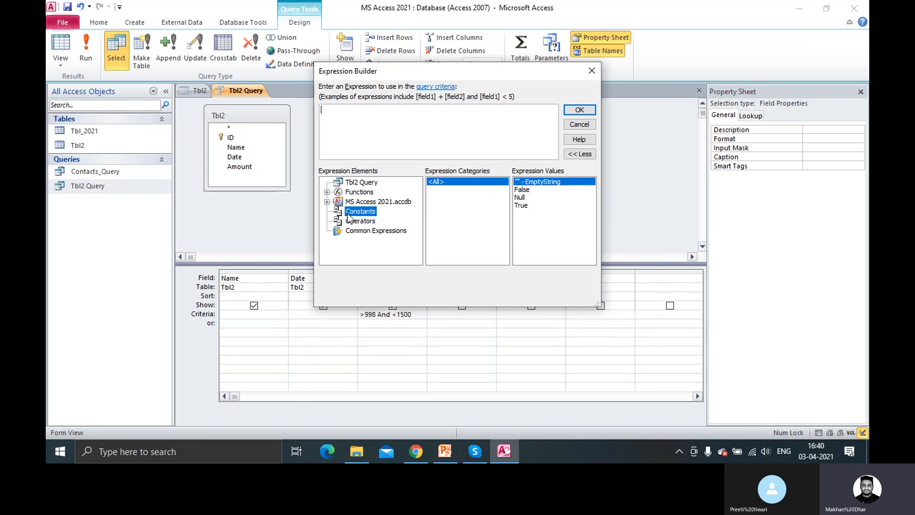
pyautogui.click(327, 192)
pyautogui.click(371, 203)
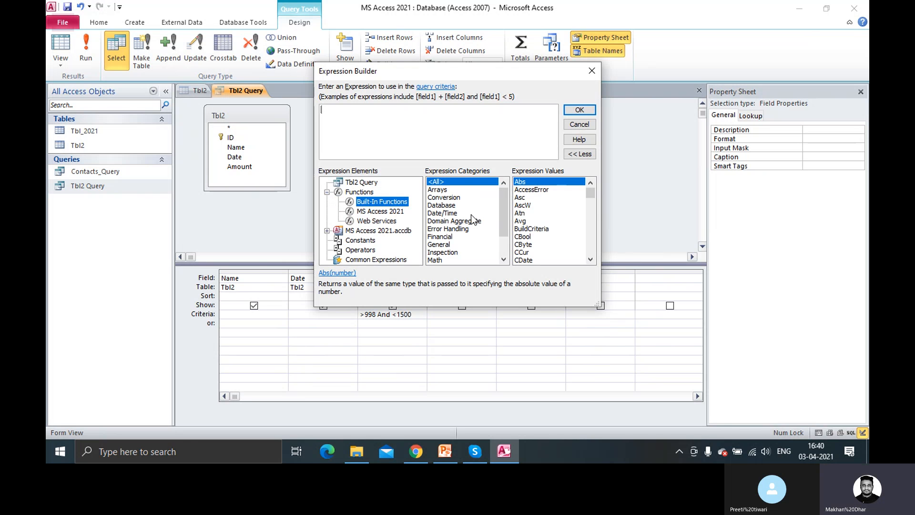
pyautogui.click(445, 214)
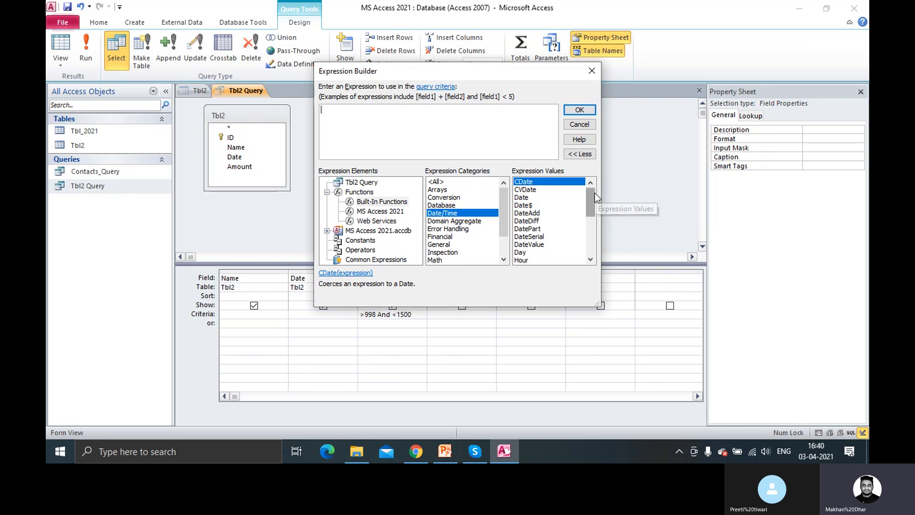
pyautogui.moveTo(593, 192); pyautogui.dragTo(594, 198)
# Close the Expression Builder and compare Tbl2's record dates with the query design
pyautogui.click(591, 71)
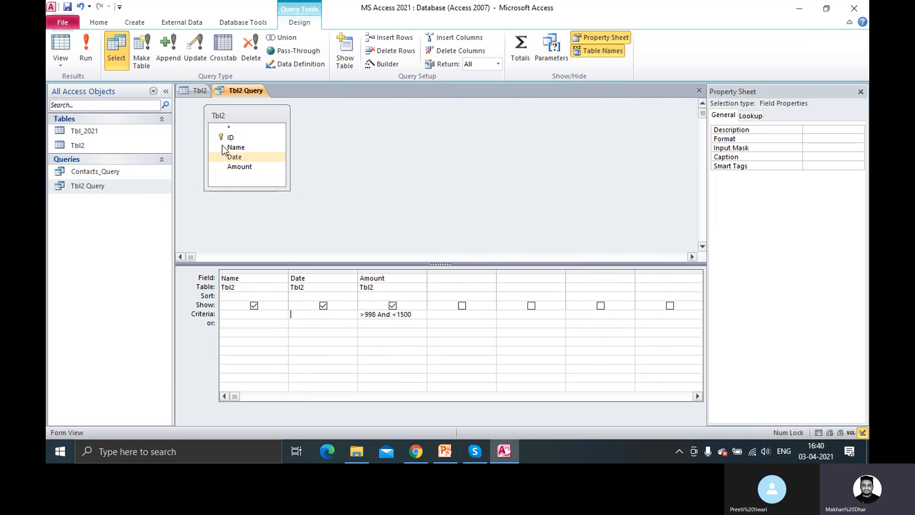
pyautogui.click(200, 92)
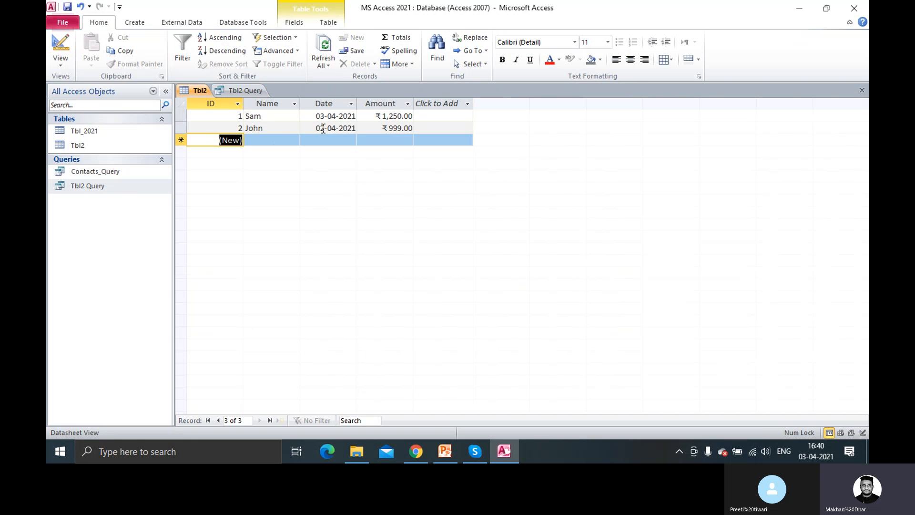
pyautogui.click(245, 91)
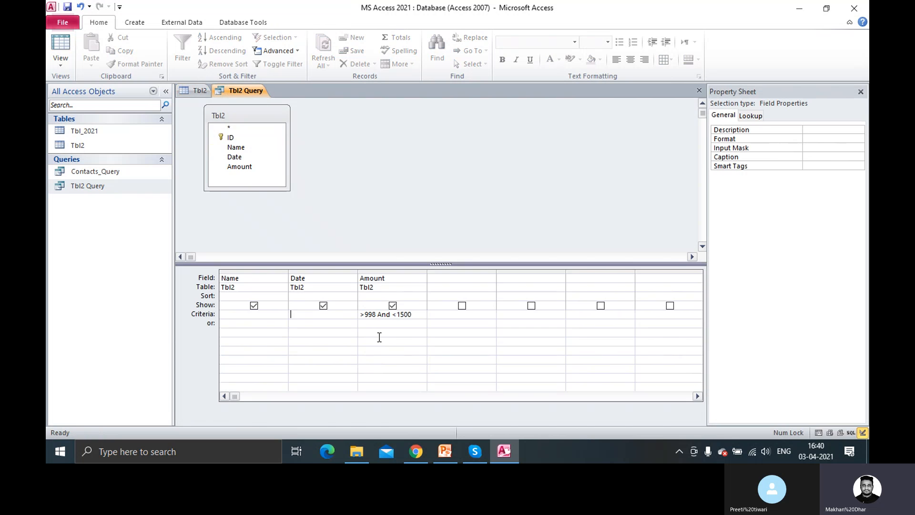
pyautogui.click(197, 91)
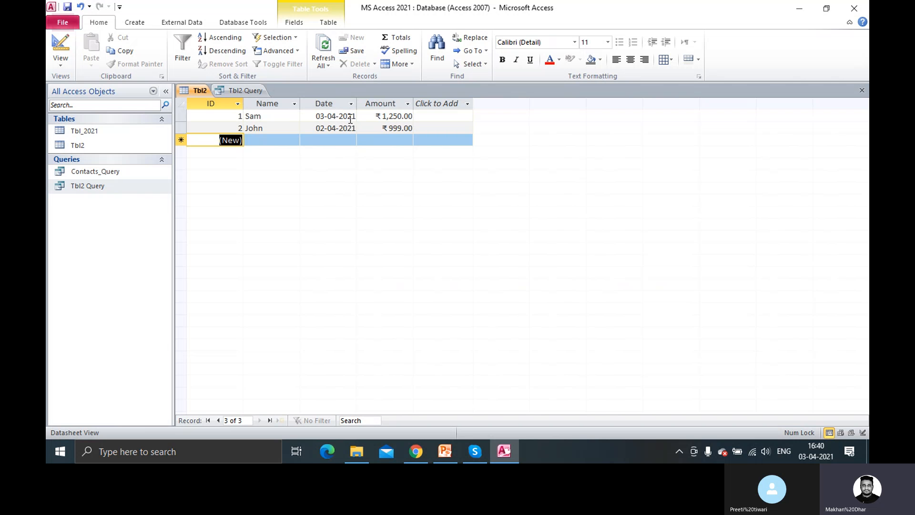
pyautogui.click(239, 92)
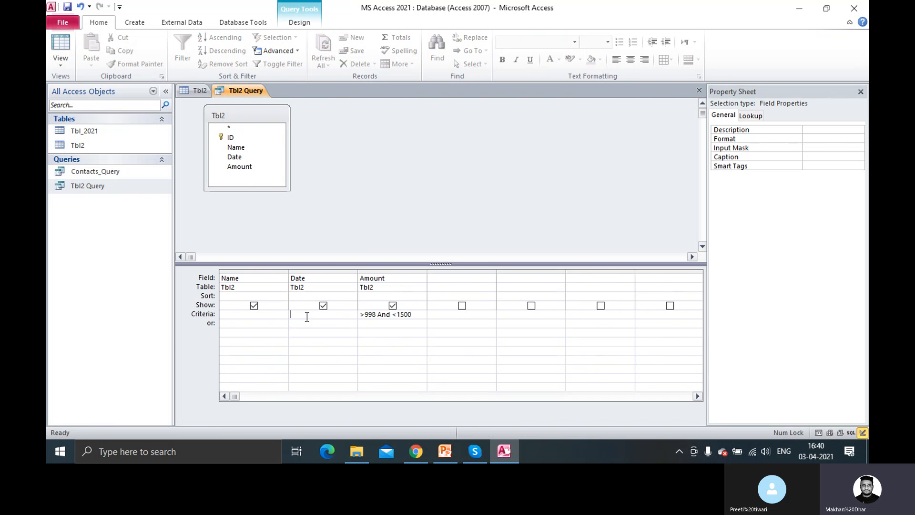
# Enter =Today() as the Date criterion and run it, dismissing the undefined function error
pyautogui.click(307, 317)
pyautogui.write('=Today(')
pyautogui.rightClick(243, 89)
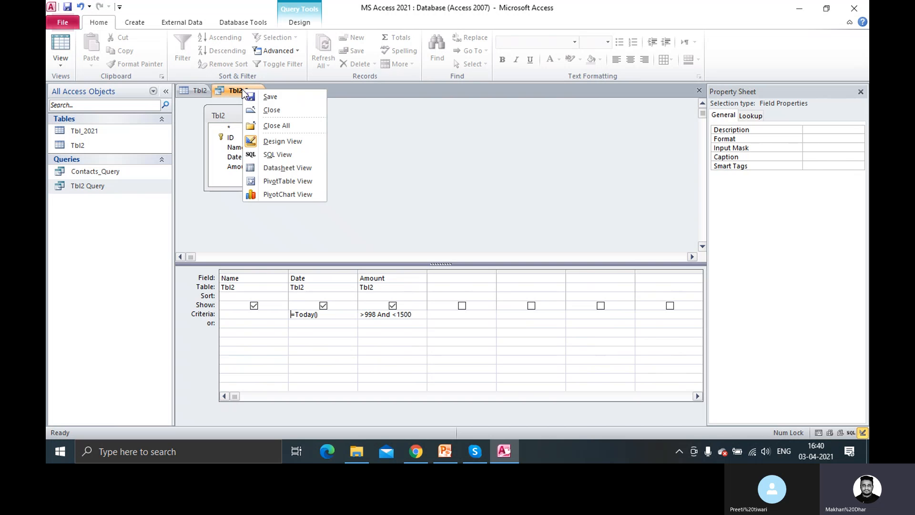
pyautogui.click(298, 23)
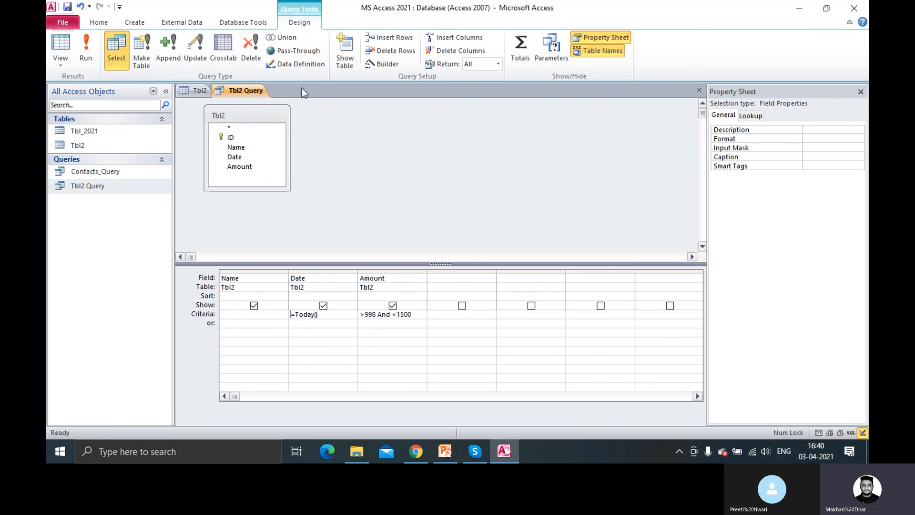
pyautogui.click(90, 56)
pyautogui.click(437, 256)
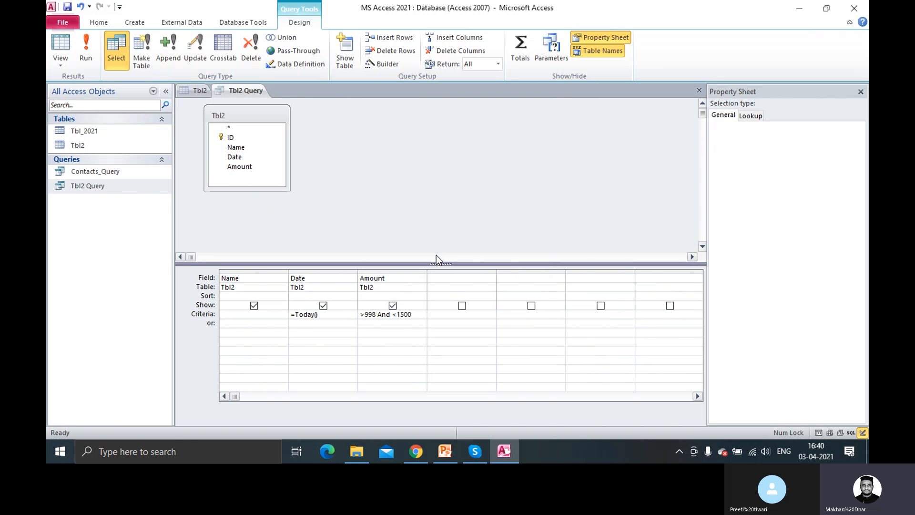
# Replace the Date criterion with Now() and run the query, which returns no records
pyautogui.click(311, 316)
pyautogui.press('Home')
pyautogui.press('Delete')
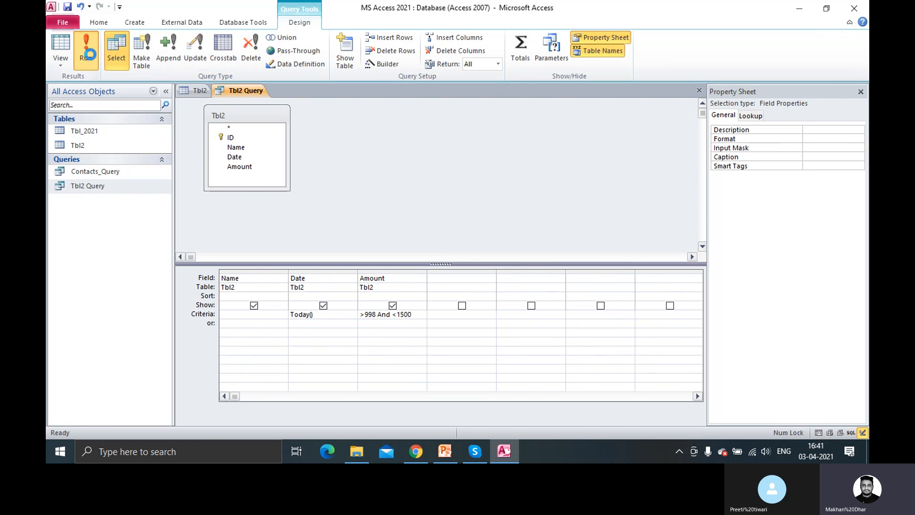
pyautogui.click(435, 256)
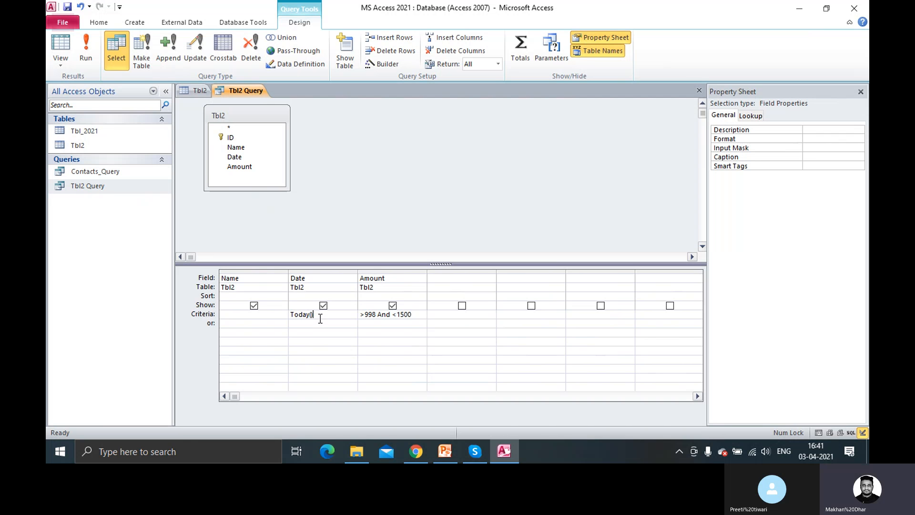
pyautogui.press('BackSpace')
pyautogui.press('BackSpace')
pyautogui.press('BackSpace')
pyautogui.press('BackSpace')
pyautogui.press('BackSpace')
pyautogui.press('BackSpace')
pyautogui.press('BackSpace')
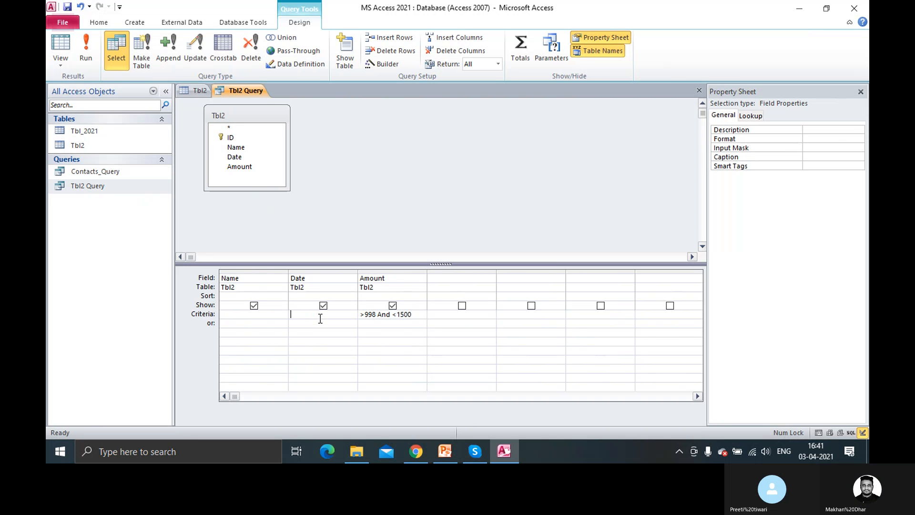
pyautogui.write('Now()')
pyautogui.click(84, 58)
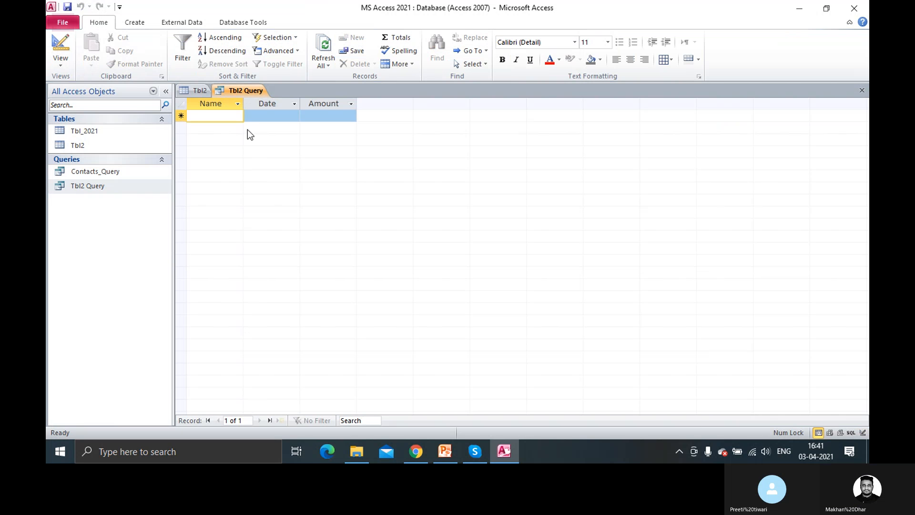
# Open Tbl2 in Design View read-only and show the Date field's Format options
pyautogui.rightClick(96, 145)
pyautogui.click(148, 167)
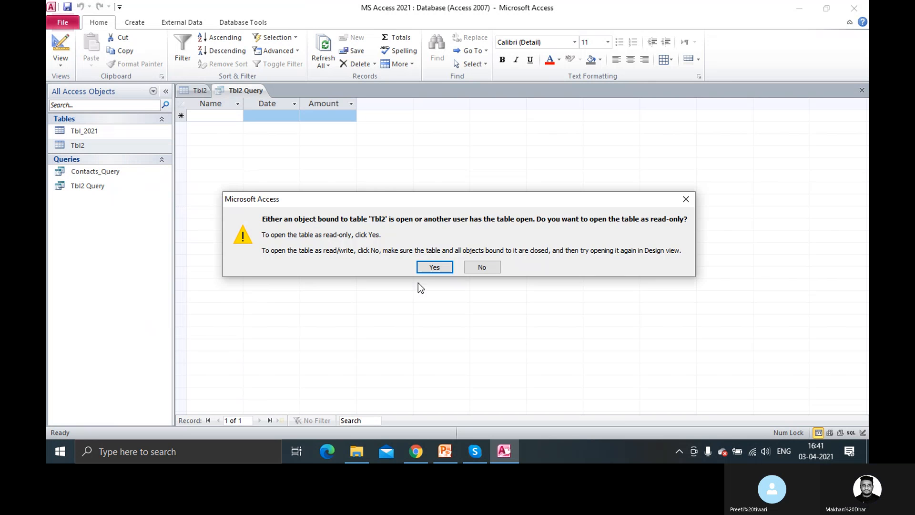
pyautogui.click(432, 265)
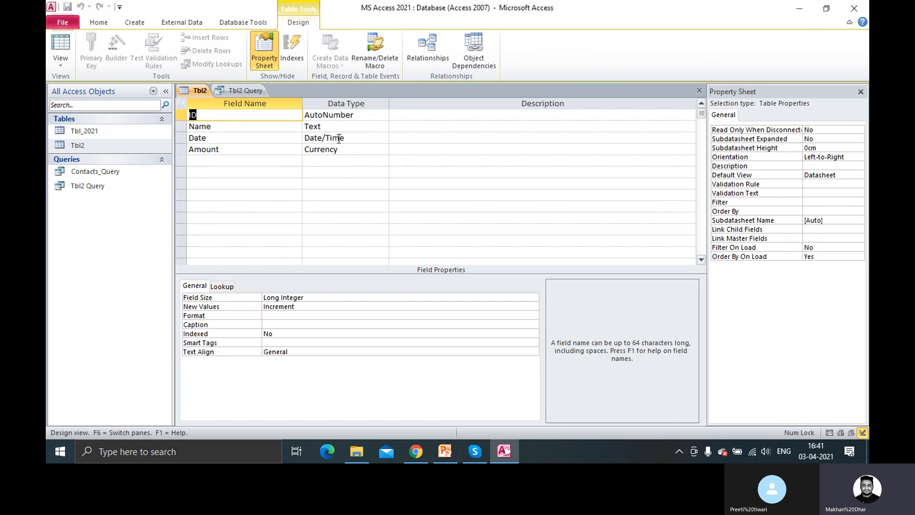
pyautogui.click(338, 137)
pyautogui.click(298, 299)
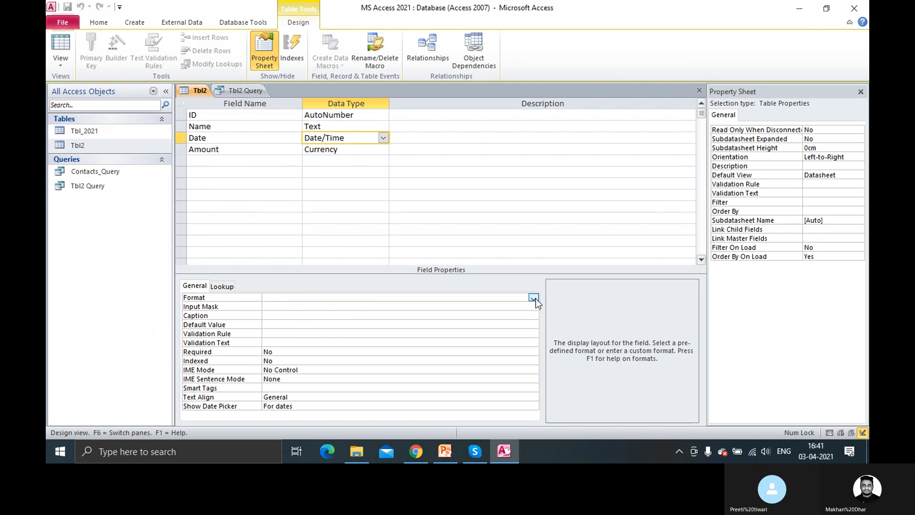
pyautogui.click(534, 298)
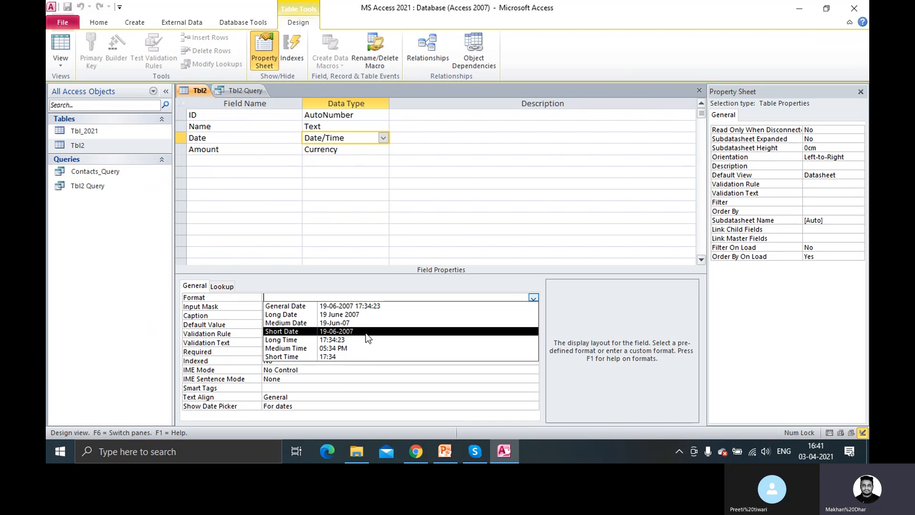
# Review the Date field's Format dropdown again, leaving the Format property blank
pyautogui.press('Tab')
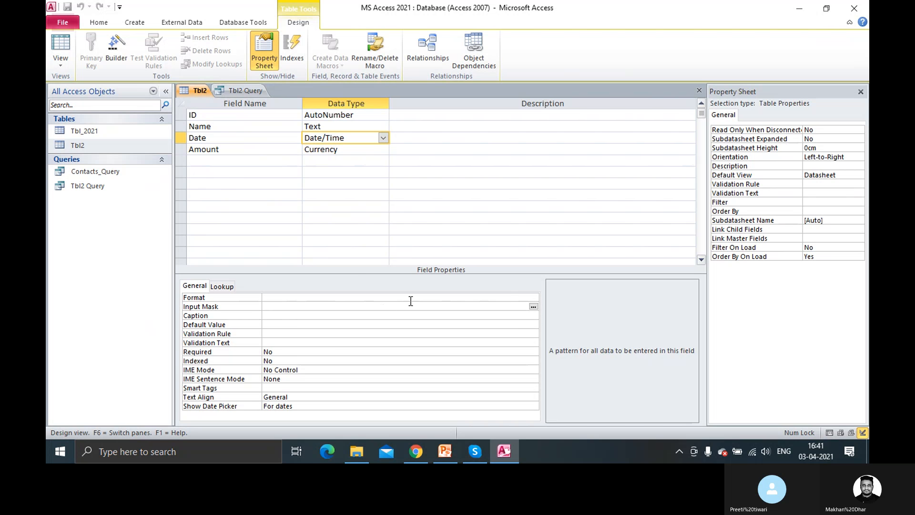
pyautogui.click(429, 298)
pyautogui.click(534, 297)
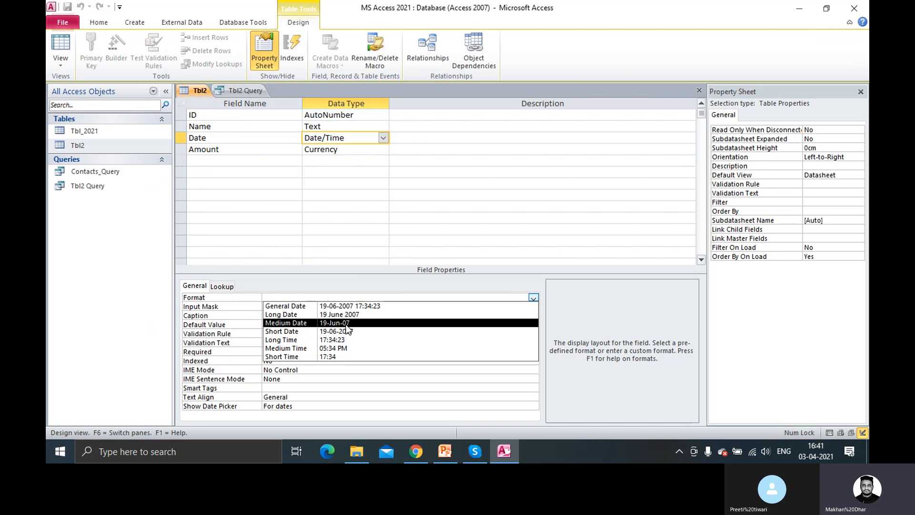
pyautogui.click(232, 86)
pyautogui.click(201, 90)
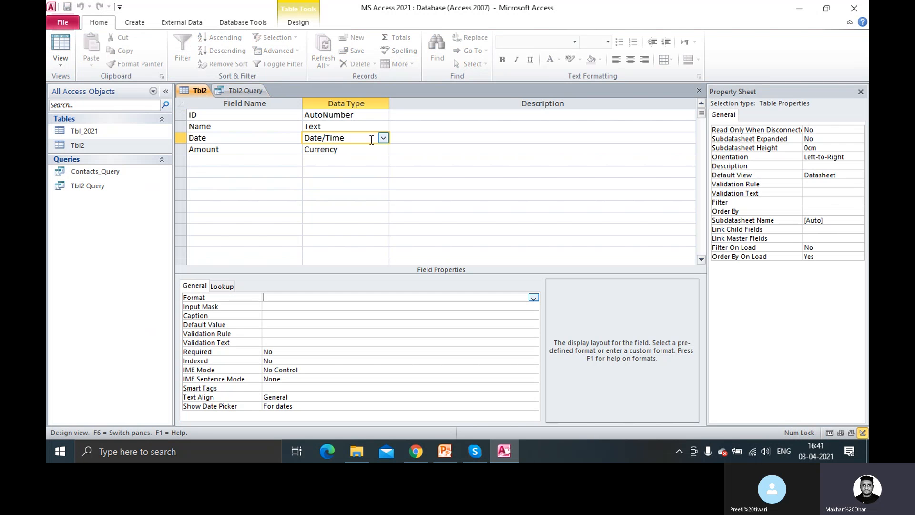
pyautogui.click(535, 297)
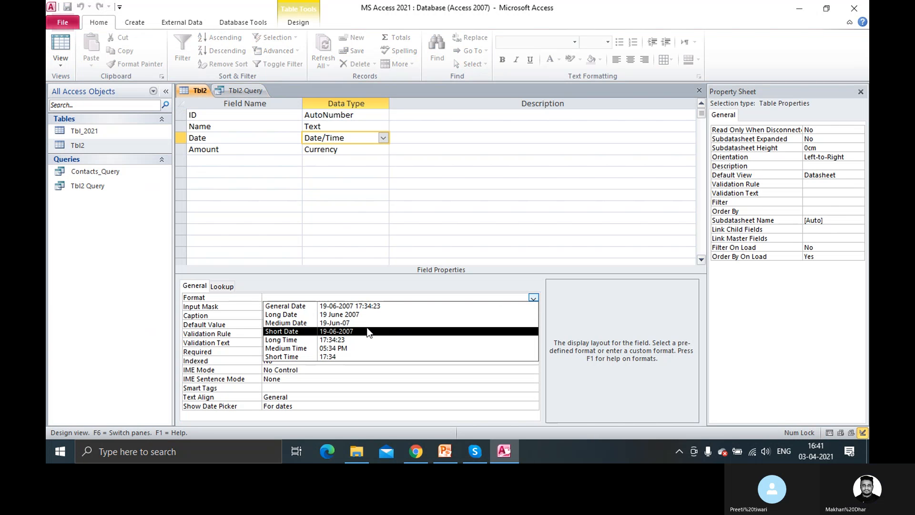
pyautogui.click(349, 136)
pyautogui.click(341, 148)
pyautogui.click(351, 137)
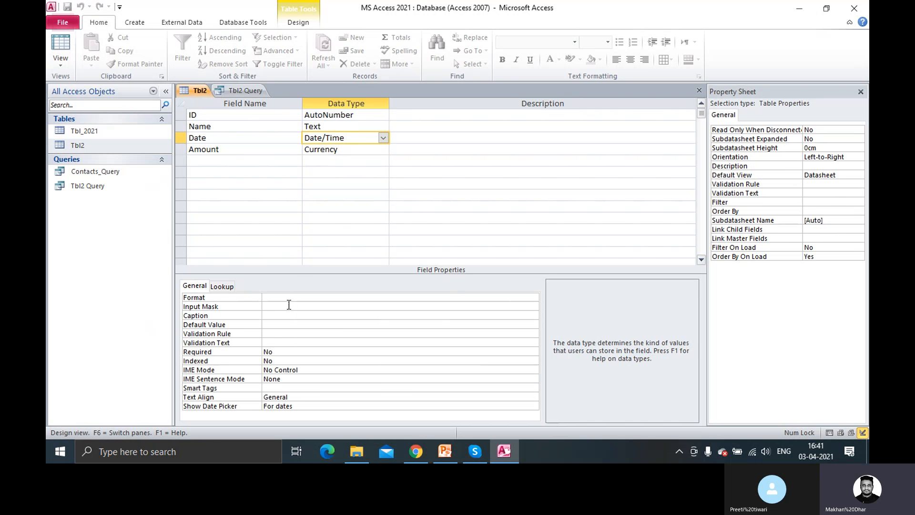
pyautogui.click(289, 304)
pyautogui.click(308, 298)
pyautogui.click(533, 299)
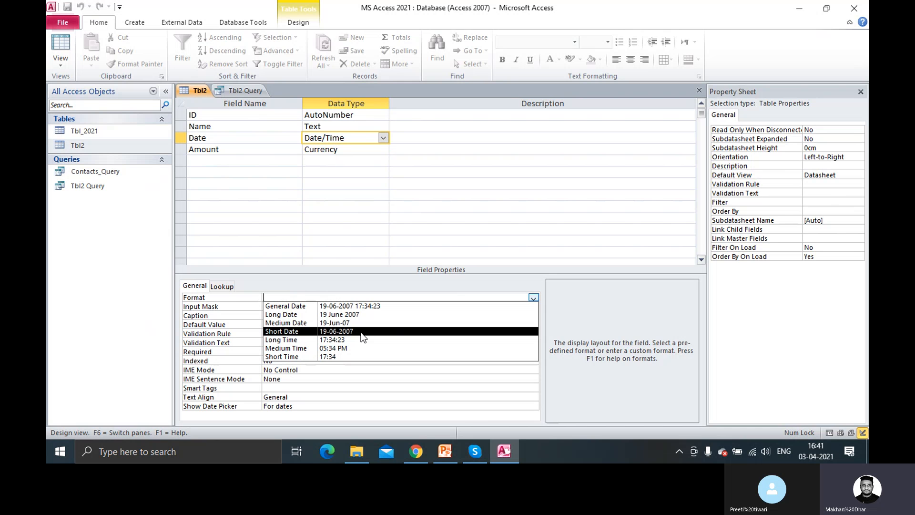
# Close Tbl2 Query and Tbl2, then reopen Tbl2 Query in Design View
pyautogui.rightClick(234, 93)
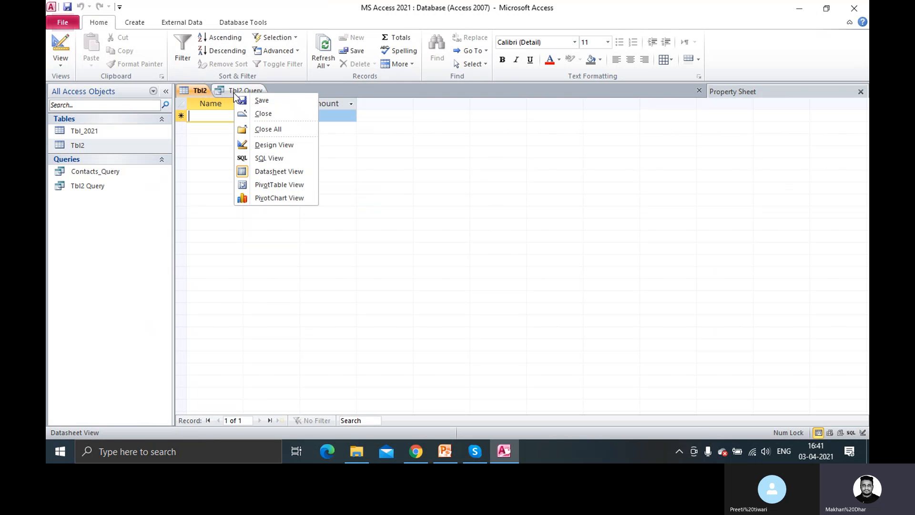
pyautogui.click(259, 115)
pyautogui.rightClick(207, 92)
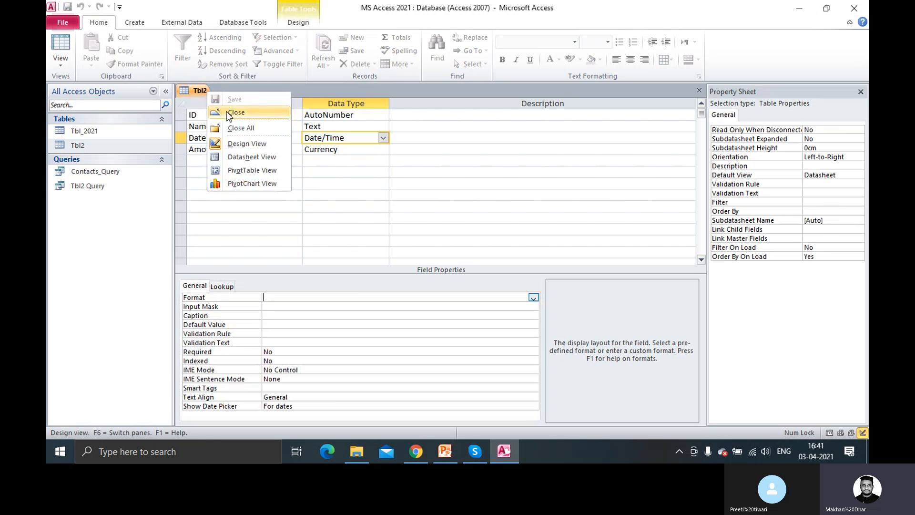
pyautogui.click(227, 112)
pyautogui.click(93, 185)
pyautogui.rightClick(93, 185)
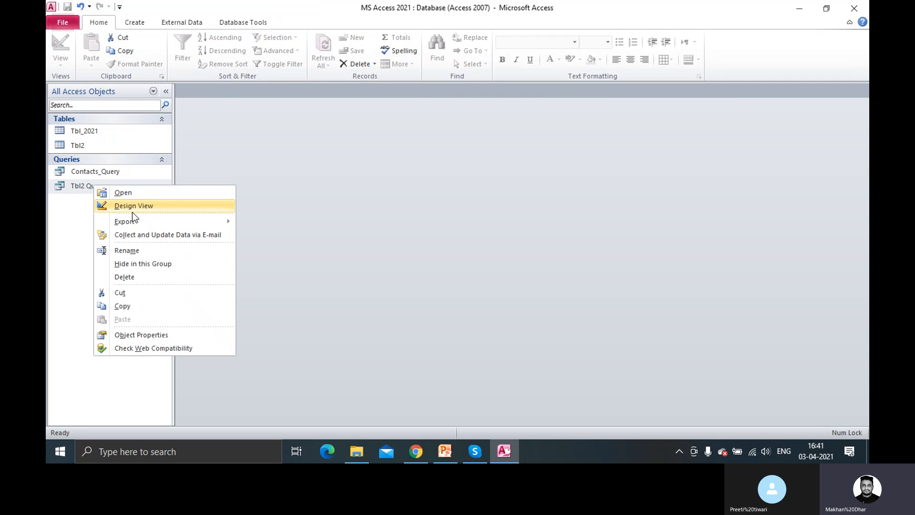
pyautogui.click(135, 205)
# Replace the Date criterion Now() with Today(), save and run, dismissing the undefined function error
pyautogui.click(383, 318)
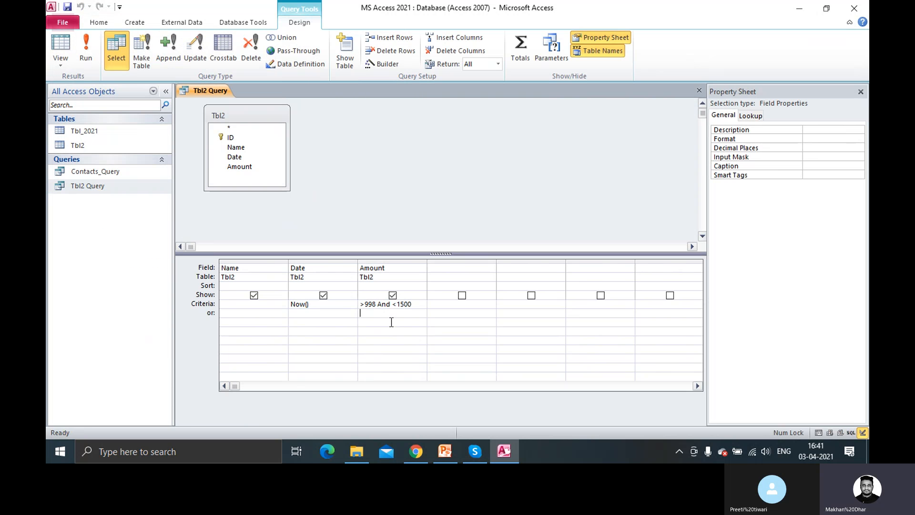
pyautogui.click(329, 306)
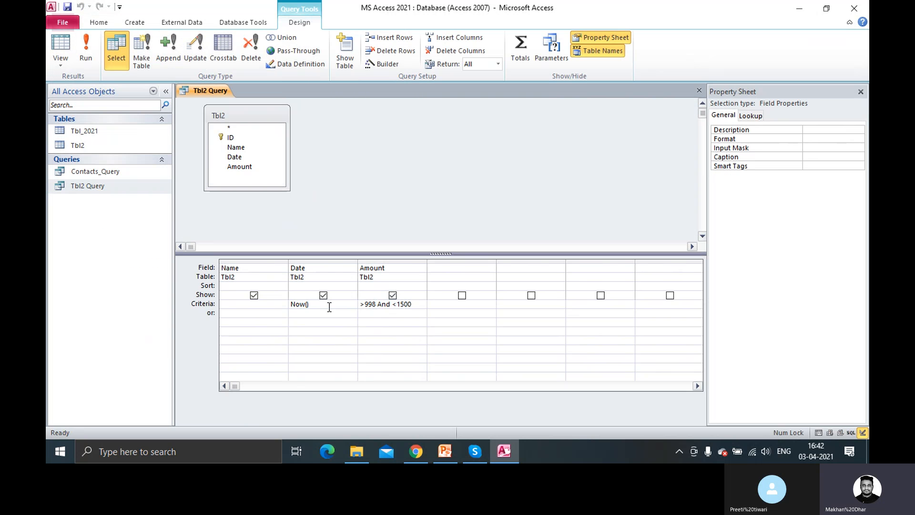
pyautogui.press('BackSpace')
pyautogui.press('BackSpace')
pyautogui.press('BackSpace')
pyautogui.press('BackSpace')
pyautogui.press('BackSpace')
pyautogui.write('Today')
pyautogui.hotkey('ctrl', 's')
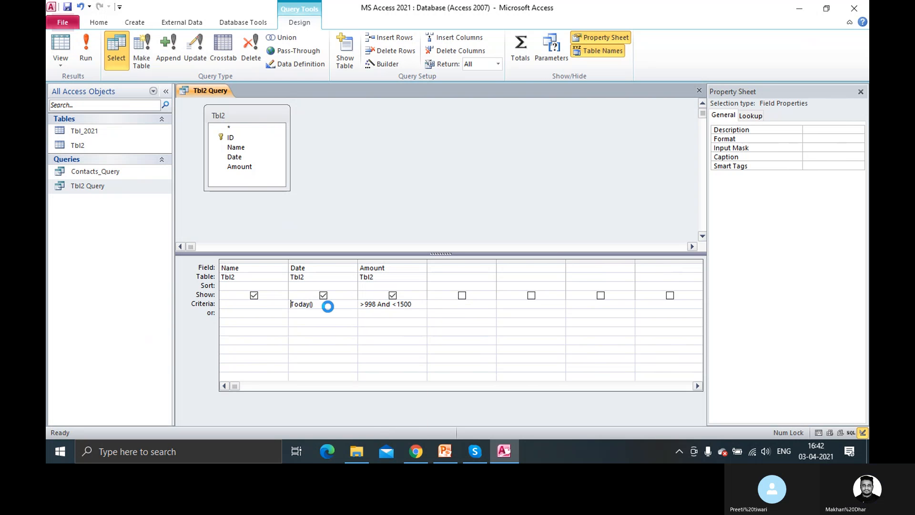
pyautogui.click(86, 48)
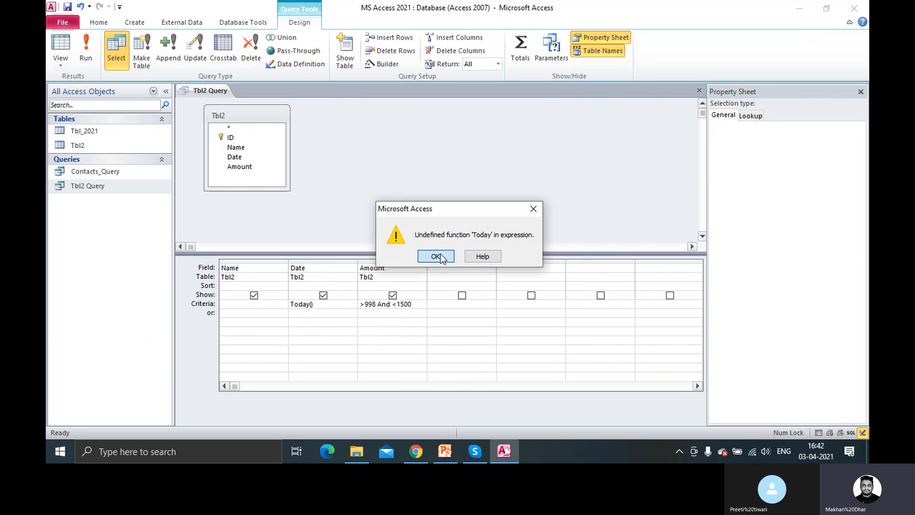
pyautogui.click(441, 255)
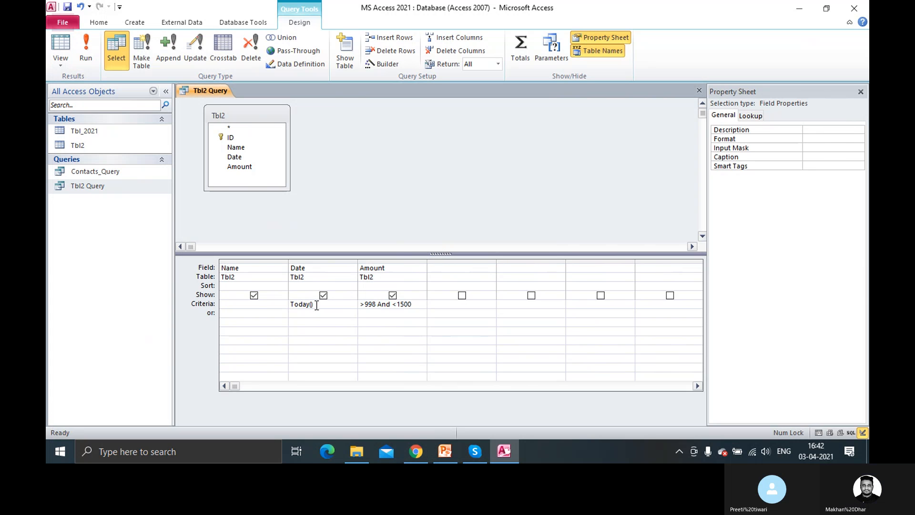
# Clear the Date criterion entirely and move to the Date column's or row
pyautogui.click(331, 307)
pyautogui.press('BackSpace')
pyautogui.press('BackSpace')
pyautogui.press('BackSpace')
pyautogui.press('BackSpace')
pyautogui.press('BackSpace')
pyautogui.press('BackSpace')
pyautogui.press('BackSpace')
pyautogui.write('t')
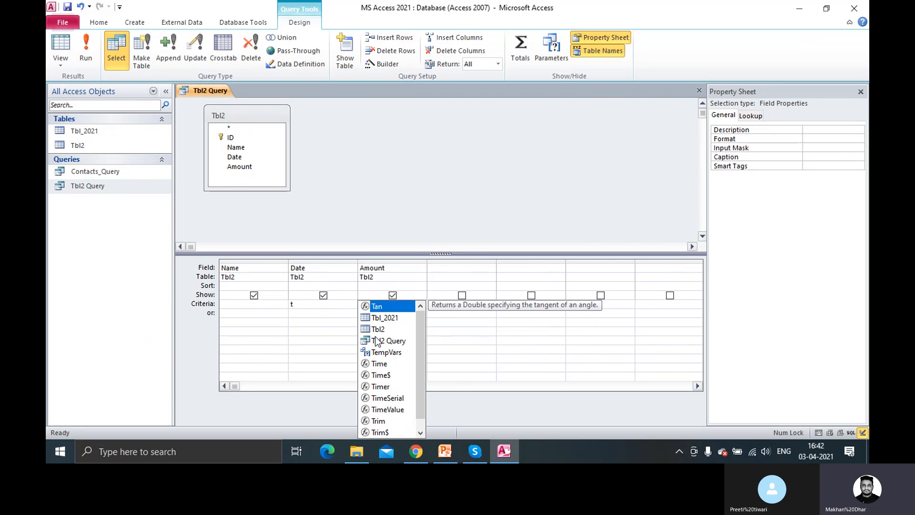
pyautogui.scroll(-1, 408, 373)
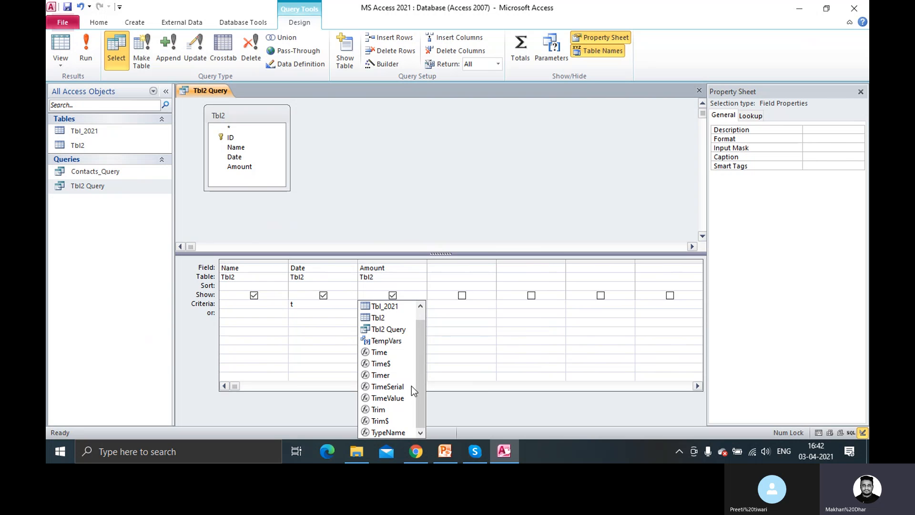
pyautogui.scroll(1, 411, 390)
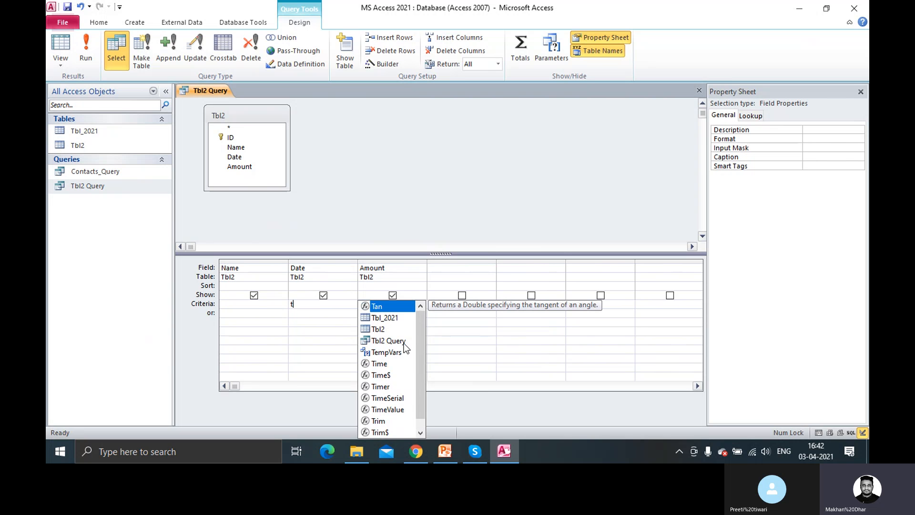
pyautogui.moveTo(421, 334); pyautogui.dragTo(420, 342)
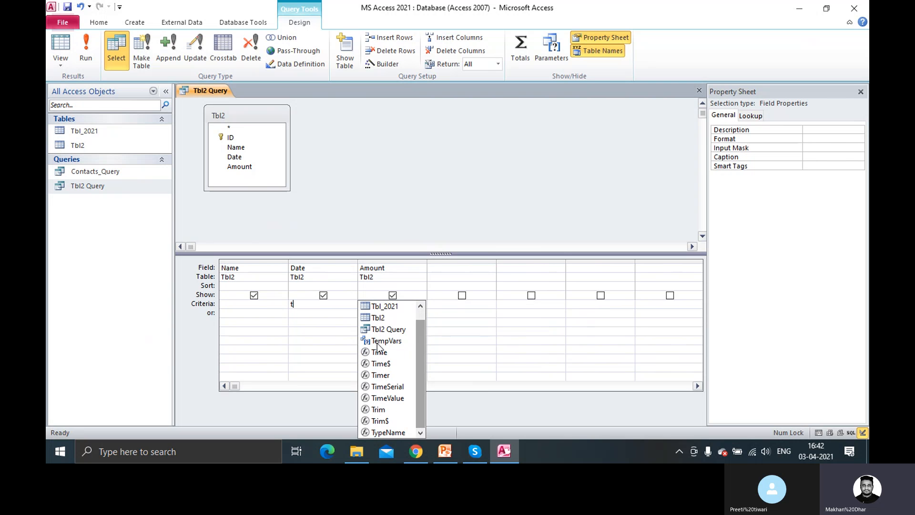
pyautogui.press('BackSpace')
pyautogui.click(309, 312)
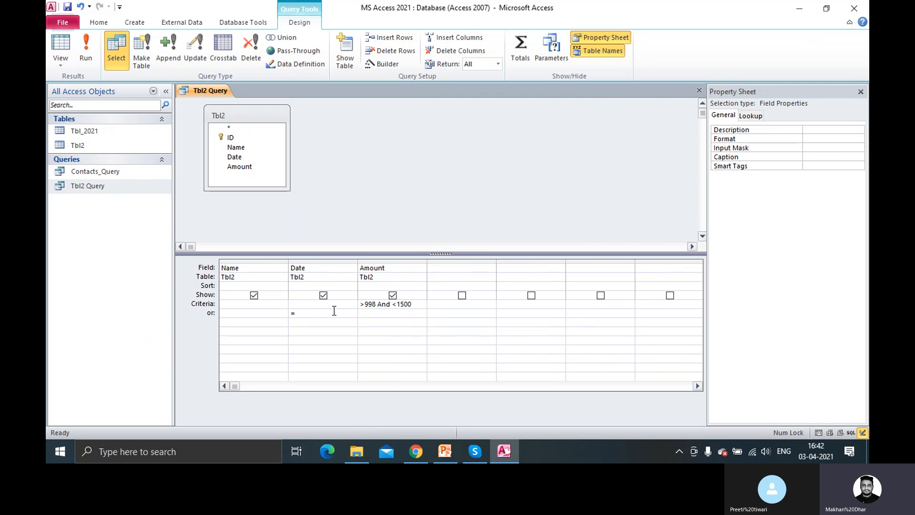
# Try =Today() in the Date column's or row, dismiss the error, and delete the entry
pyautogui.write('=Today(')
pyautogui.click(95, 60)
pyautogui.click(435, 252)
pyautogui.doubleClick(309, 313)
pyautogui.press('Delete')
# Review the Name and Amount criteria cells, leaving only Amount's >998 And <1500
pyautogui.click(242, 305)
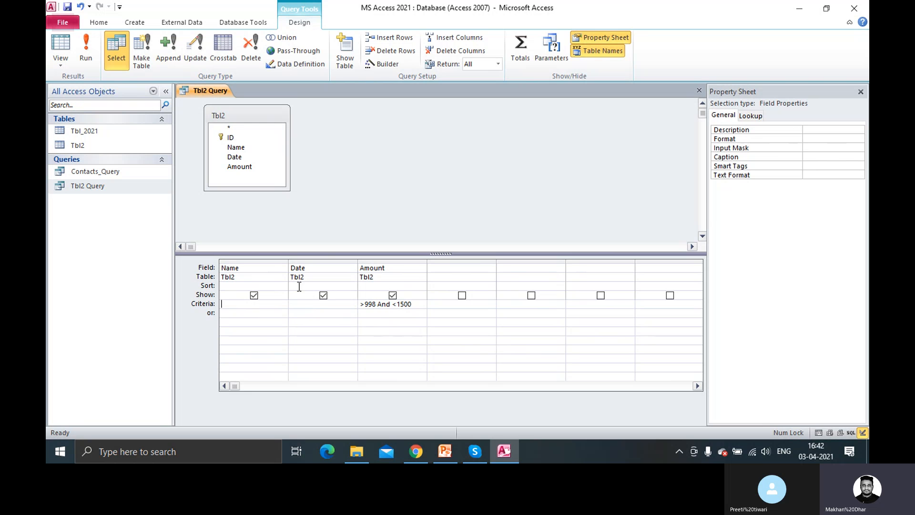
pyautogui.click(417, 304)
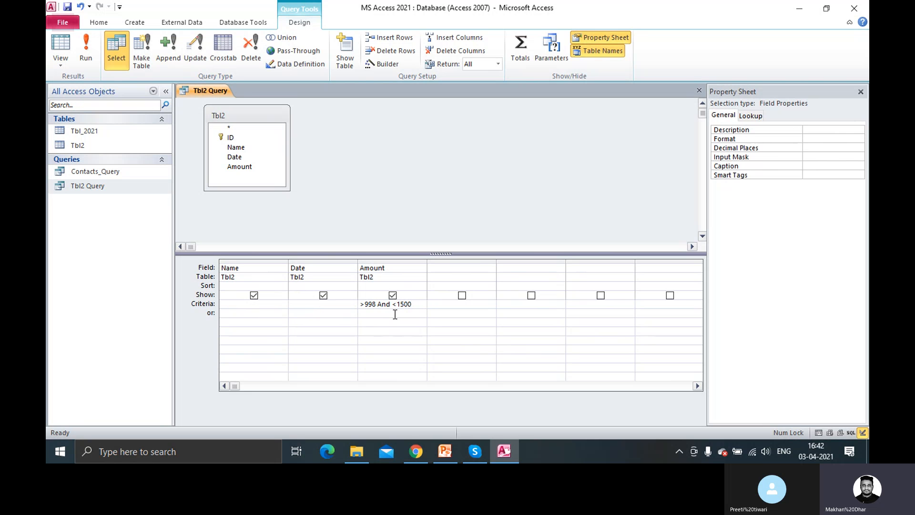
pyautogui.click(243, 316)
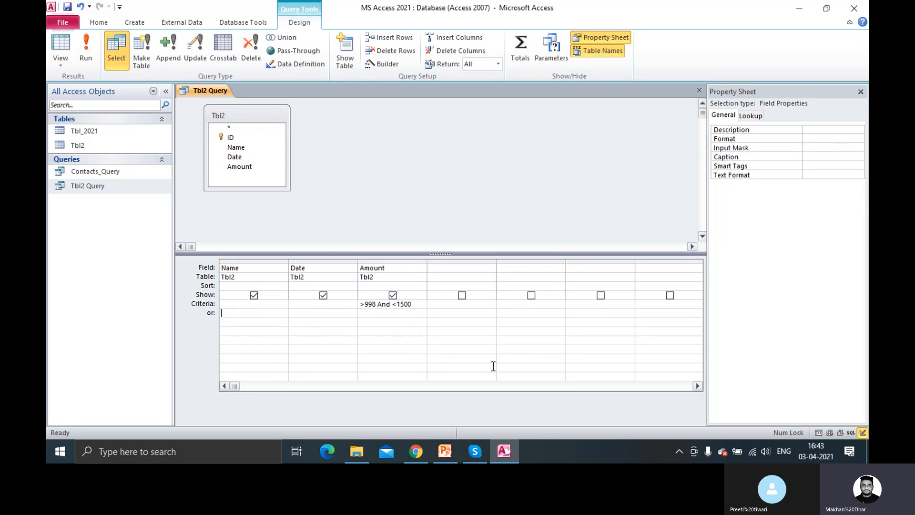
pyautogui.click(417, 452)
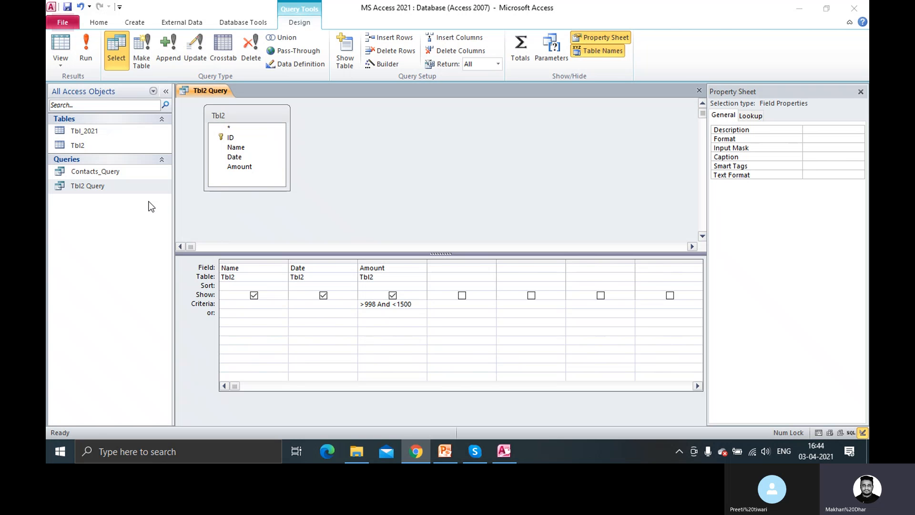
# Open the Tbl_2021 table in Datasheet View to see its four records
pyautogui.doubleClick(89, 136)
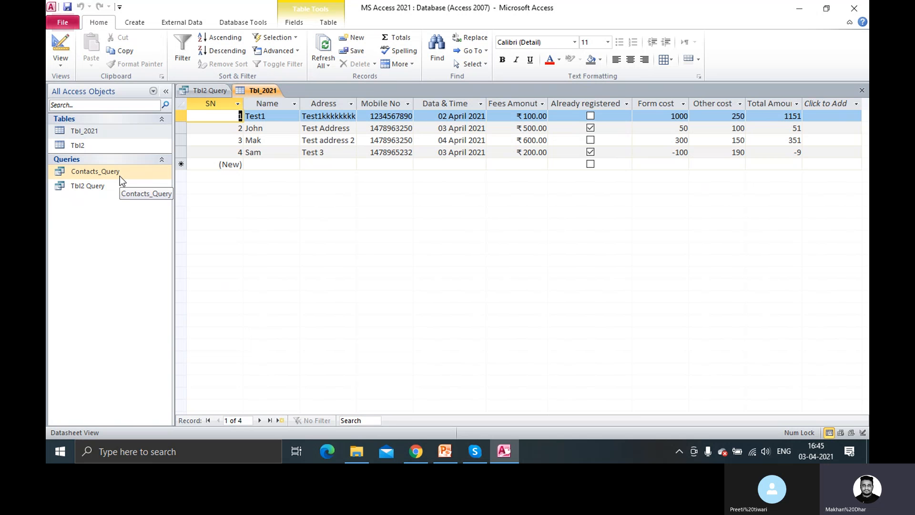
pyautogui.click(869, 414)
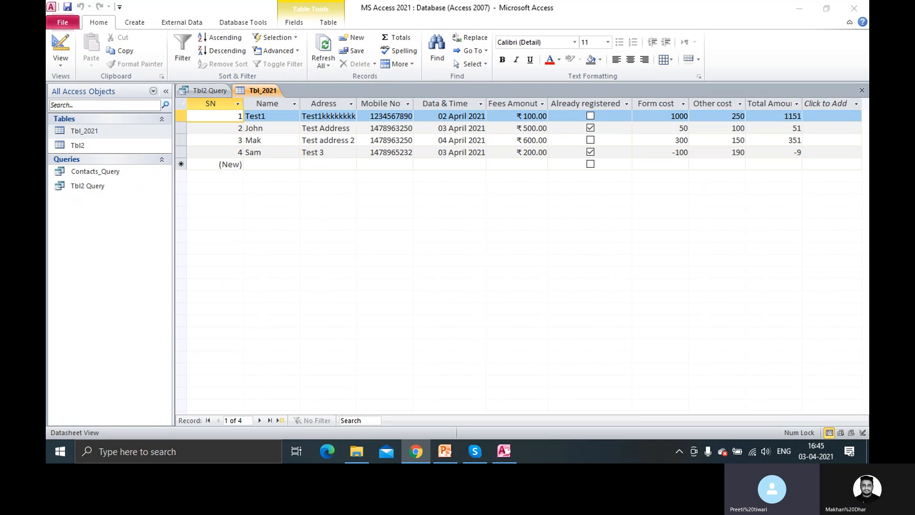
# Close Tbl_2021, then close Tbl2 Query, saving its changes
pyautogui.rightClick(259, 91)
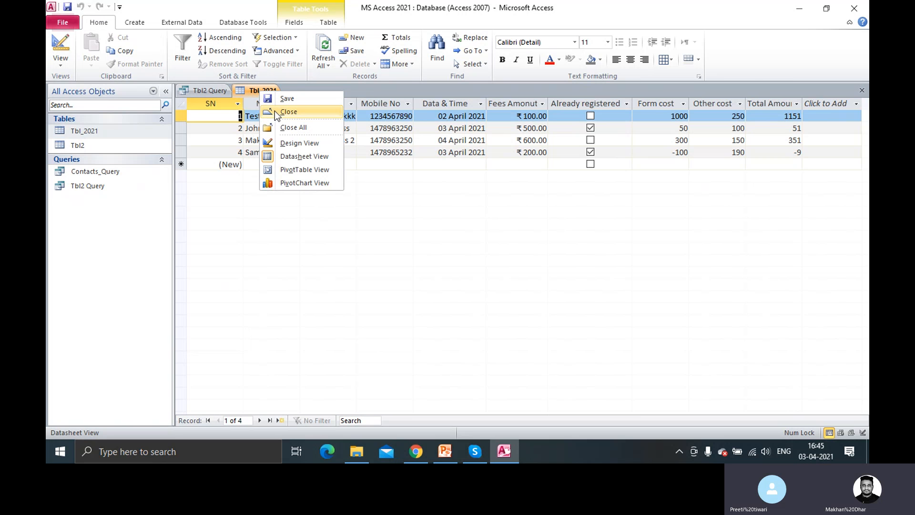
pyautogui.click(275, 111)
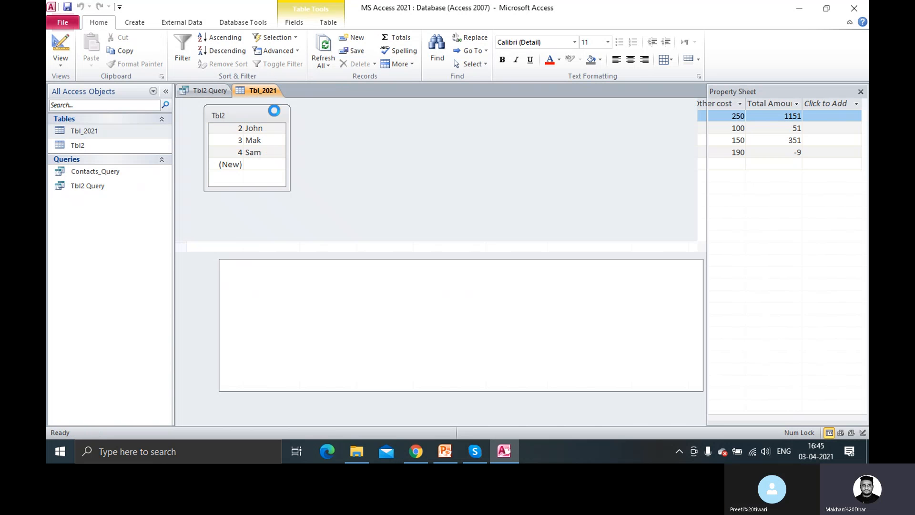
pyautogui.rightClick(219, 94)
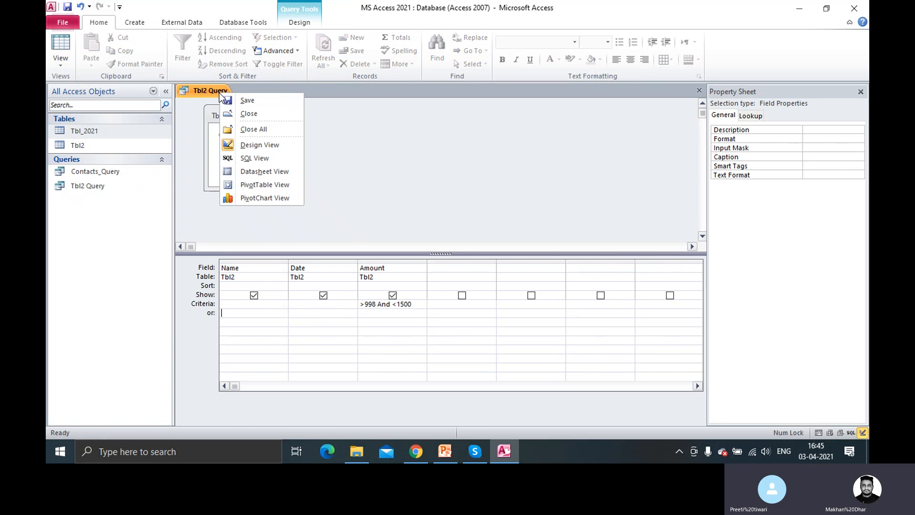
pyautogui.click(253, 114)
pyautogui.click(410, 257)
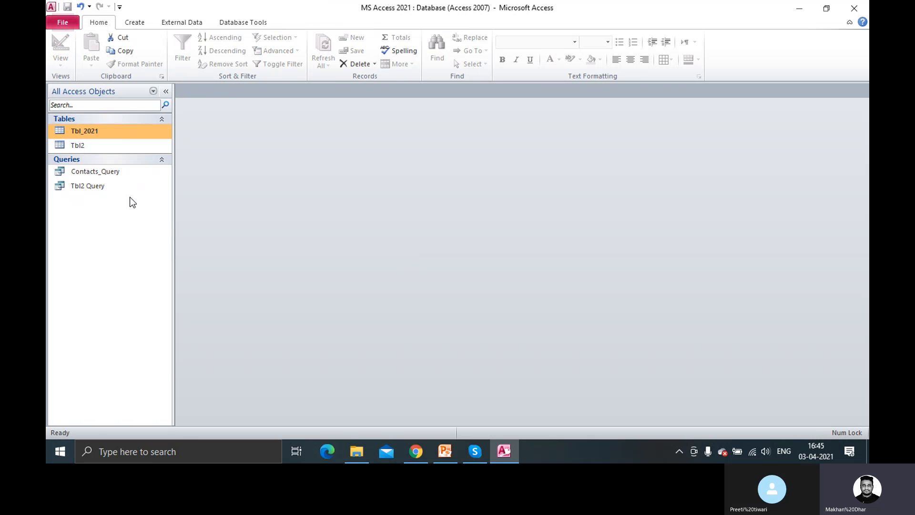
# Reopen the Tbl_2021 table and close it again
pyautogui.doubleClick(113, 131)
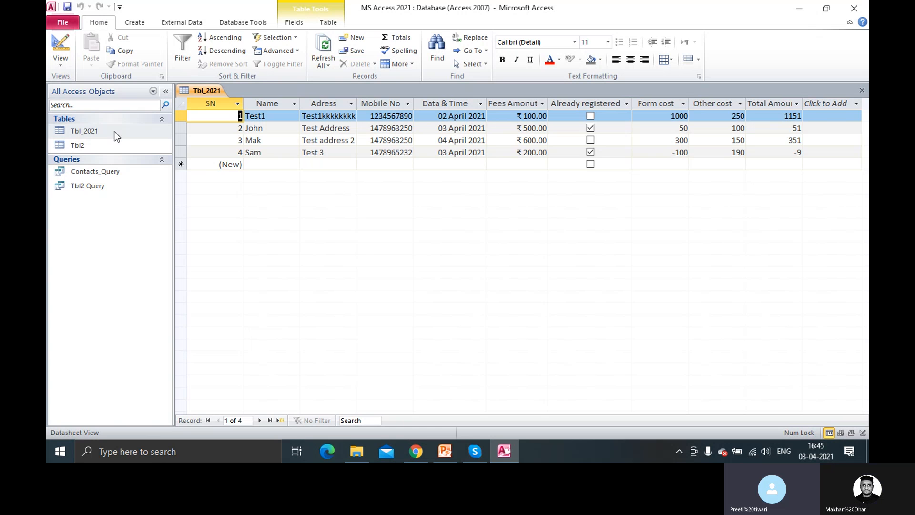
pyautogui.rightClick(206, 92)
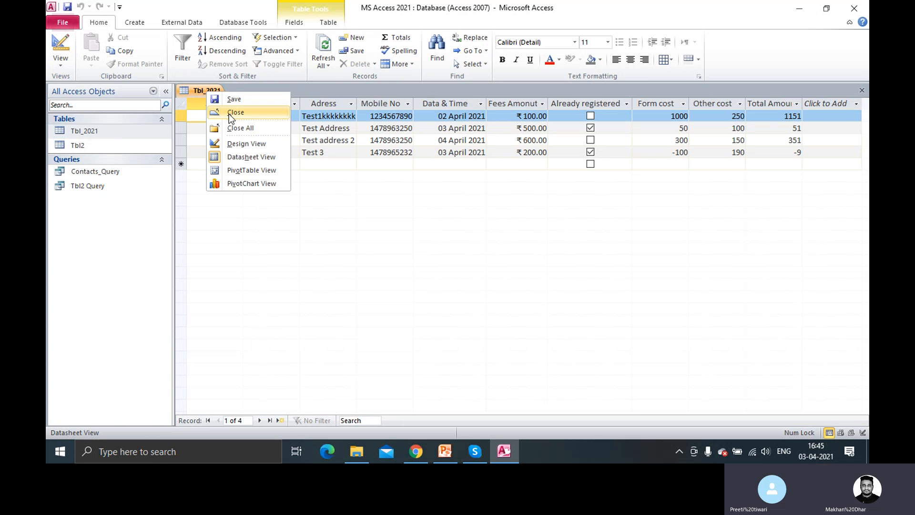
pyautogui.click(224, 113)
pyautogui.rightClick(102, 129)
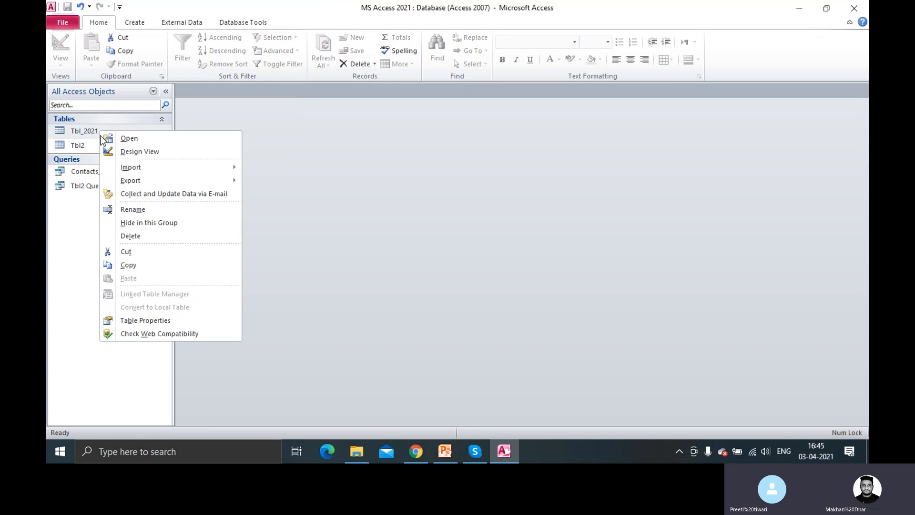
pyautogui.click(131, 151)
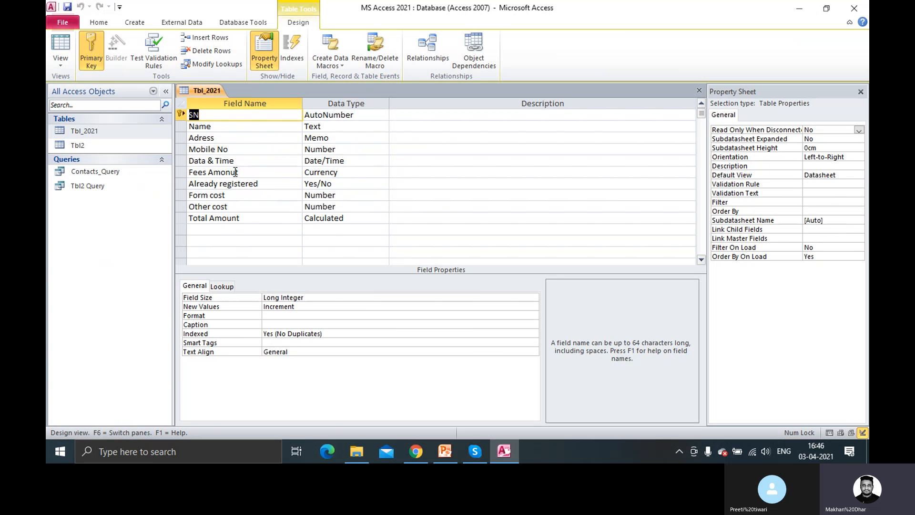
pyautogui.rightClick(213, 89)
pyautogui.click(247, 112)
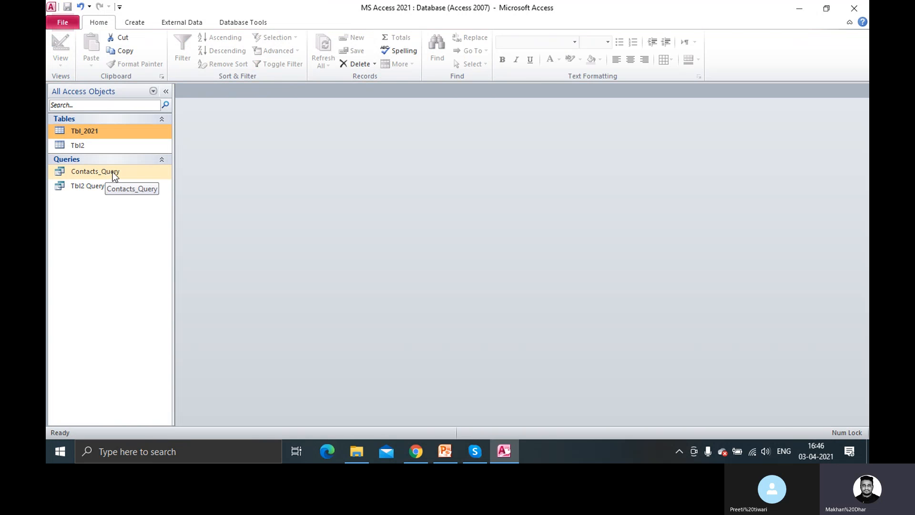
# In Contacts_Query's design, replace the Data & Time criterion Now() with Date()
pyautogui.rightClick(113, 172)
pyautogui.click(150, 191)
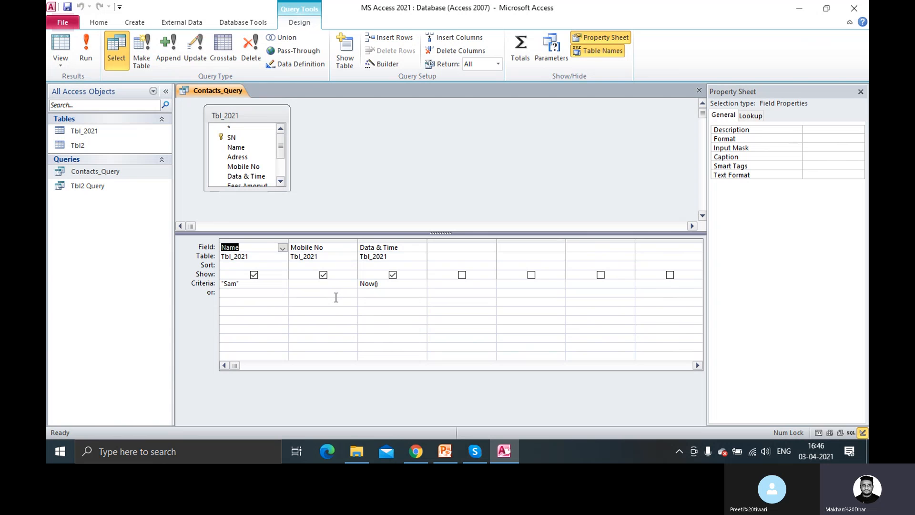
pyautogui.moveTo(361, 284); pyautogui.dragTo(390, 307)
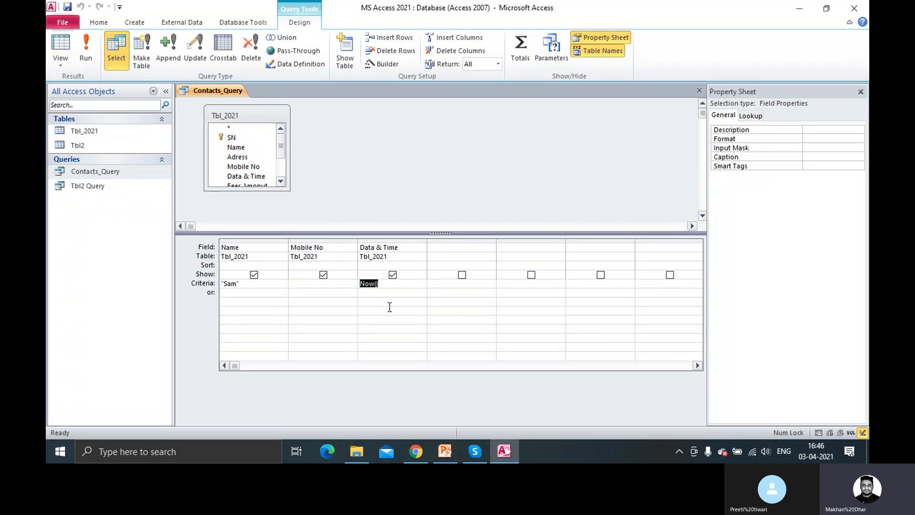
pyautogui.press('BackSpace')
pyautogui.write('Date()')
# Run the query to show the 03 April 2021 record, then return to Design view
pyautogui.click(89, 54)
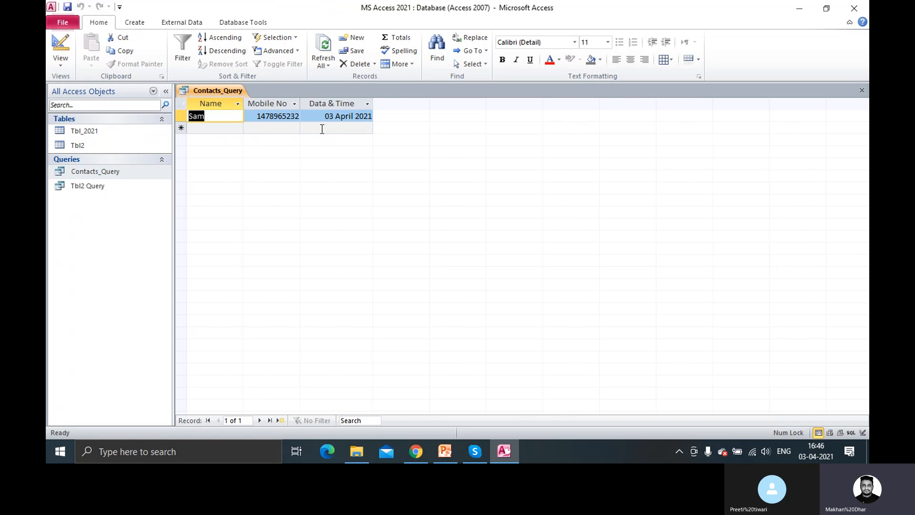
pyautogui.rightClick(109, 173)
pyautogui.click(154, 194)
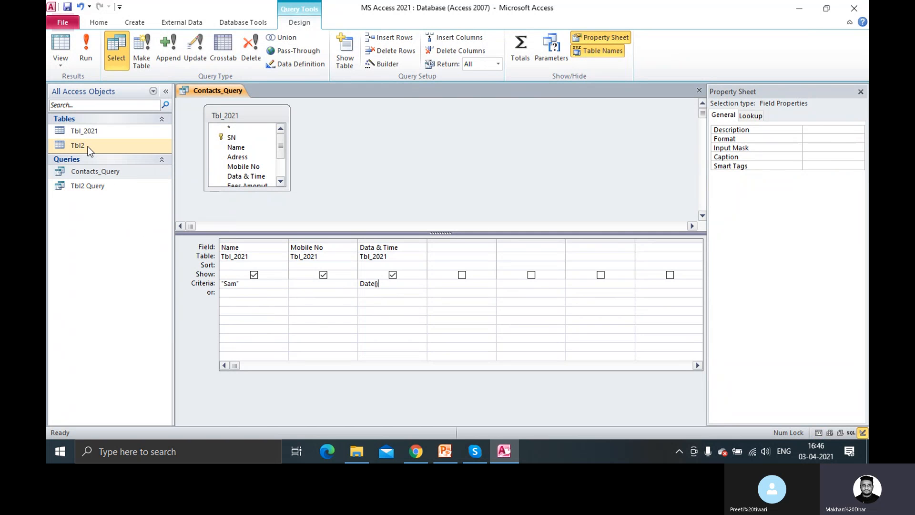
# Open the Tbl_2021 and Tbl2 tables, then go back to the Contacts_Query design grid
pyautogui.doubleClick(98, 134)
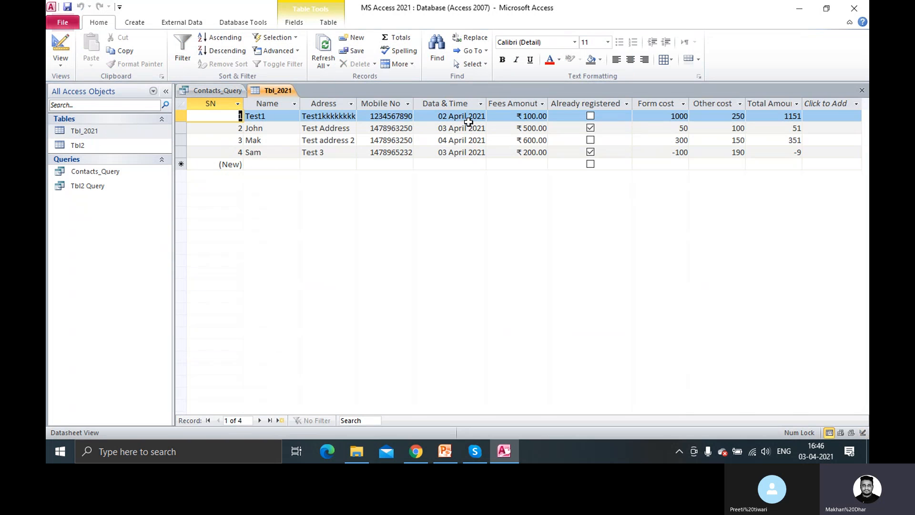
pyautogui.doubleClick(78, 146)
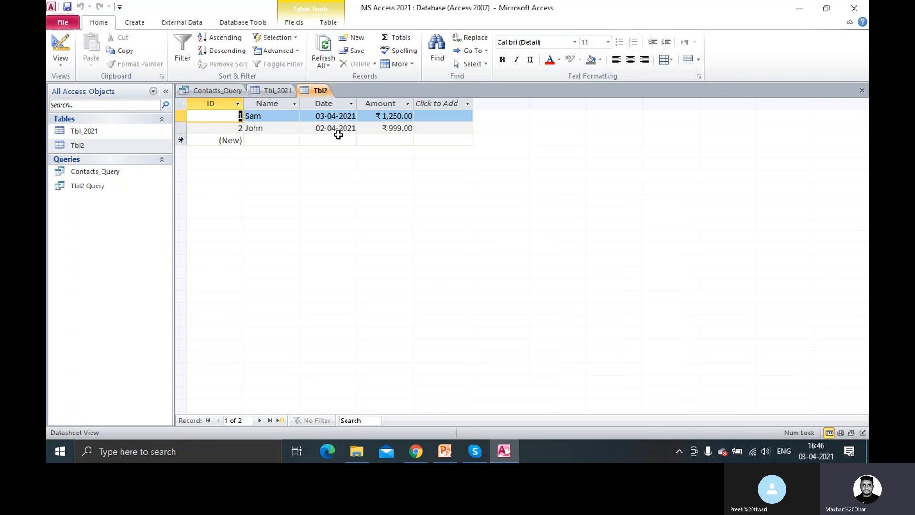
pyautogui.click(210, 94)
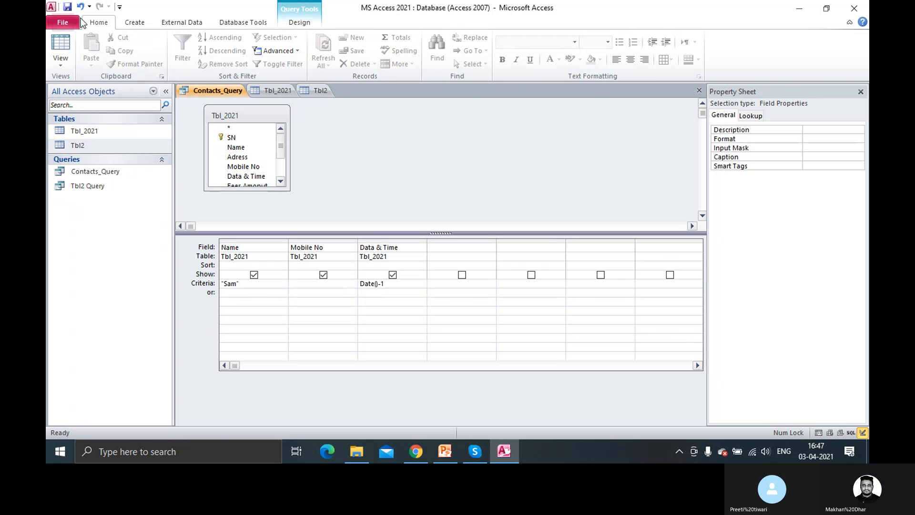
# Run Contacts_Query with its Date()-1 criterion, which returns no records
pyautogui.click(68, 7)
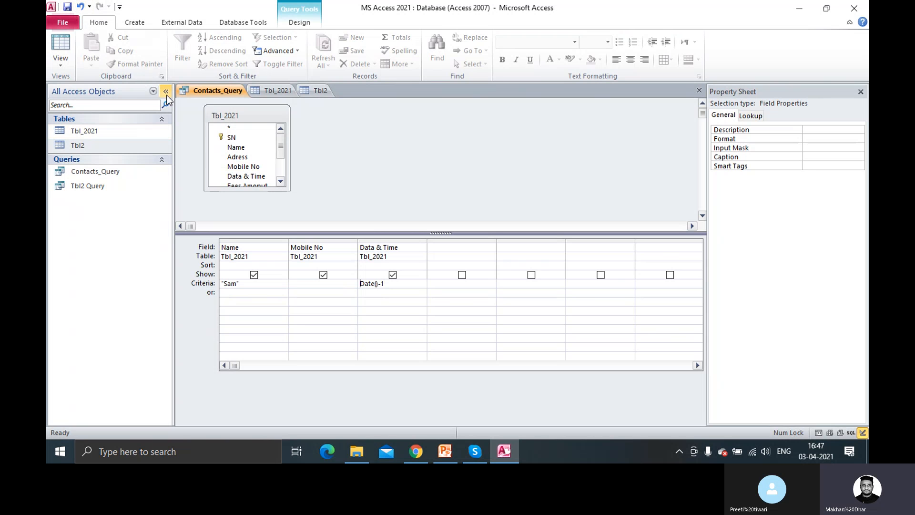
pyautogui.click(244, 24)
pyautogui.click(291, 24)
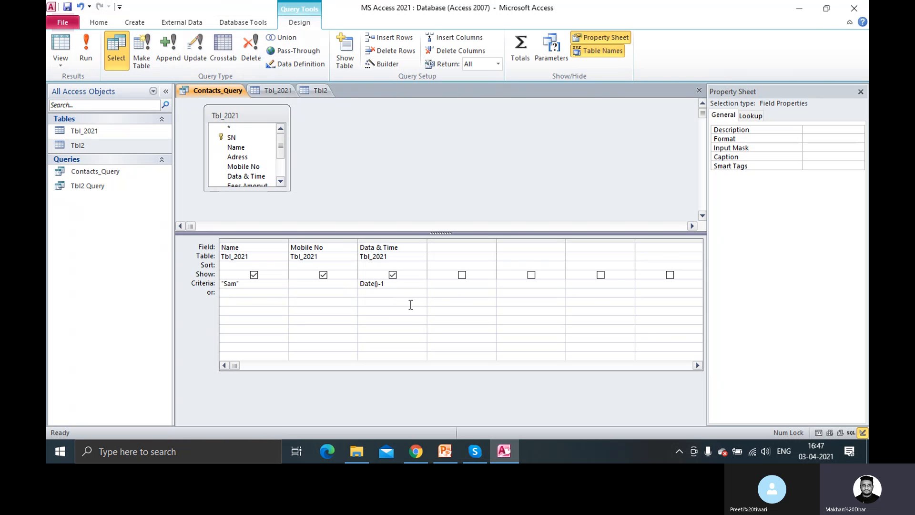
pyautogui.click(399, 285)
pyautogui.click(89, 50)
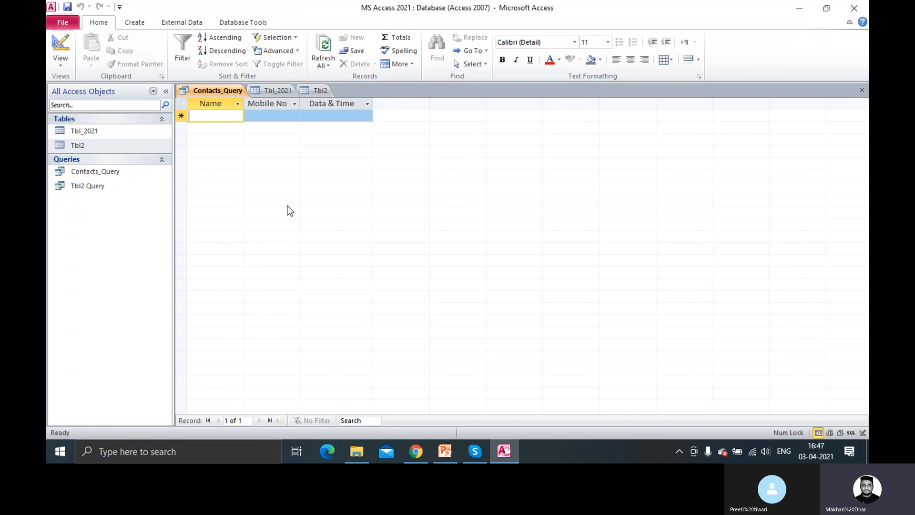
# Compare the record dates in Tbl_2021 and Tbl2 with the empty query results
pyautogui.click(276, 92)
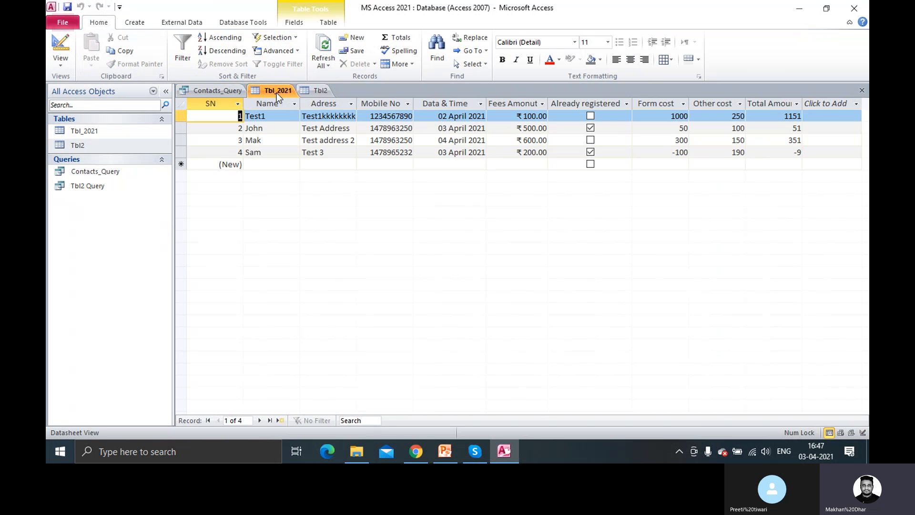
pyautogui.click(323, 91)
pyautogui.click(335, 129)
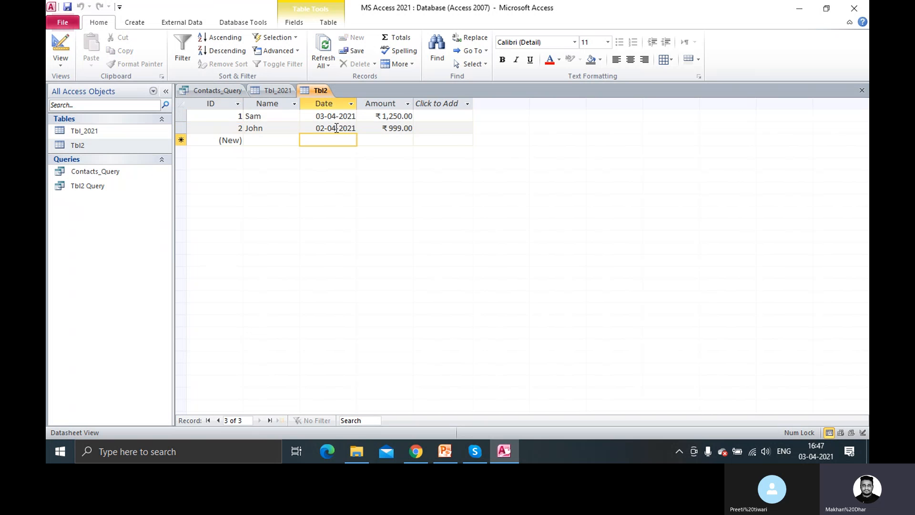
pyautogui.click(219, 90)
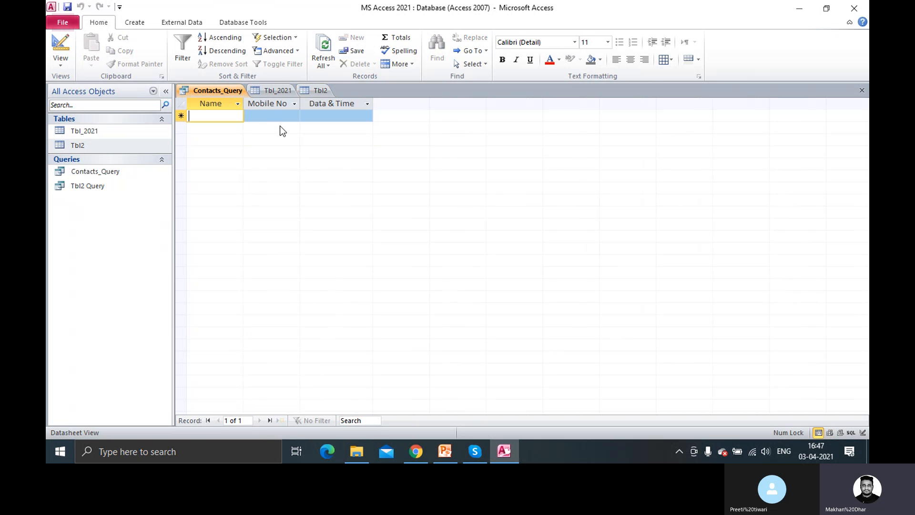
pyautogui.click(283, 92)
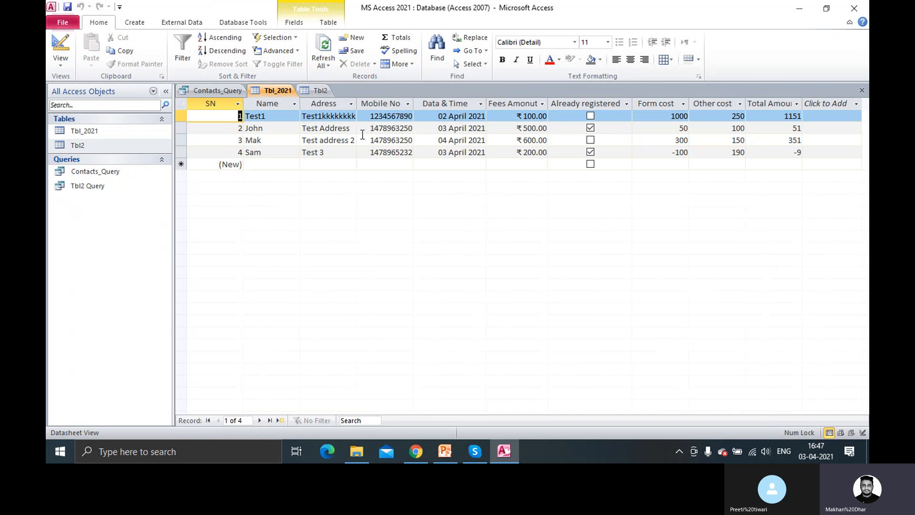
# Close the Tbl_2021, Tbl2 and Contacts_Query tabs
pyautogui.rightClick(274, 92)
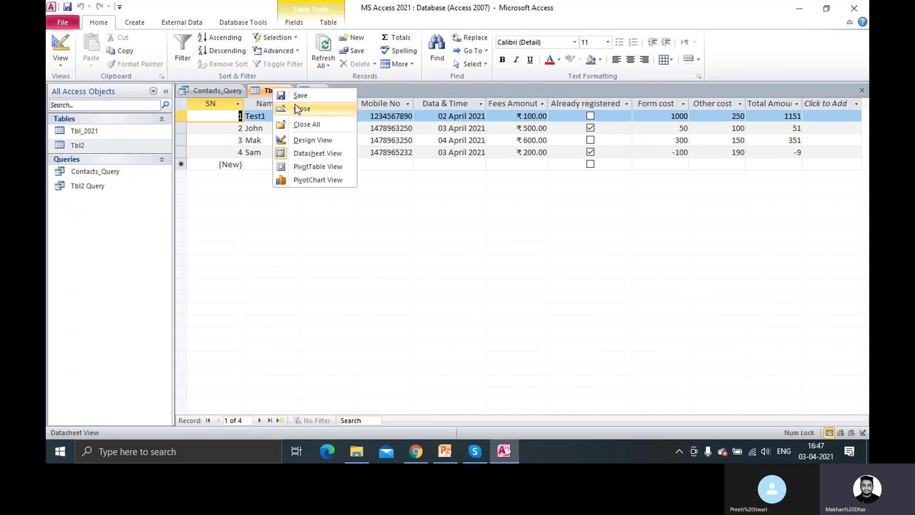
pyautogui.click(291, 108)
pyautogui.click(274, 92)
pyautogui.rightClick(273, 93)
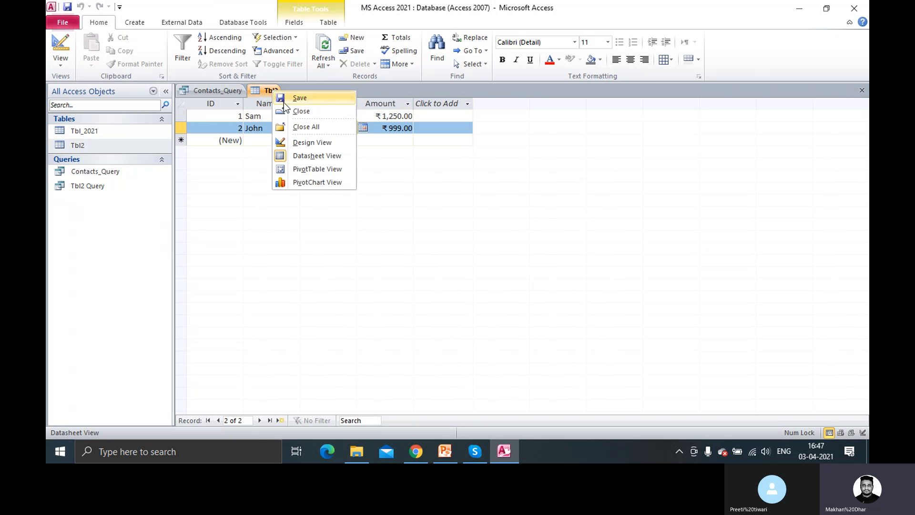
pyautogui.click(298, 110)
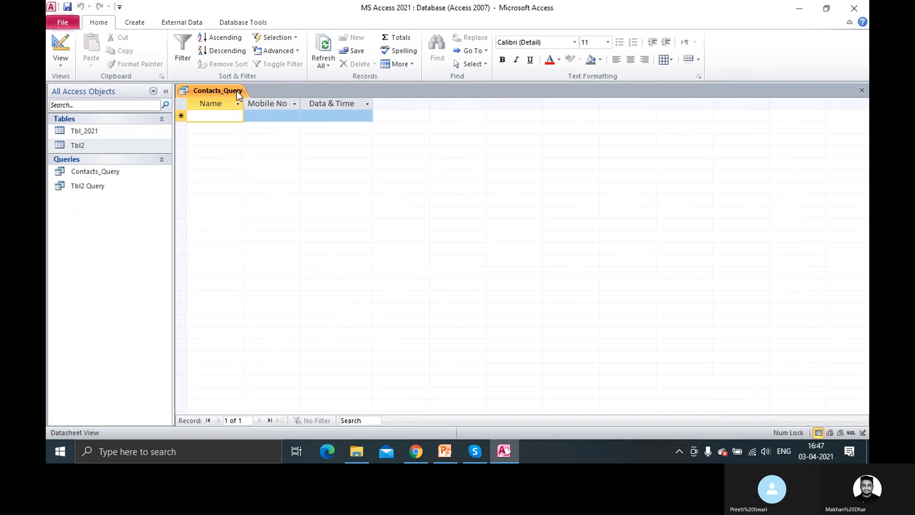
pyautogui.rightClick(236, 91)
pyautogui.click(265, 118)
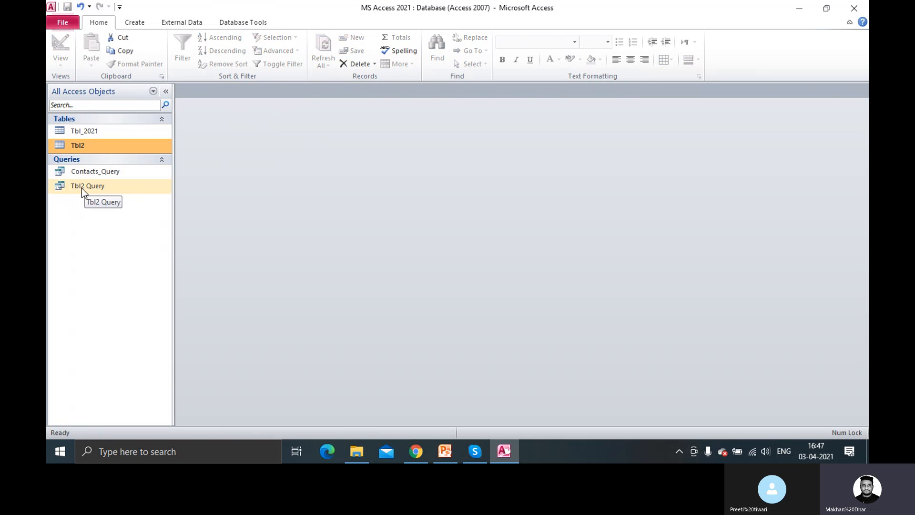
# Open Tbl2 Query in Design view and delete its >998 And <1500 Amount criterion
pyautogui.doubleClick(91, 187)
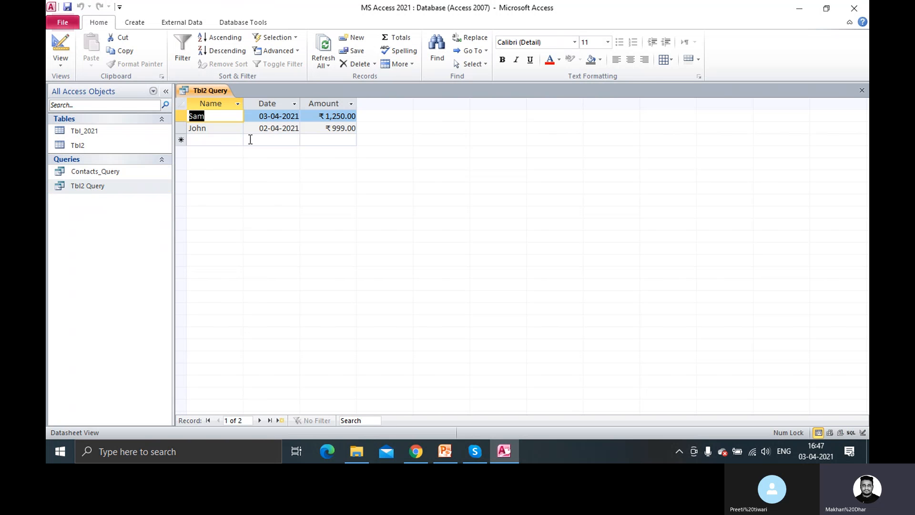
pyautogui.rightClick(102, 185)
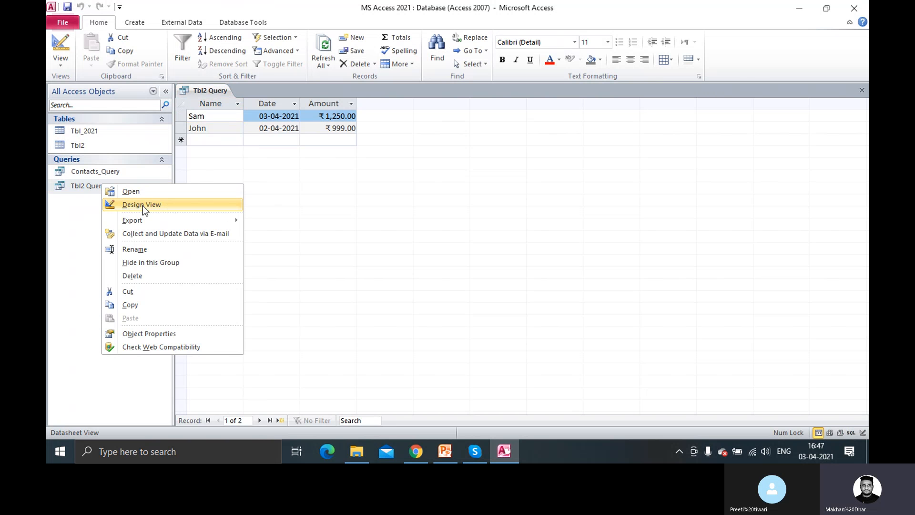
pyautogui.click(142, 205)
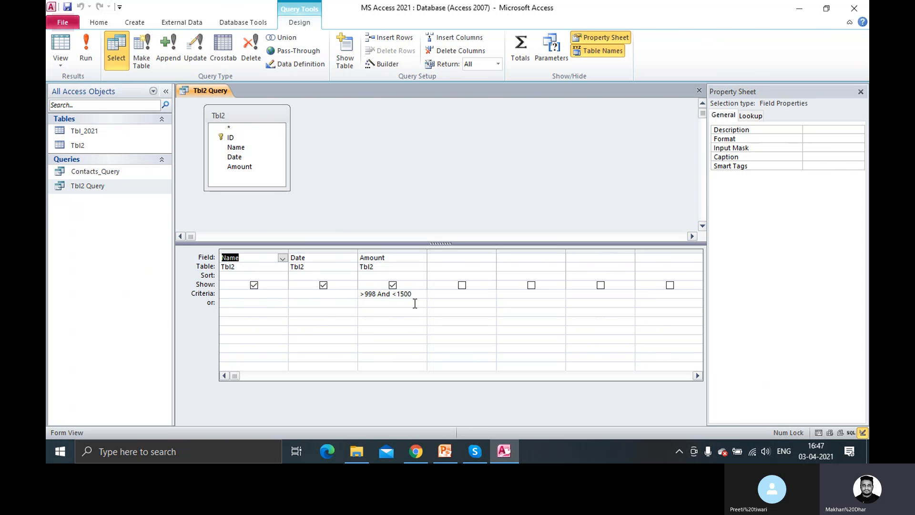
pyautogui.click(308, 297)
pyautogui.moveTo(419, 297); pyautogui.dragTo(336, 296)
pyautogui.press('Delete')
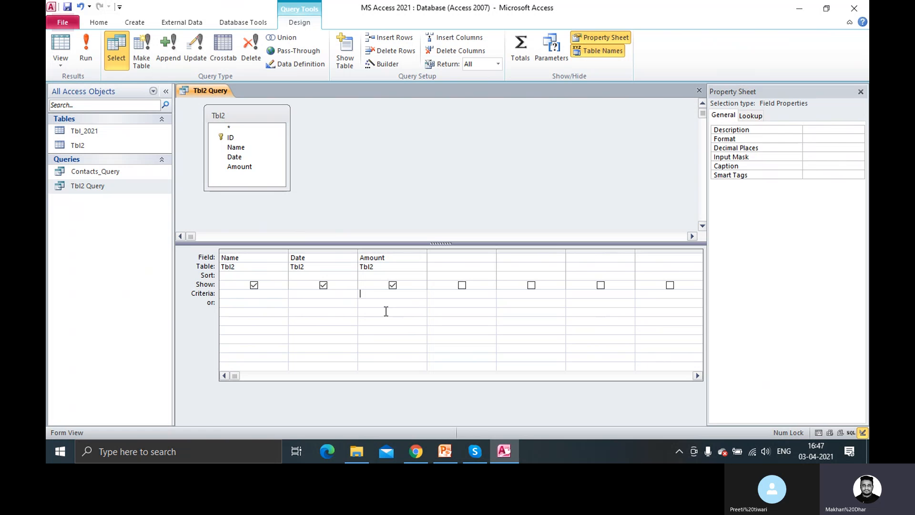
# Filter Date by Date(), run it to get the 03-04-2021 record, then open Tbl2
pyautogui.click(331, 297)
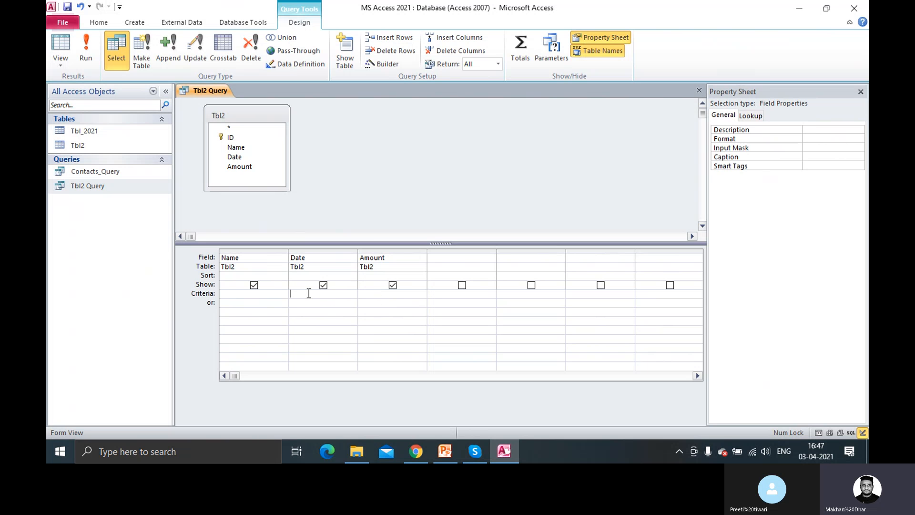
pyautogui.write('Date')
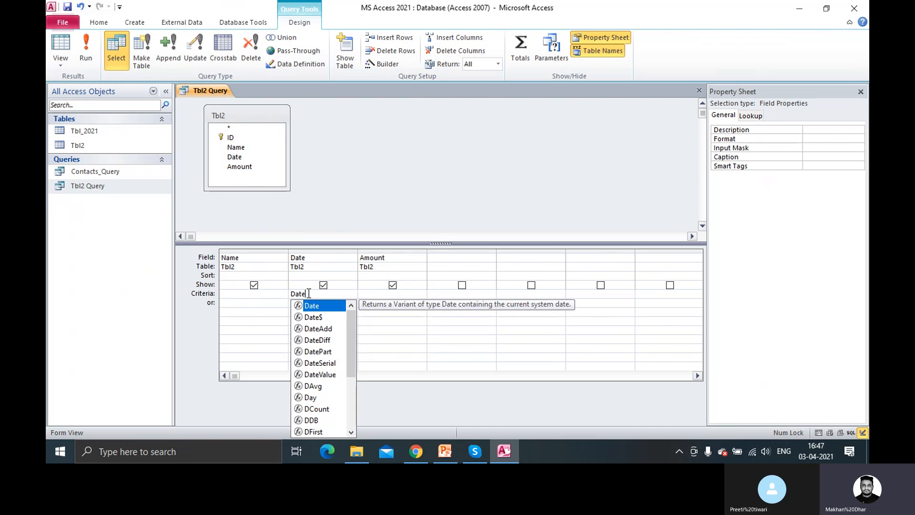
pyautogui.write('()')
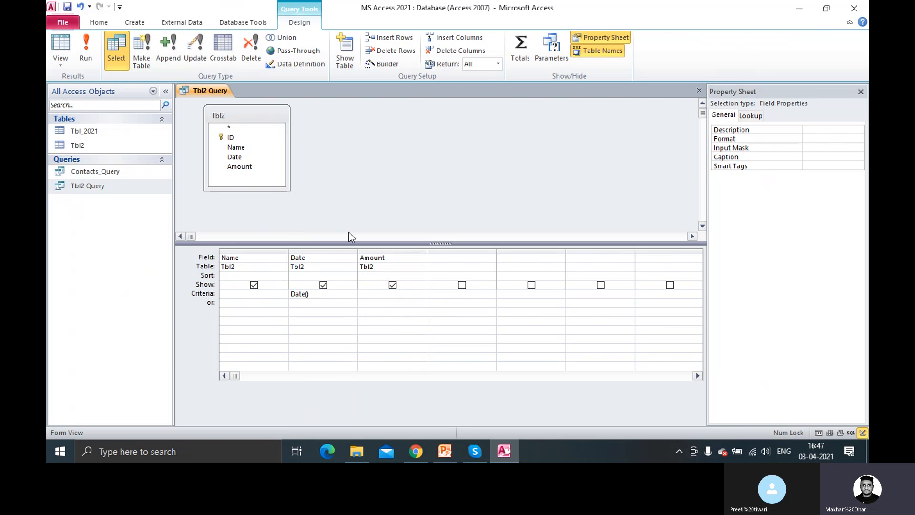
pyautogui.click(86, 61)
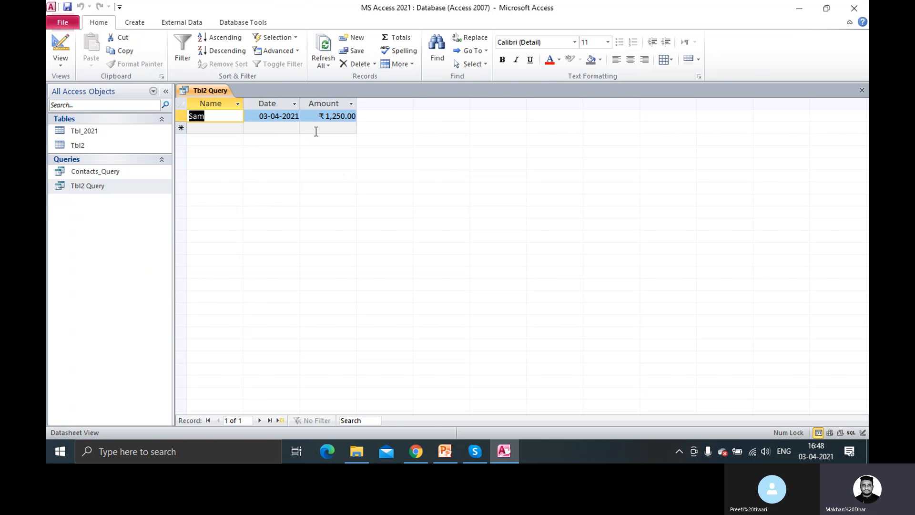
pyautogui.rightClick(220, 92)
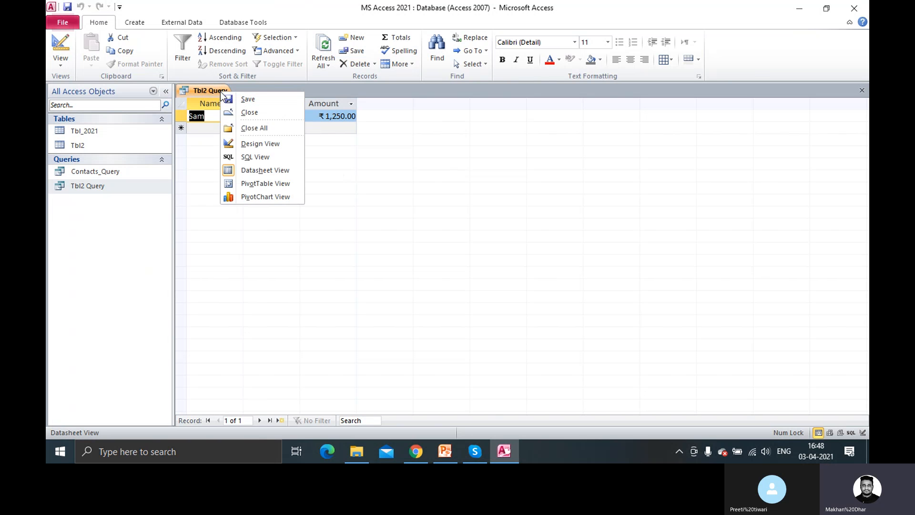
pyautogui.click(263, 141)
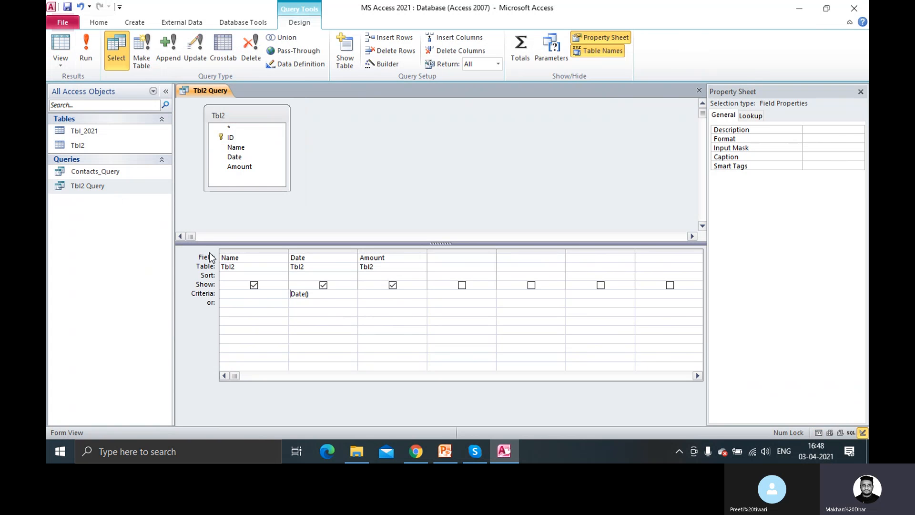
pyautogui.doubleClick(86, 146)
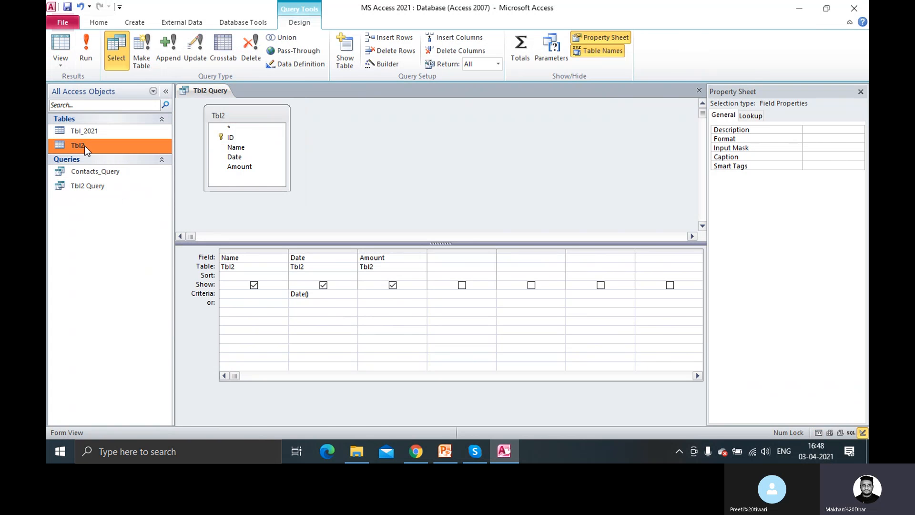
pyautogui.click(325, 128)
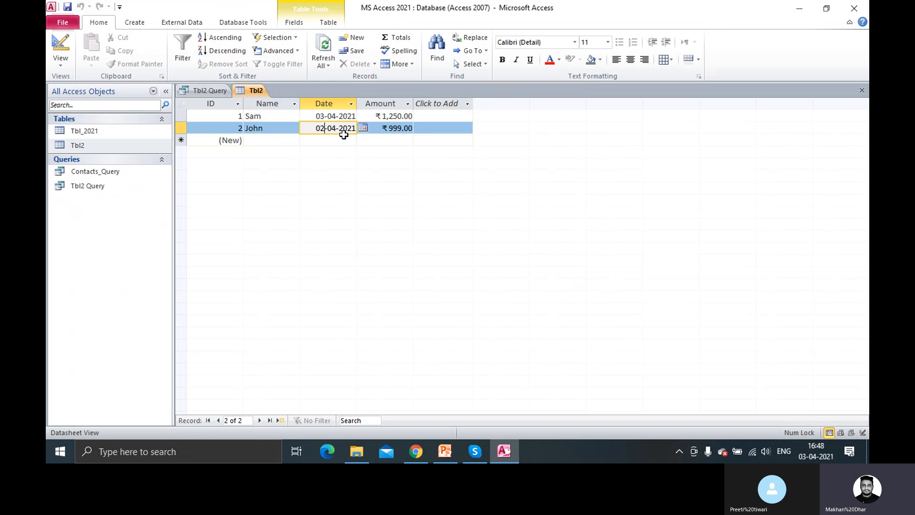
# Adjust John's and Sam's dates in Tbl2, then place the cursor after the query's Date() criteria
pyautogui.press('BackSpace')
pyautogui.press('Tab')
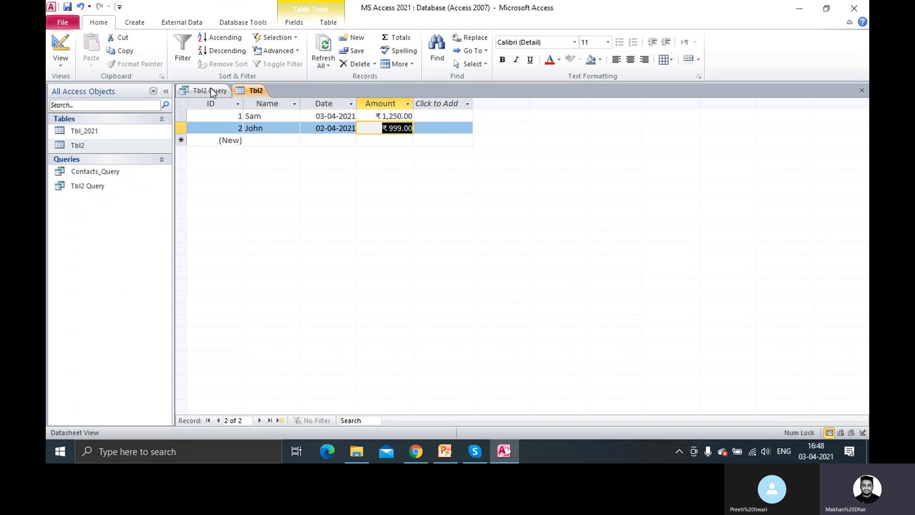
pyautogui.click(321, 118)
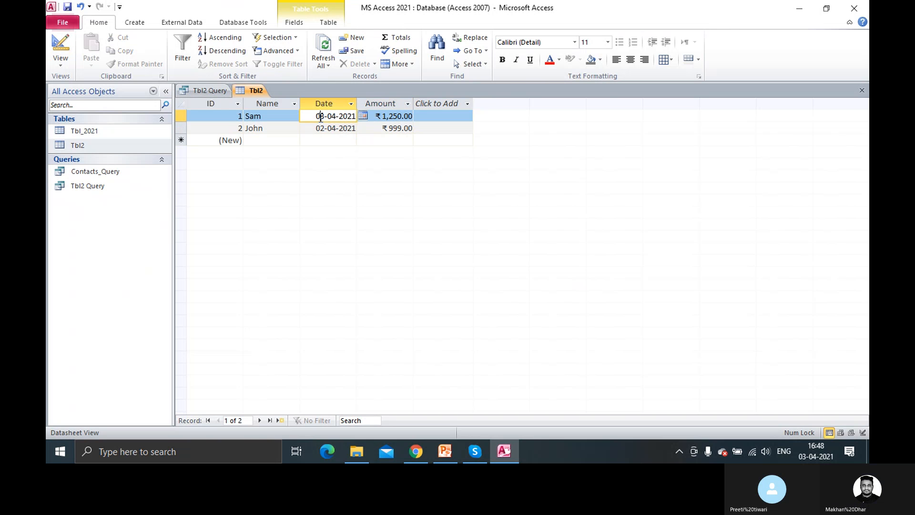
pyautogui.doubleClick(321, 118)
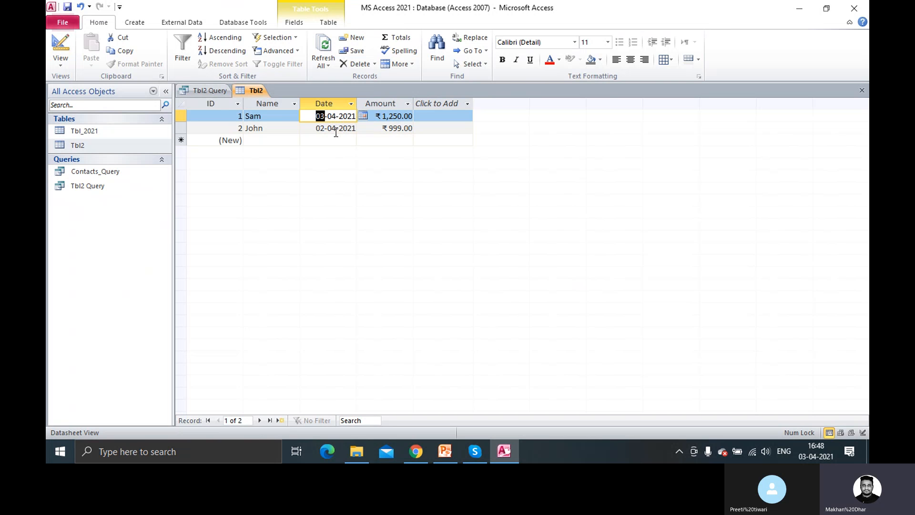
pyautogui.press('Tab')
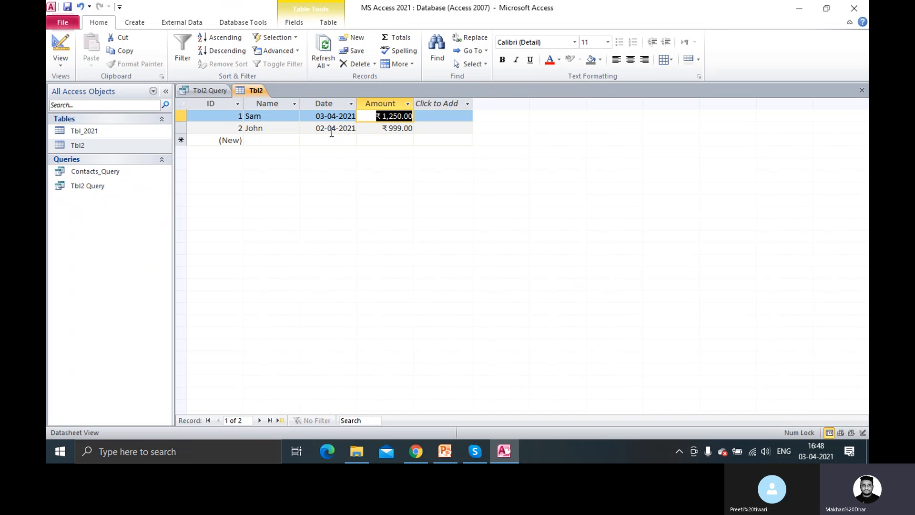
pyautogui.click(329, 129)
pyautogui.press('Tab')
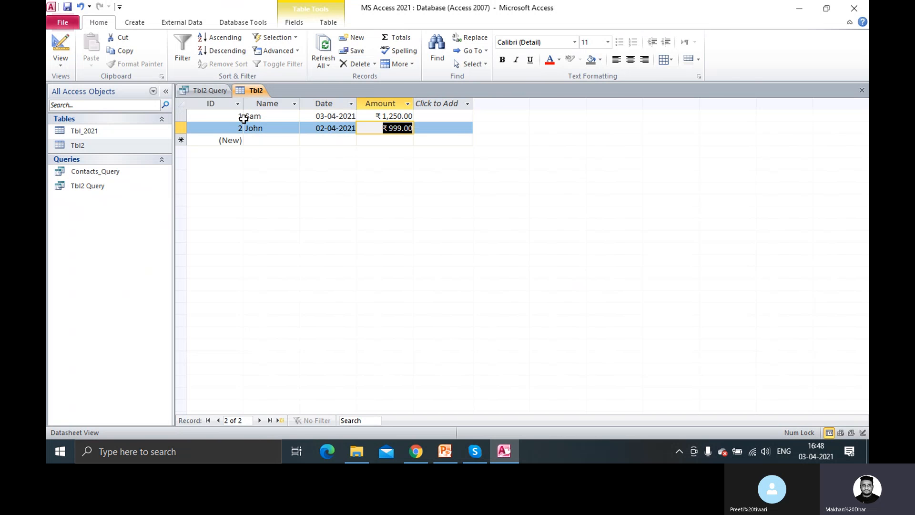
pyautogui.press('Tab')
pyautogui.click(213, 91)
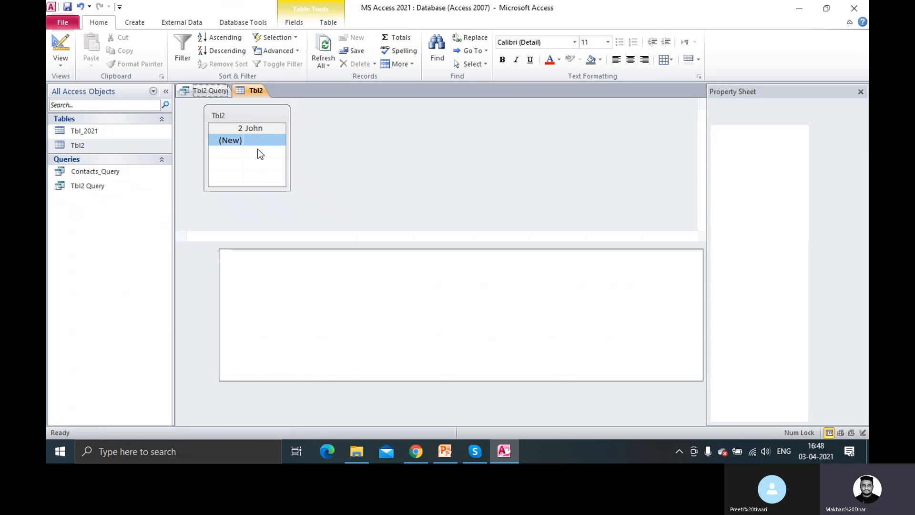
pyautogui.click(317, 296)
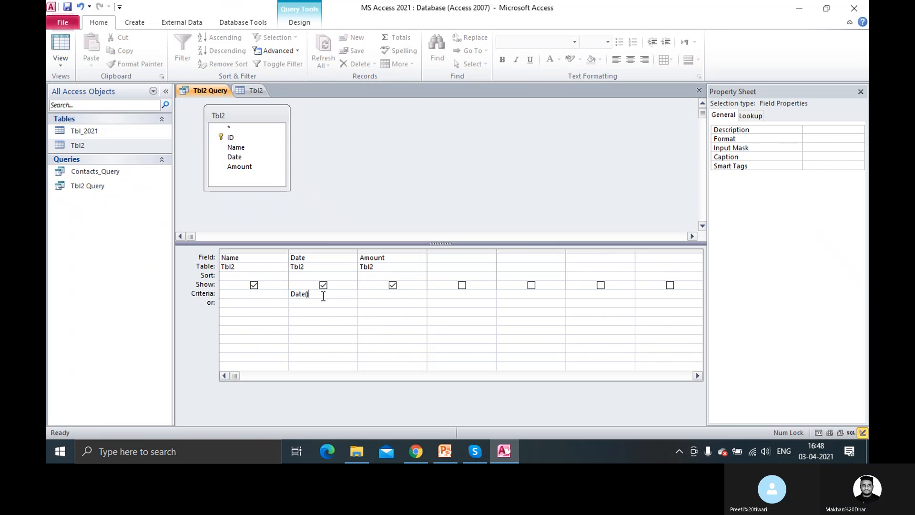
# Extend the Date criteria to Date()-1, run the query and compare it with Tbl2
pyautogui.write('-1')
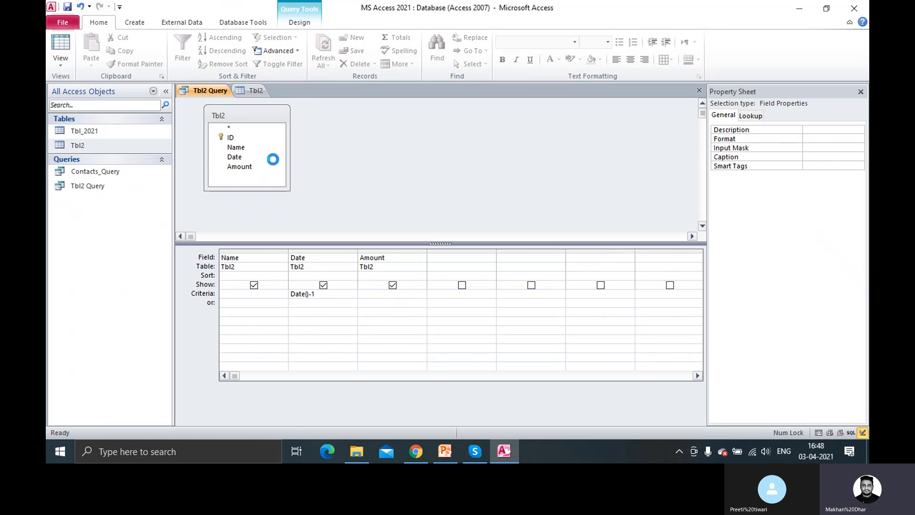
pyautogui.click(299, 22)
pyautogui.click(89, 53)
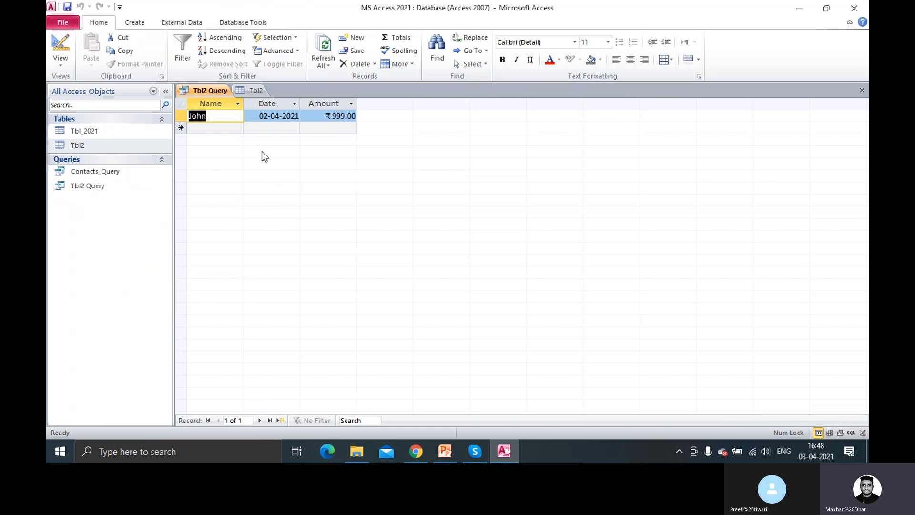
pyautogui.click(256, 90)
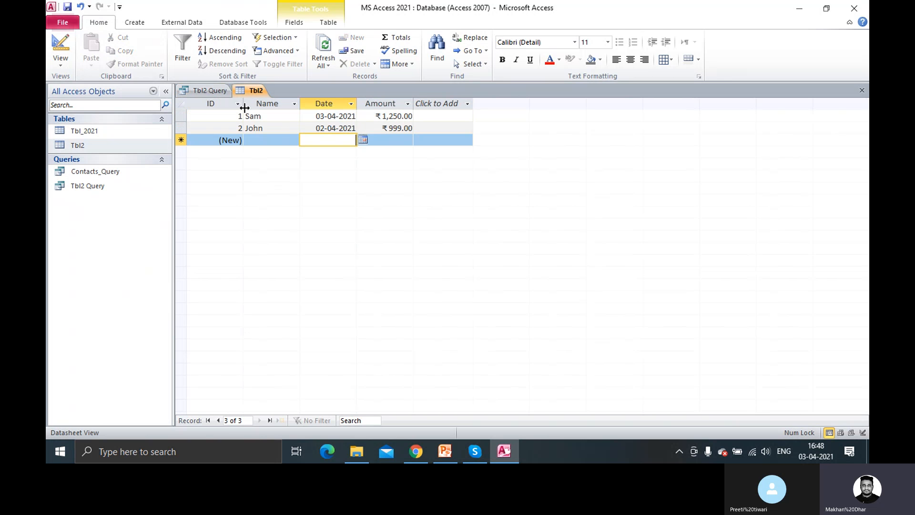
pyautogui.rightClick(213, 93)
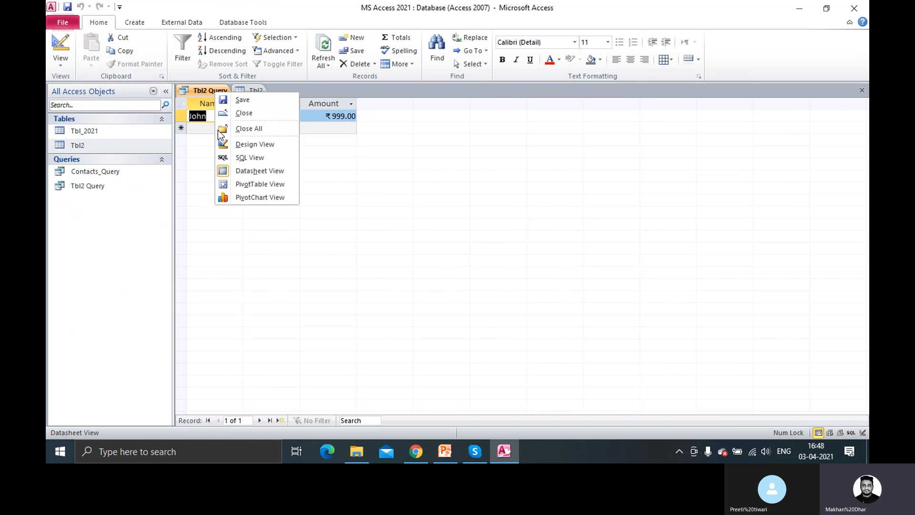
pyautogui.click(256, 144)
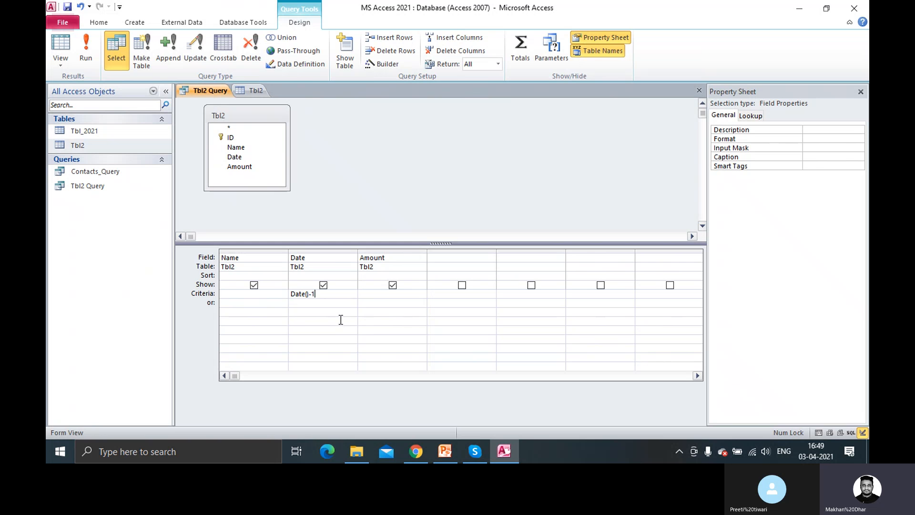
# Rerun the Date()-1 query to confirm only John's 02-04-2021 row comes back
pyautogui.click(251, 90)
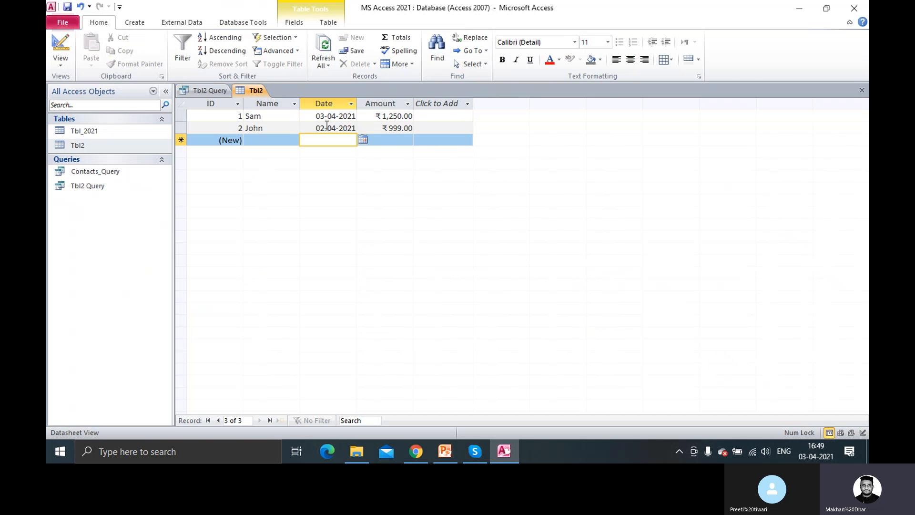
pyautogui.click(215, 90)
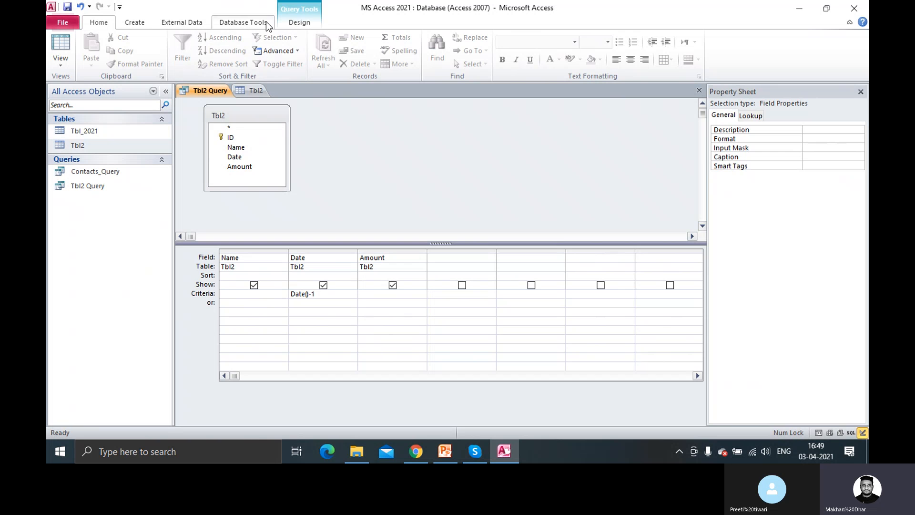
pyautogui.click(93, 46)
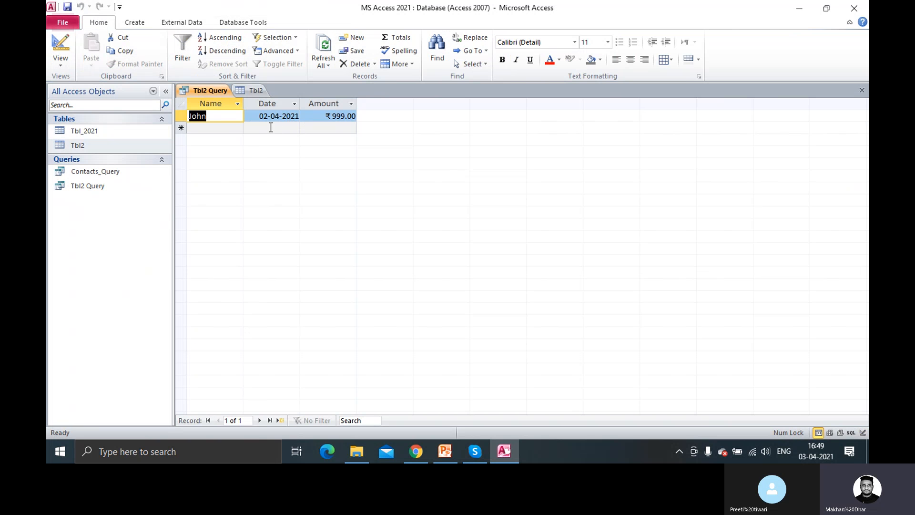
pyautogui.click(250, 94)
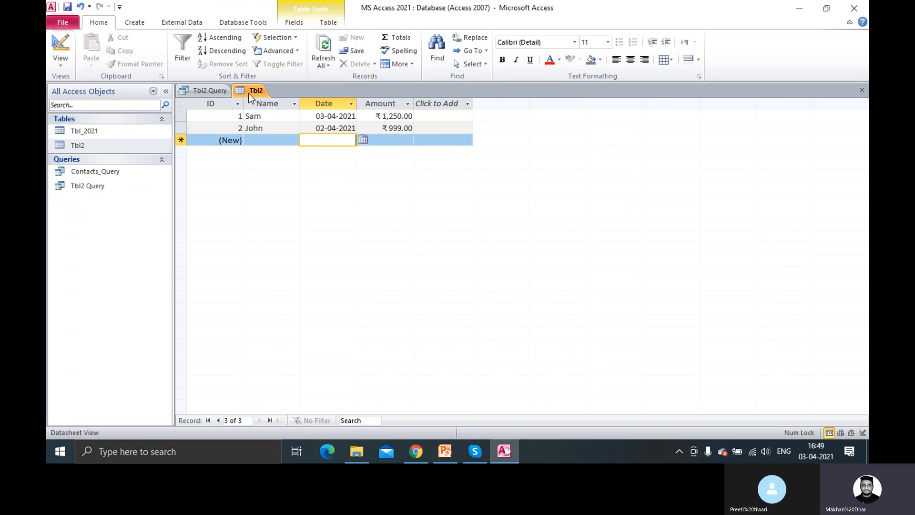
# Enter Sam, 04-04-2021 from the date picker, and 1000 as a new Tbl2 record
pyautogui.click(214, 90)
pyautogui.rightClick(218, 91)
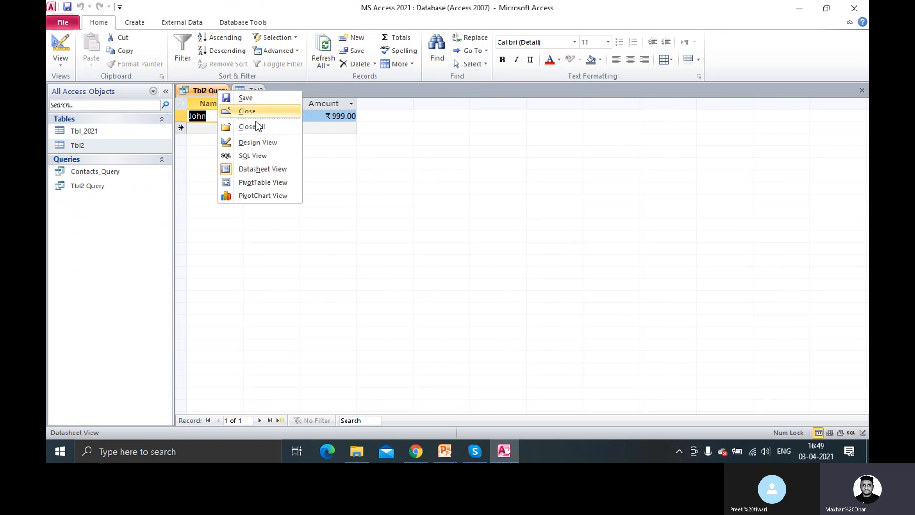
pyautogui.click(256, 86)
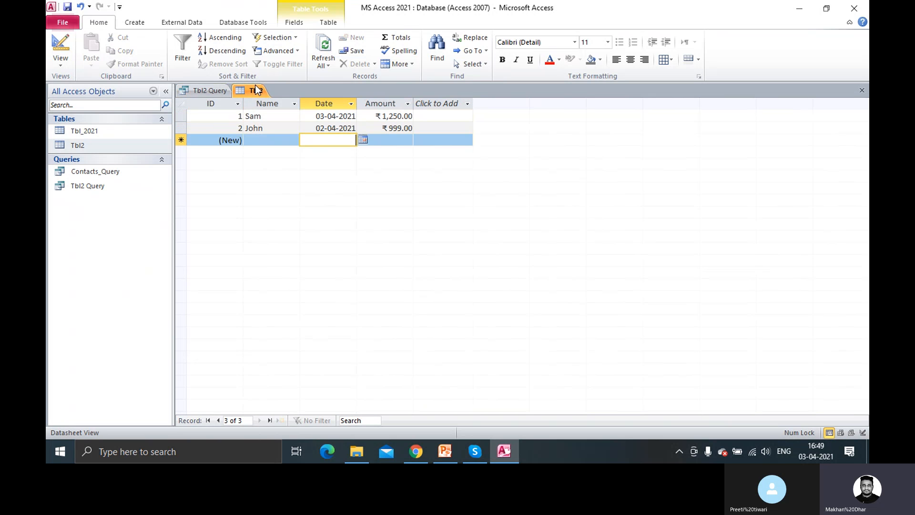
pyautogui.click(261, 139)
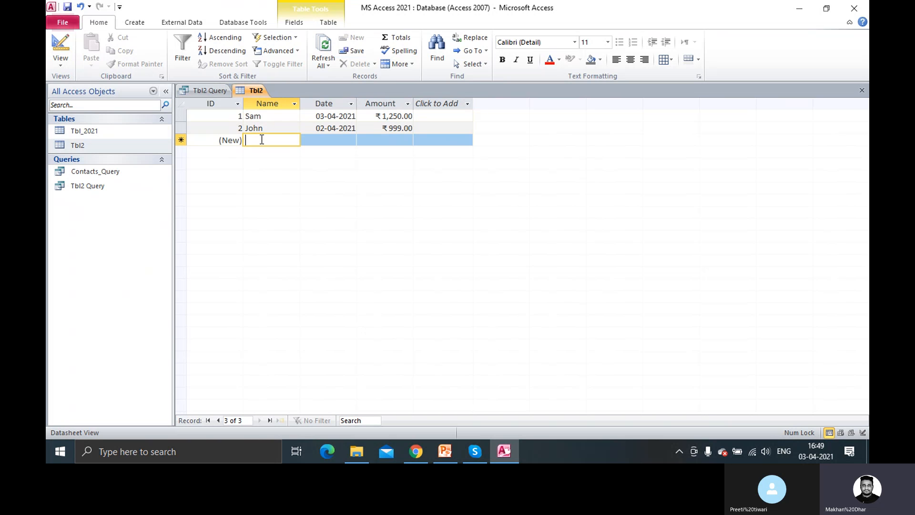
pyautogui.write('Sam')
pyautogui.press('Tab')
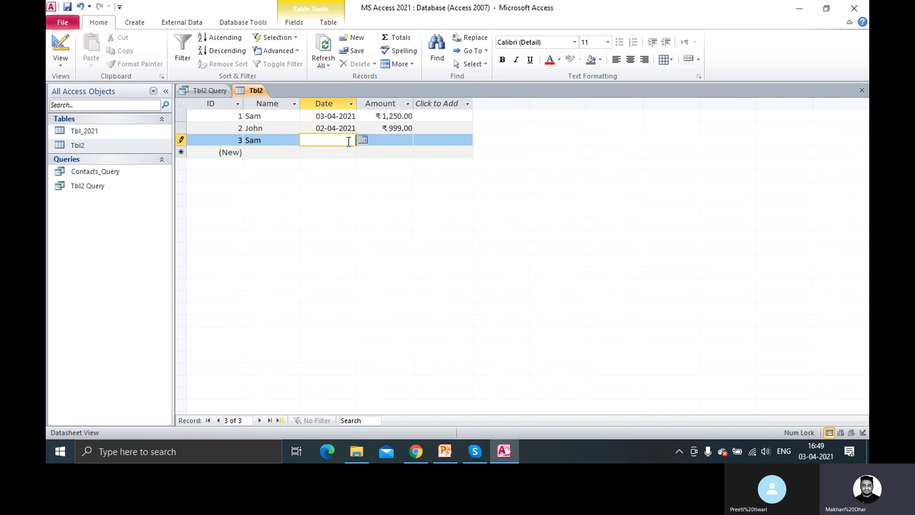
pyautogui.click(363, 140)
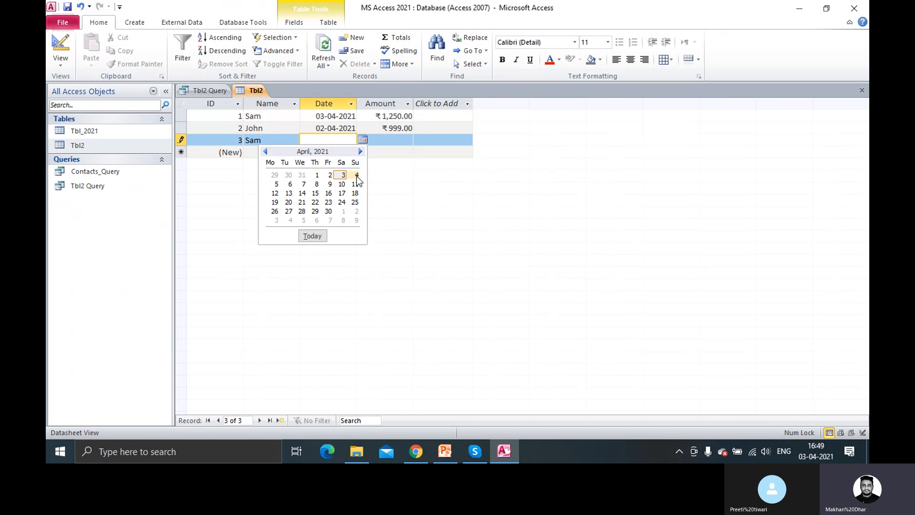
pyautogui.click(357, 176)
pyautogui.press('Tab')
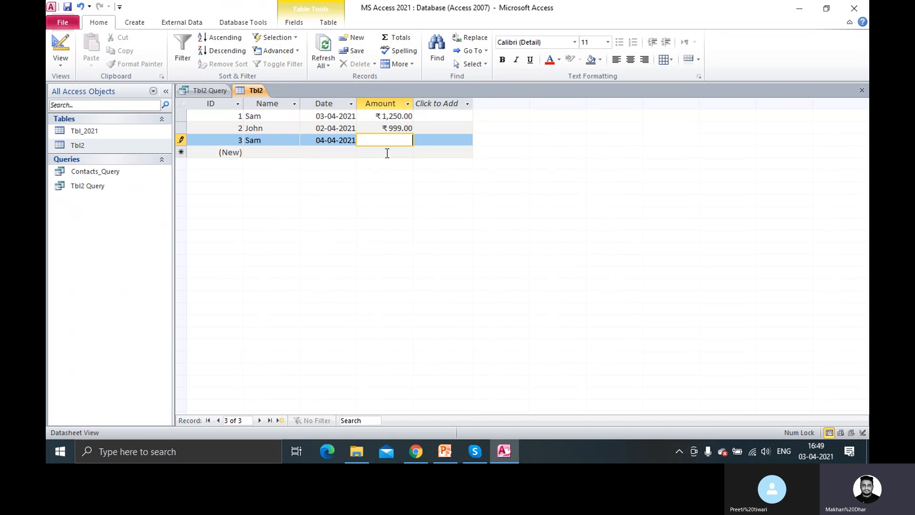
pyautogui.write('1000')
pyautogui.press('Tab')
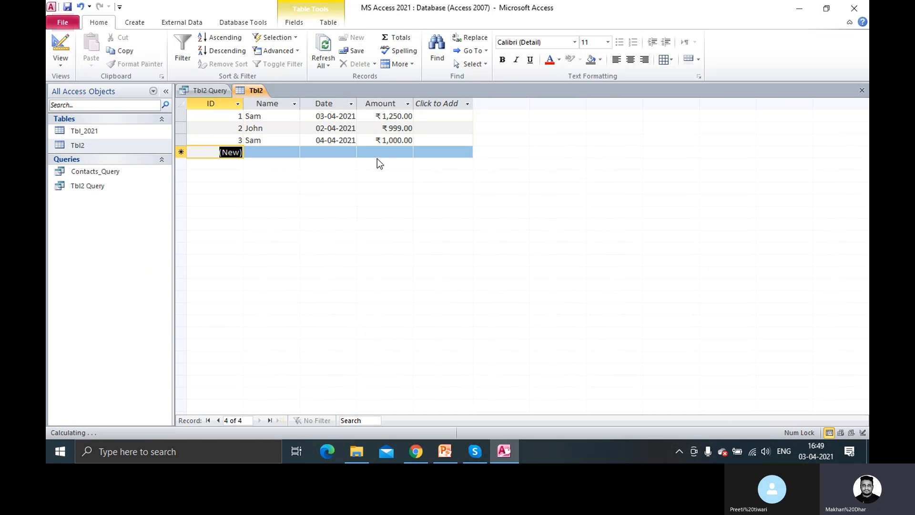
pyautogui.click(212, 90)
# Change the Date criteria from Date()- to Date()+1 and run it, returning only 04-04-2021
pyautogui.rightClick(213, 90)
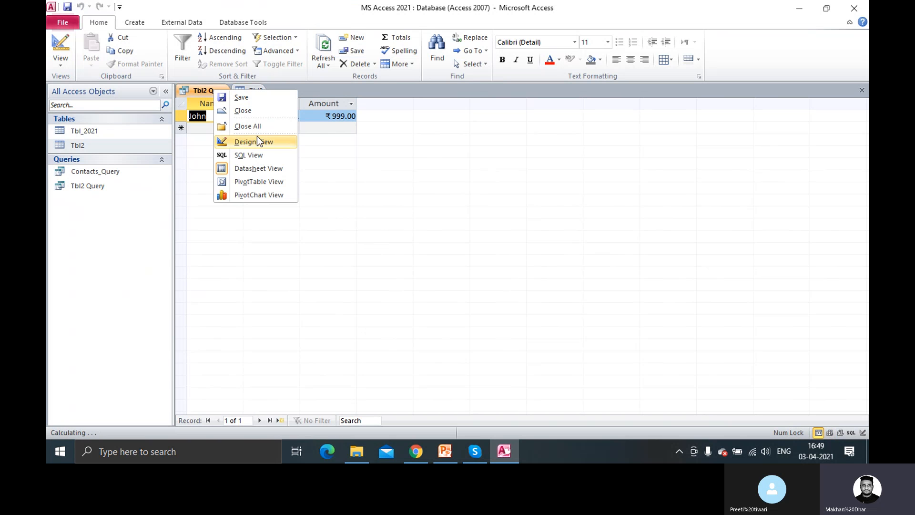
pyautogui.click(265, 141)
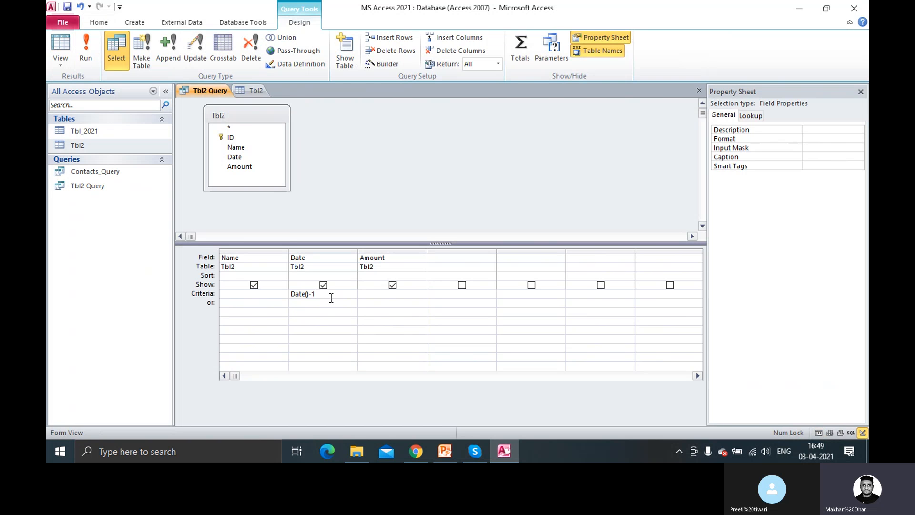
pyautogui.press('BackSpace')
pyautogui.write('+1')
pyautogui.click(90, 56)
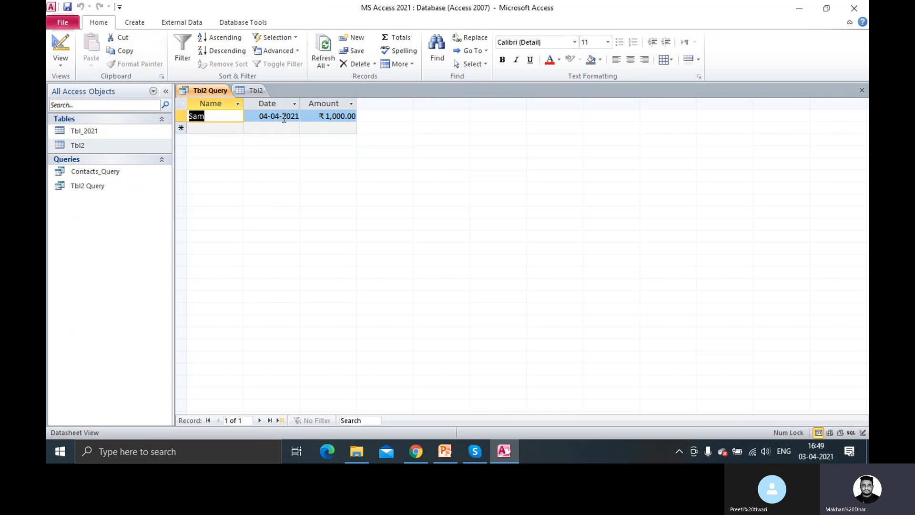
pyautogui.rightClick(222, 90)
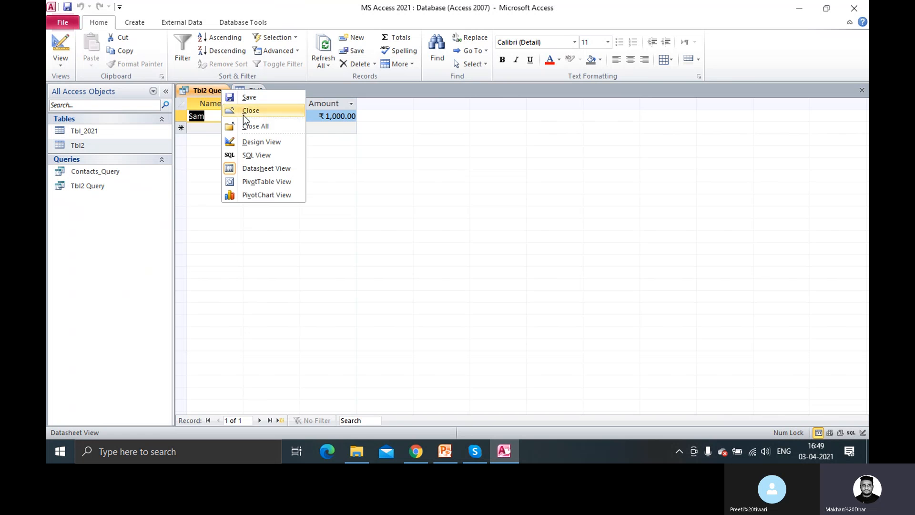
pyautogui.click(257, 142)
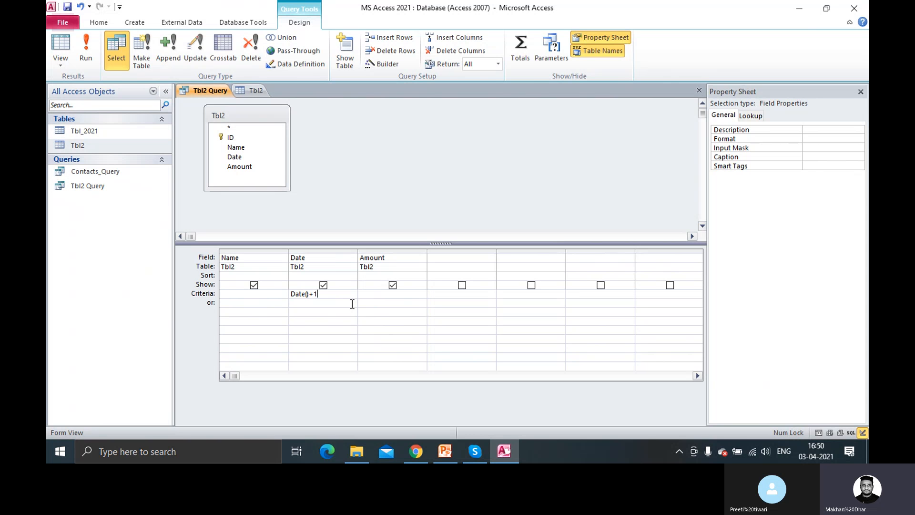
# Clear the Date criteria after briefly trying Date()+7
pyautogui.press('BackSpace')
pyautogui.write('7')
pyautogui.press('BackSpace')
pyautogui.press('BackSpace')
pyautogui.press('BackSpace')
pyautogui.press('BackSpace')
pyautogui.press('BackSpace')
pyautogui.press('BackSpace')
pyautogui.press('BackSpace')
pyautogui.press('BackSpace')
pyautogui.press('Tab')
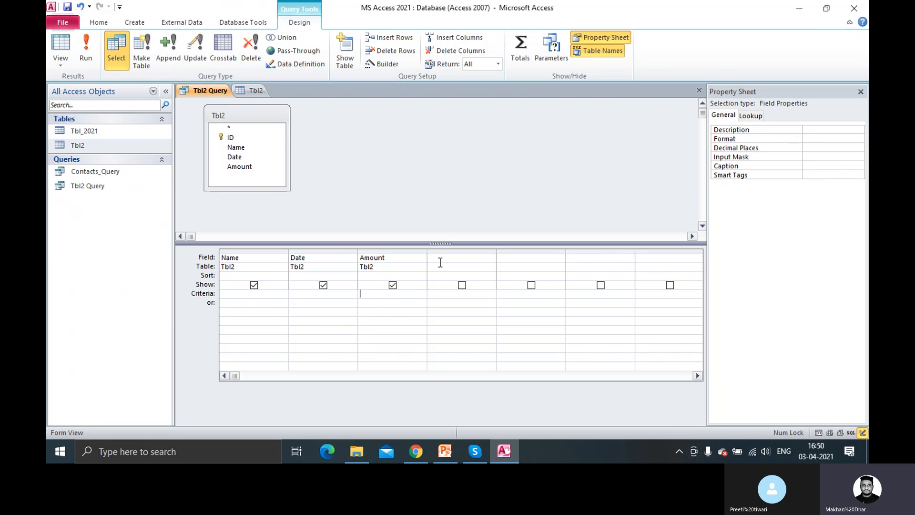
pyautogui.click(323, 294)
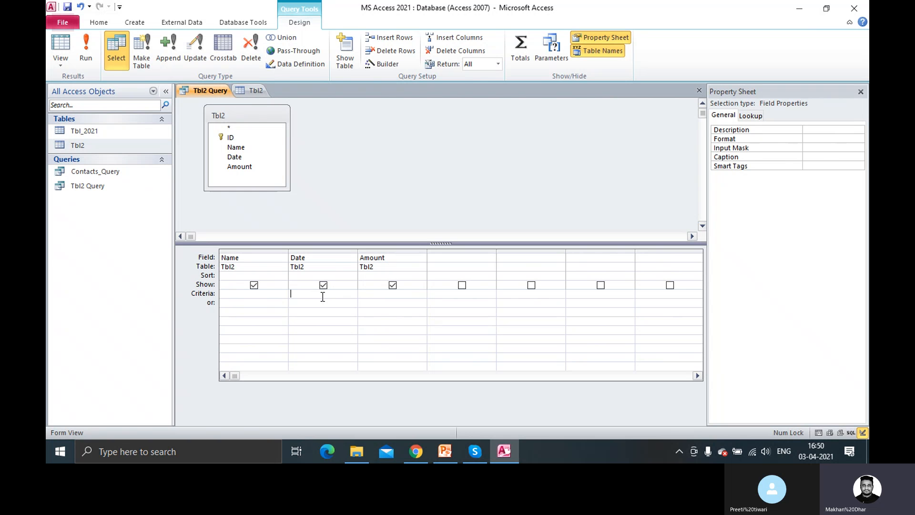
# Hide the Amount field from the output and start typing Between in the Date criteria
pyautogui.hotkey('alt', 'Tab')
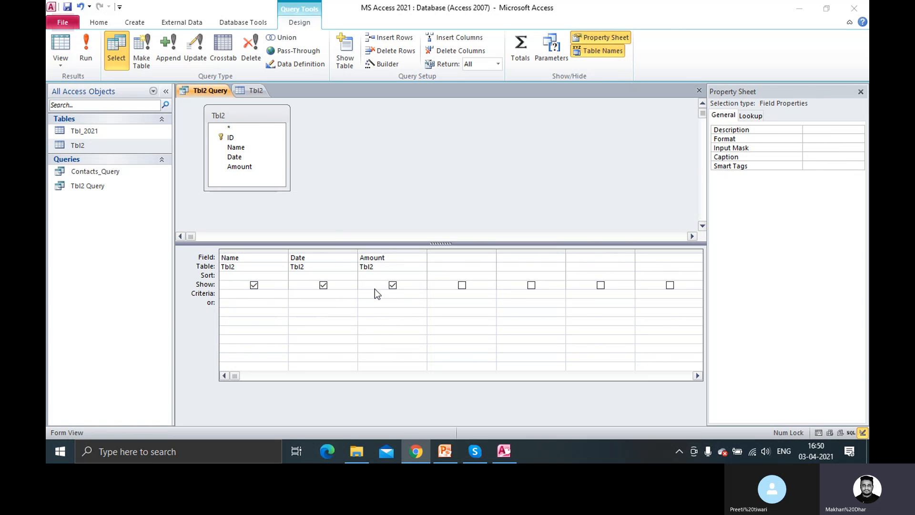
pyautogui.click(392, 285)
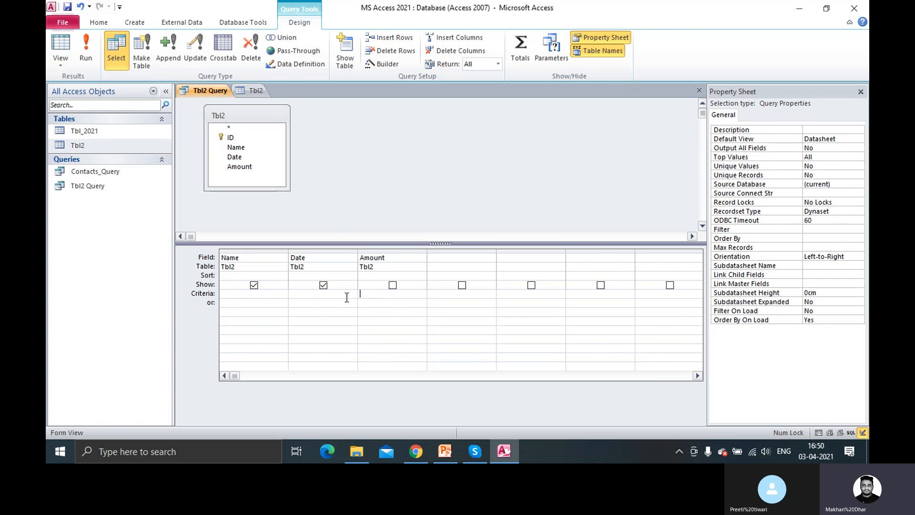
pyautogui.click(296, 298)
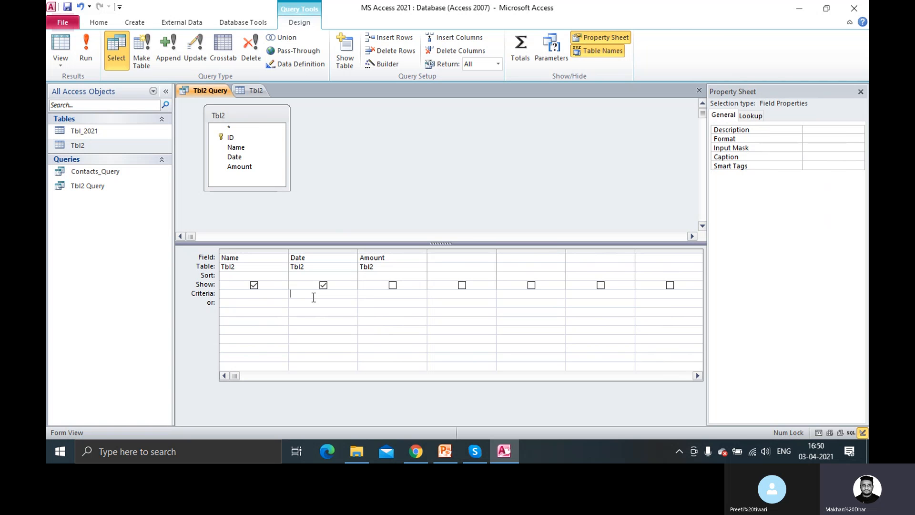
pyautogui.write('Between')
# Type Between Date() and Date()-1 as the Date criteria, fixing the caps-lock typo and syntax error
pyautogui.press('capslock')
pyautogui.write('dA')
pyautogui.press('BackSpace')
pyautogui.press('Return')
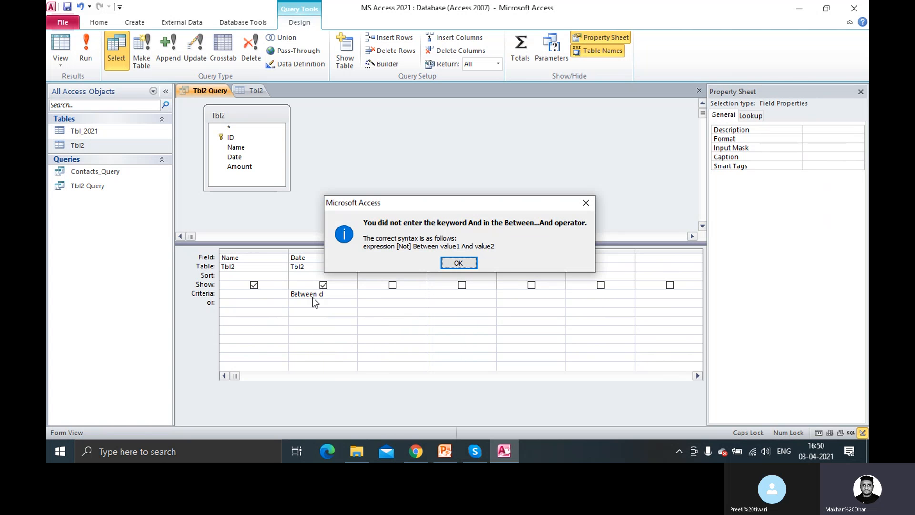
pyautogui.click(458, 262)
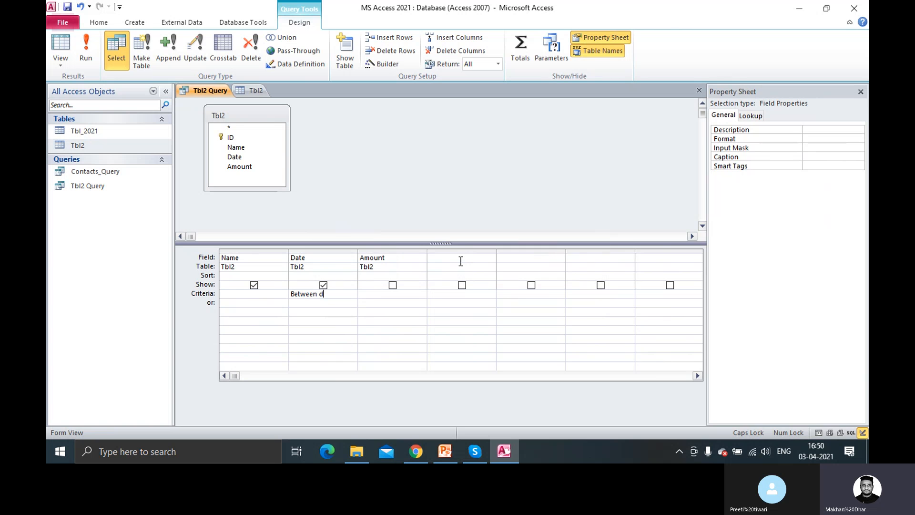
pyautogui.write('ATE')
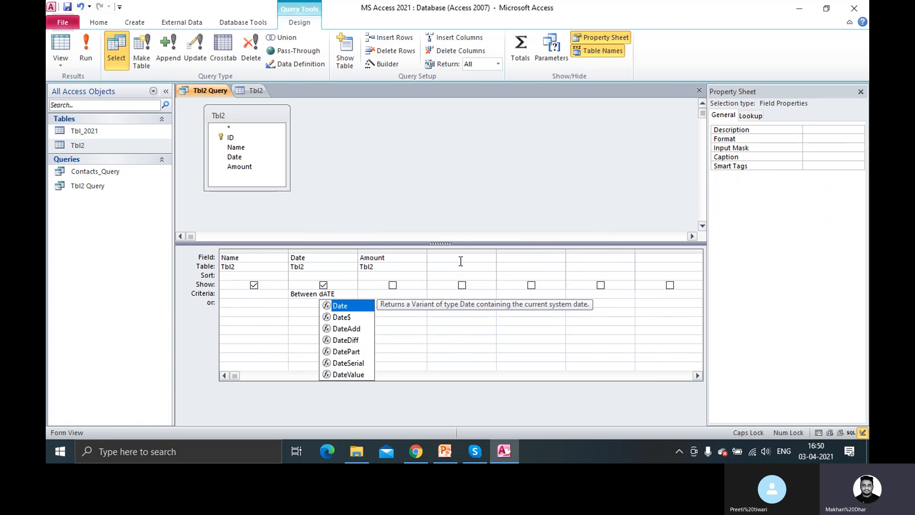
pyautogui.press('BackSpace')
pyautogui.press('BackSpace')
pyautogui.press('BackSpace')
pyautogui.press('BackSpace')
pyautogui.press('capslock')
pyautogui.write('Da')
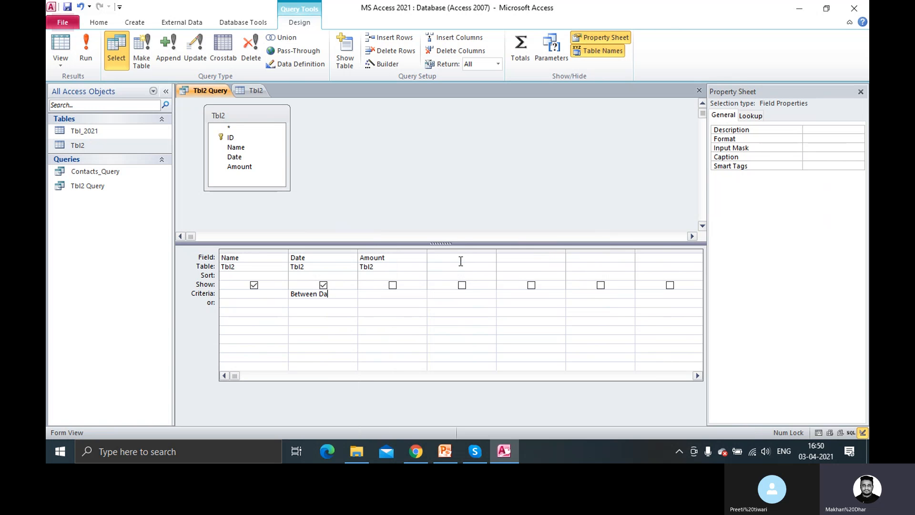
pyautogui.write('te')
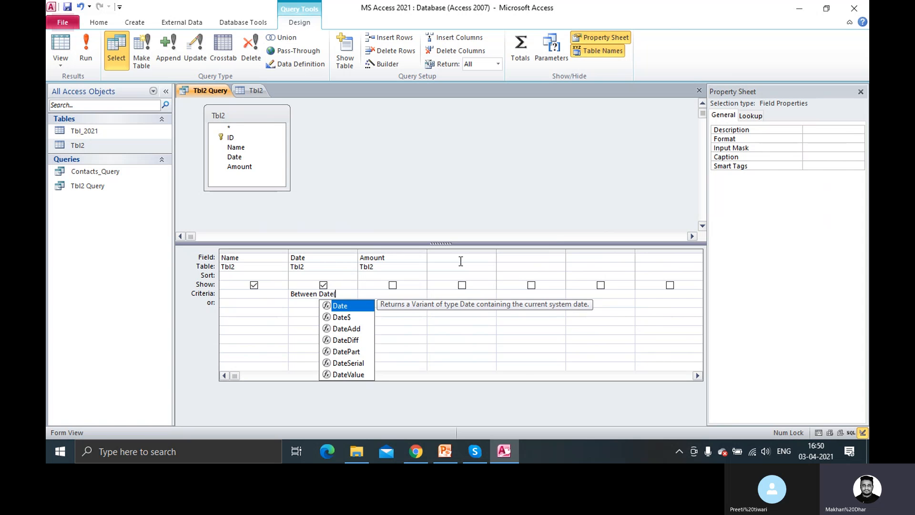
pyautogui.write('()')
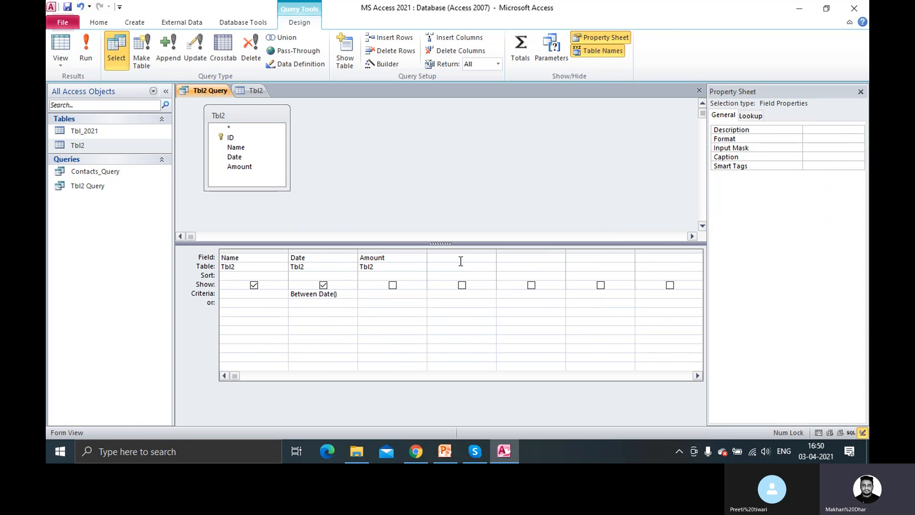
pyautogui.write(' a')
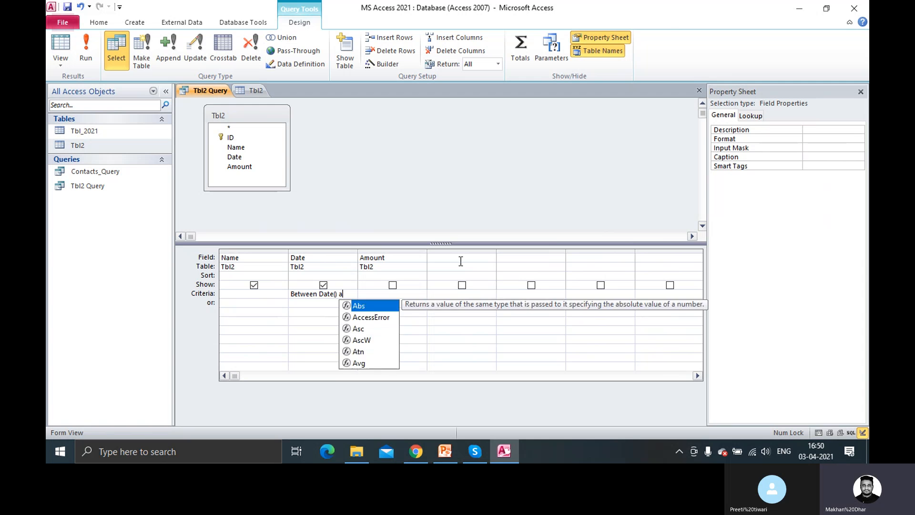
pyautogui.write('nd D')
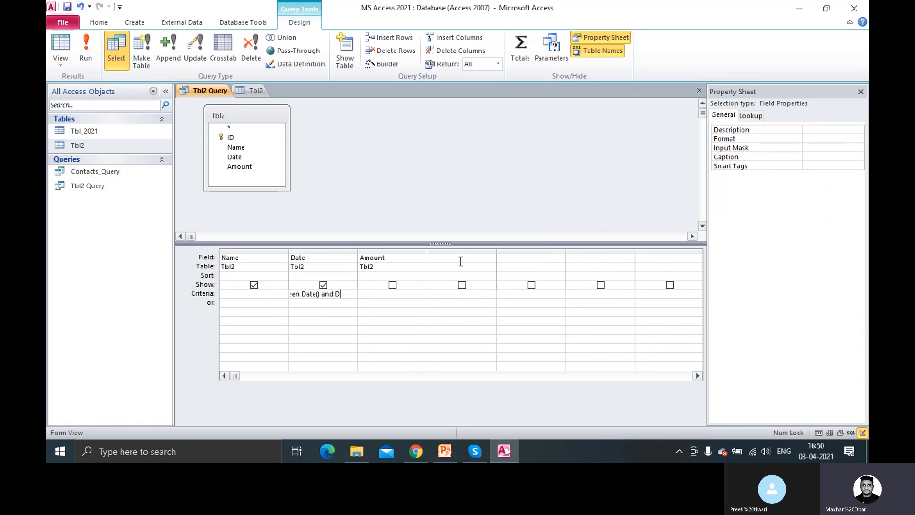
pyautogui.write('ate()1')
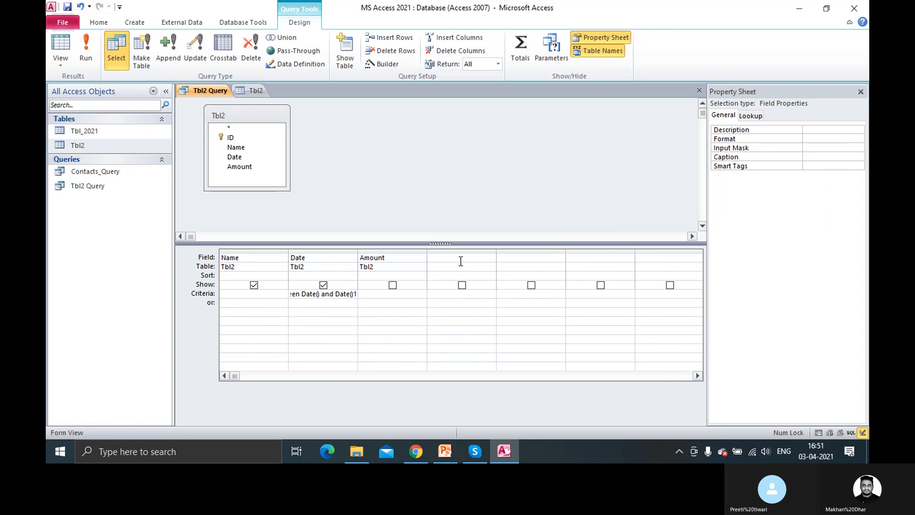
pyautogui.press('BackSpace')
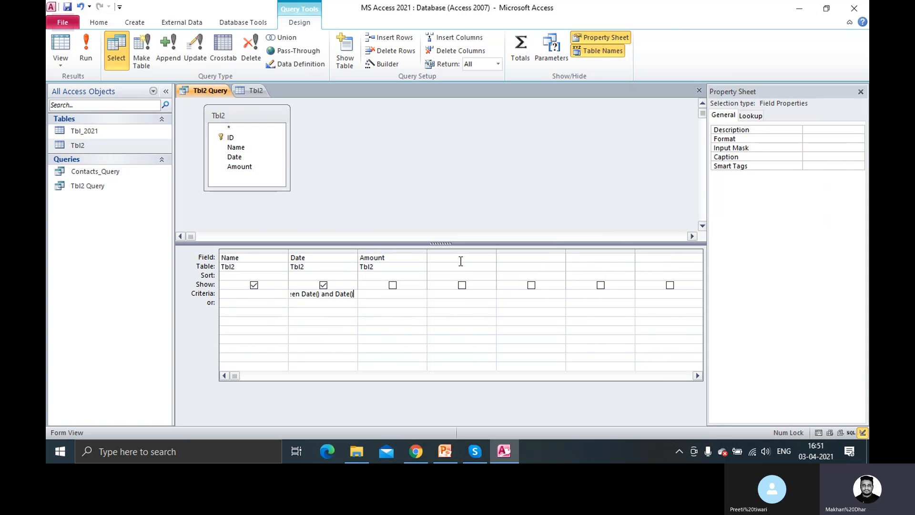
pyautogui.write('1-1')
# Widen the Date column and run the query to check the matching rows
pyautogui.moveTo(357, 256); pyautogui.dragTo(426, 253)
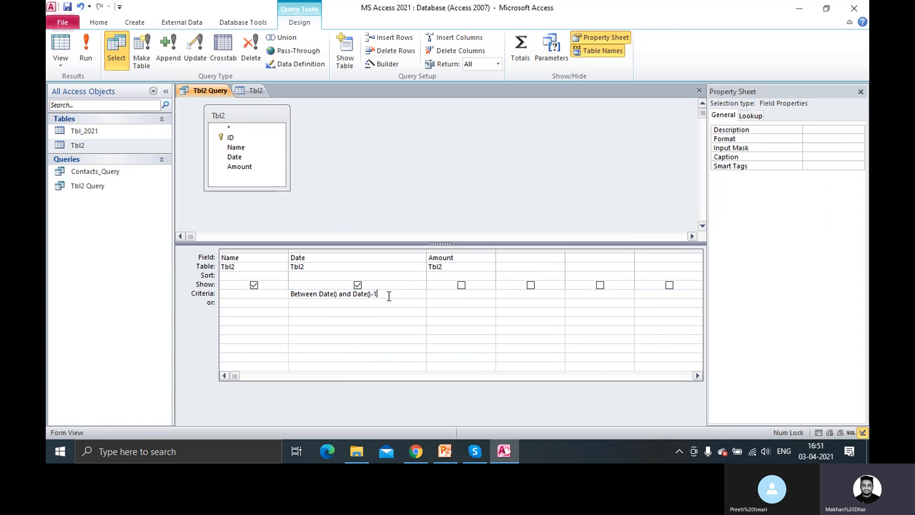
pyautogui.click(84, 50)
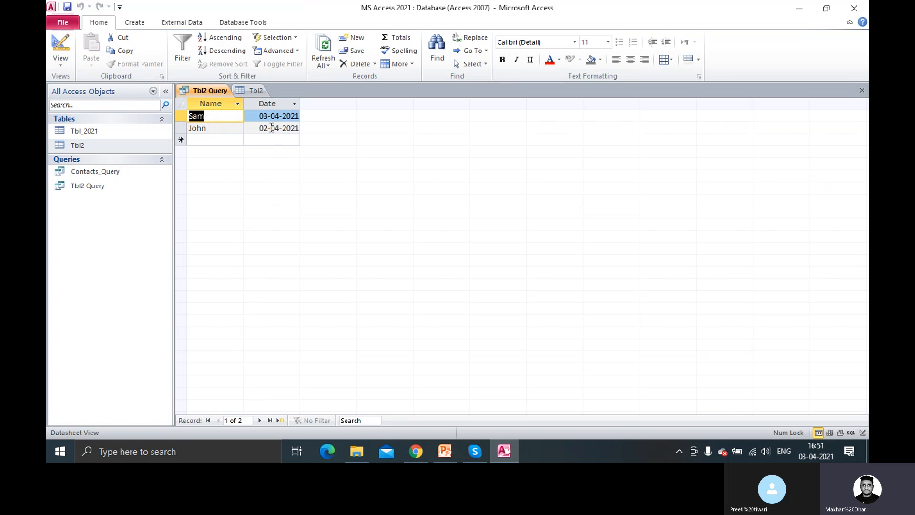
pyautogui.rightClick(197, 92)
pyautogui.click(250, 149)
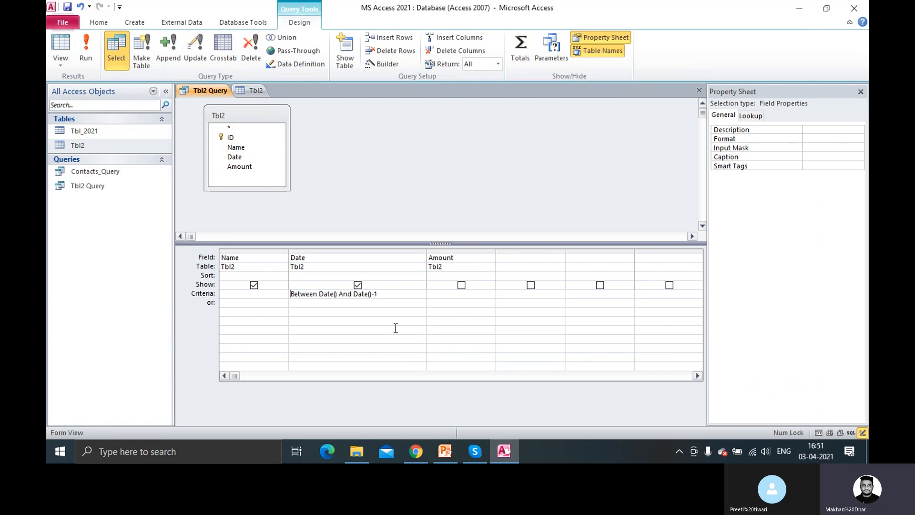
# Change the range end to Date()+1 and run the query to see the new matches
pyautogui.click(388, 294)
pyautogui.press('BackSpace')
pyautogui.press('BackSpace')
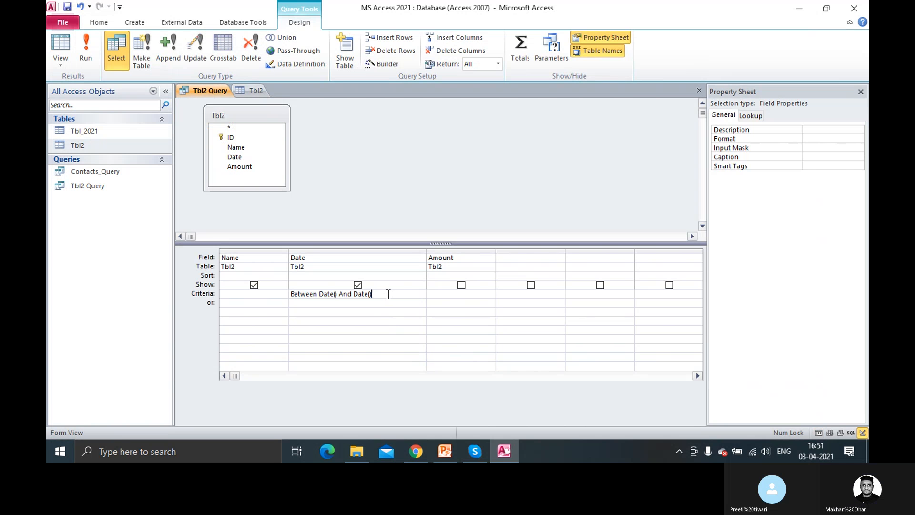
pyautogui.write('+1')
pyautogui.click(84, 54)
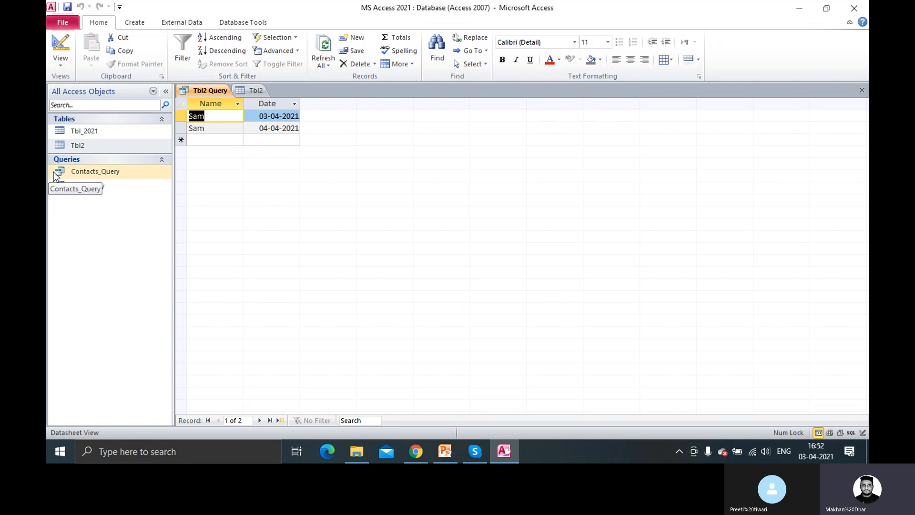
pyautogui.rightClick(223, 93)
pyautogui.click(270, 144)
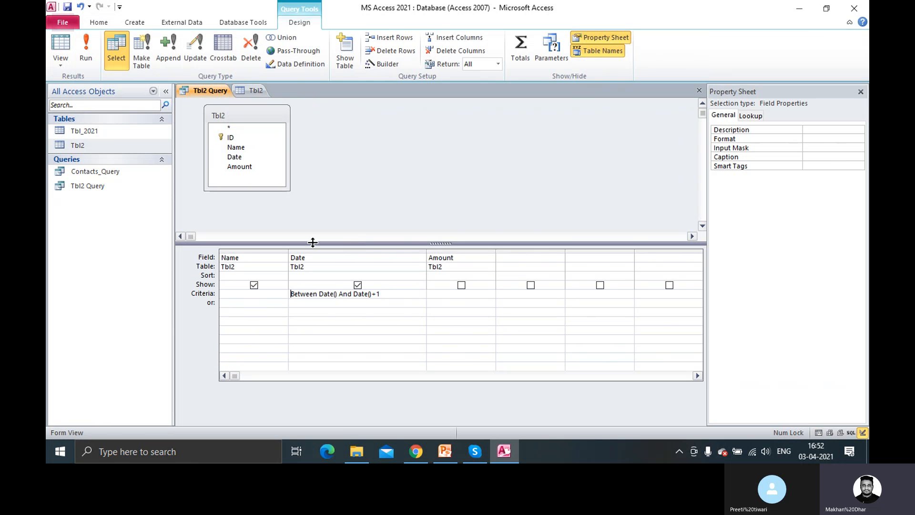
pyautogui.click(264, 298)
# Set the Name criteria to "Sam" and run the query
pyautogui.write('"Sam"')
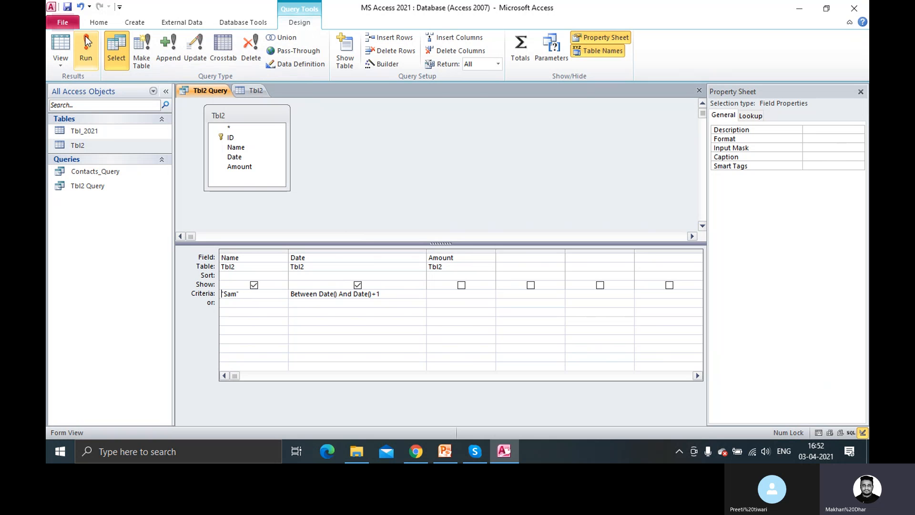
pyautogui.click(86, 55)
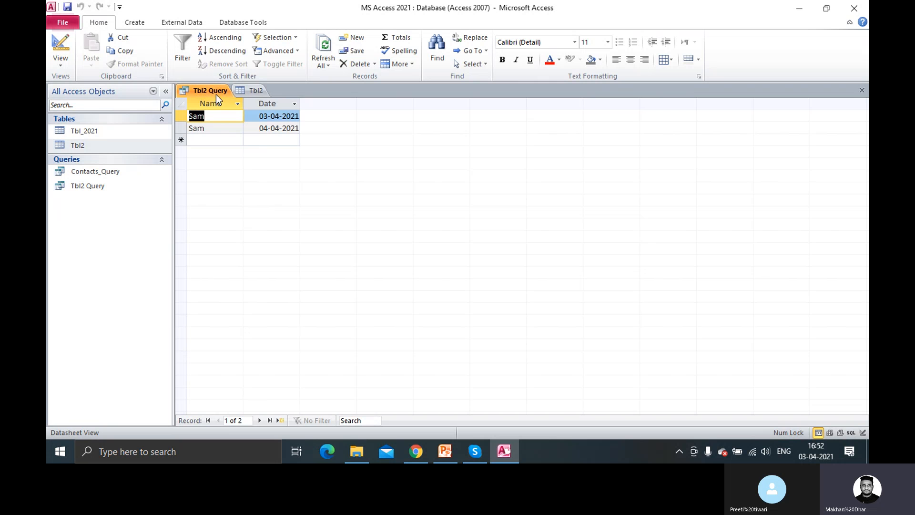
pyautogui.rightClick(215, 91)
pyautogui.click(270, 170)
pyautogui.rightClick(218, 91)
pyautogui.click(268, 142)
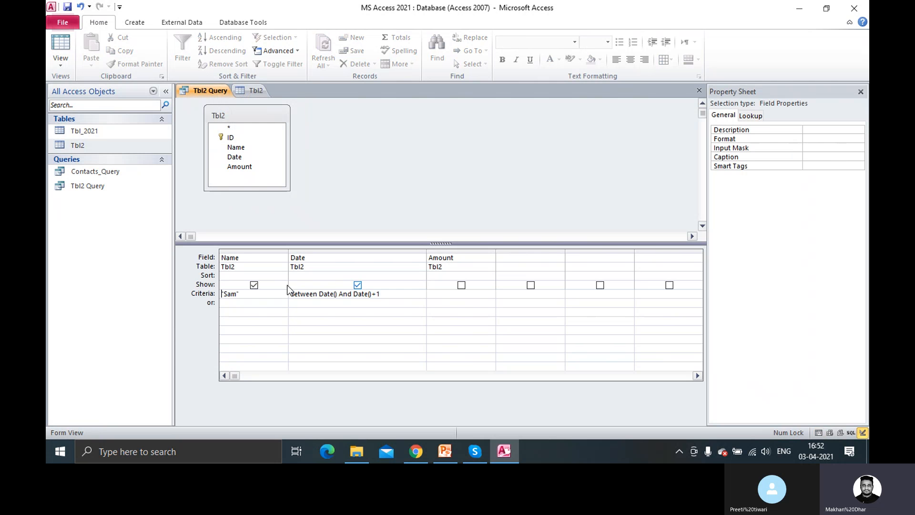
# Replace the Name criteria with [Name] and run, returning the 03-04-2021 and 04-04-2021 records
pyautogui.click(244, 297)
pyautogui.press('BackSpace')
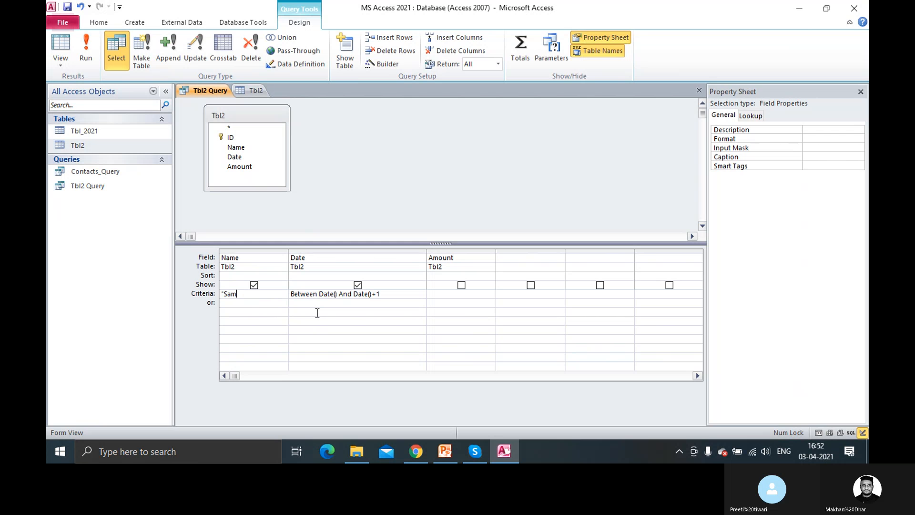
pyautogui.press('BackSpace')
pyautogui.press('BackSpace')
pyautogui.press('BackSpace')
pyautogui.press('BackSpace')
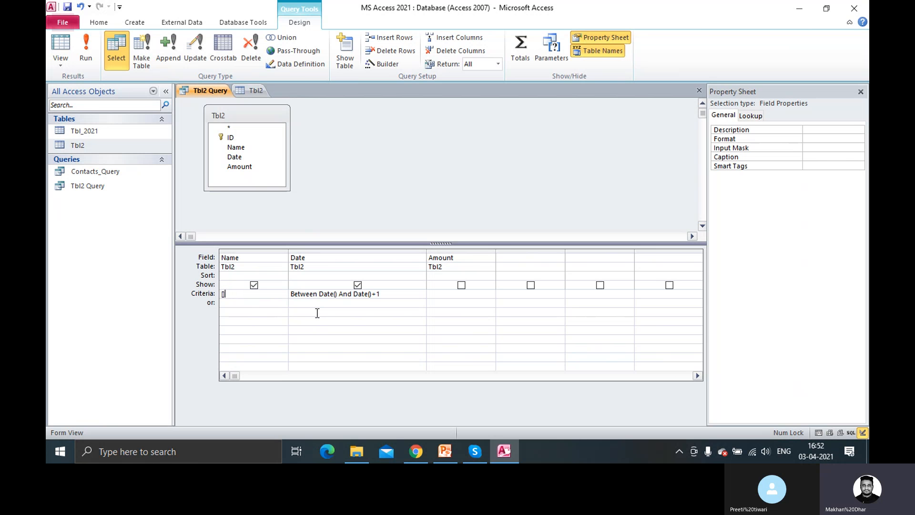
pyautogui.write('[]')
pyautogui.write('Name')
pyautogui.press('BackSpace')
pyautogui.click(82, 53)
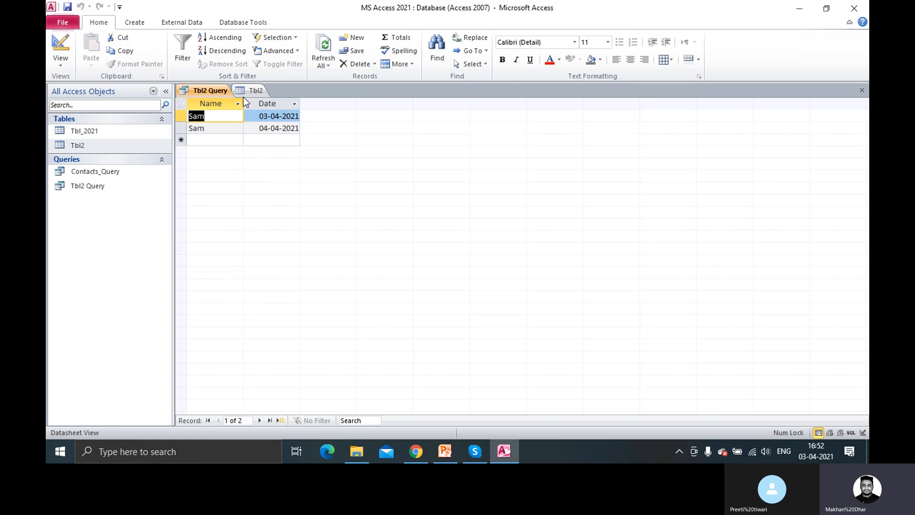
# Delete the Date and [Name] criteria, then close Tbl2 Query saving the design changes
pyautogui.rightClick(216, 89)
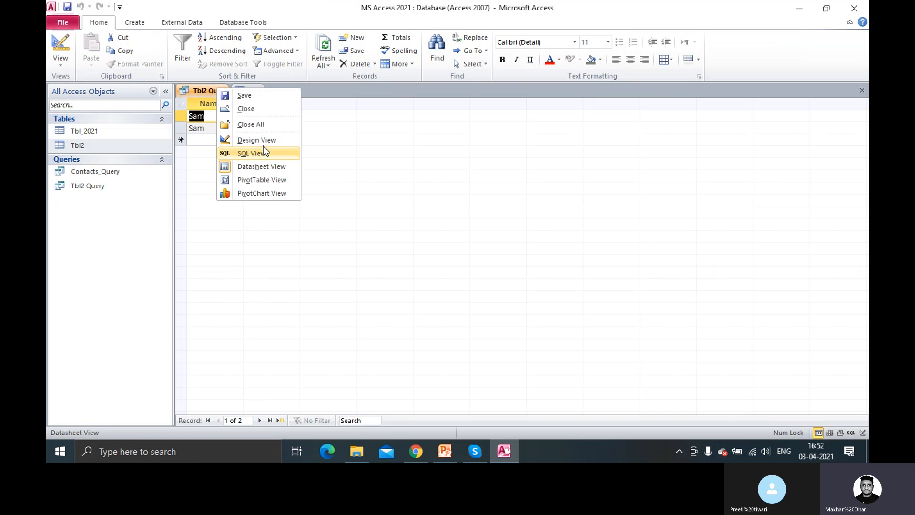
pyautogui.click(265, 141)
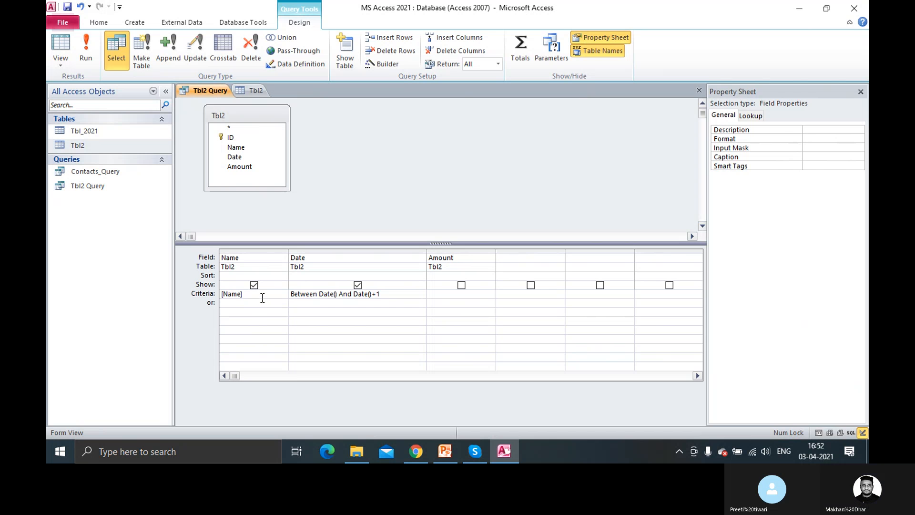
pyautogui.moveTo(389, 295); pyautogui.dragTo(166, 308)
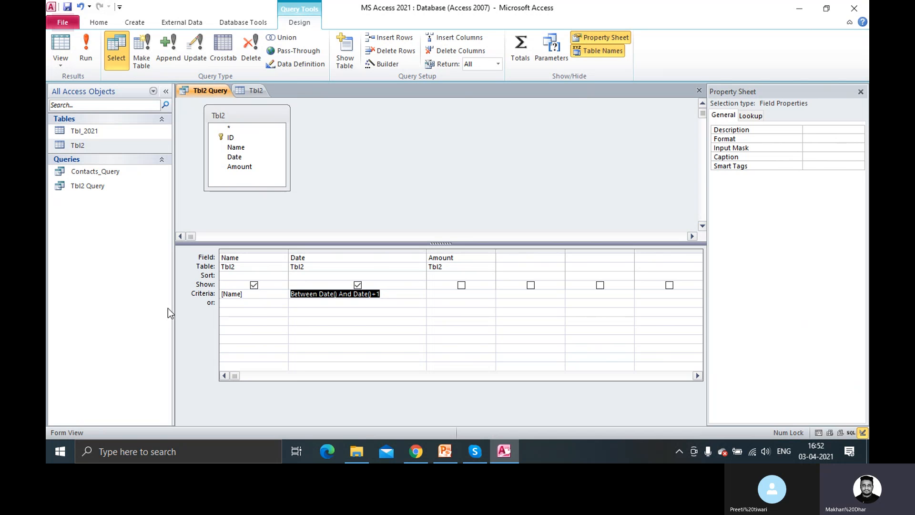
pyautogui.press('Delete')
pyautogui.moveTo(245, 293); pyautogui.dragTo(198, 298)
pyautogui.press('Delete')
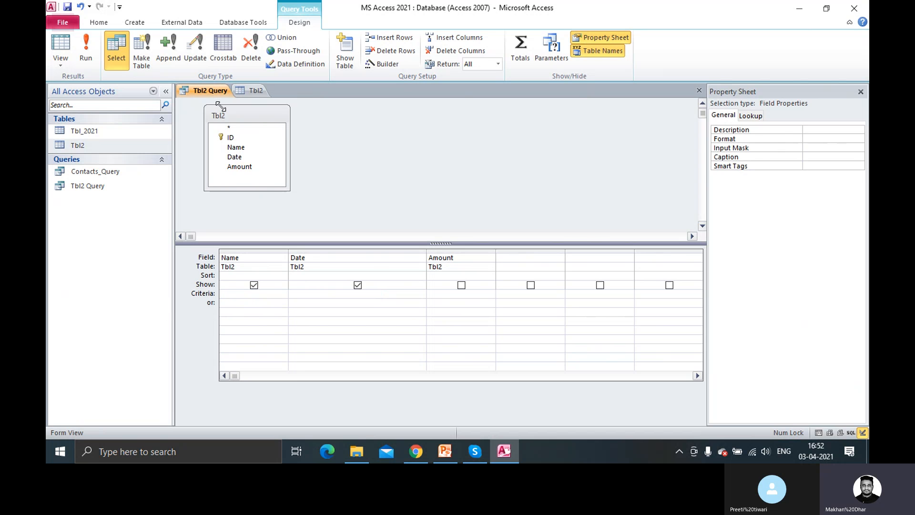
pyautogui.rightClick(224, 90)
pyautogui.click(250, 109)
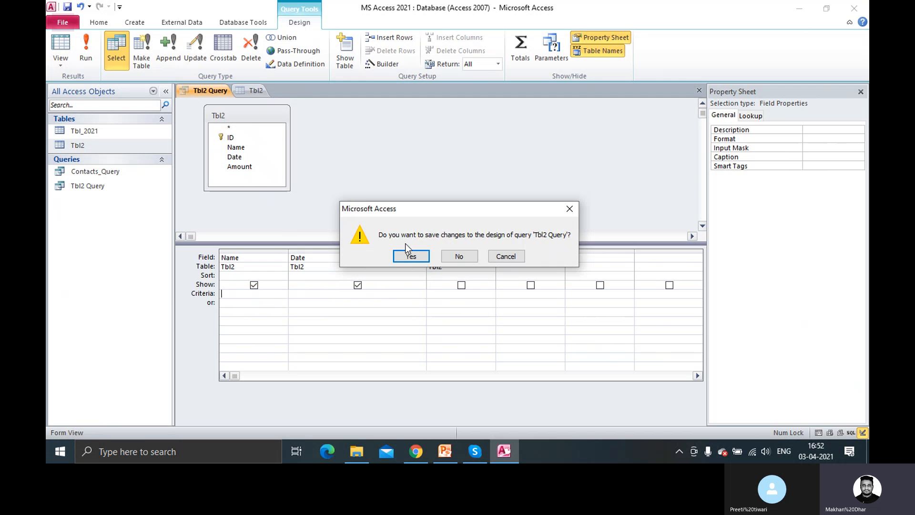
pyautogui.click(409, 255)
# Open and close Tbl2's table design, then reopen Tbl2 Query in Design view
pyautogui.rightClick(203, 90)
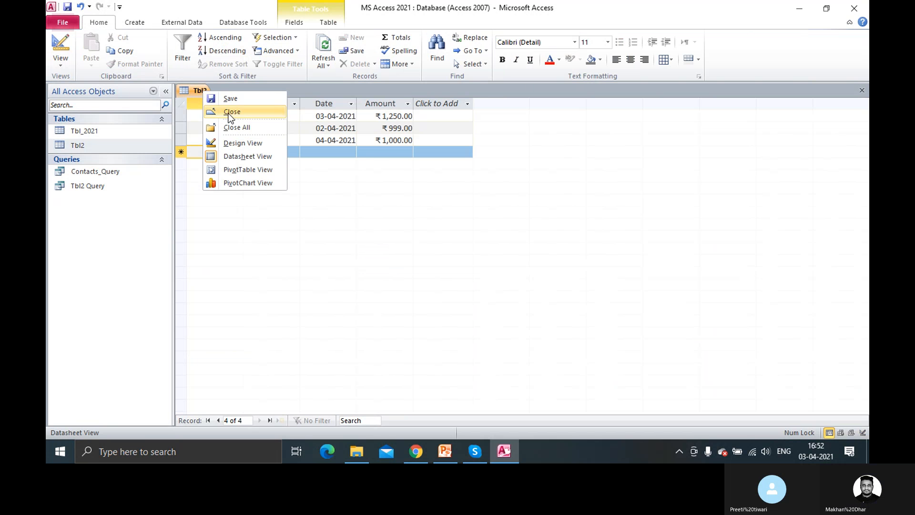
pyautogui.press('Escape')
pyautogui.rightClick(197, 92)
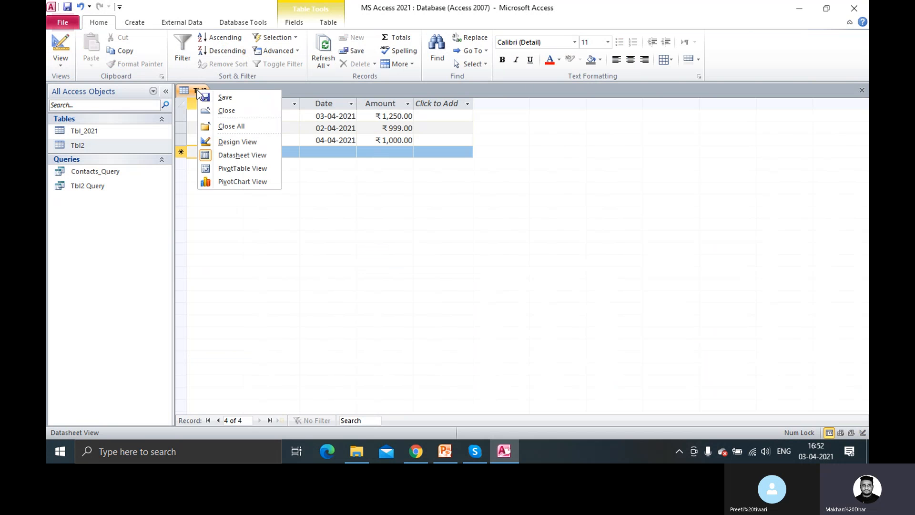
pyautogui.click(250, 142)
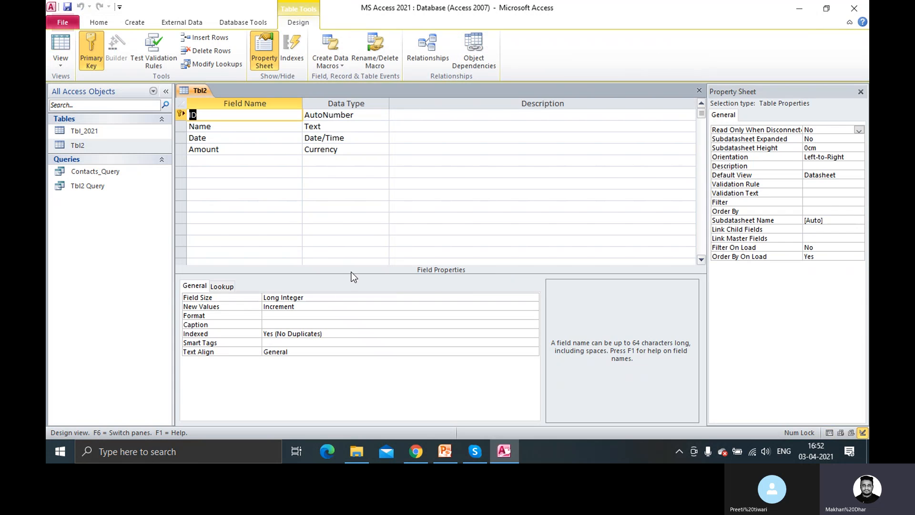
pyautogui.rightClick(203, 90)
pyautogui.click(235, 112)
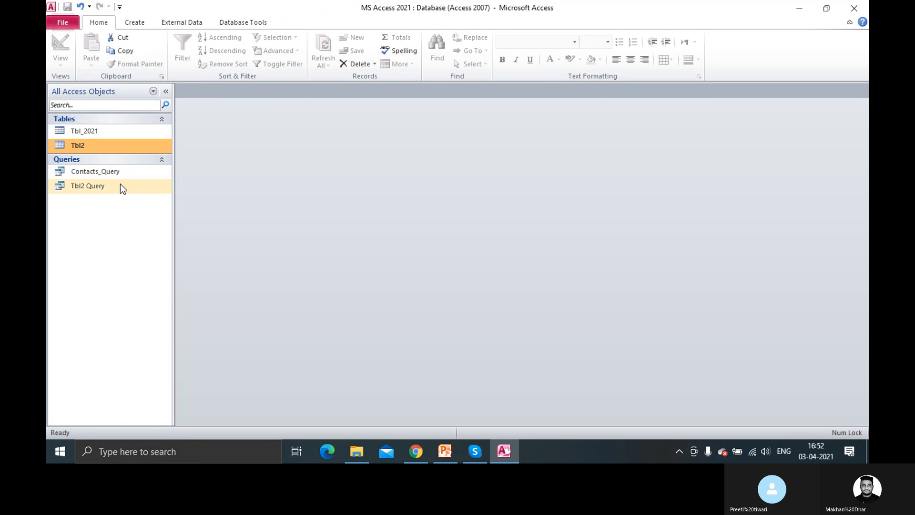
pyautogui.rightClick(93, 187)
pyautogui.click(133, 208)
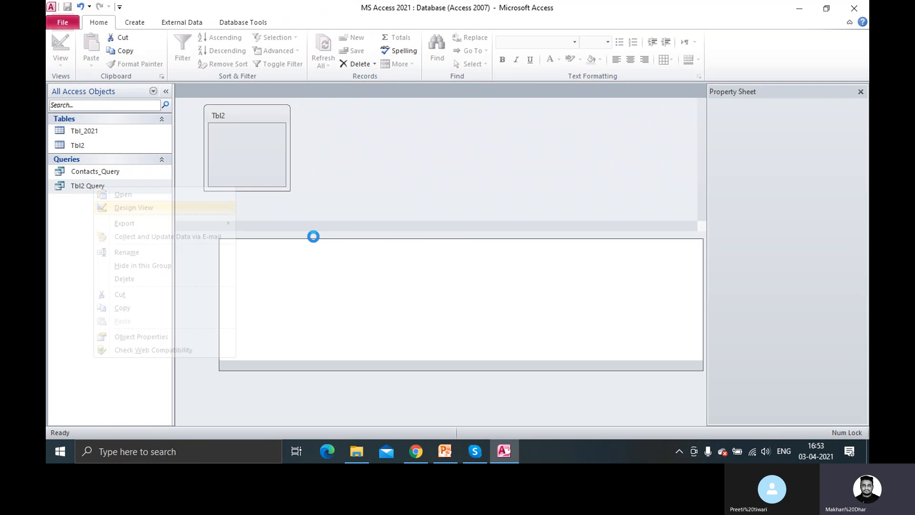
pyautogui.click(267, 289)
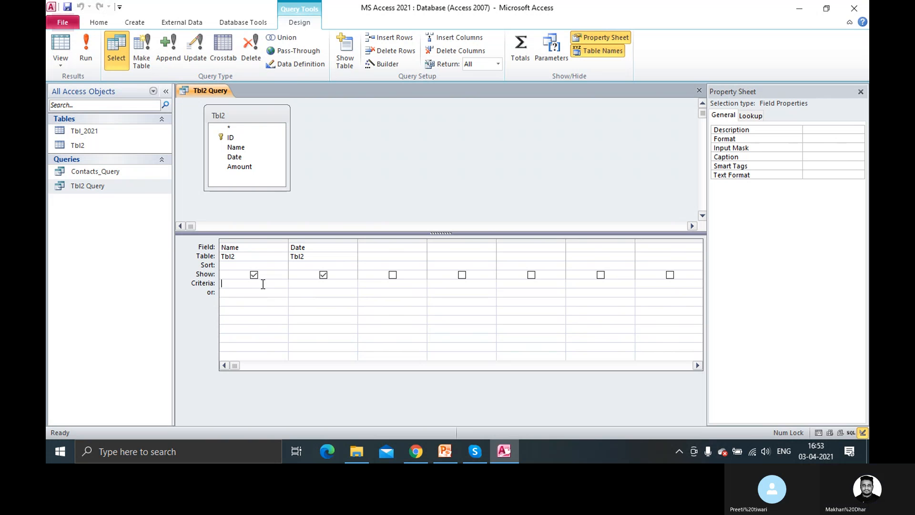
# Test a [Sam] parameter in the Name criteria, cancel its prompt, and erase it
pyautogui.write('[')
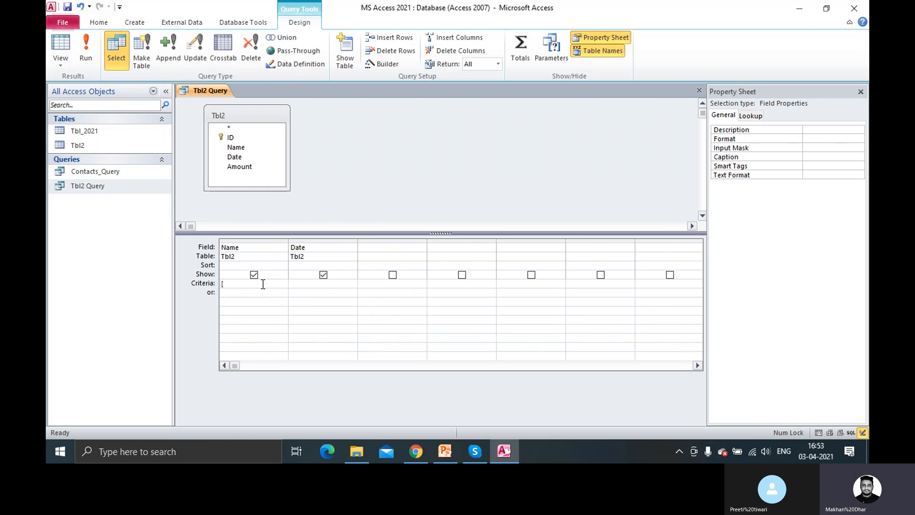
pyautogui.write('Sam]')
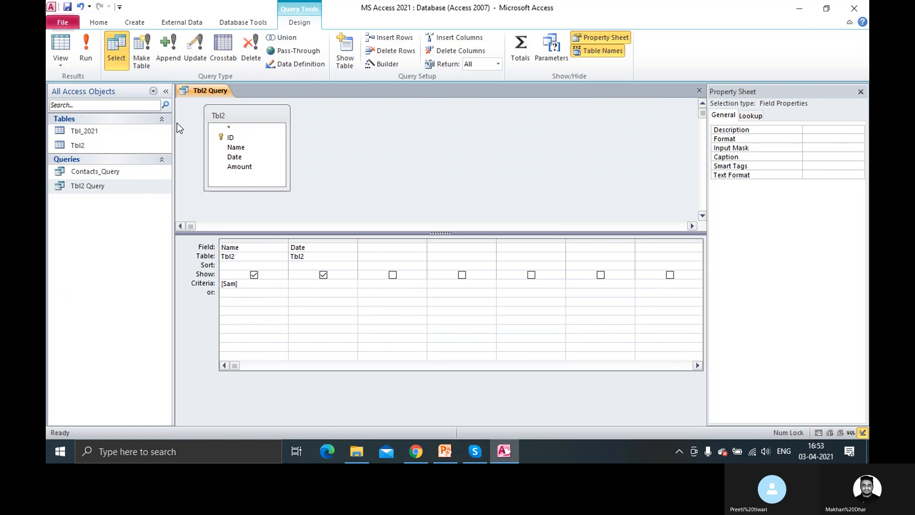
pyautogui.click(86, 60)
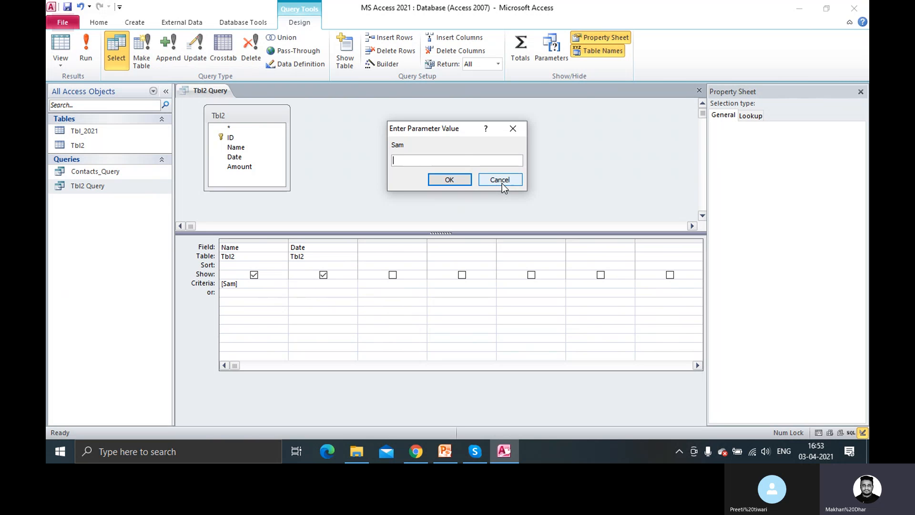
pyautogui.moveTo(502, 183); pyautogui.dragTo(448, 148)
pyautogui.click(500, 179)
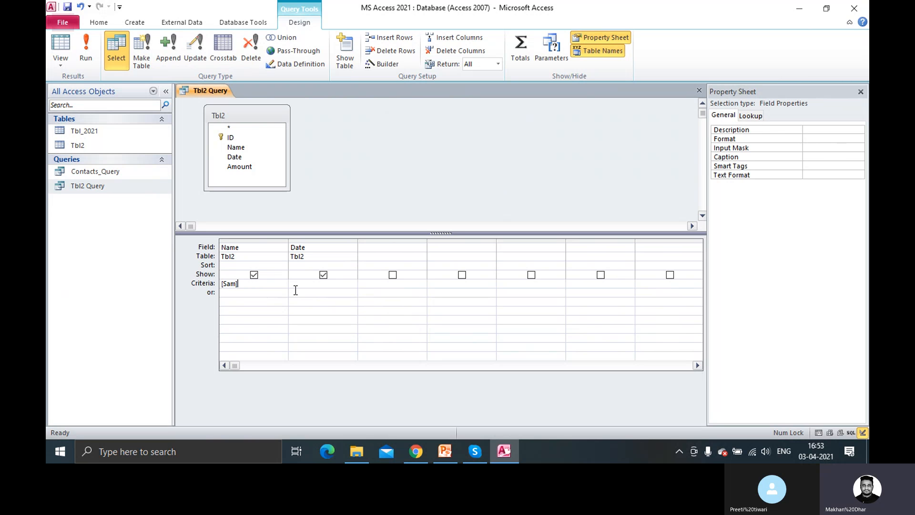
pyautogui.press('BackSpace')
pyautogui.press('BackSpace')
pyautogui.press('BackSpace')
pyautogui.press('BackSpace')
pyautogui.press('BackSpace')
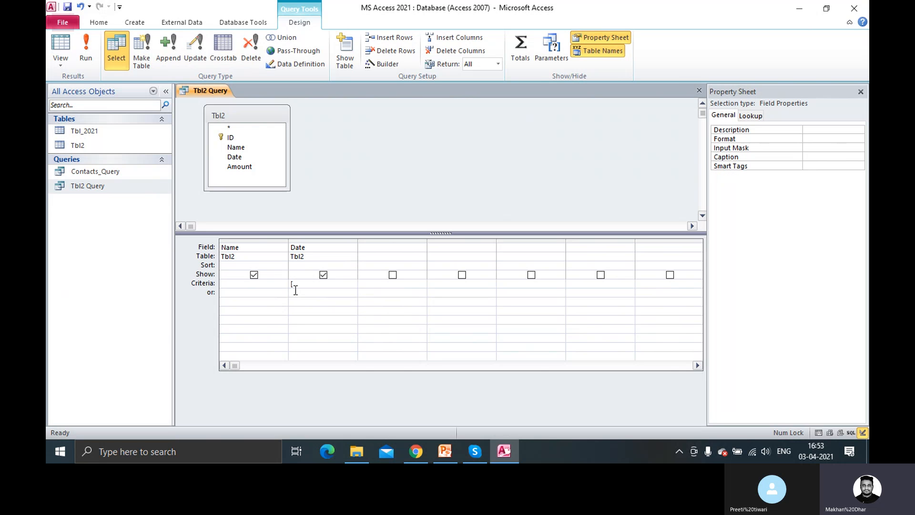
# Test [Enter your Date] as the Date criteria prompt, then move it into the Name criteria
pyautogui.write('[F')
pyautogui.write('nter ')
pyautogui.write('you')
pyautogui.write('r Date')
pyautogui.write(']')
pyautogui.press('Home')
pyautogui.click(88, 60)
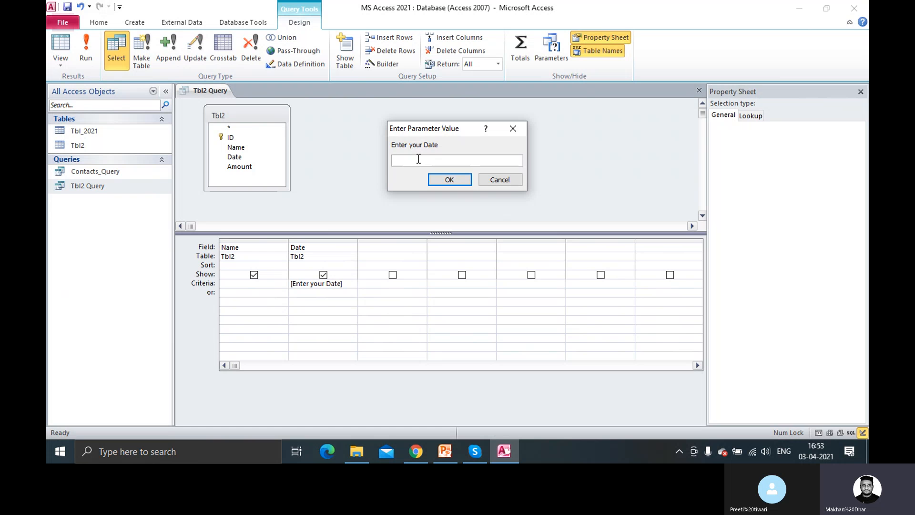
pyautogui.click(498, 180)
pyautogui.moveTo(343, 283); pyautogui.dragTo(261, 281)
pyautogui.hotkey('ctrl', 'x')
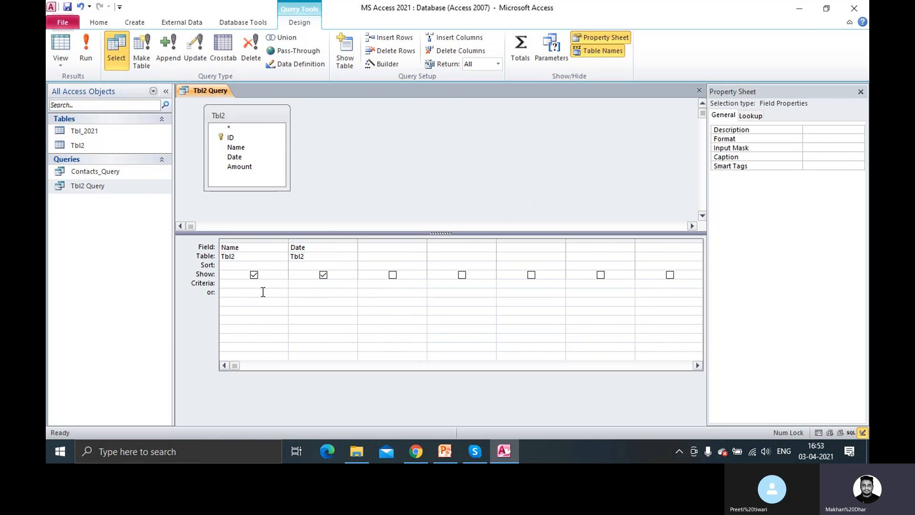
pyautogui.click(252, 285)
pyautogui.hotkey('ctrl', 'v')
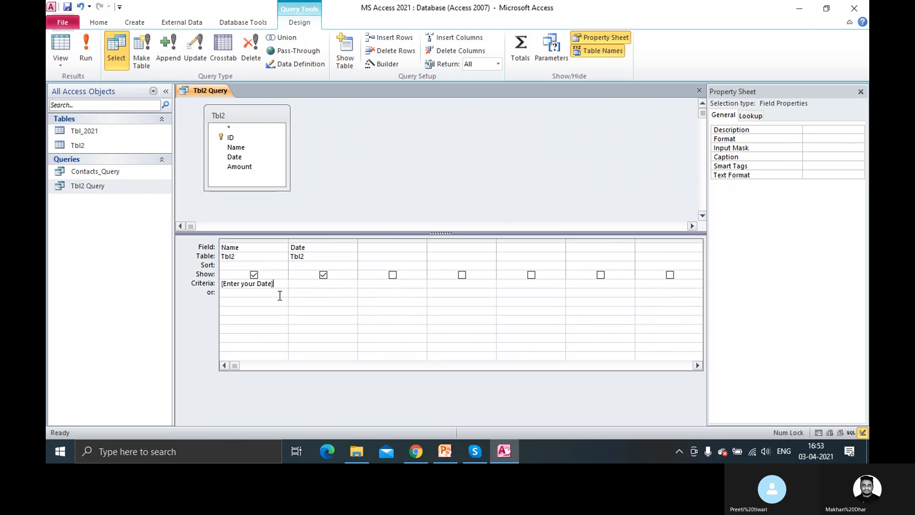
# Reword the Name prompt to [Enter your Name] and check the names stored in Tbl2
pyautogui.doubleClick(248, 284)
pyautogui.doubleClick(265, 284)
pyautogui.write('Name]')
pyautogui.doubleClick(84, 146)
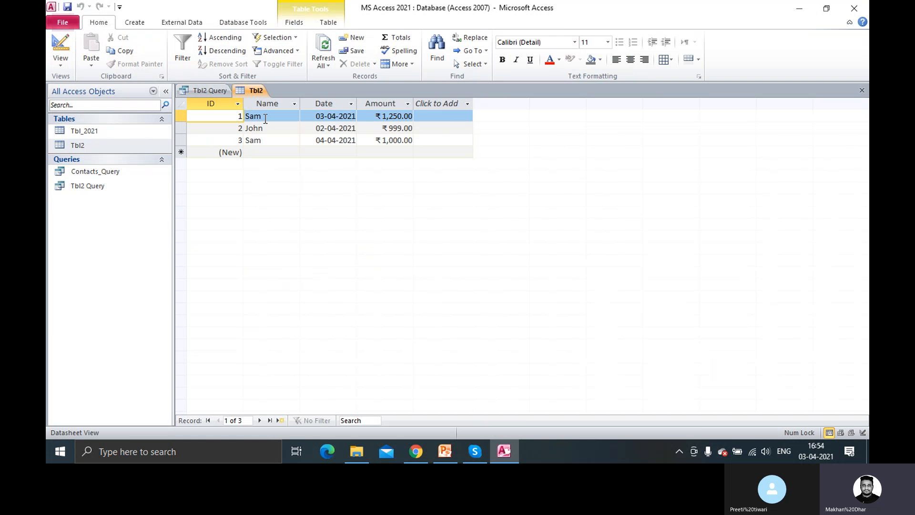
pyautogui.click(265, 117)
pyautogui.click(268, 128)
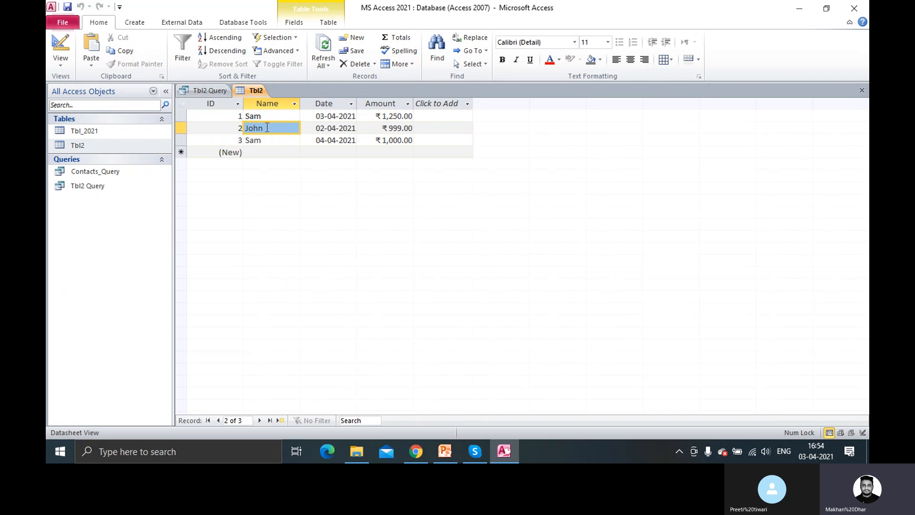
pyautogui.moveTo(267, 128); pyautogui.dragTo(219, 129)
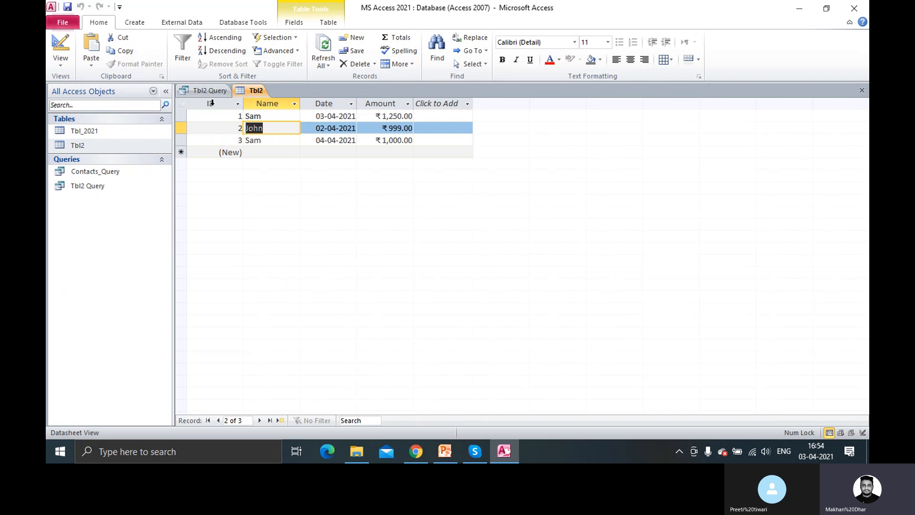
# Run the query and answer the prompt with John, returning his 02-04-2021 record
pyautogui.click(209, 92)
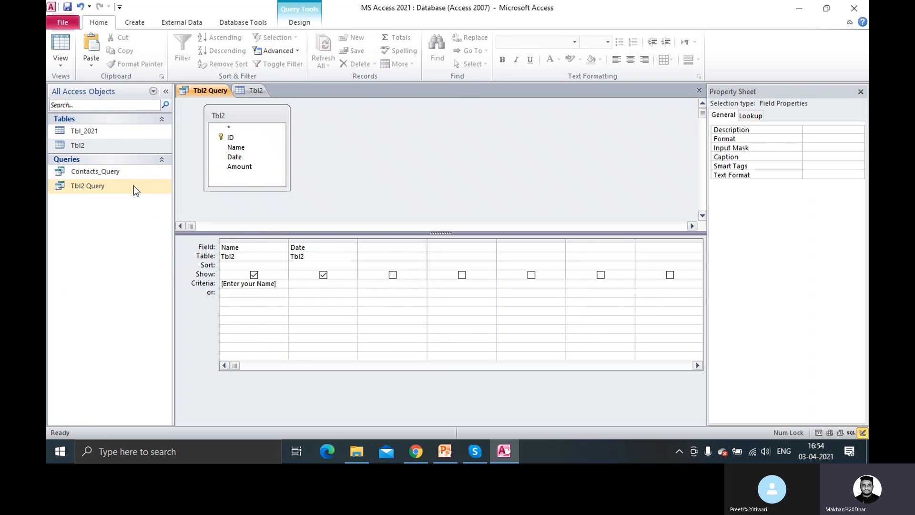
pyautogui.click(300, 21)
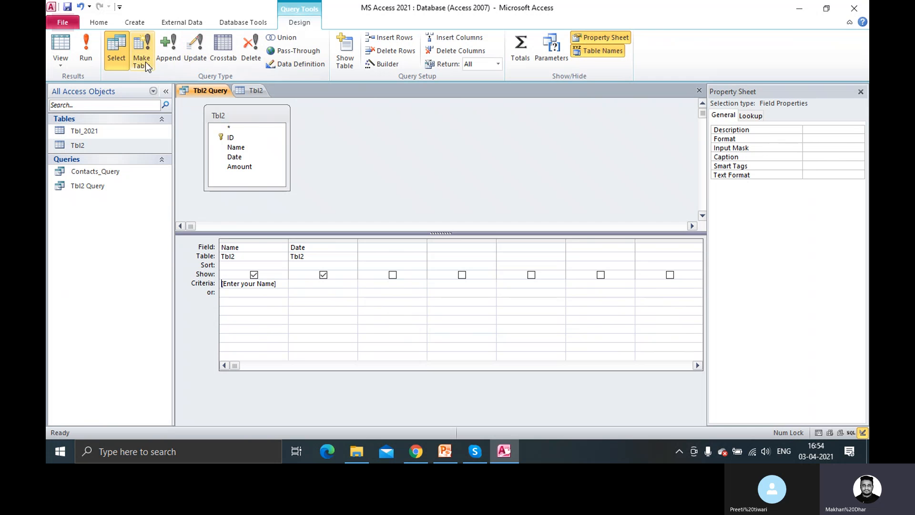
pyautogui.click(86, 52)
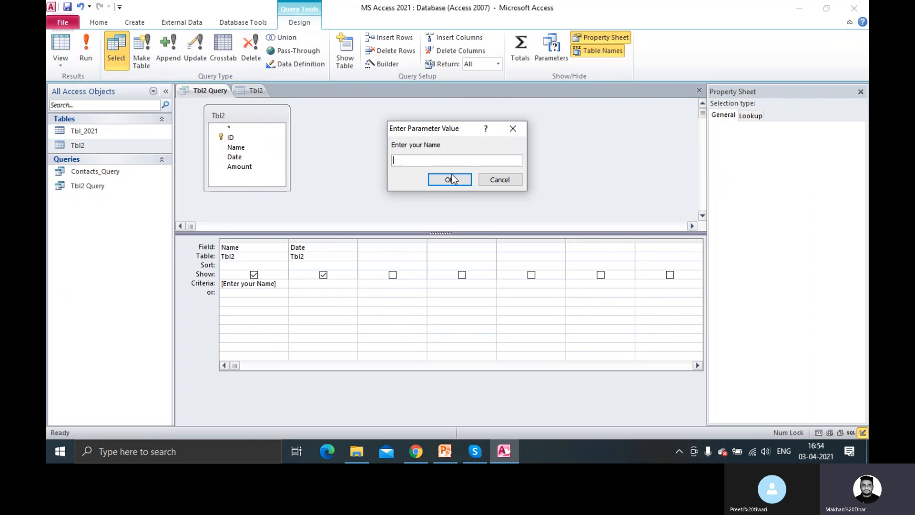
pyautogui.write('John')
pyautogui.click(449, 181)
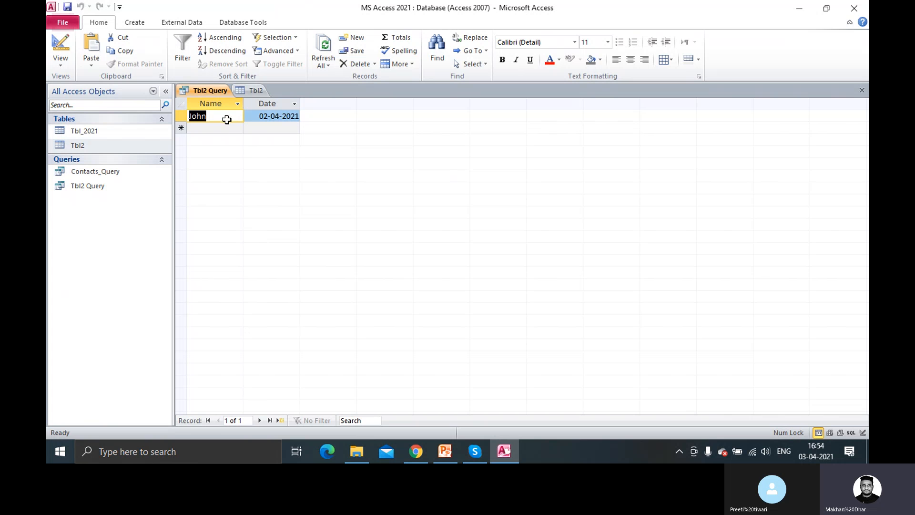
# Open Contacts_Query in Design View, run it with its current criteria, and close the results
pyautogui.rightClick(126, 175)
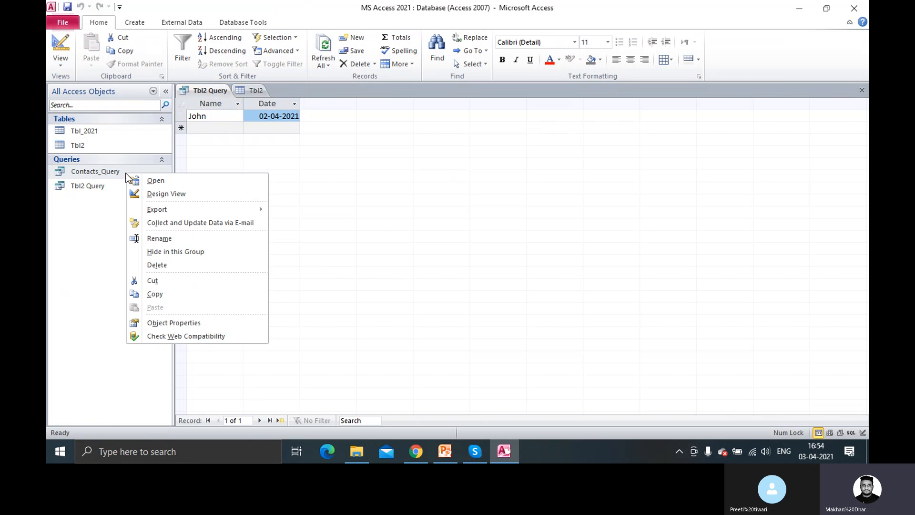
pyautogui.click(176, 194)
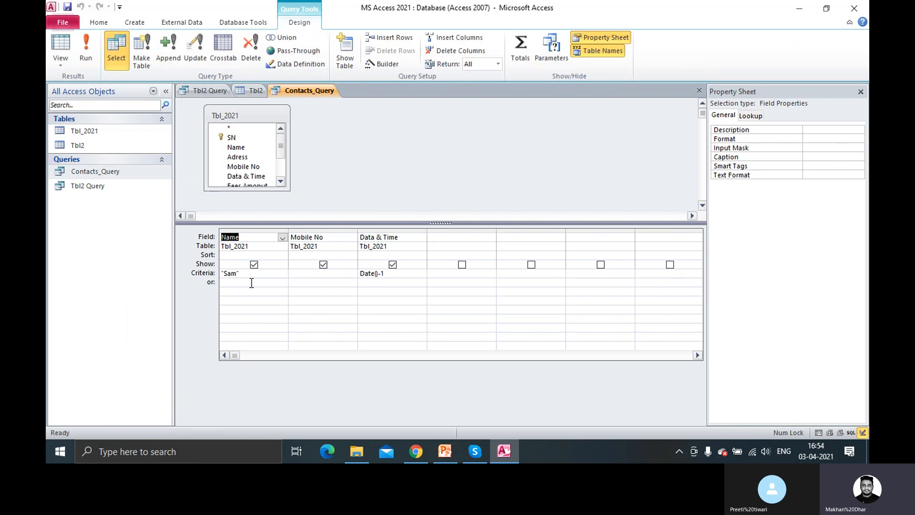
pyautogui.rightClick(308, 87)
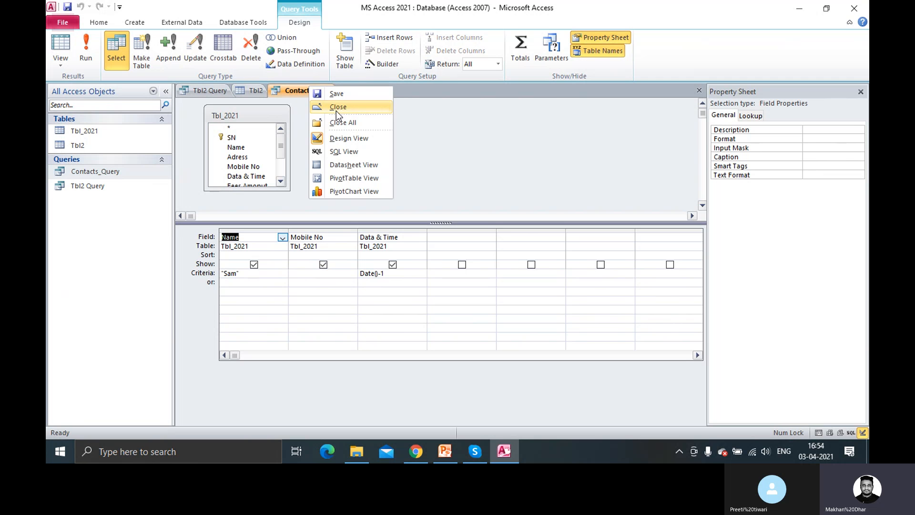
pyautogui.click(235, 280)
pyautogui.doubleClick(231, 273)
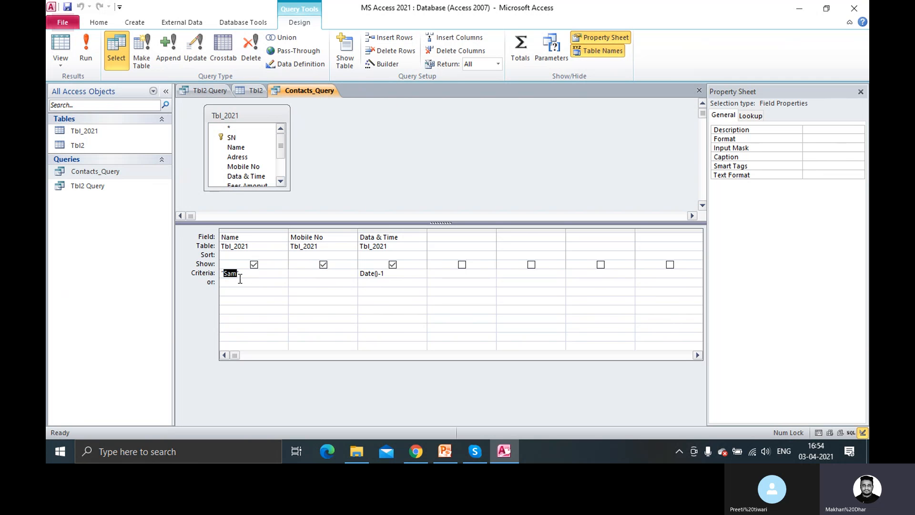
pyautogui.click(86, 48)
pyautogui.rightClick(309, 95)
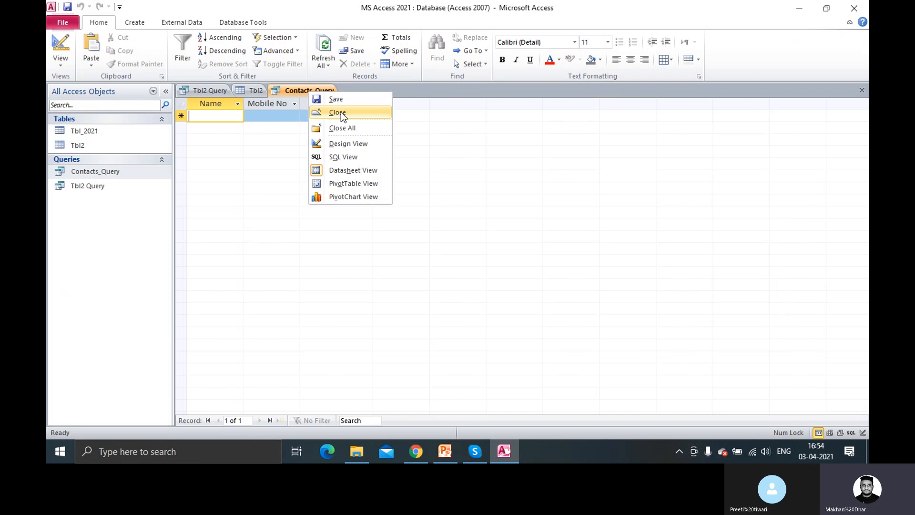
pyautogui.click(342, 112)
# Delete the Date()-1 criterion from Data & Time and run the query with only the Sam criterion
pyautogui.rightClick(117, 172)
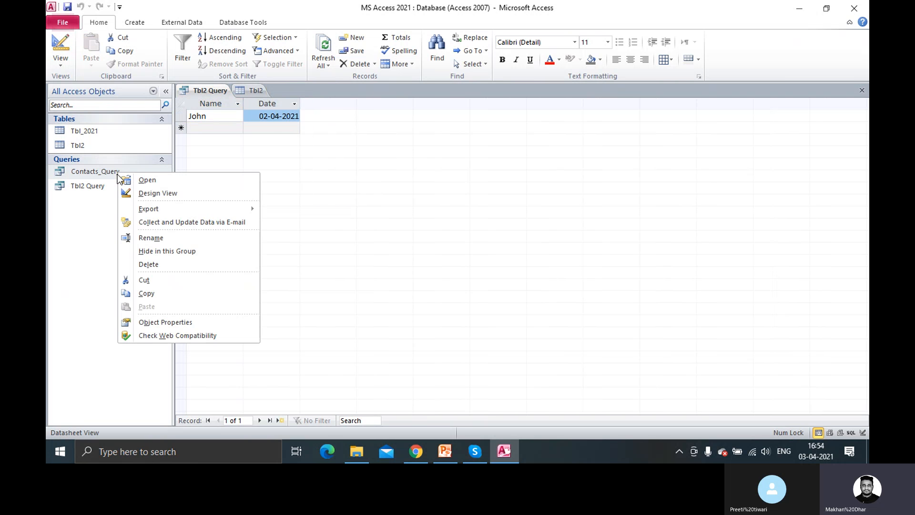
pyautogui.click(164, 193)
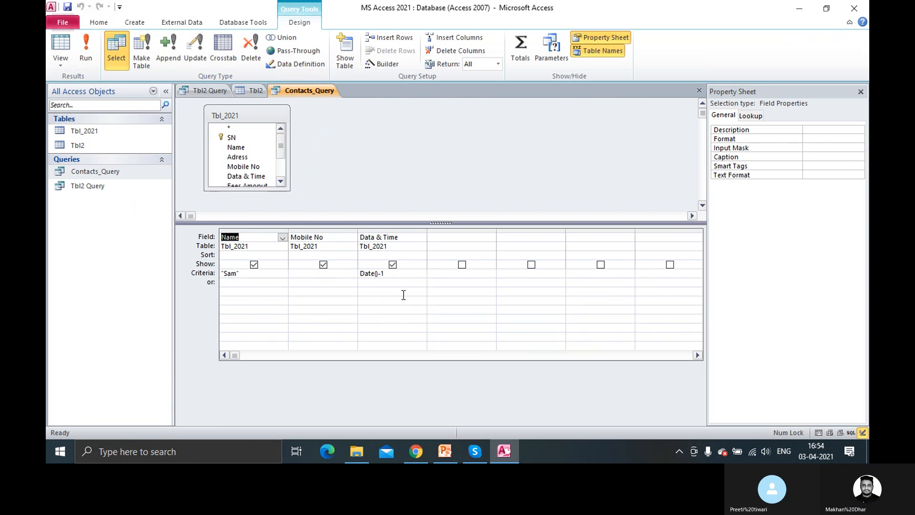
pyautogui.click(396, 273)
pyautogui.press('Delete')
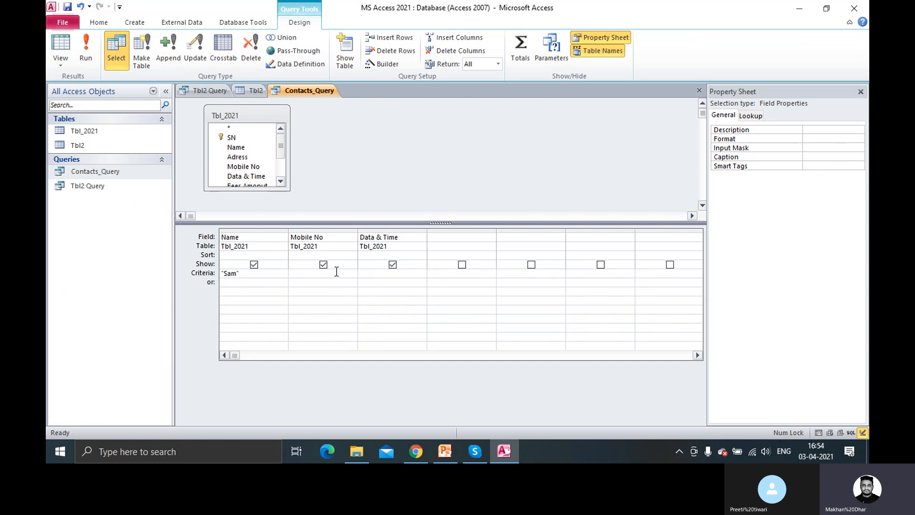
pyautogui.click(85, 53)
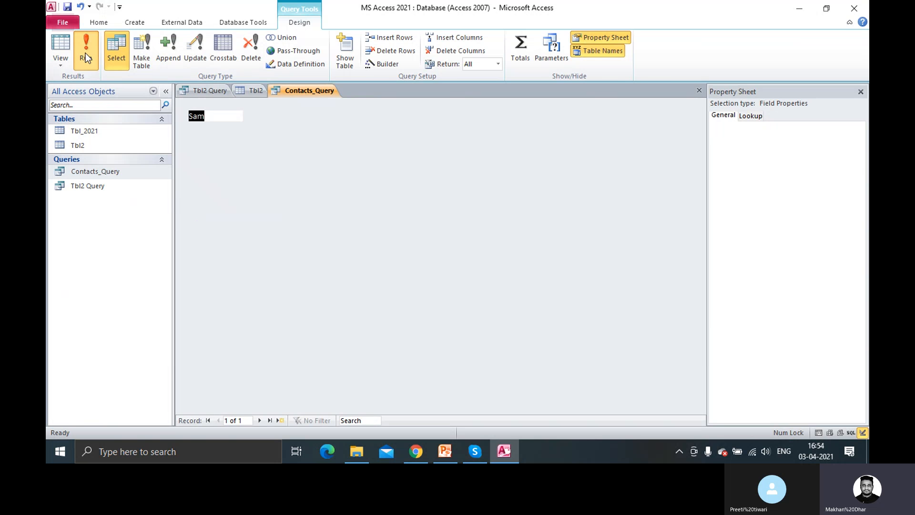
pyautogui.rightClick(316, 90)
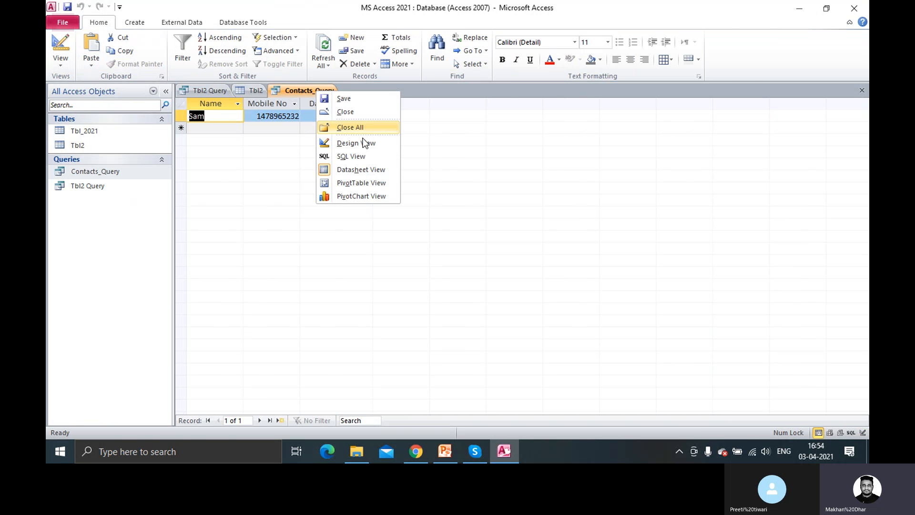
pyautogui.click(364, 145)
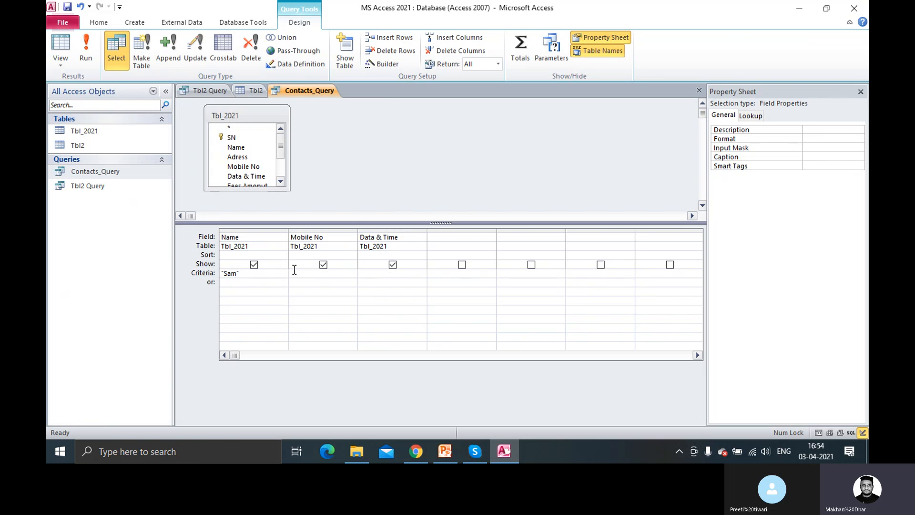
# Review the Name, Mobile No and Data & Time criteria cells in the design grid
pyautogui.click(299, 274)
pyautogui.click(383, 278)
pyautogui.doubleClick(246, 274)
pyautogui.doubleClick(233, 276)
pyautogui.click(381, 274)
pyautogui.click(315, 277)
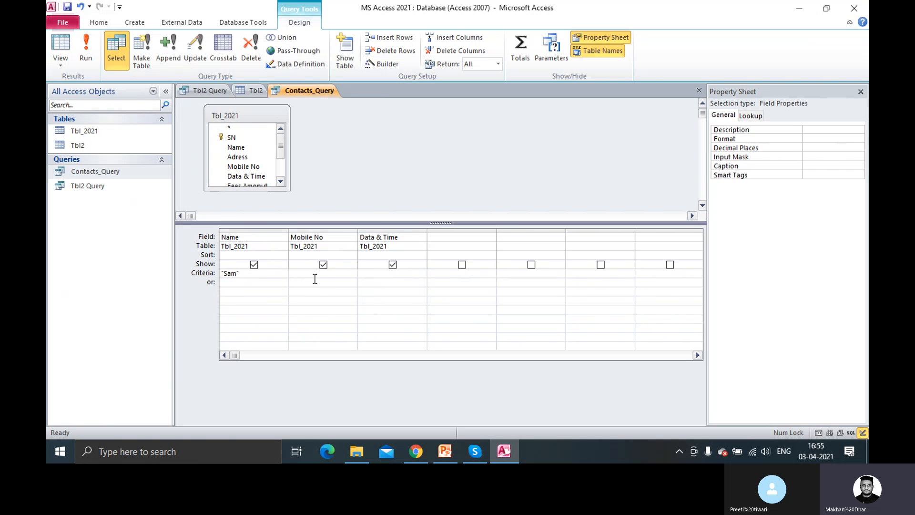
# Close the Contacts_Query design, the Tbl2 Query and the Tbl2 table, then refresh the tables list
pyautogui.rightClick(307, 87)
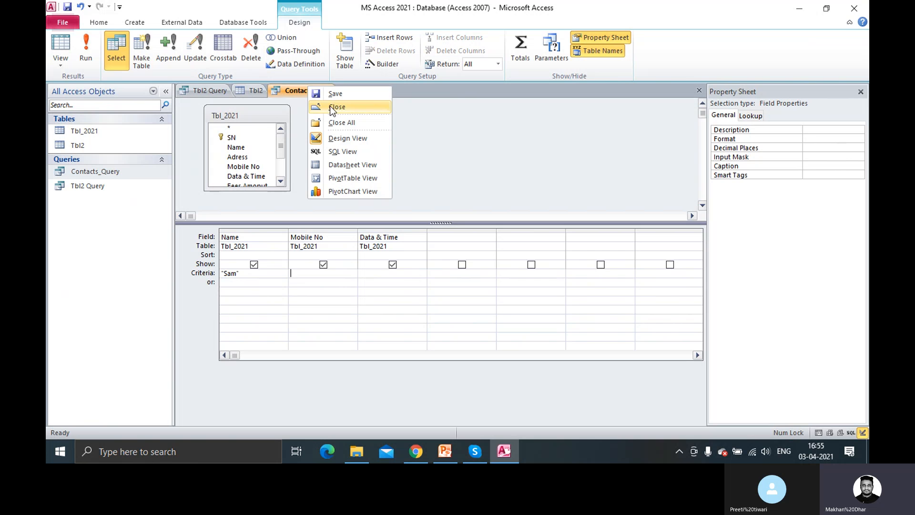
pyautogui.click(334, 109)
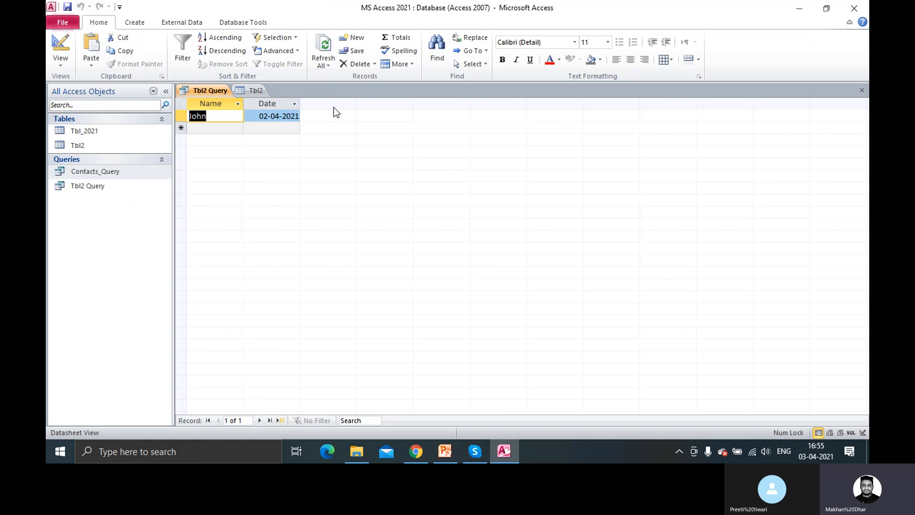
pyautogui.rightClick(221, 92)
pyautogui.click(231, 114)
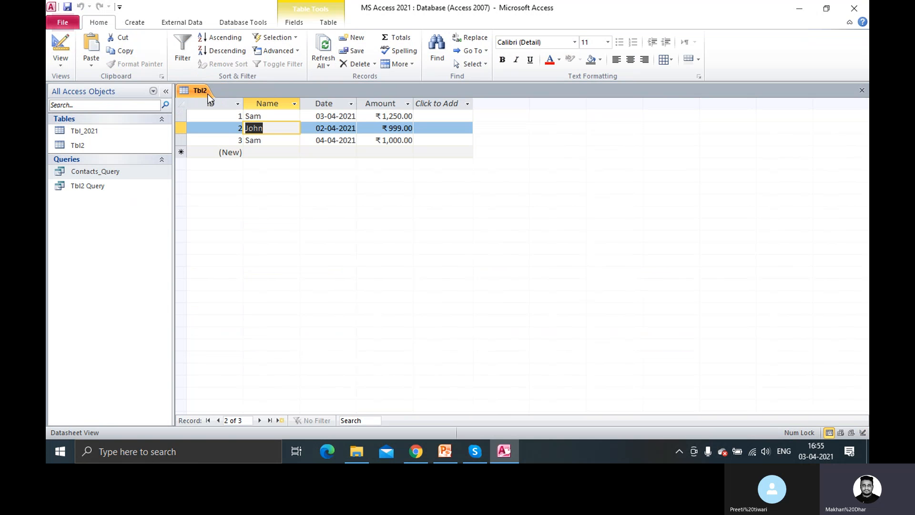
pyautogui.rightClick(208, 93)
pyautogui.click(233, 115)
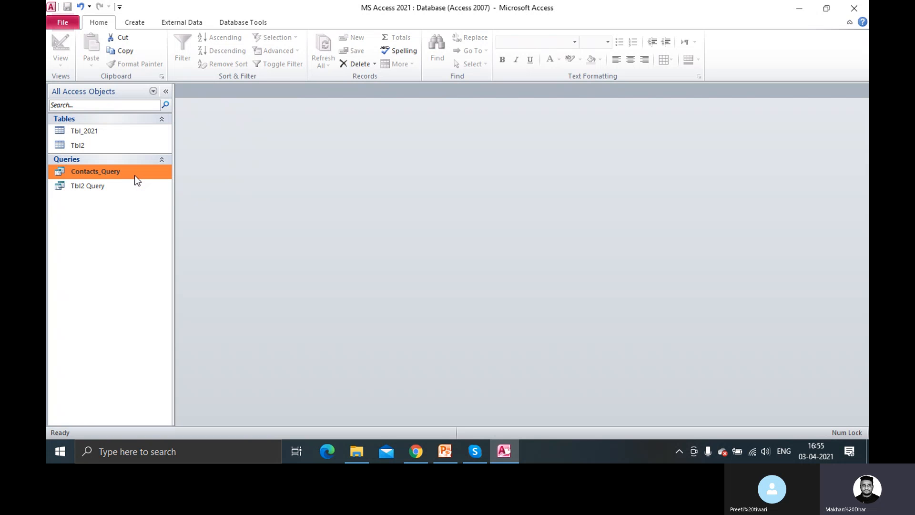
pyautogui.click(85, 119)
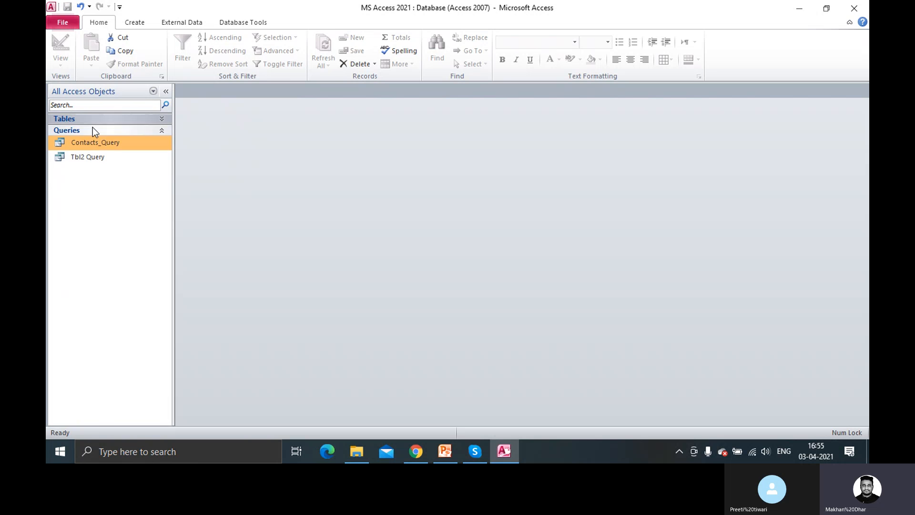
pyautogui.click(91, 121)
pyautogui.doubleClick(93, 131)
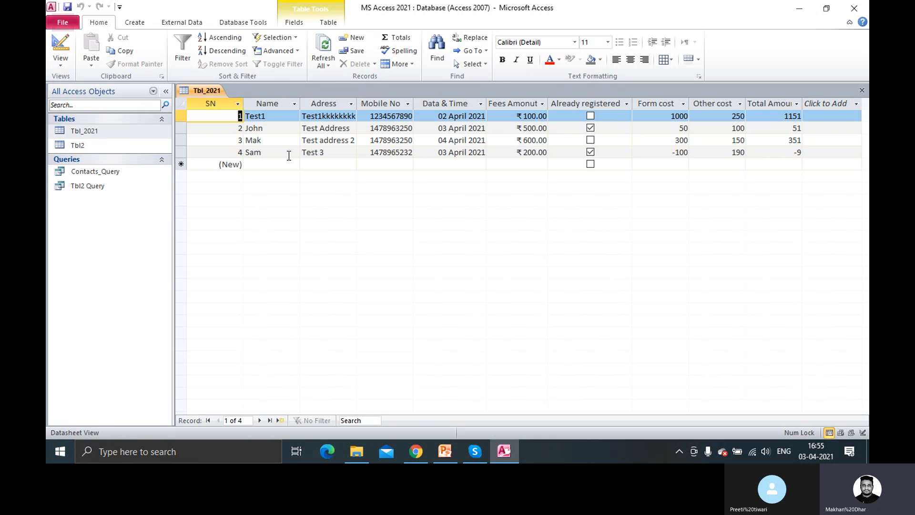
pyautogui.click(351, 104)
pyautogui.moveTo(425, 160)
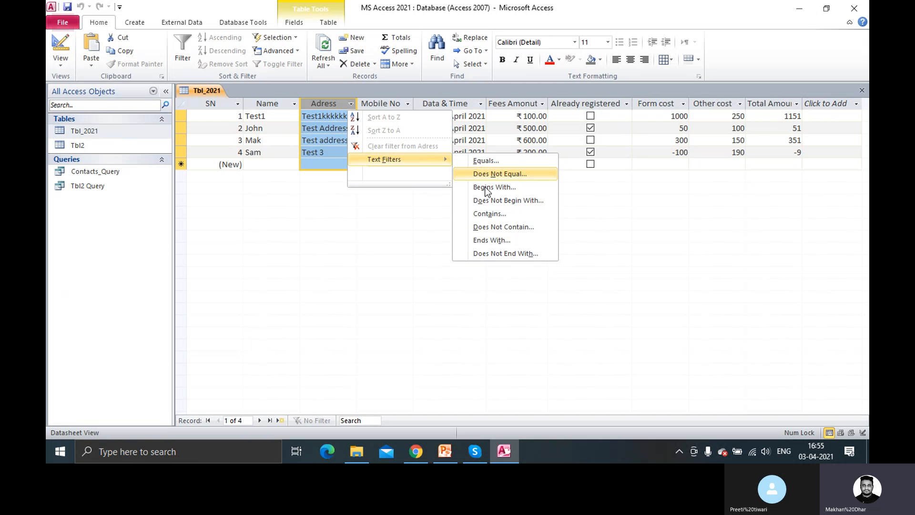
pyautogui.click(401, 262)
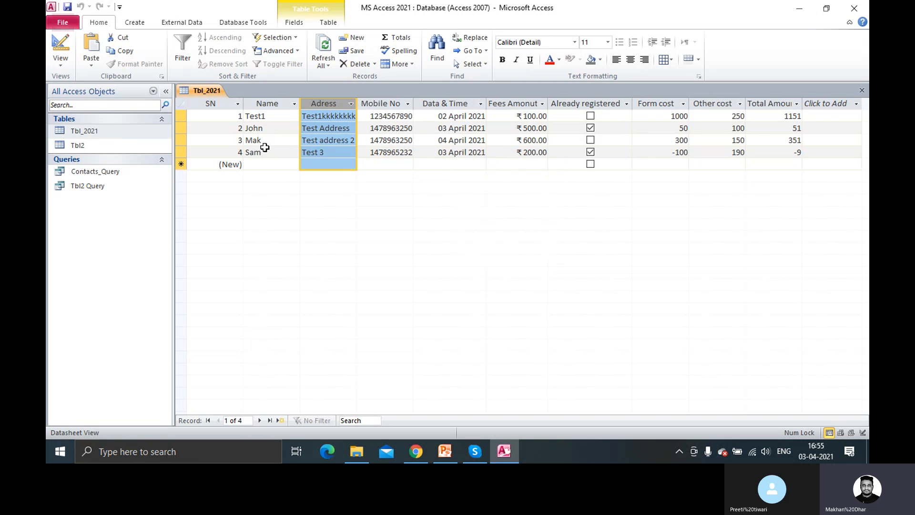
pyautogui.rightClick(201, 92)
pyautogui.click(225, 115)
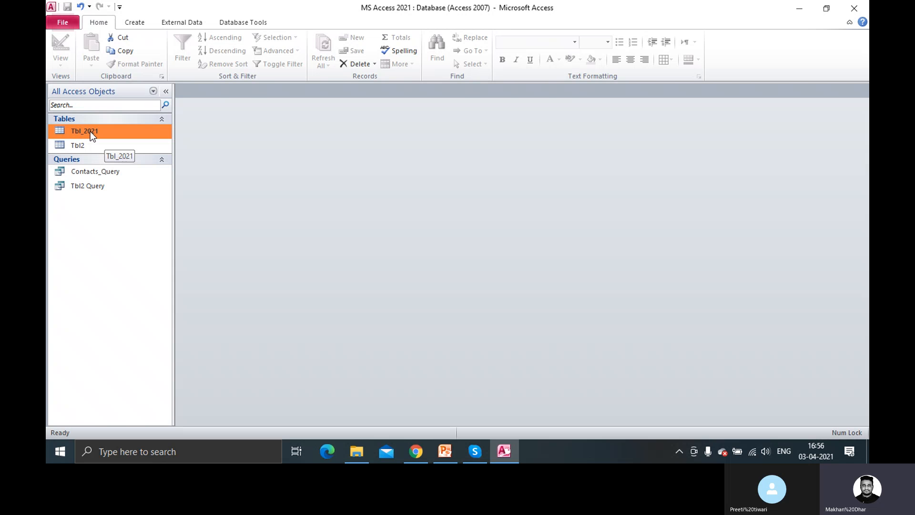
# Open Contacts_Query's design and run it with the "Sam" criterion to check the results
pyautogui.click(87, 170)
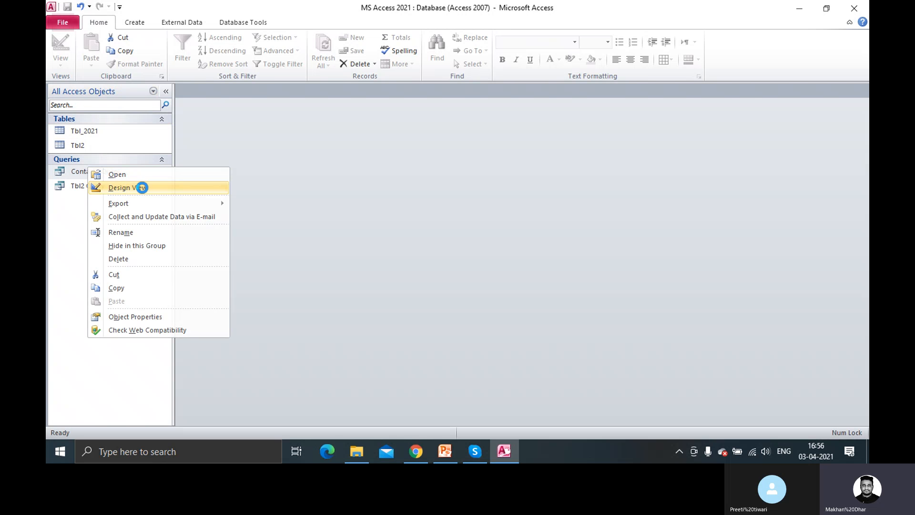
pyautogui.click(125, 190)
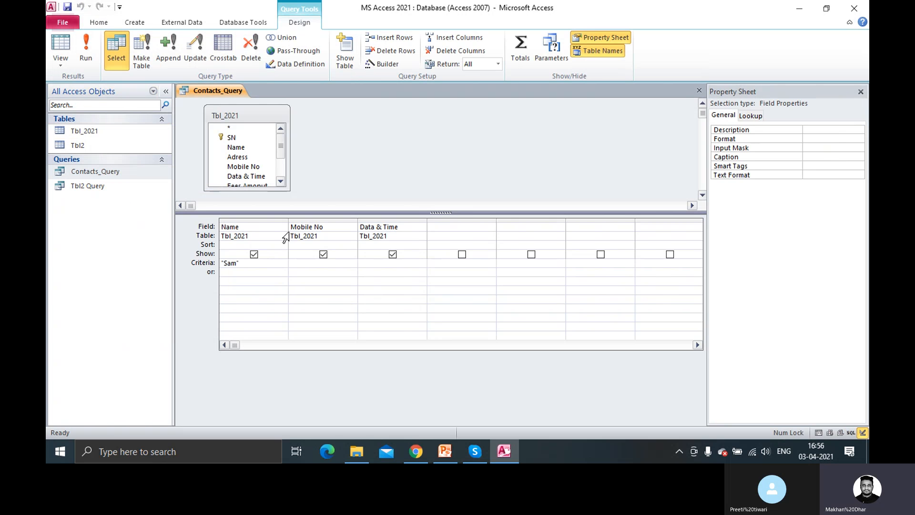
pyautogui.click(313, 262)
pyautogui.doubleClick(231, 265)
pyautogui.click(236, 264)
pyautogui.click(95, 56)
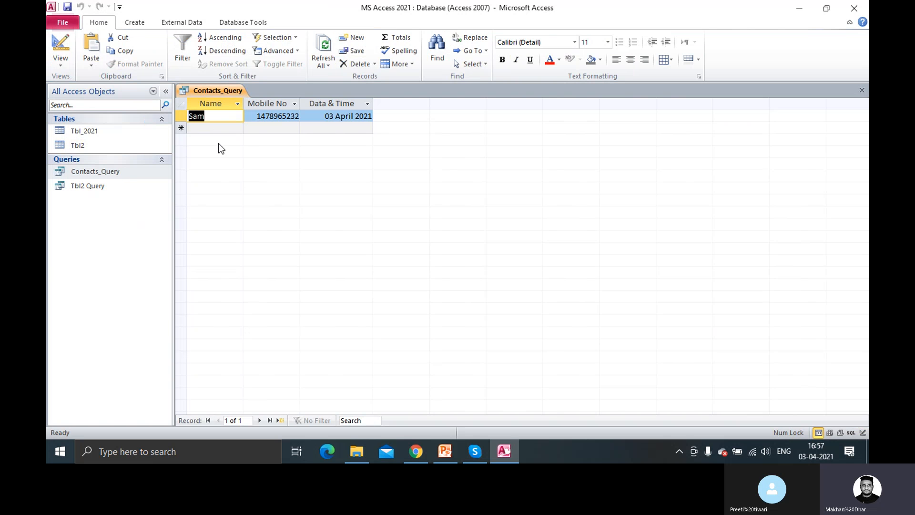
pyautogui.rightClick(218, 89)
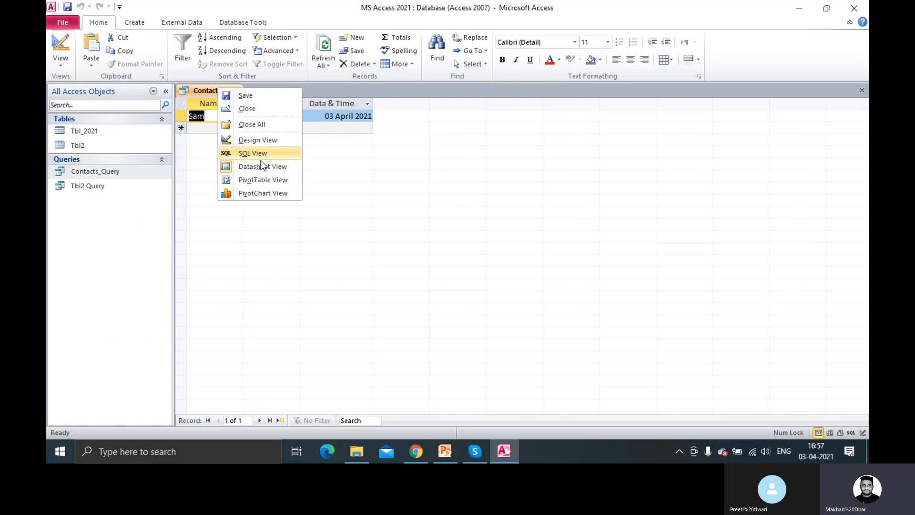
pyautogui.click(266, 146)
# Enter Date() as the Data & Time criterion and run the query
pyautogui.click(310, 265)
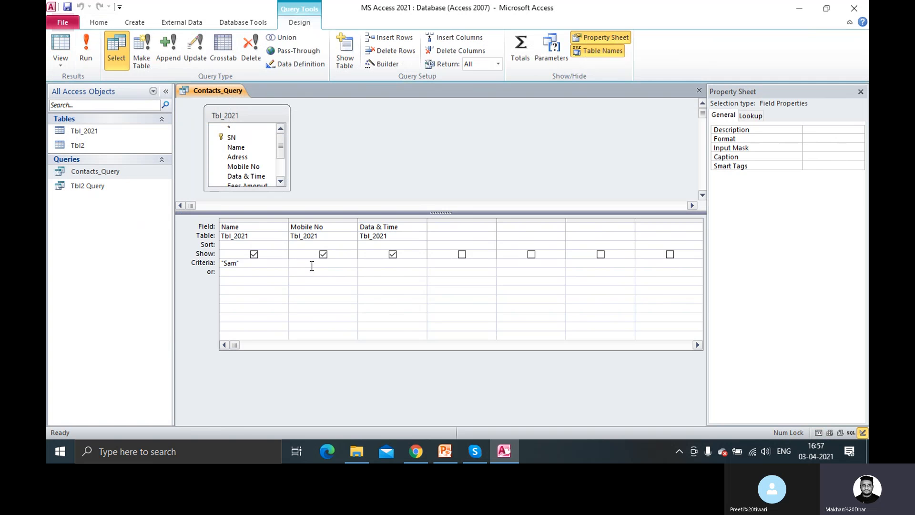
pyautogui.click(363, 264)
pyautogui.write('Date()')
pyautogui.click(86, 50)
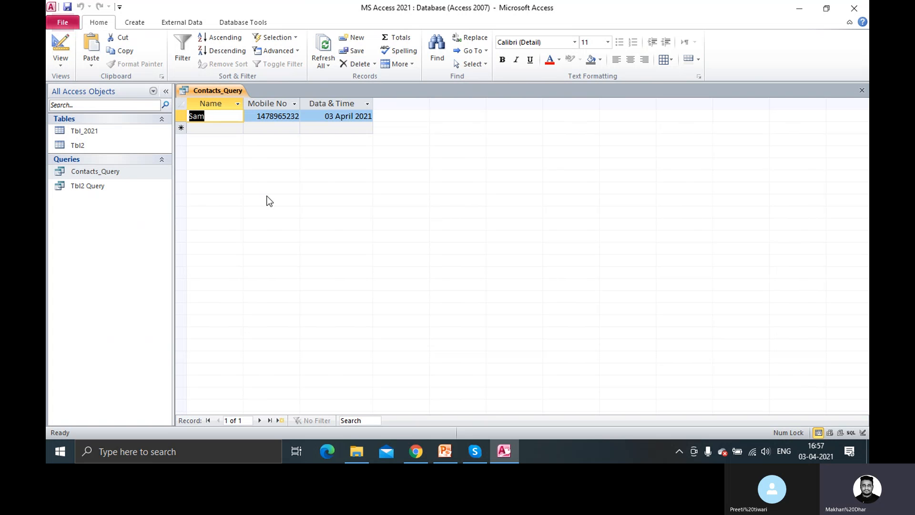
# In Contacts_Query's design, pick Name for the fourth Field column and clear its Show box
pyautogui.rightClick(109, 173)
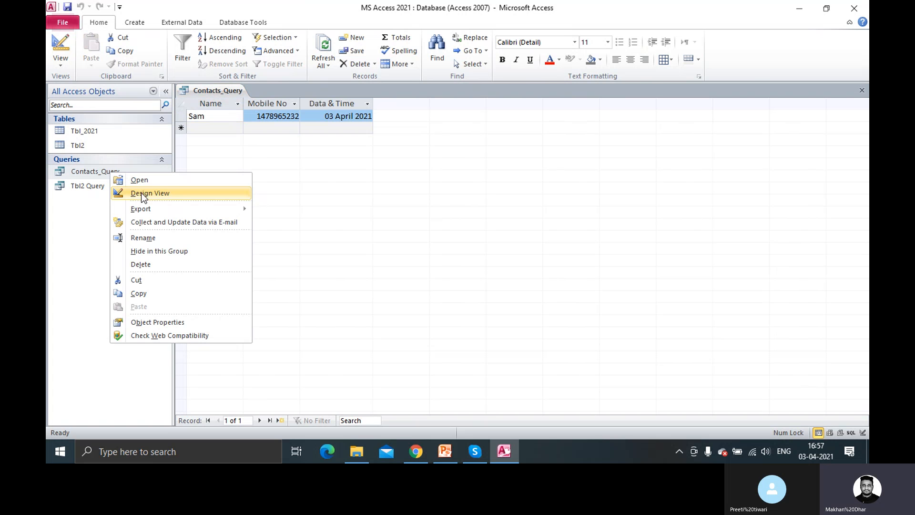
pyautogui.click(147, 195)
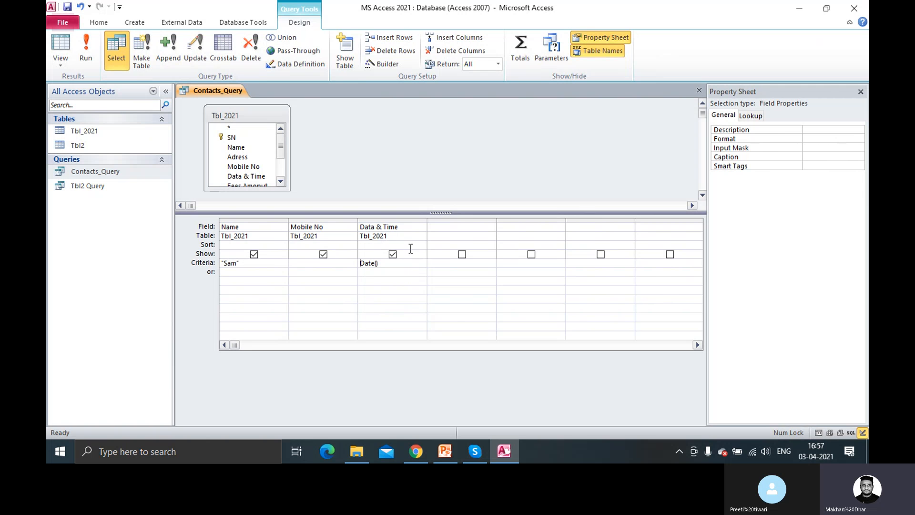
pyautogui.click(461, 228)
pyautogui.click(492, 228)
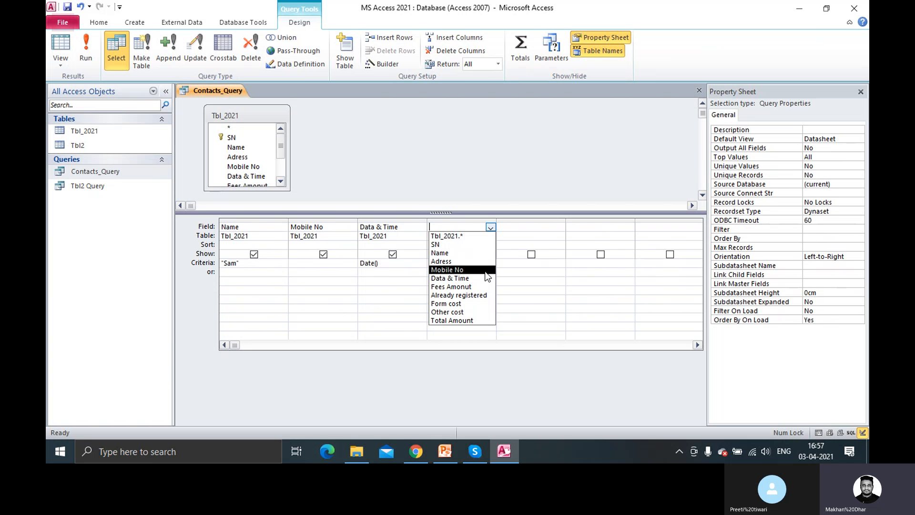
pyautogui.click(491, 227)
pyautogui.click(491, 227)
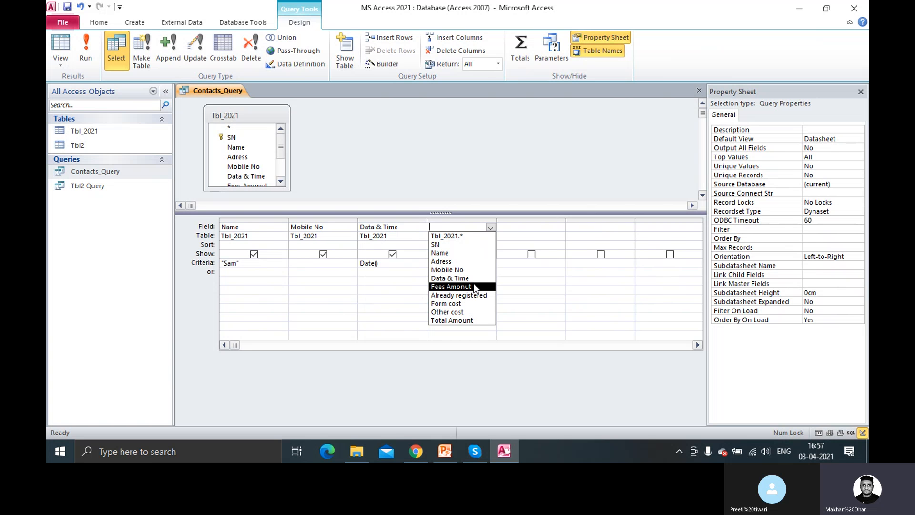
pyautogui.click(468, 256)
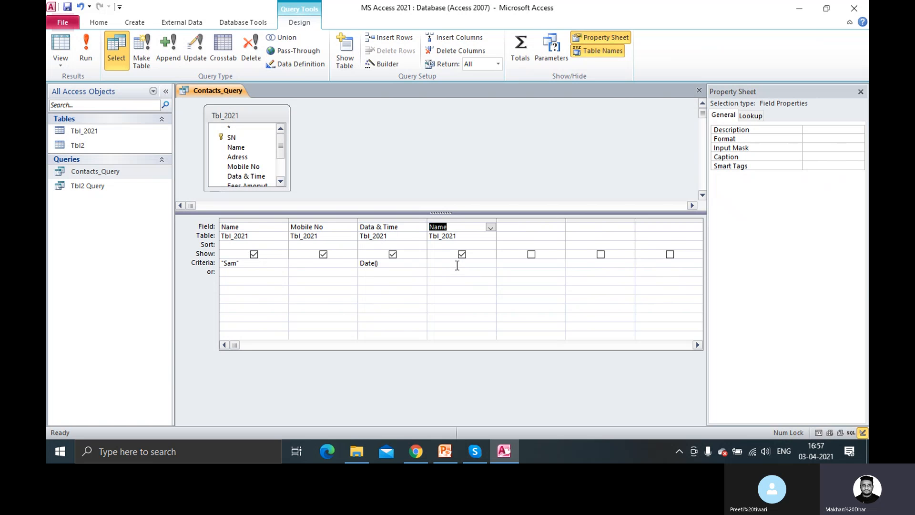
pyautogui.click(458, 265)
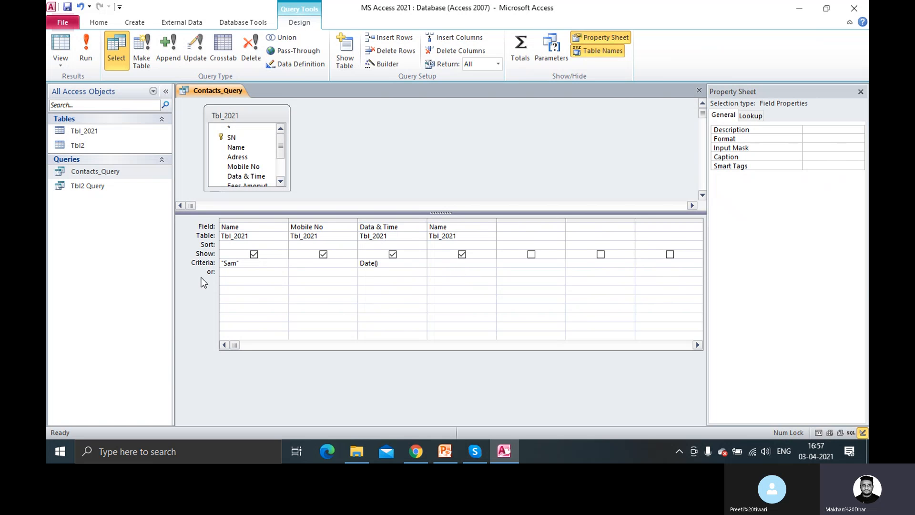
pyautogui.click(460, 228)
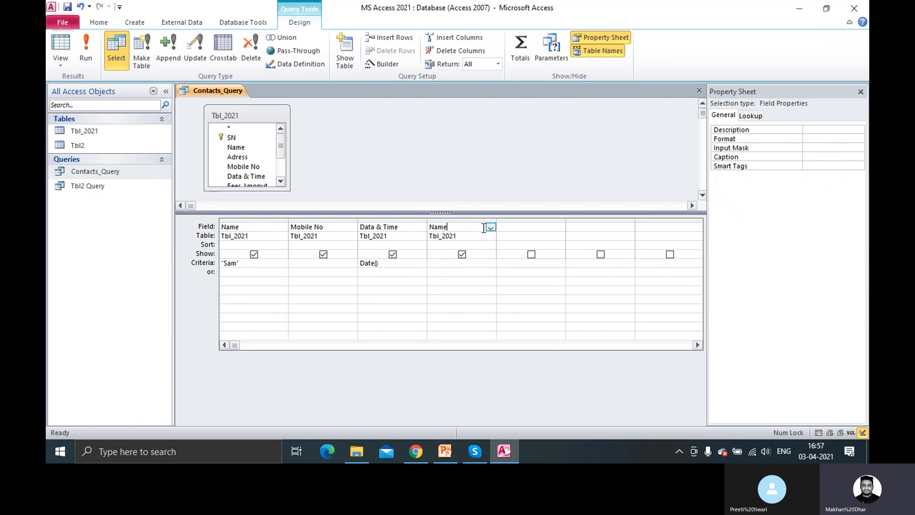
pyautogui.click(462, 254)
pyautogui.click(248, 270)
# Open Tbl_2021 and find the name John in row 2
pyautogui.click(91, 129)
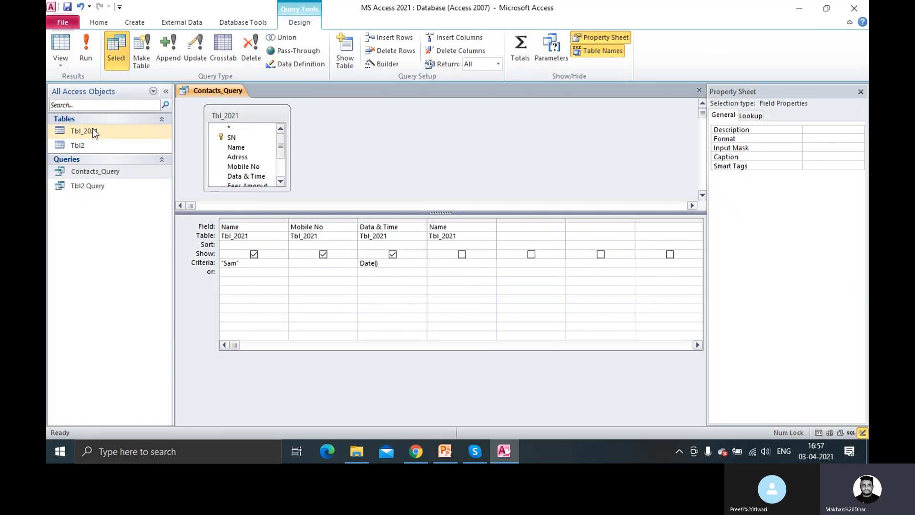
pyautogui.doubleClick(93, 127)
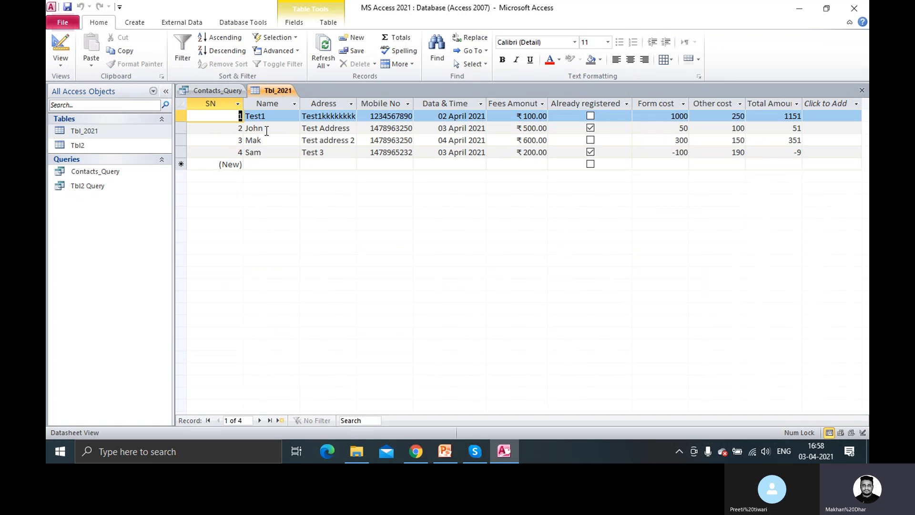
pyautogui.doubleClick(262, 127)
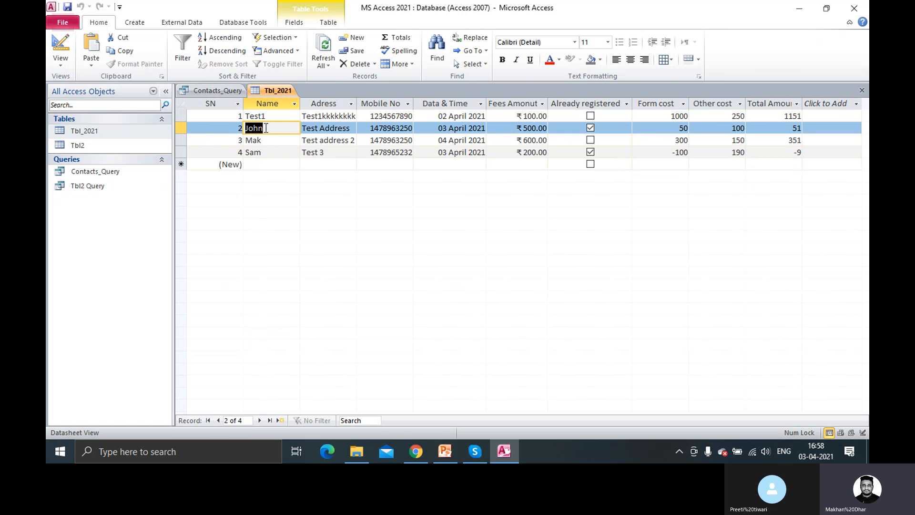
# Append And "John" to the Name criteria and run the query, which returns no records
pyautogui.click(220, 90)
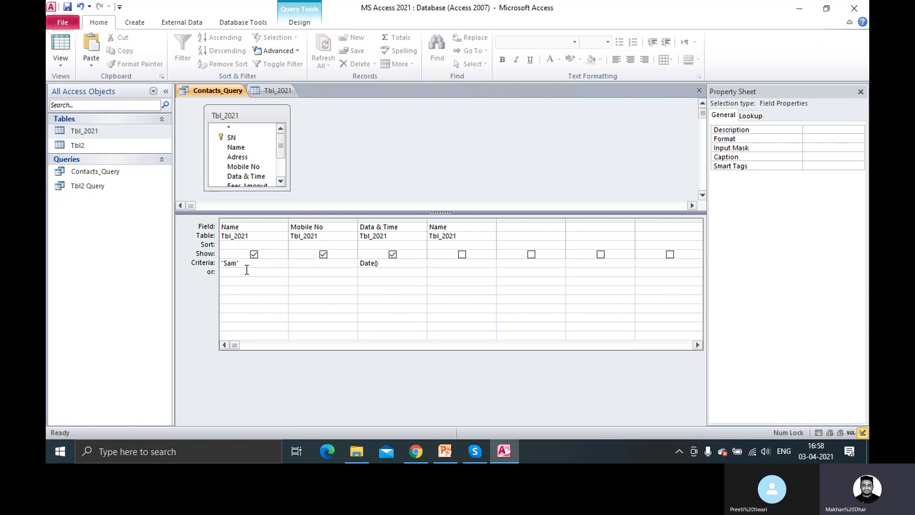
pyautogui.write('A')
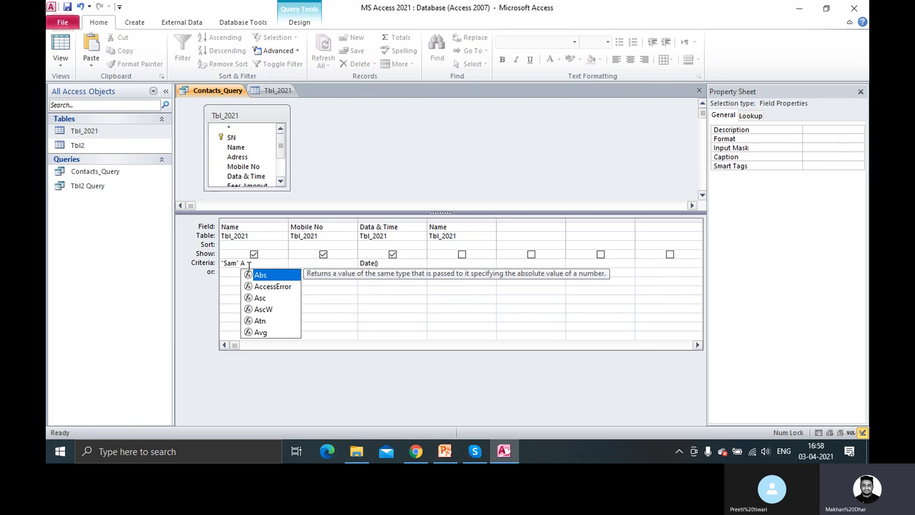
pyautogui.write('nd "John')
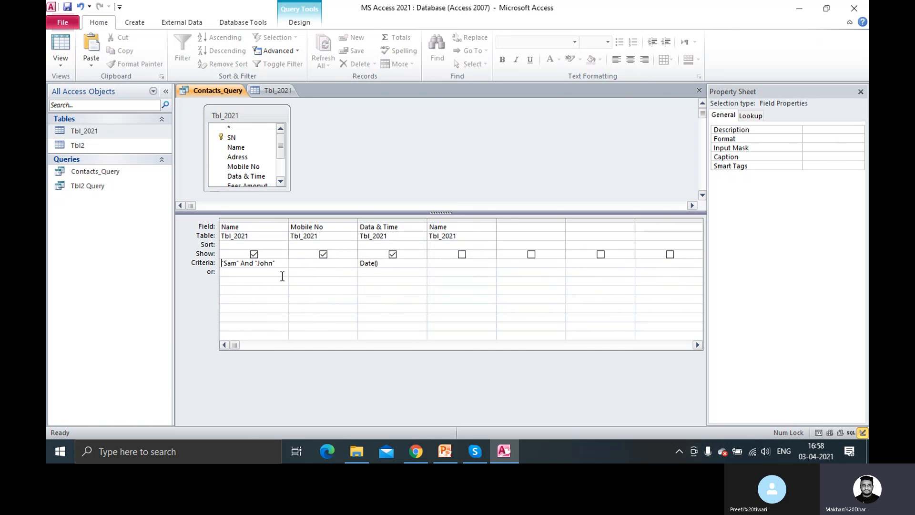
pyautogui.click(292, 22)
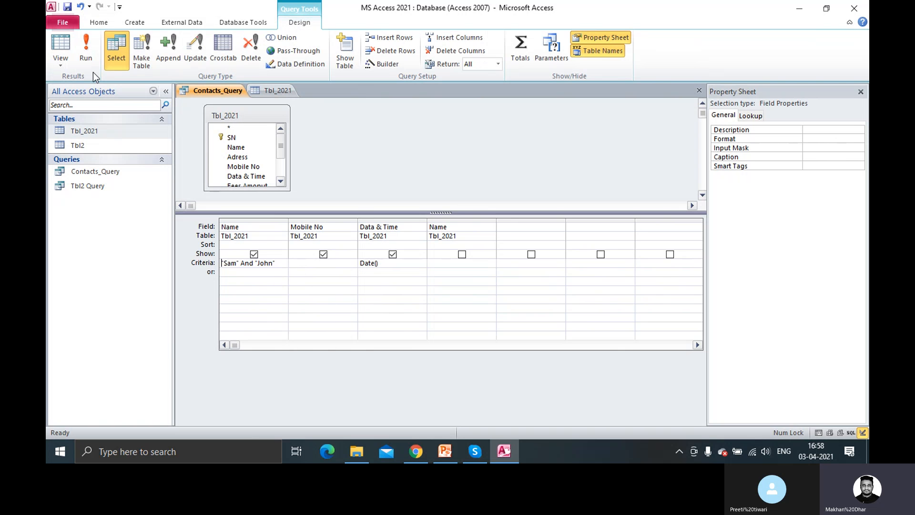
pyautogui.click(86, 61)
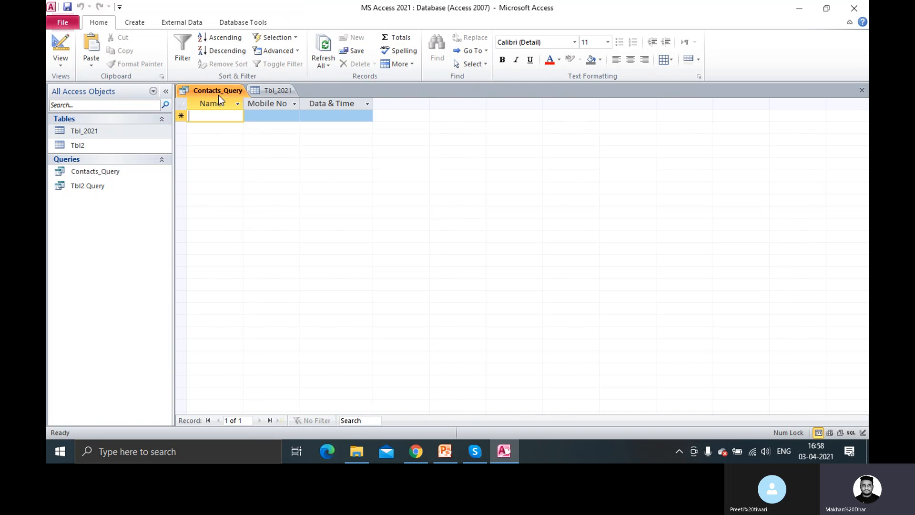
pyautogui.rightClick(219, 94)
pyautogui.rightClick(277, 91)
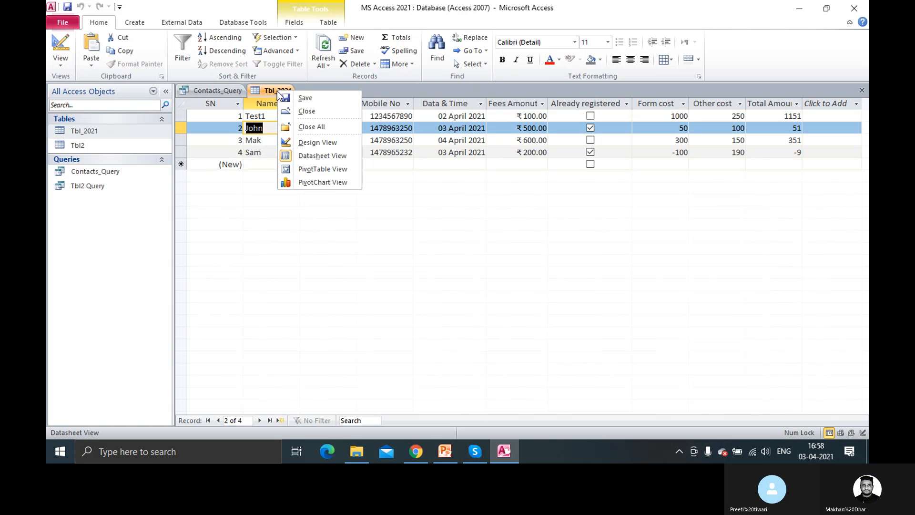
# Change the Name criteria to "Sam" Or "John" and run the query
pyautogui.click(257, 199)
pyautogui.rightClick(286, 90)
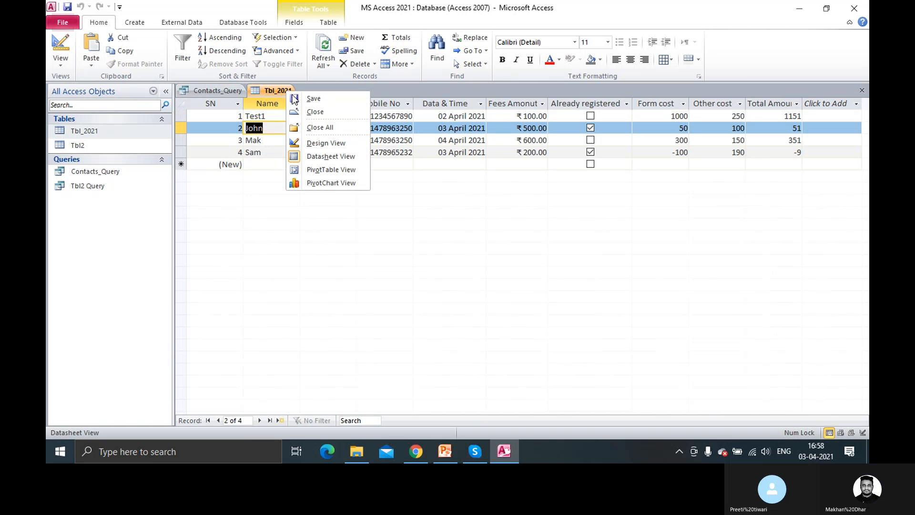
pyautogui.rightClick(217, 86)
pyautogui.click(257, 137)
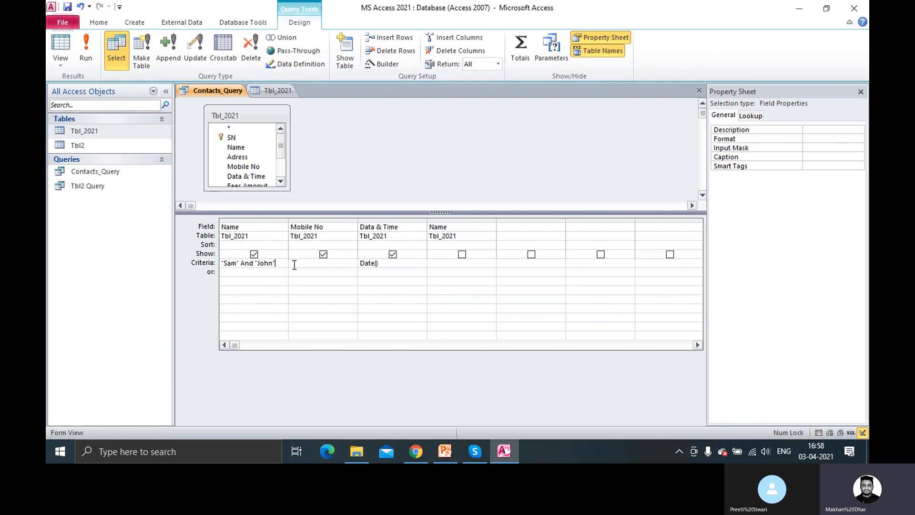
pyautogui.press('Left')
pyautogui.press('BackSpace')
pyautogui.press('BackSpace')
pyautogui.press('BackSpace')
pyautogui.press('BackSpace')
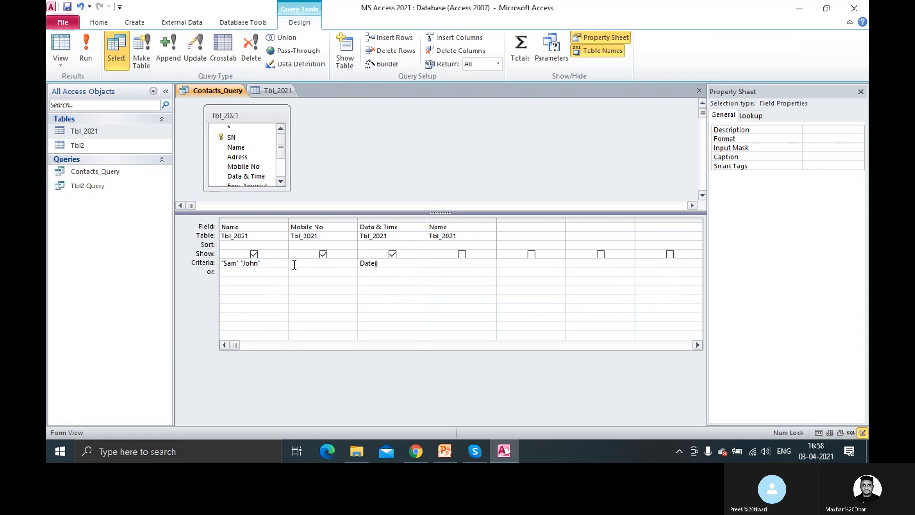
pyautogui.write('Or')
pyautogui.click(86, 50)
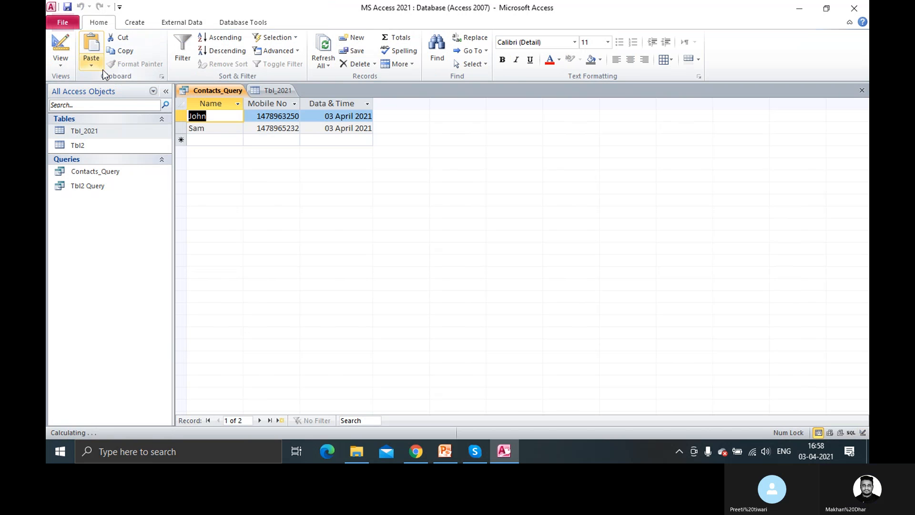
# Rerun Contacts_Query to confirm it returns John and Sam, comparing against Tbl_2021
pyautogui.rightClick(276, 90)
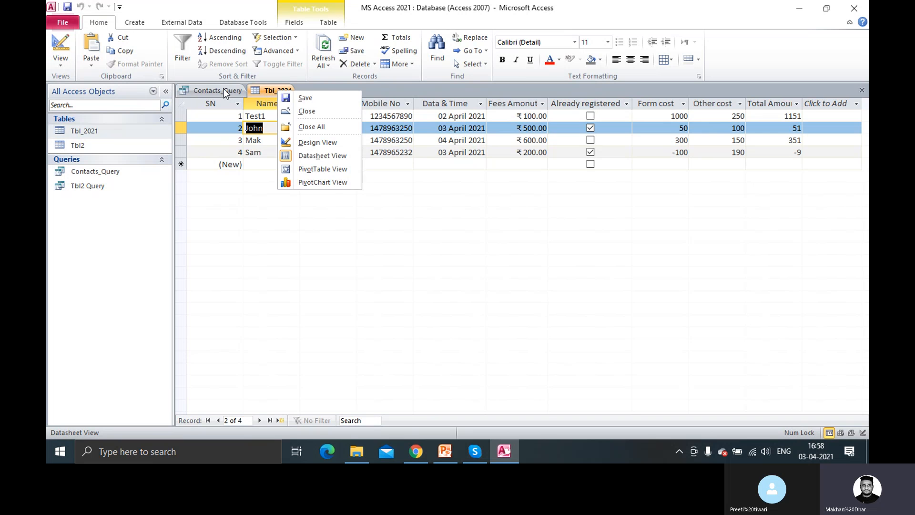
pyautogui.rightClick(223, 89)
pyautogui.click(266, 141)
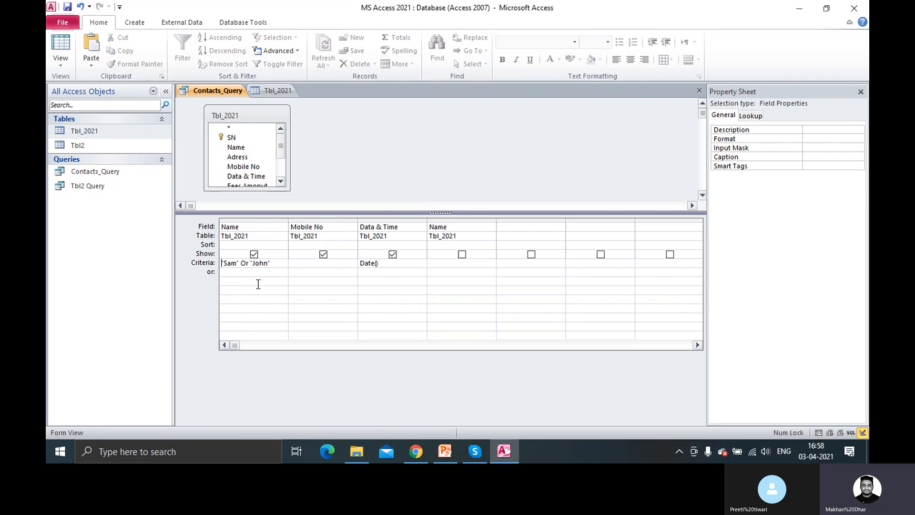
pyautogui.click(249, 264)
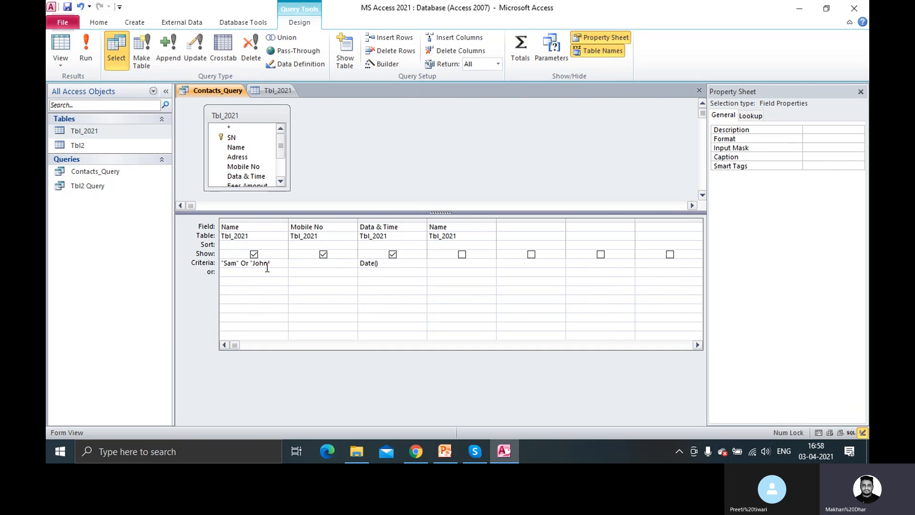
pyautogui.click(85, 48)
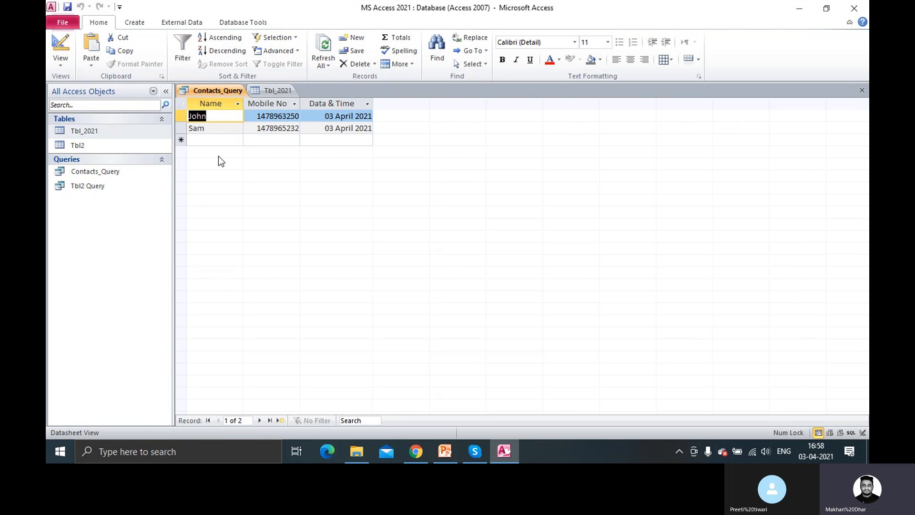
pyautogui.click(274, 91)
pyautogui.click(229, 90)
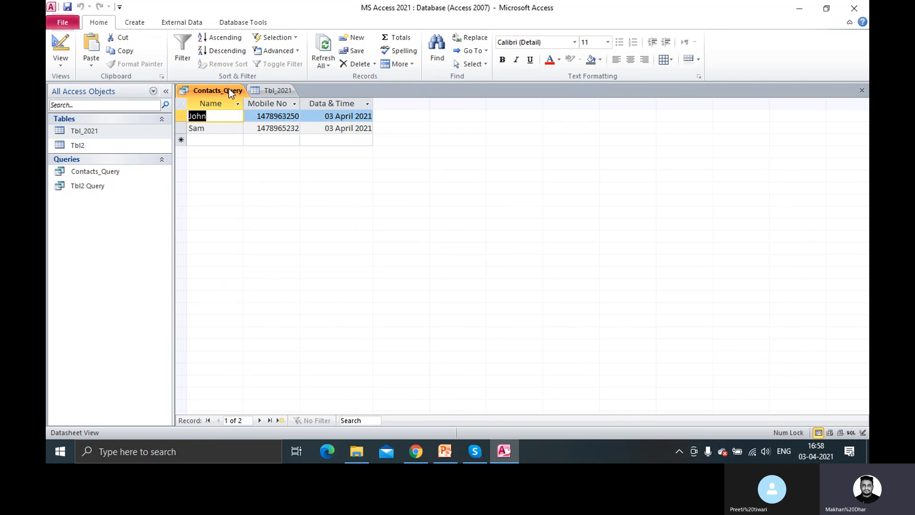
# Close the Tbl_2021 table and save Contacts_Query's design
pyautogui.rightClick(229, 90)
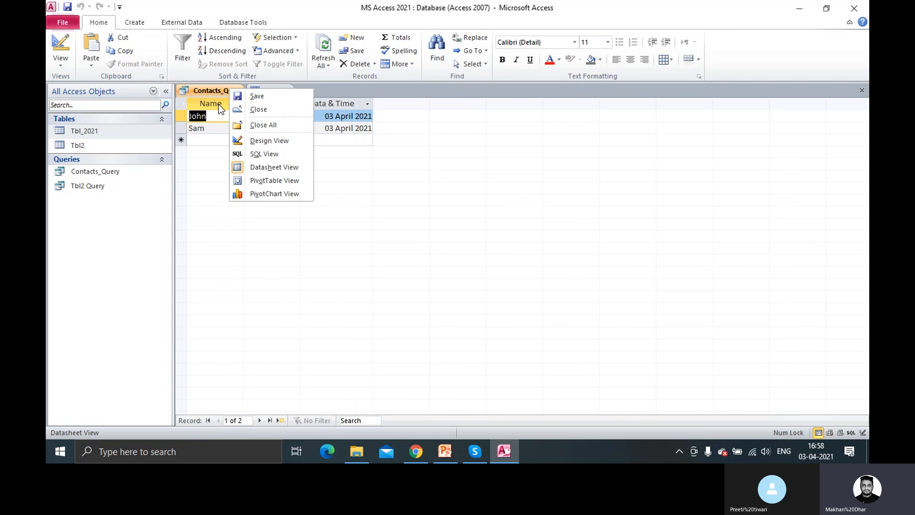
pyautogui.click(271, 145)
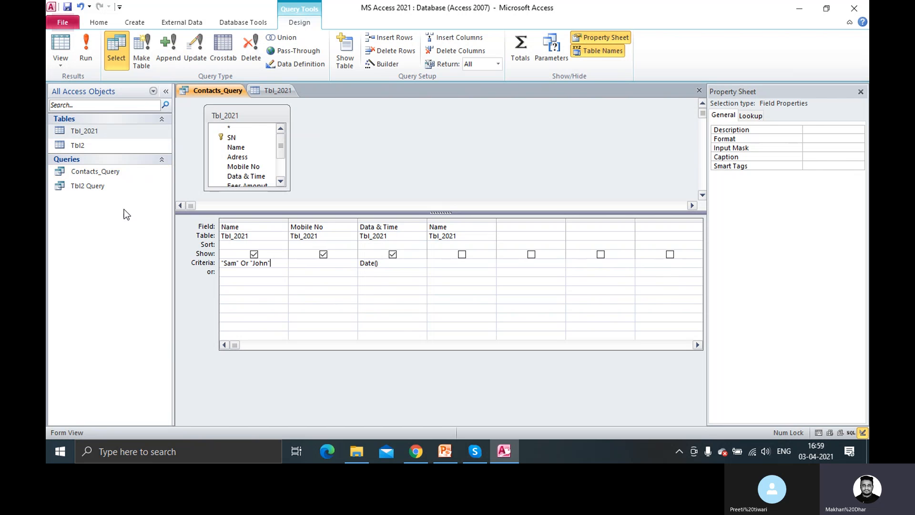
pyautogui.click(279, 93)
pyautogui.rightClick(279, 93)
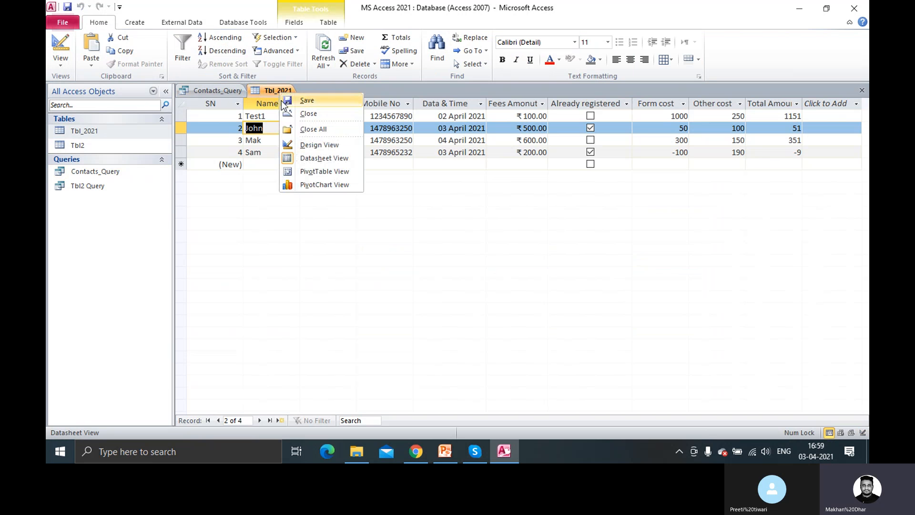
pyautogui.click(306, 112)
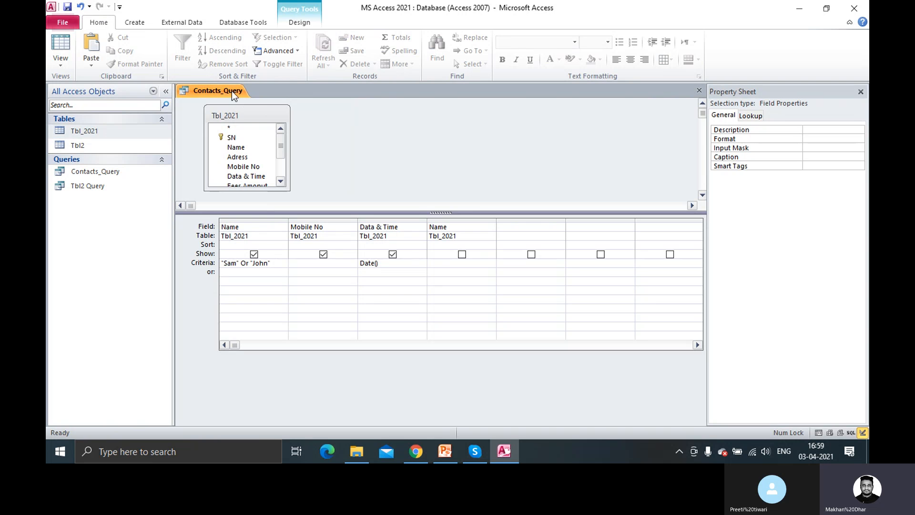
pyautogui.rightClick(229, 90)
pyautogui.click(258, 99)
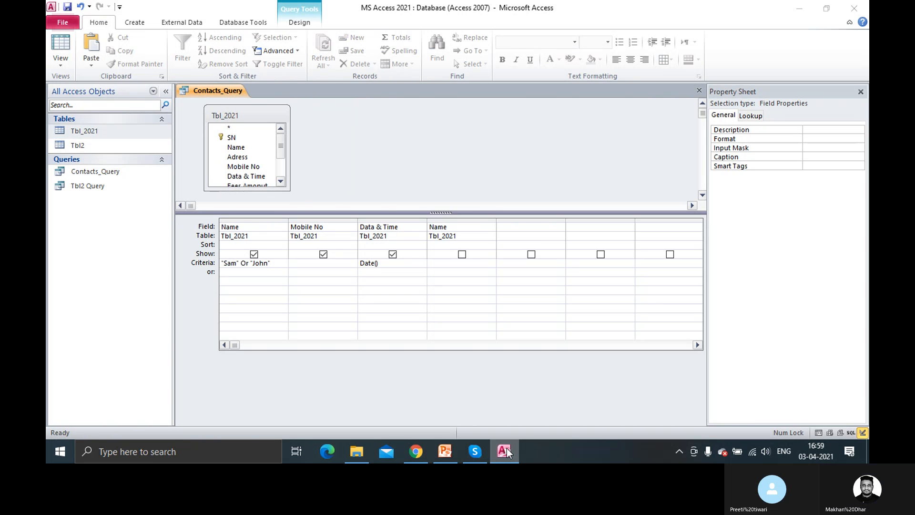
# Close the Contacts_Query design tab
pyautogui.click(509, 448)
pyautogui.click(508, 449)
pyautogui.click(509, 448)
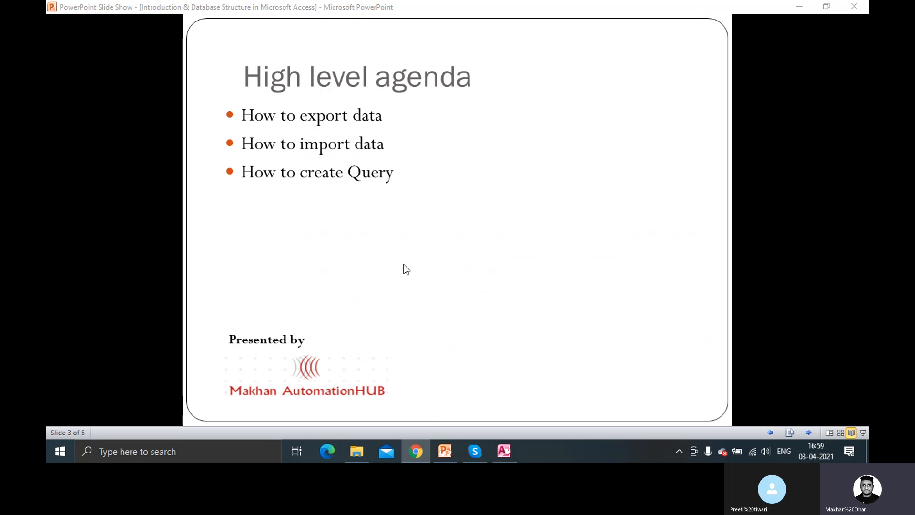
pyautogui.click(506, 456)
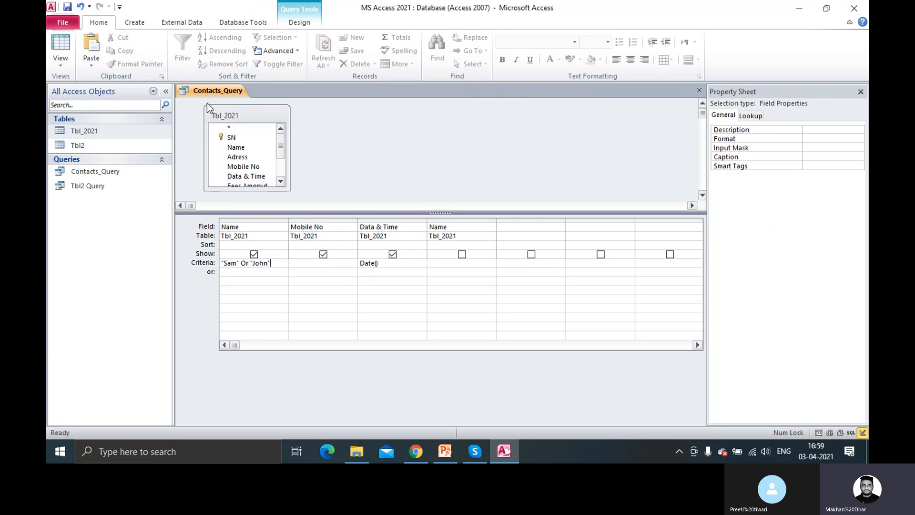
pyautogui.rightClick(212, 92)
pyautogui.click(234, 111)
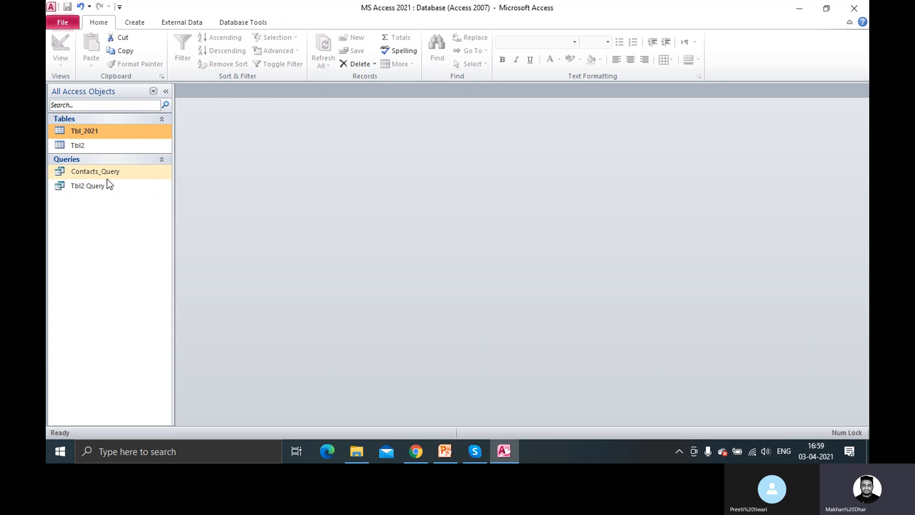
pyautogui.rightClick(108, 174)
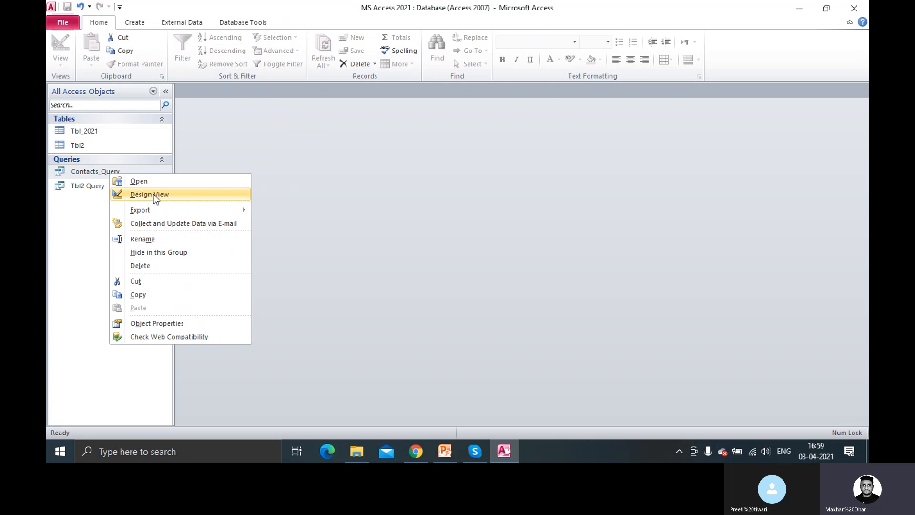
# Open Contacts_Query in Design View and place the caret in Mobile No's or row
pyautogui.rightClick(94, 172)
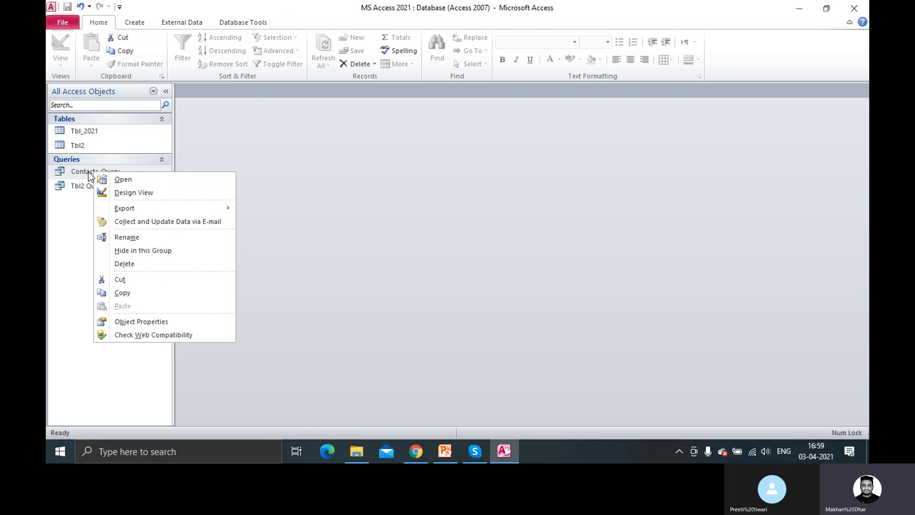
pyautogui.click(133, 192)
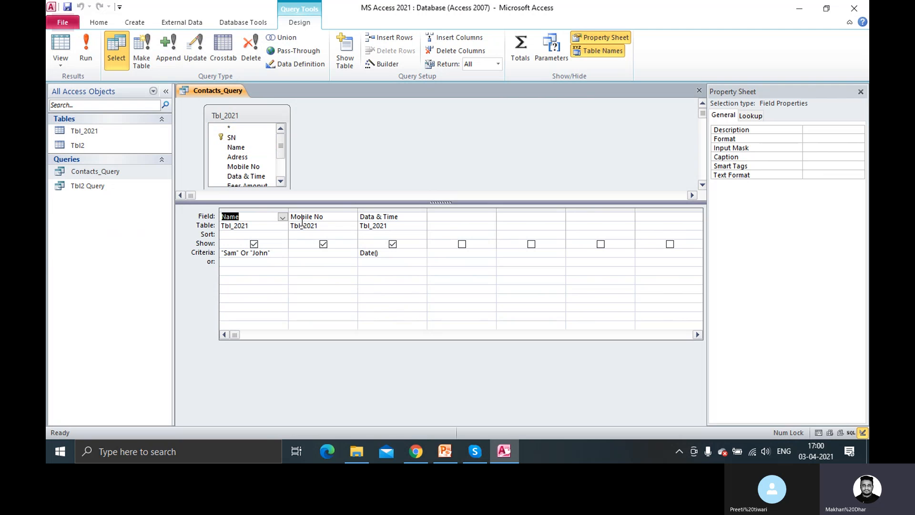
pyautogui.click(300, 260)
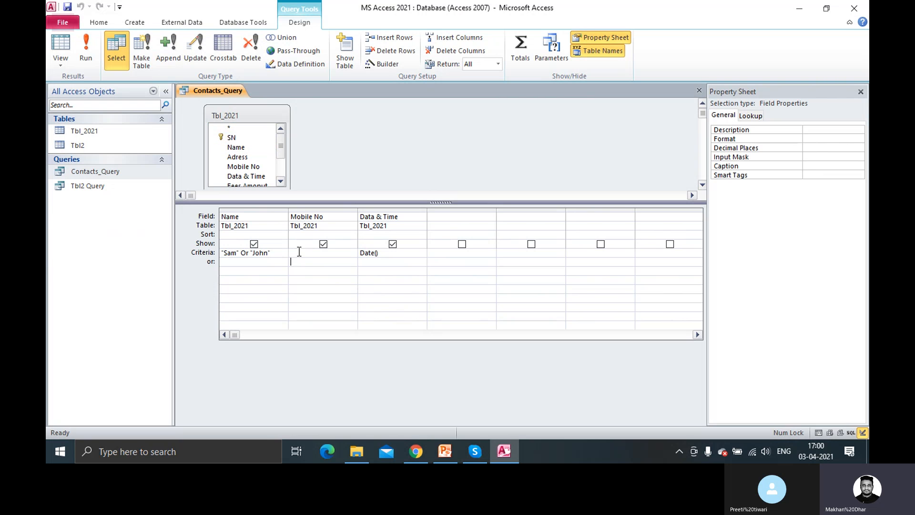
# Make Contacts_Query an Update query, enter 999966660 in Mobile No's or row, and save
pyautogui.click(197, 57)
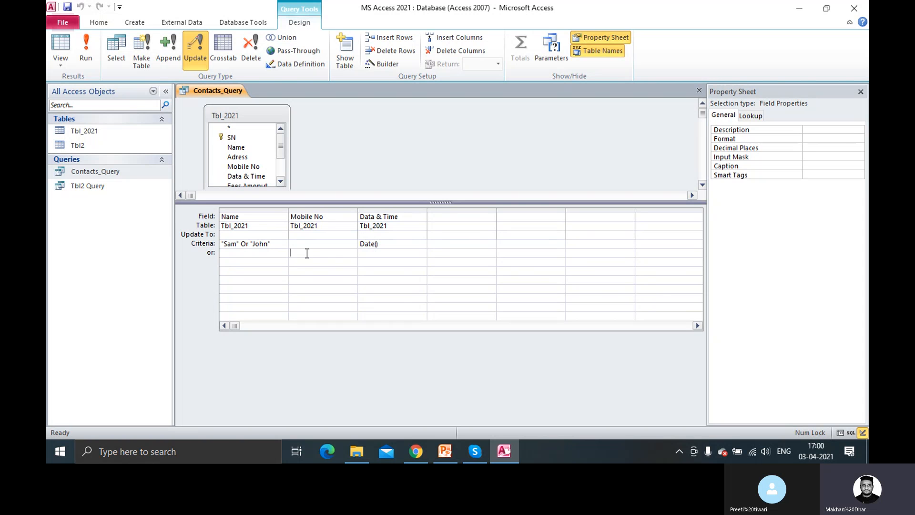
pyautogui.write('999966660')
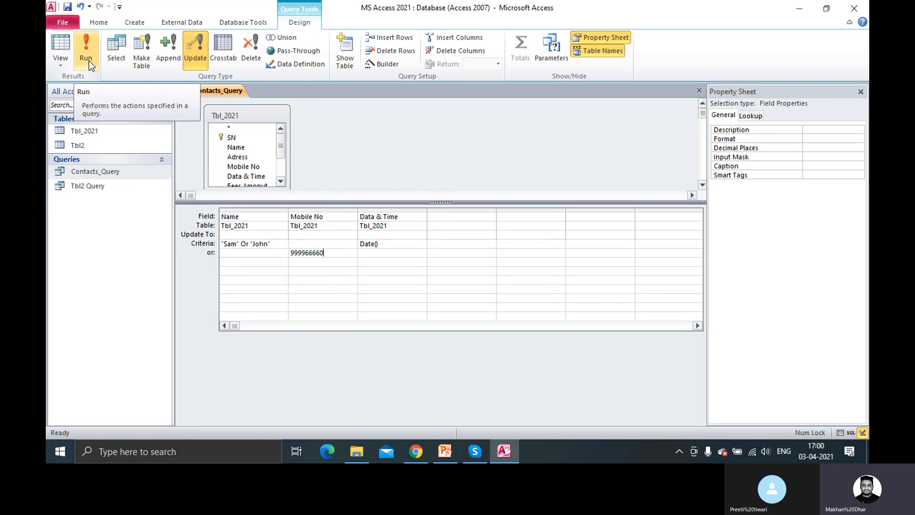
pyautogui.click(67, 7)
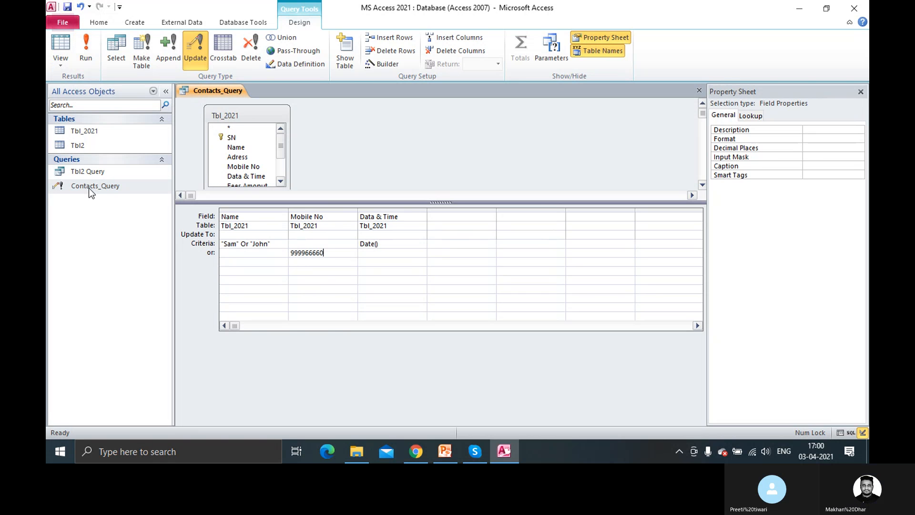
# Run the update query and dismiss the missing destination field error
pyautogui.click(91, 53)
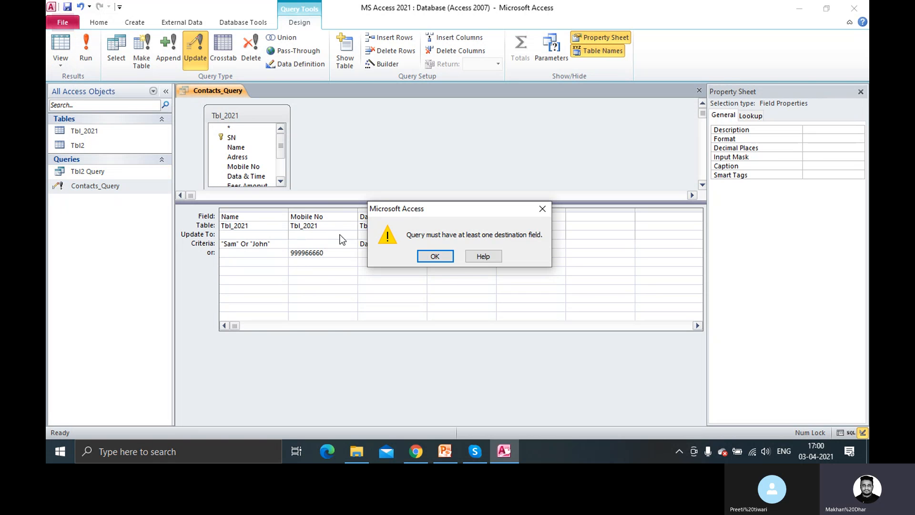
pyautogui.click(436, 257)
pyautogui.click(250, 253)
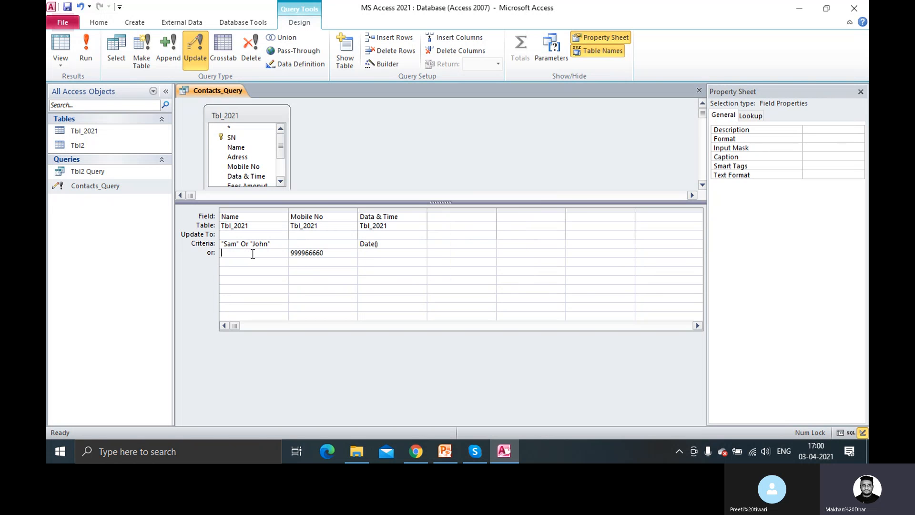
pyautogui.click(332, 254)
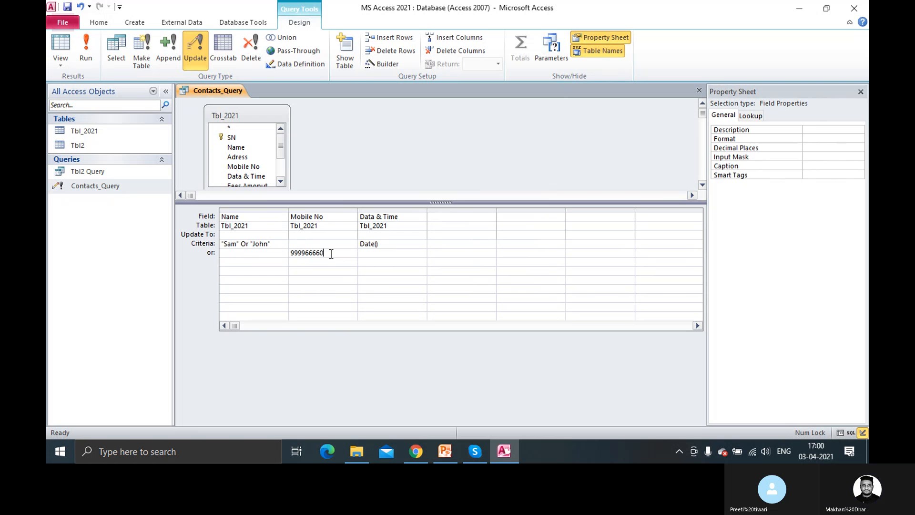
pyautogui.doubleClick(324, 254)
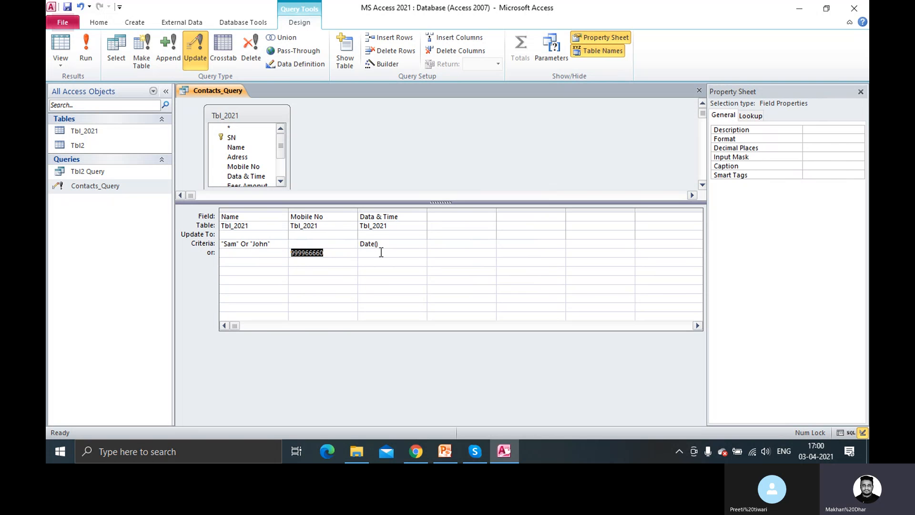
pyautogui.click(380, 252)
pyautogui.click(267, 256)
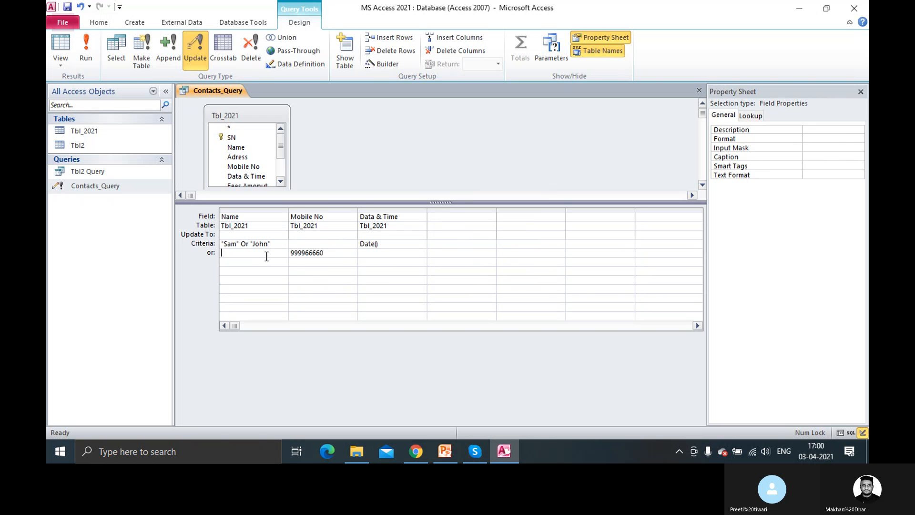
# Move 999966660 from the or row into Mobile No's Update To cell
pyautogui.doubleClick(333, 256)
pyautogui.hotkey('ctrl', 'c')
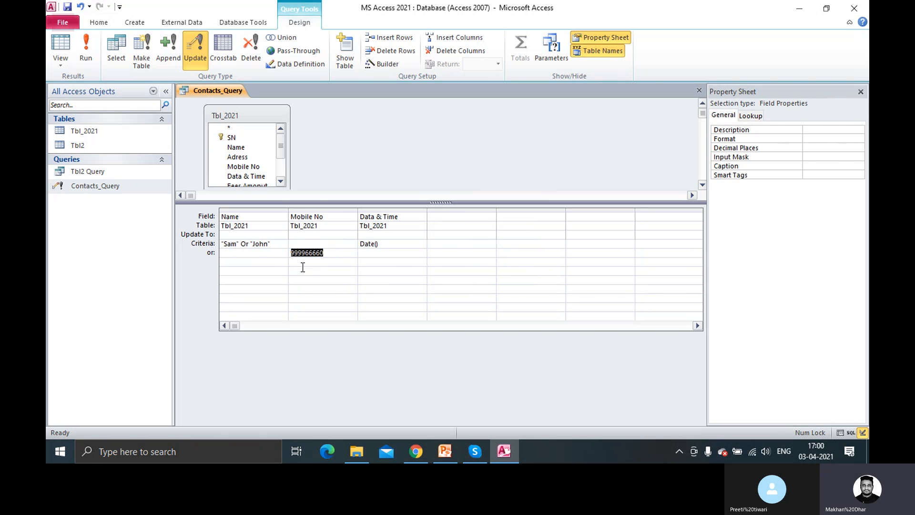
pyautogui.press('Delete')
pyautogui.click(292, 237)
pyautogui.hotkey('ctrl', 'v')
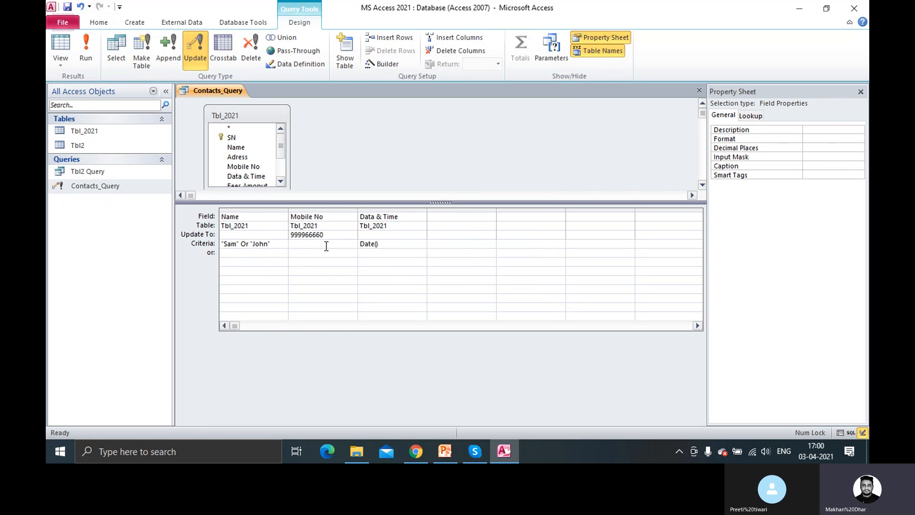
# Run the update query and confirm updating the 2 rows
pyautogui.click(86, 58)
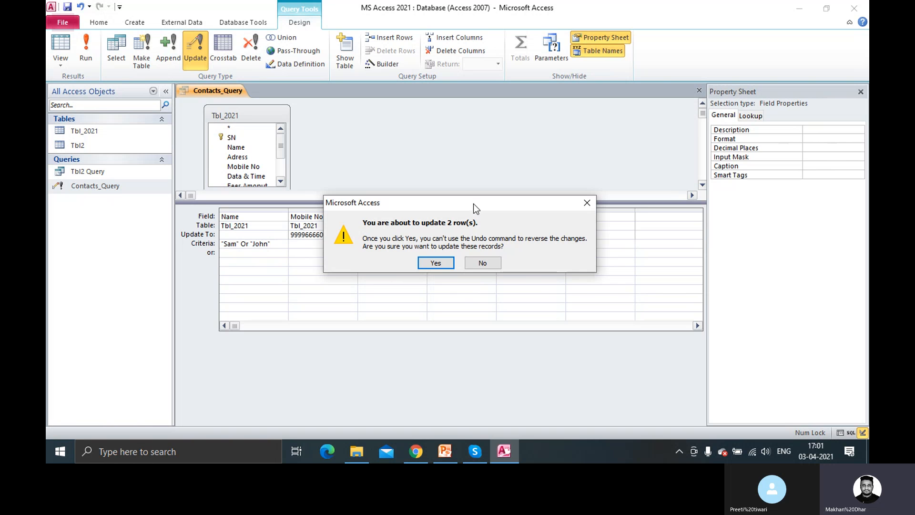
pyautogui.moveTo(474, 204); pyautogui.dragTo(448, 284)
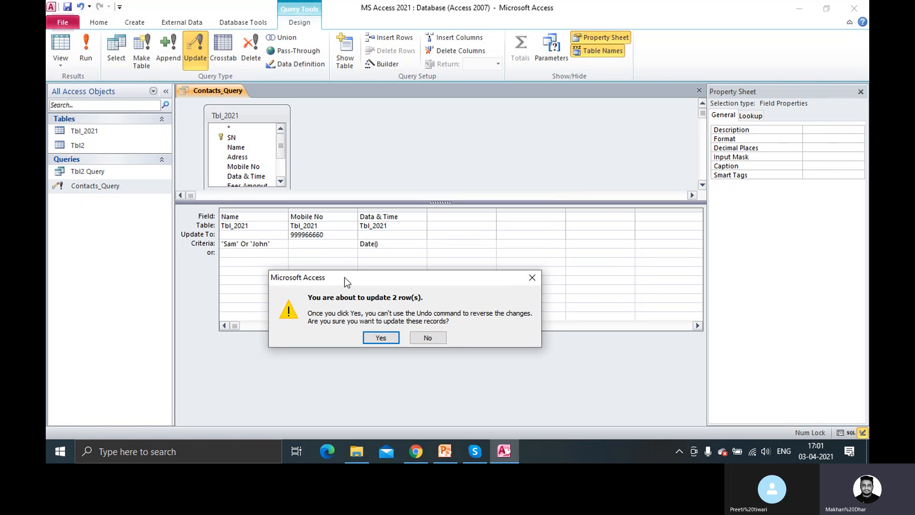
pyautogui.moveTo(345, 277); pyautogui.dragTo(342, 269)
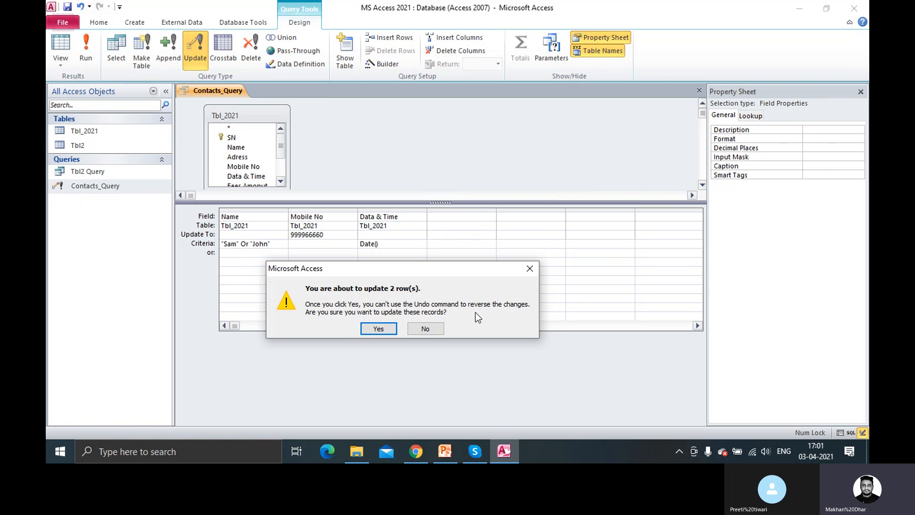
pyautogui.click(389, 328)
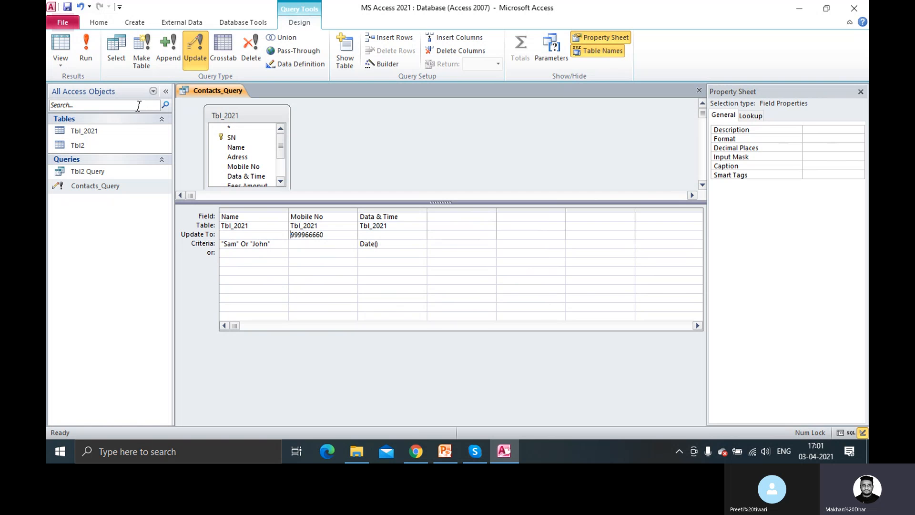
# Run the update on Tbl_2021 again, confirm the 2 rows, and close the query design
pyautogui.rightClick(225, 93)
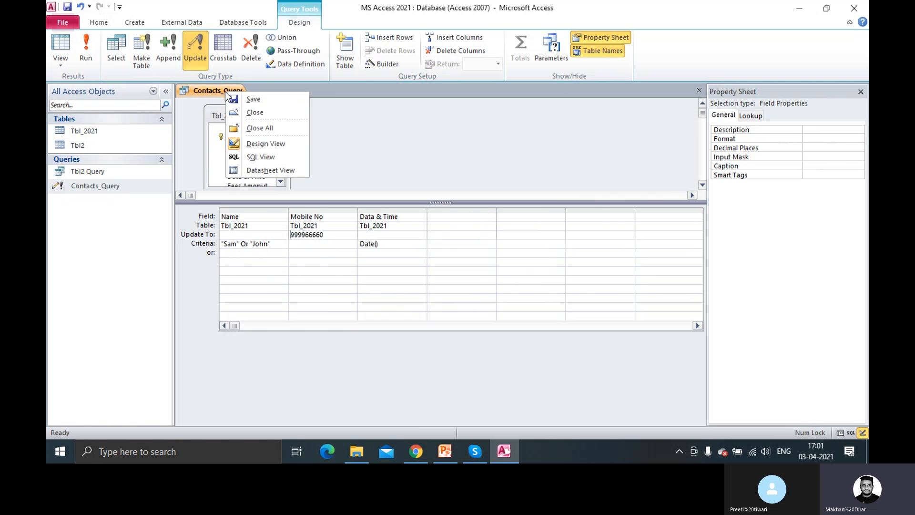
pyautogui.click(93, 60)
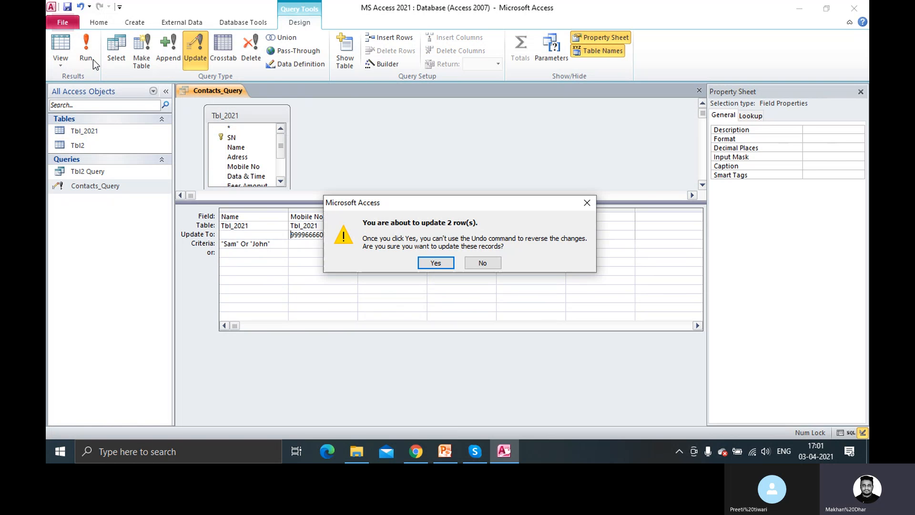
pyautogui.click(439, 264)
pyautogui.rightClick(228, 86)
pyautogui.click(260, 105)
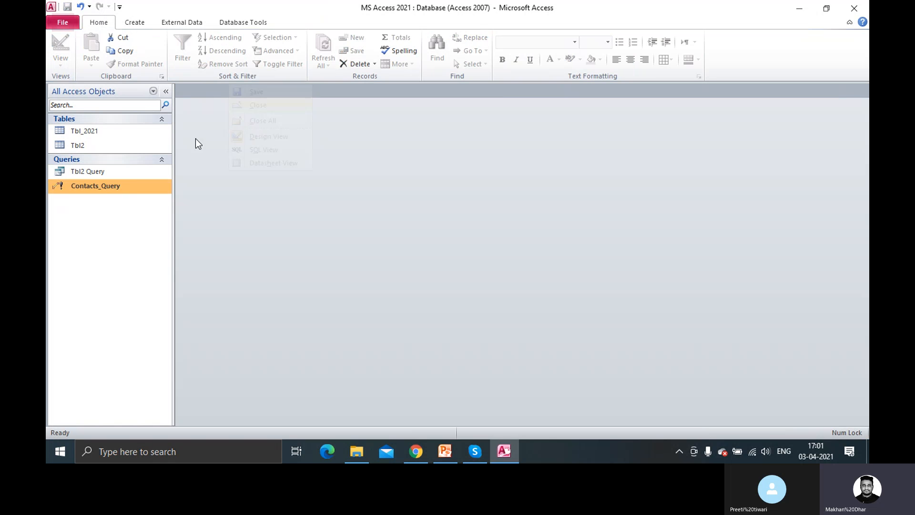
# Run Contacts_Query twice from the navigation pane, accepting all warnings, then open Tbl_2021
pyautogui.doubleClick(113, 186)
pyautogui.click(413, 273)
pyautogui.click(430, 263)
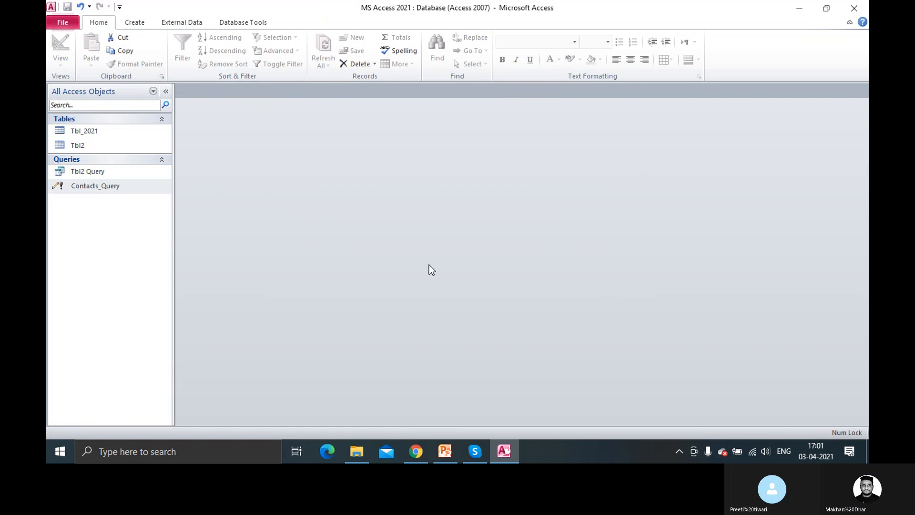
pyautogui.doubleClick(110, 186)
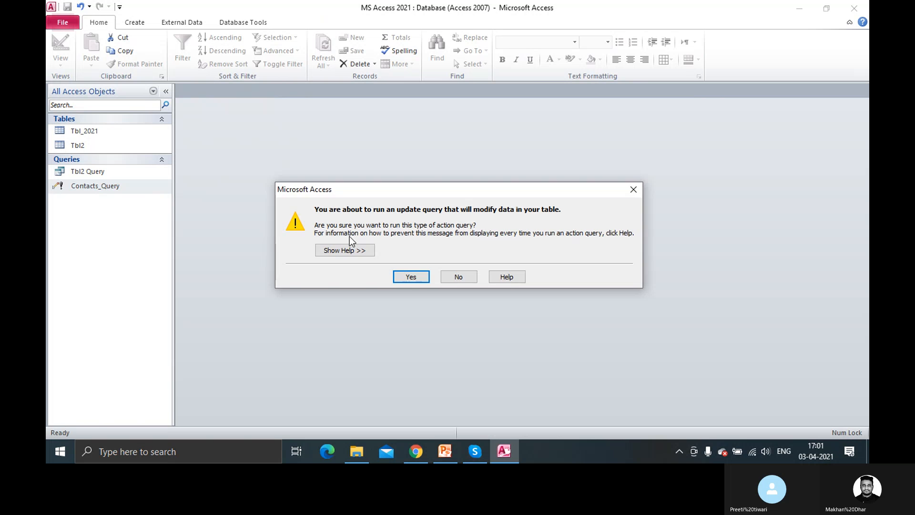
pyautogui.click(412, 277)
pyautogui.click(435, 264)
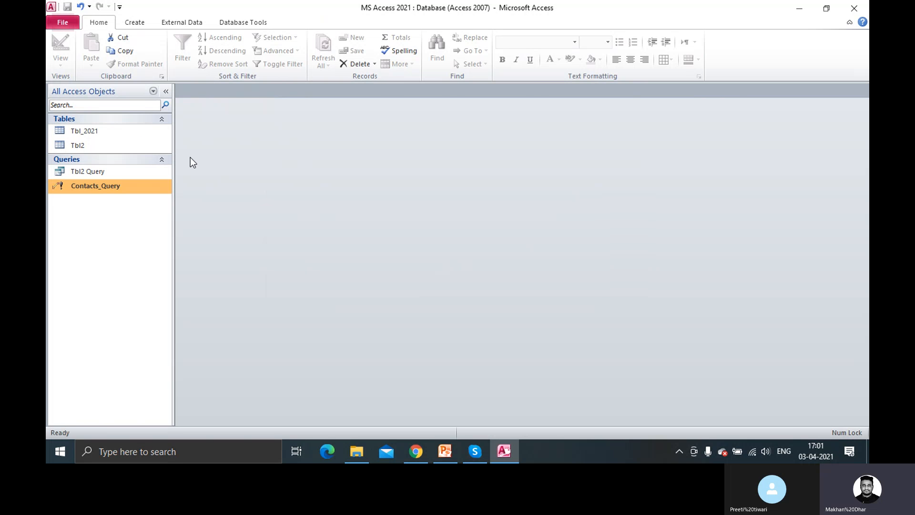
pyautogui.doubleClick(104, 135)
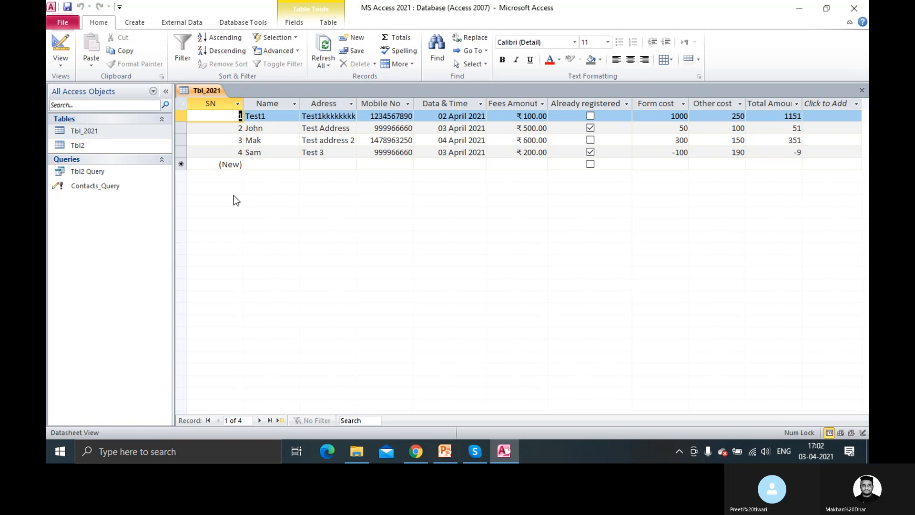
# Inspect Sam's Mobile No cell in Tbl_2021, confirming it now reads 999966660
pyautogui.click(393, 153)
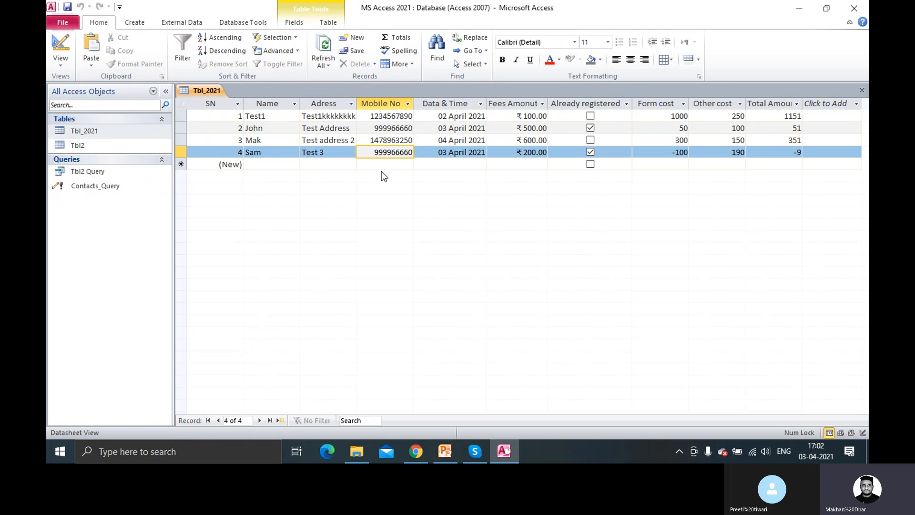
pyautogui.moveTo(374, 152); pyautogui.dragTo(413, 159)
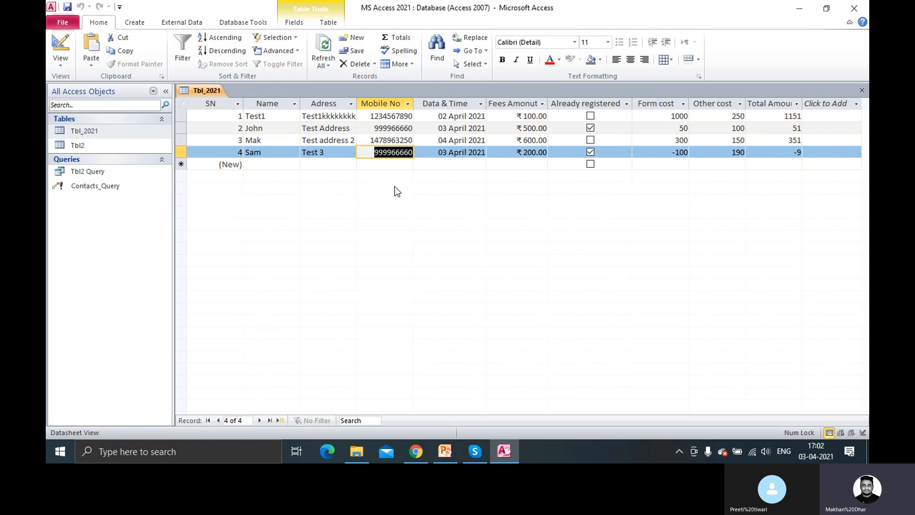
pyautogui.click(396, 152)
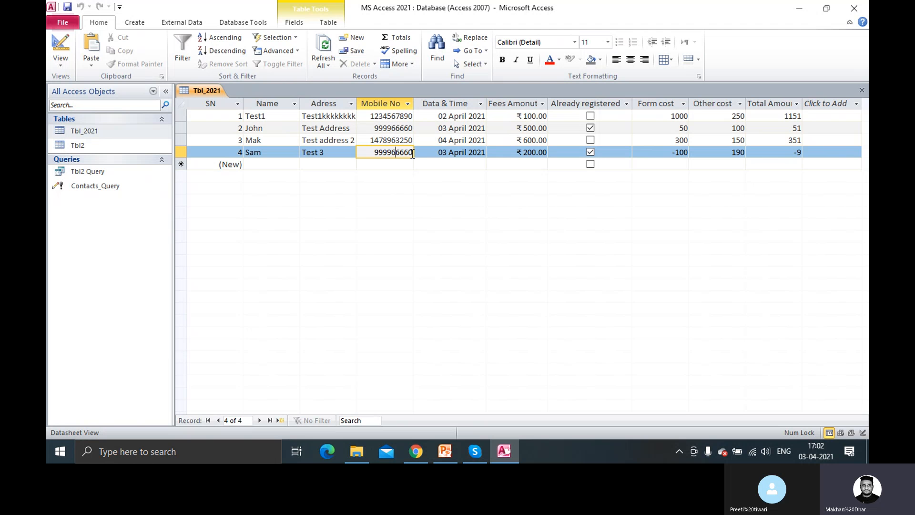
pyautogui.moveTo(375, 151); pyautogui.dragTo(413, 152)
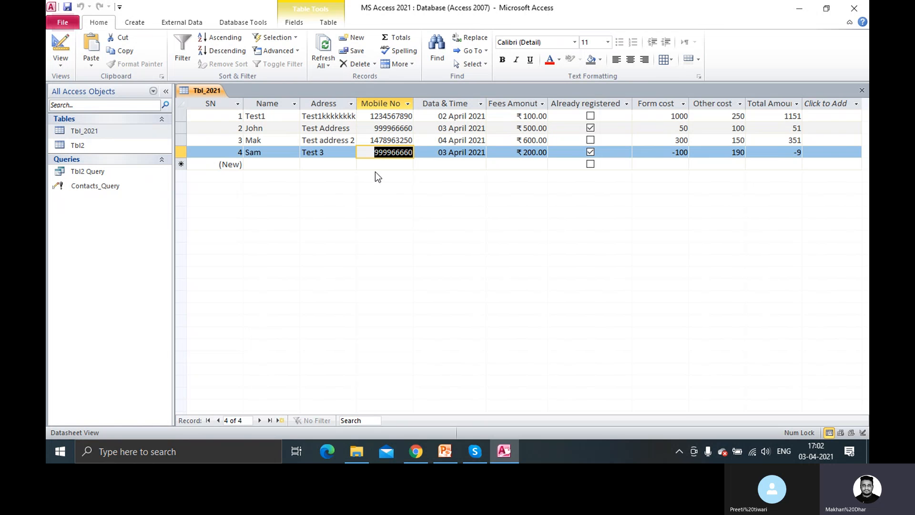
pyautogui.click(375, 152)
pyautogui.doubleClick(398, 152)
# Set the Name column's Update To value to "Paul" in design view and run the query
pyautogui.rightClick(104, 186)
pyautogui.click(144, 208)
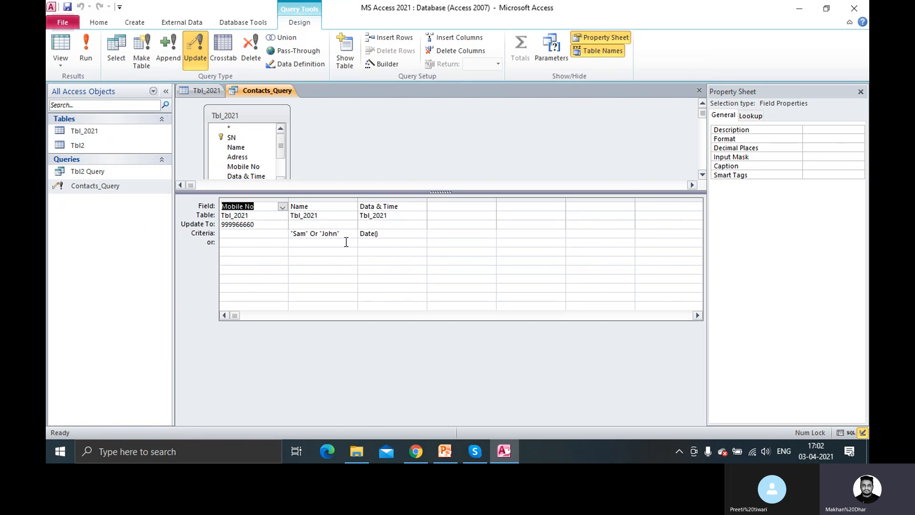
pyautogui.click(271, 225)
pyautogui.click(307, 225)
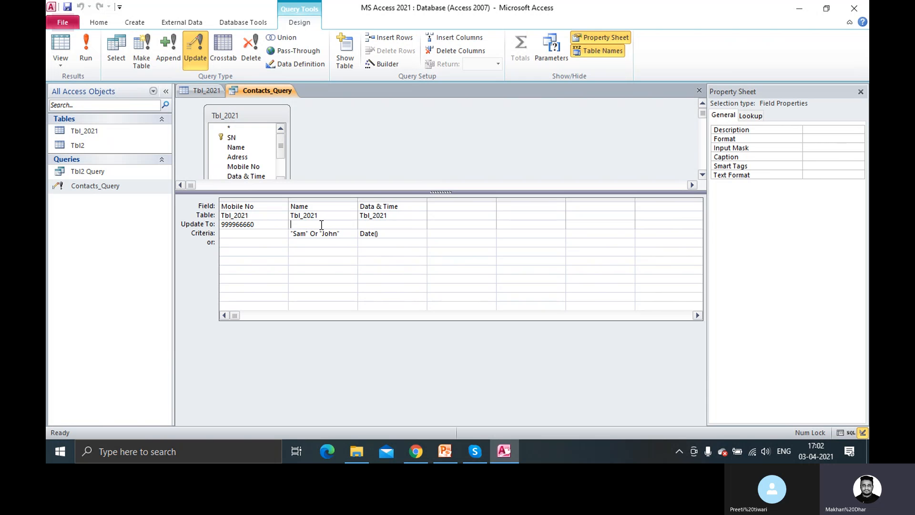
pyautogui.write('"')
pyautogui.press('Left')
pyautogui.write('Paul"')
pyautogui.click(89, 59)
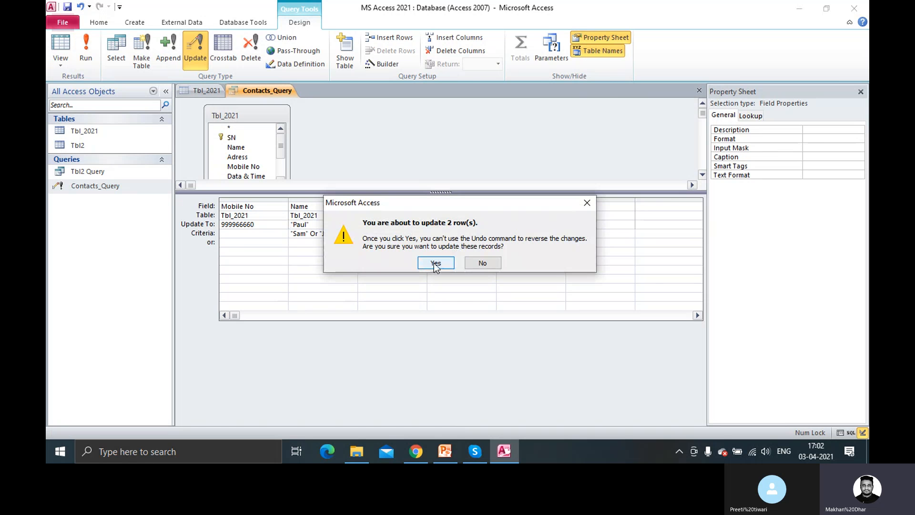
pyautogui.click(434, 263)
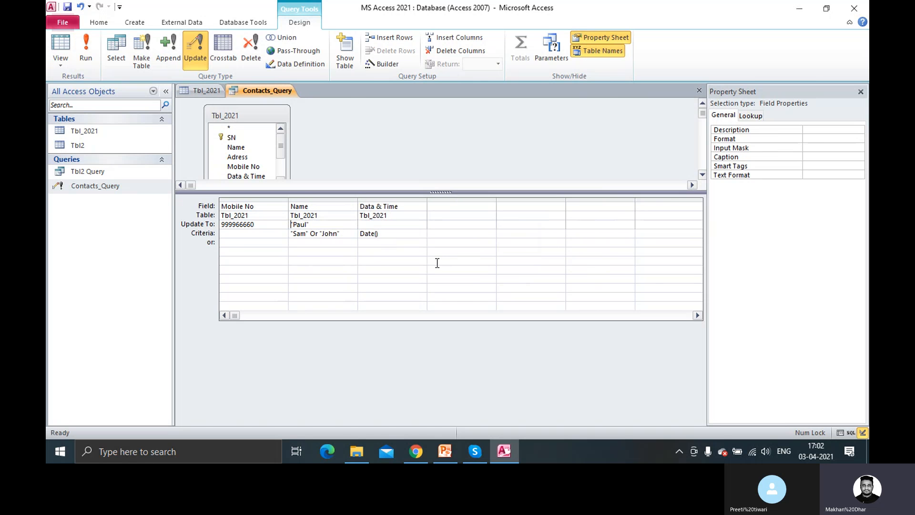
# Close Contacts_Query and Tbl_2021, then open and close Tbl2
pyautogui.rightClick(268, 90)
pyautogui.click(293, 113)
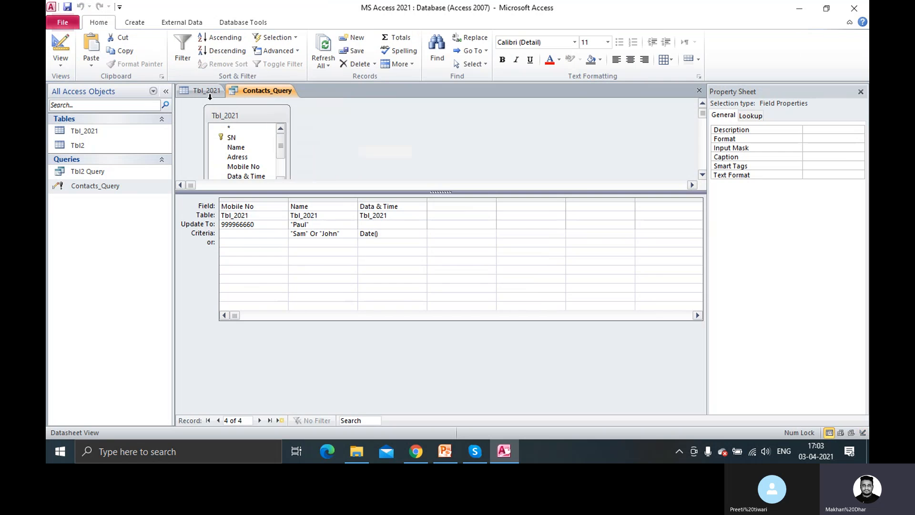
pyautogui.rightClick(207, 89)
pyautogui.click(231, 111)
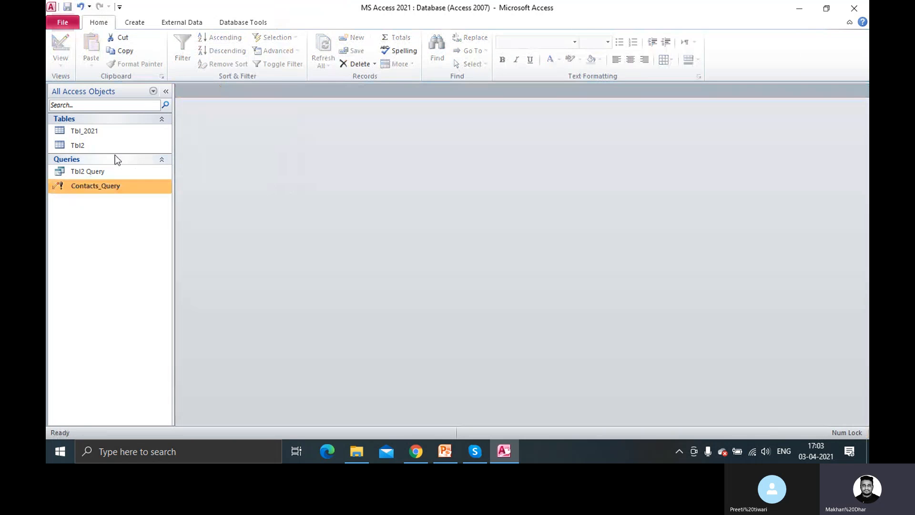
pyautogui.doubleClick(93, 145)
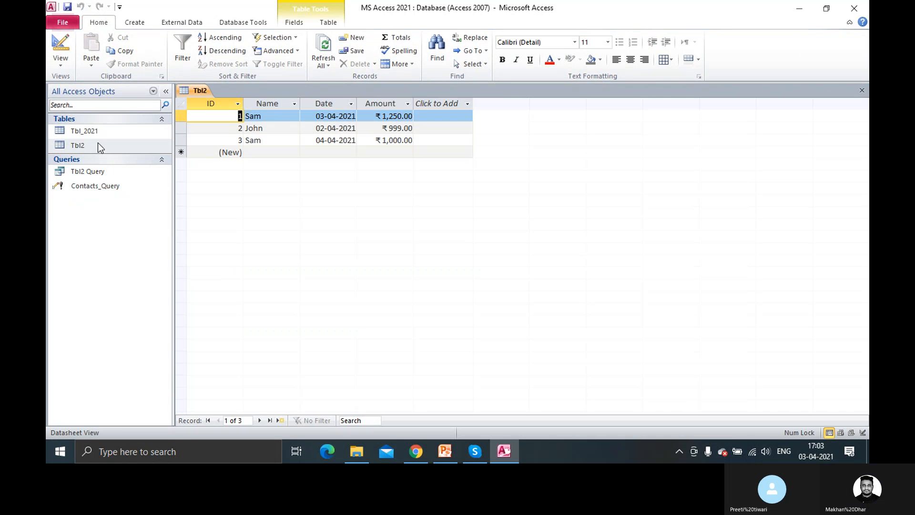
pyautogui.rightClick(202, 87)
pyautogui.click(220, 103)
# Reopen Tbl_2021 to check row 4's name now reads Paul, then close it
pyautogui.click(107, 130)
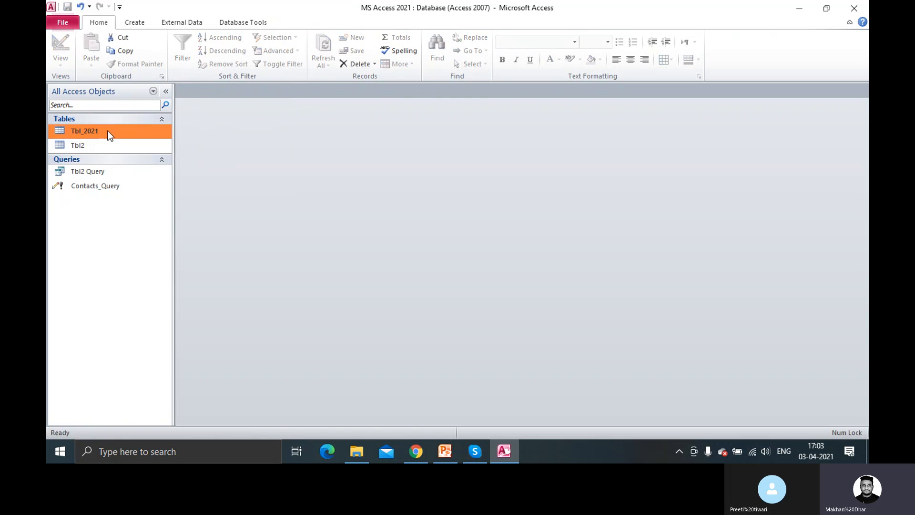
pyautogui.doubleClick(107, 130)
pyautogui.click(279, 157)
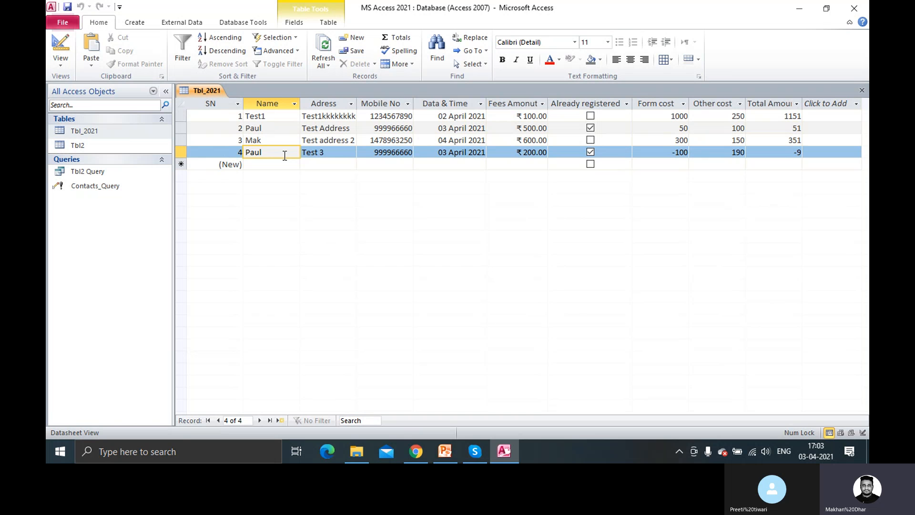
pyautogui.moveTo(272, 129); pyautogui.dragTo(240, 153)
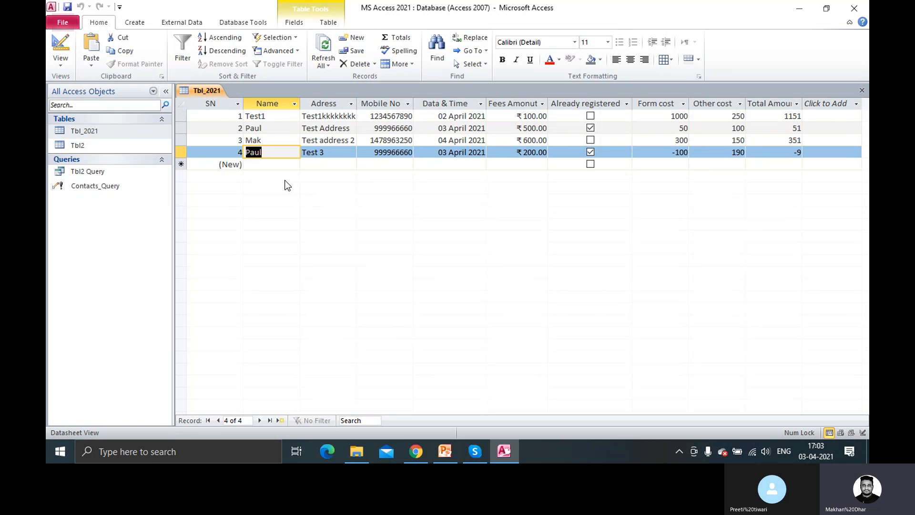
pyautogui.rightClick(209, 88)
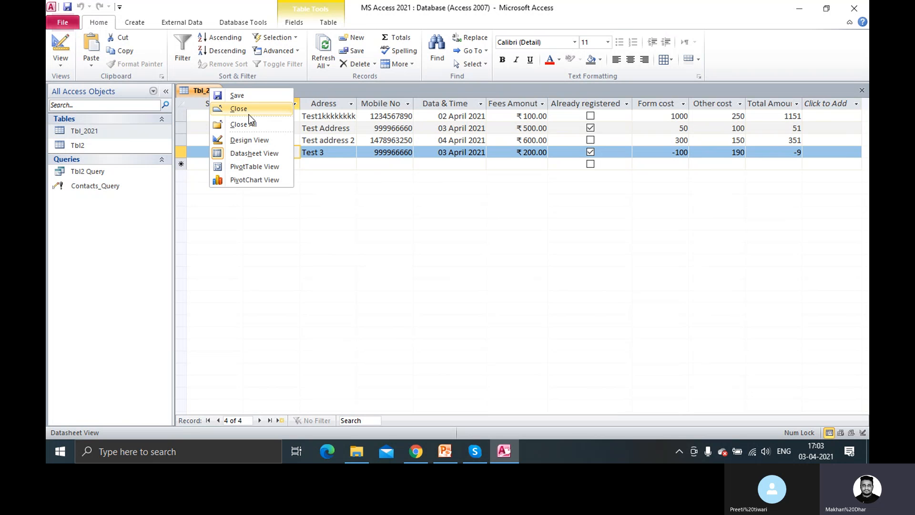
pyautogui.click(248, 111)
pyautogui.click(100, 184)
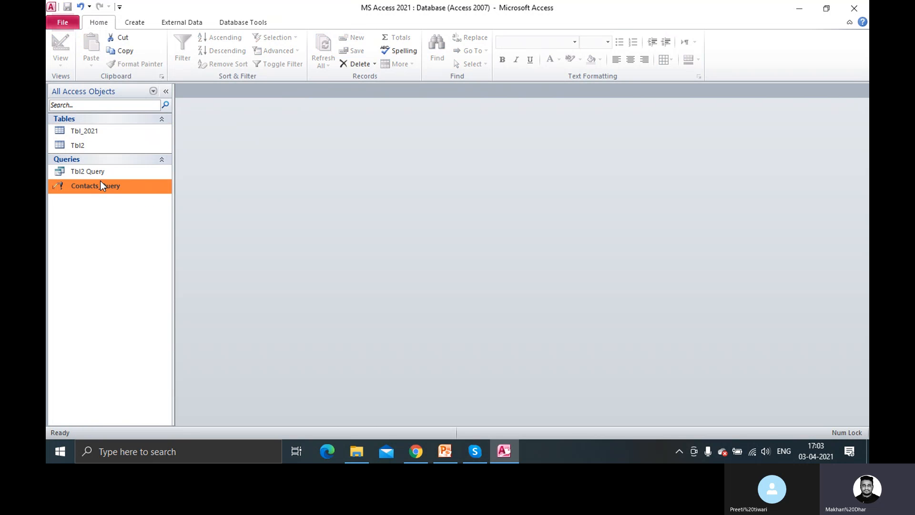
pyautogui.rightClick(100, 185)
pyautogui.click(140, 201)
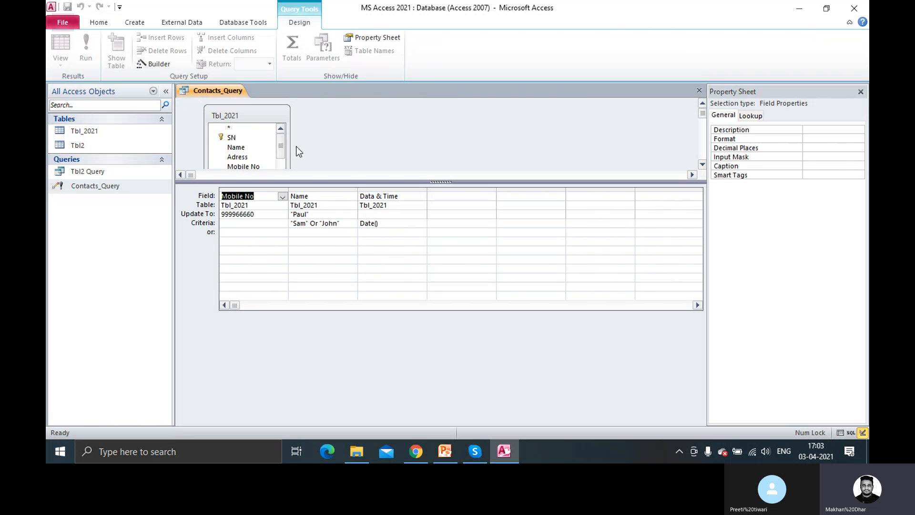
pyautogui.click(336, 239)
pyautogui.click(274, 217)
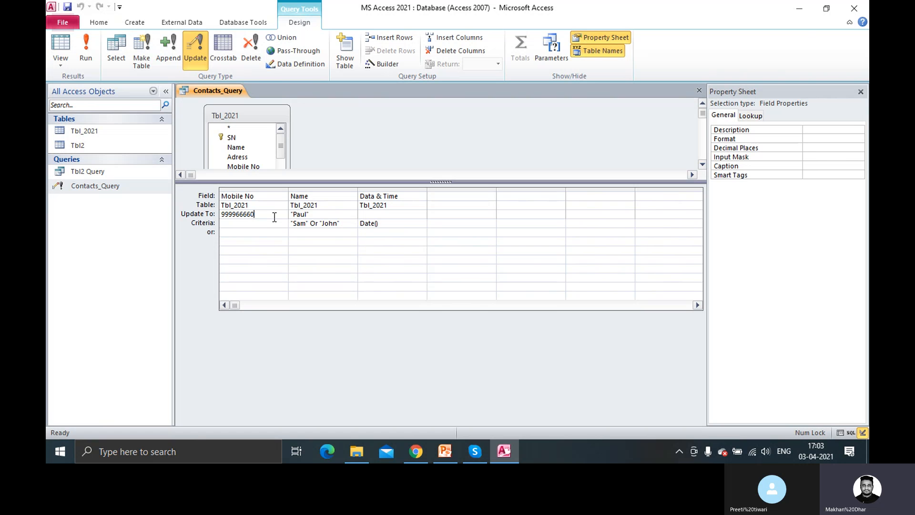
pyautogui.rightClick(231, 94)
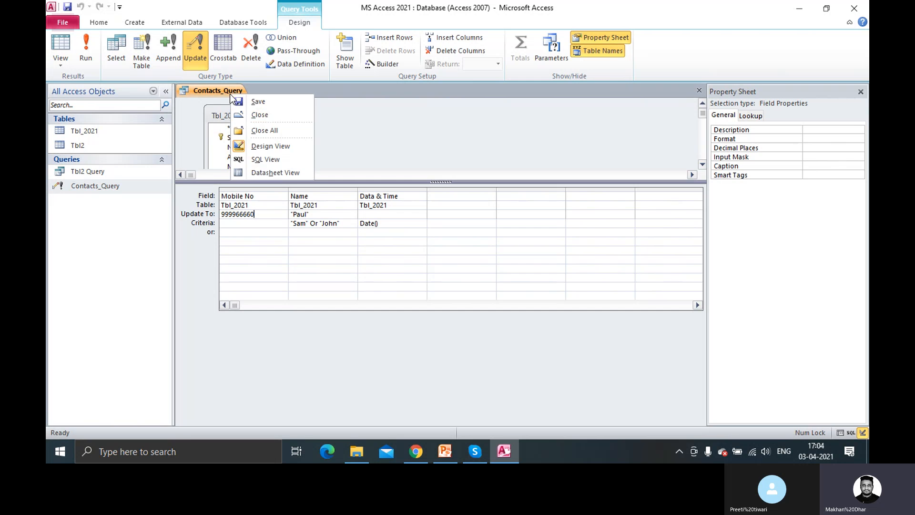
pyautogui.click(248, 115)
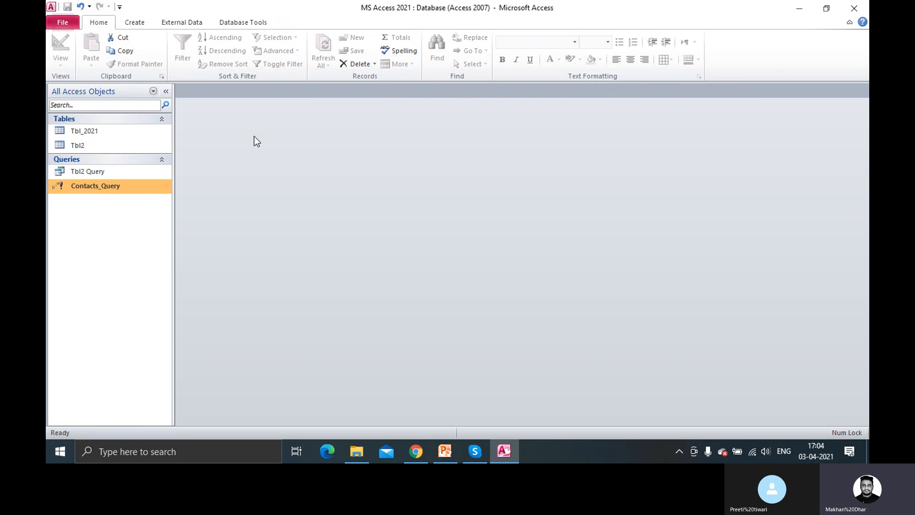
# Return to the PowerPoint slide show and advance to slide 2, 'Components of Microsoft Access'
pyautogui.click(446, 451)
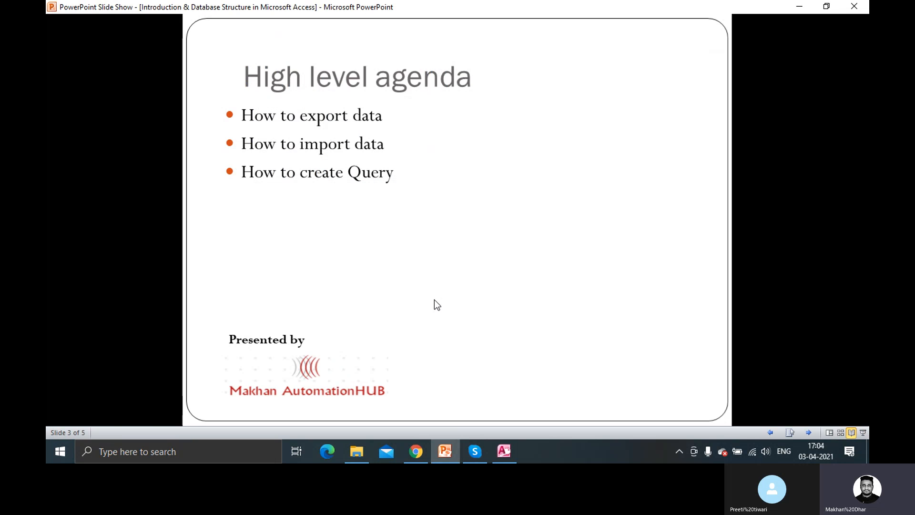
pyautogui.press('Right')
pyautogui.press('Left')
pyautogui.click(438, 306)
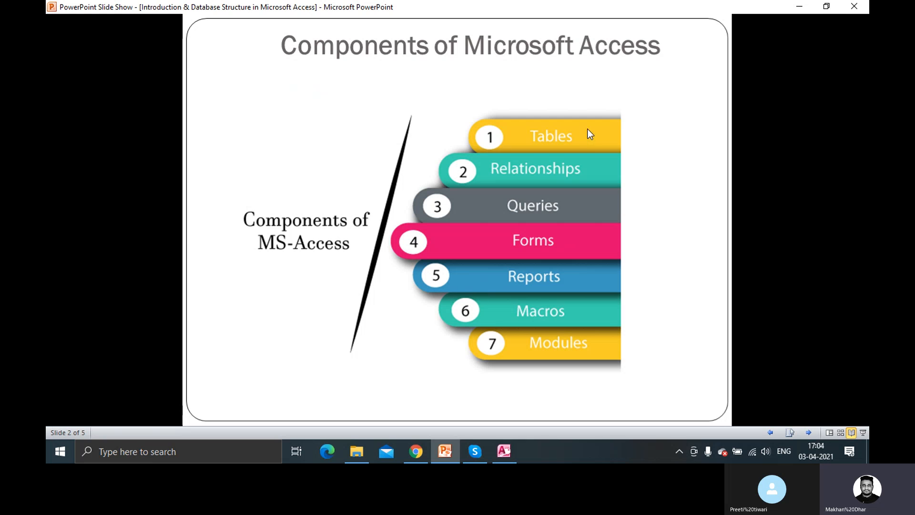